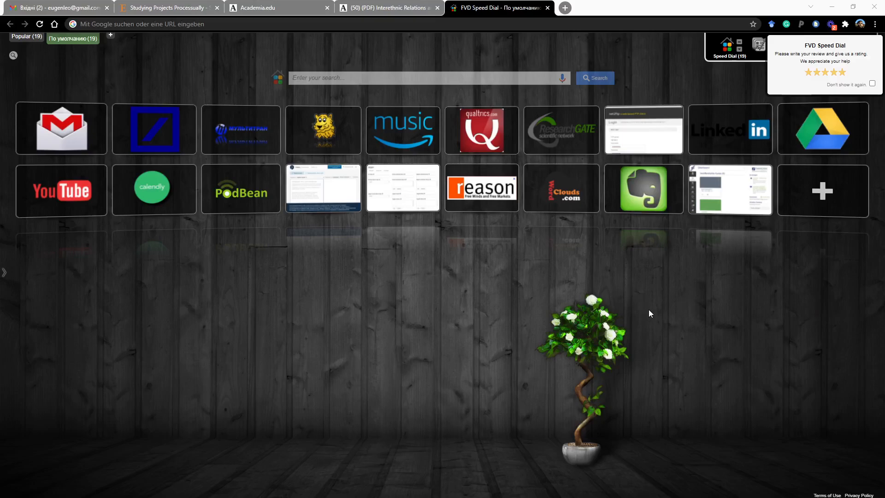
- Open the Qualtrics website and sign in to the account with the saved credentials
click(491, 137)
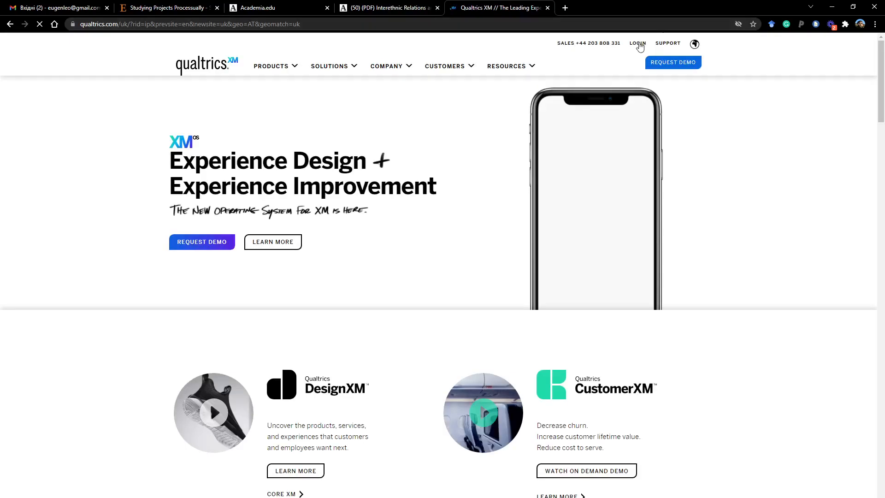
click(639, 43)
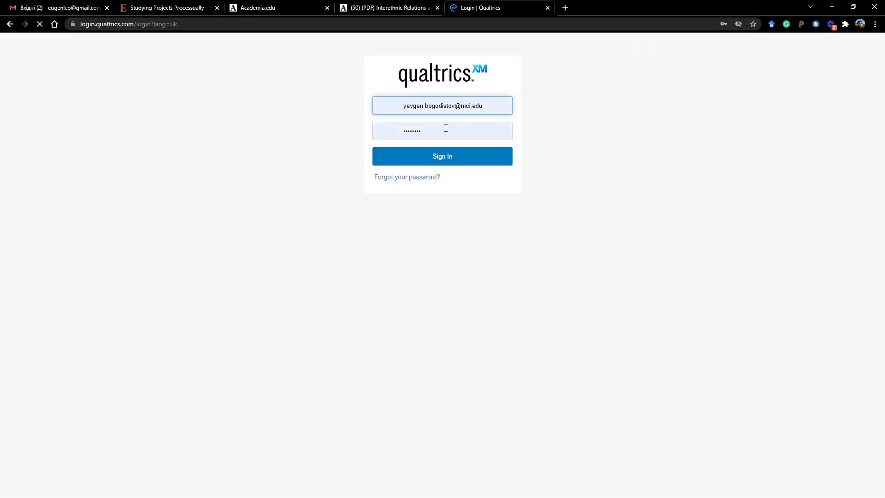
click(482, 157)
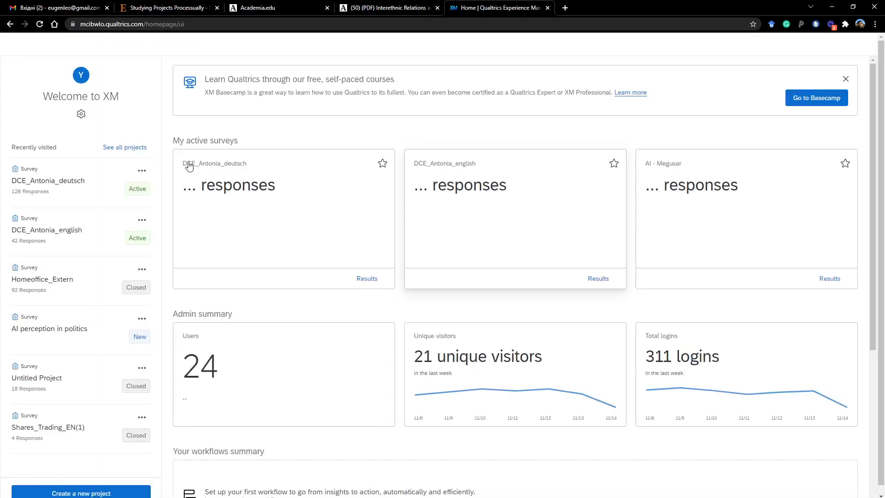
- Open the English DCE survey's response data and download the table in SPSS format with all fields
click(128, 214)
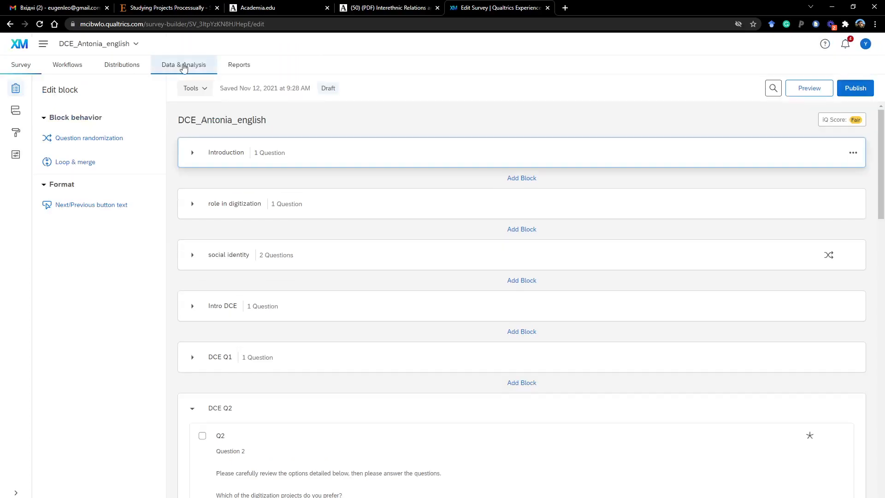
click(184, 67)
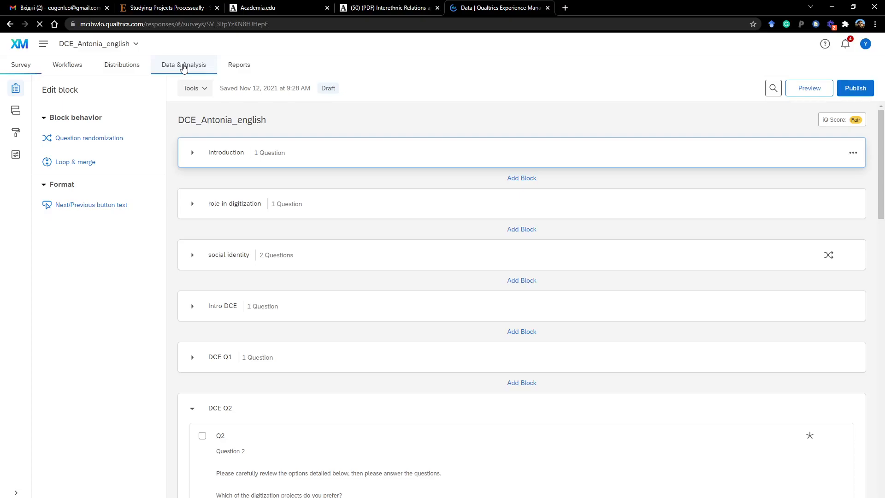
click(433, 204)
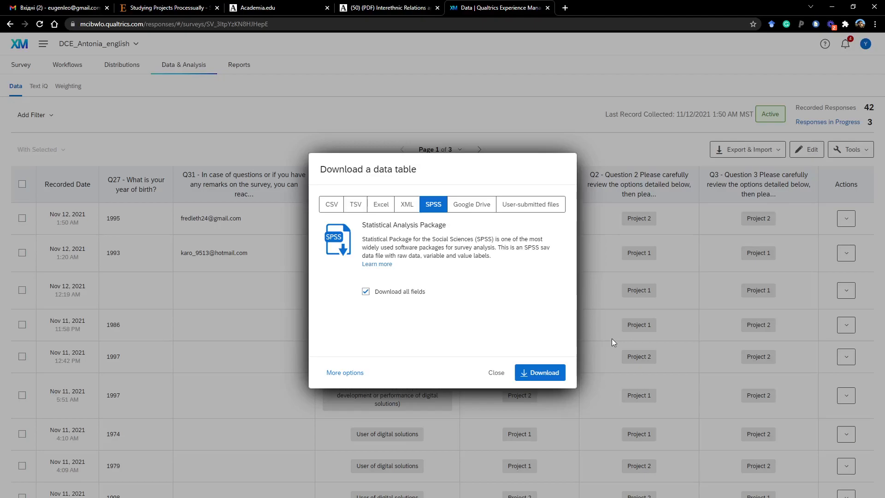
click(540, 373)
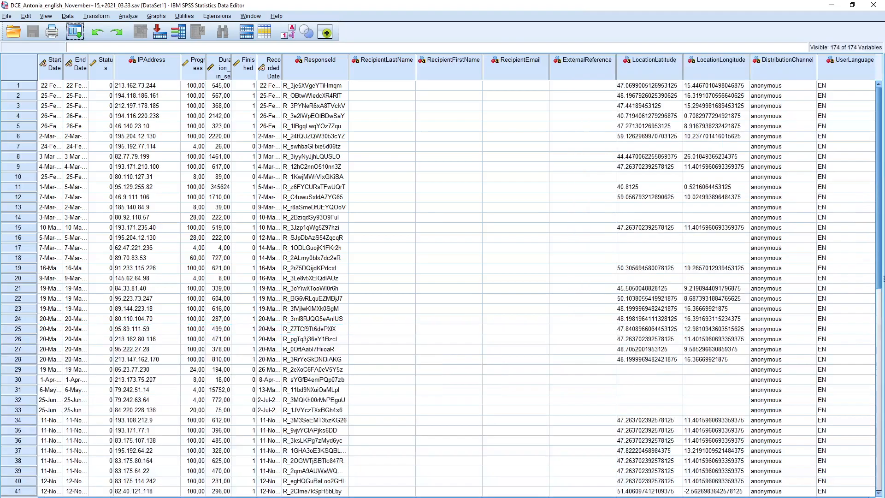
- In SPSS Statistics, show the variable definitions of the downloaded file and delete the variables StartDate through Q3b_8
drag(78, 497, 145, 497)
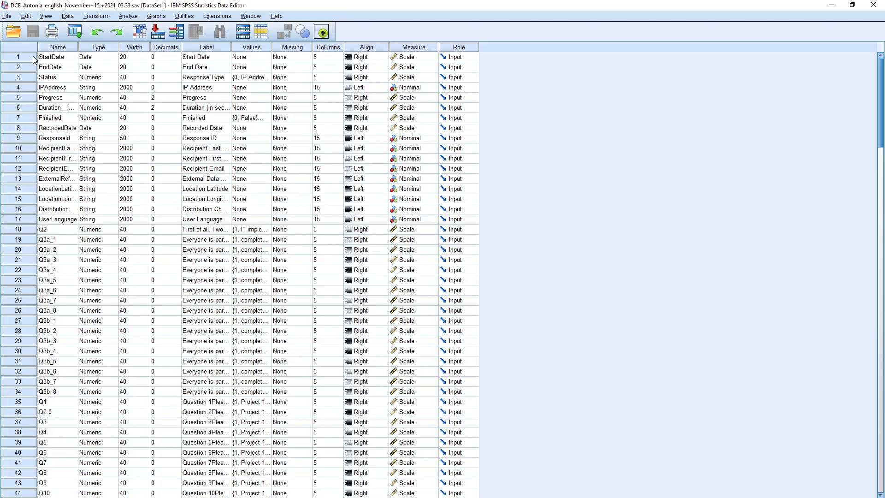
click(23, 220)
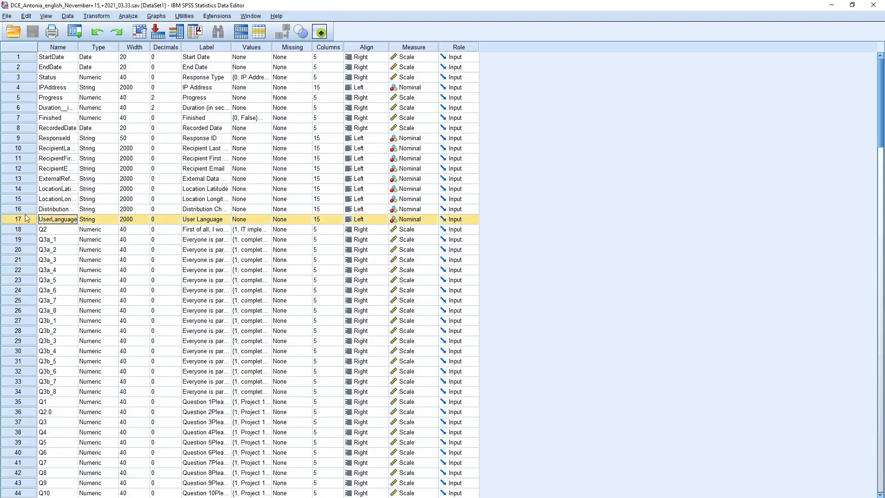
click(25, 209)
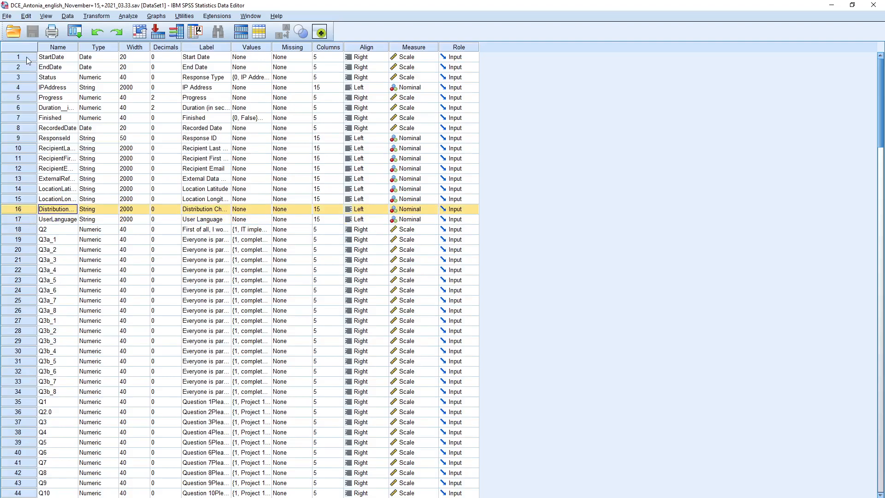
drag(27, 57, 16, 394)
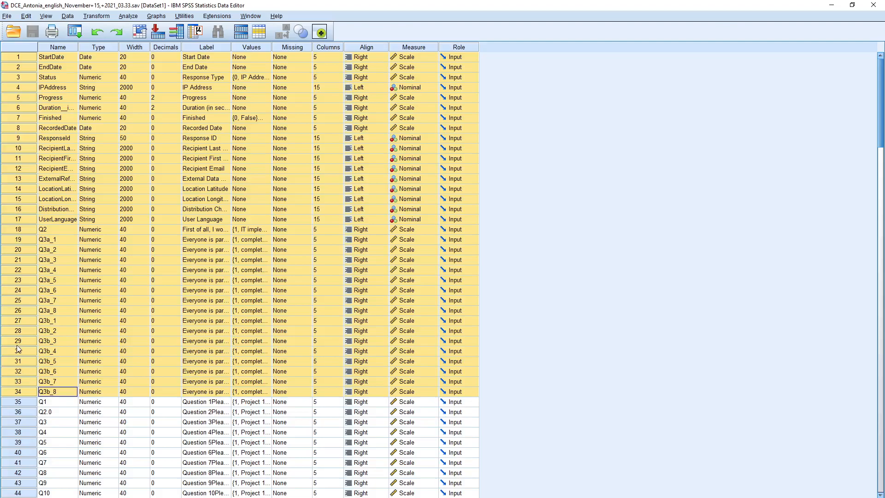
right_click(21, 294)
click(50, 319)
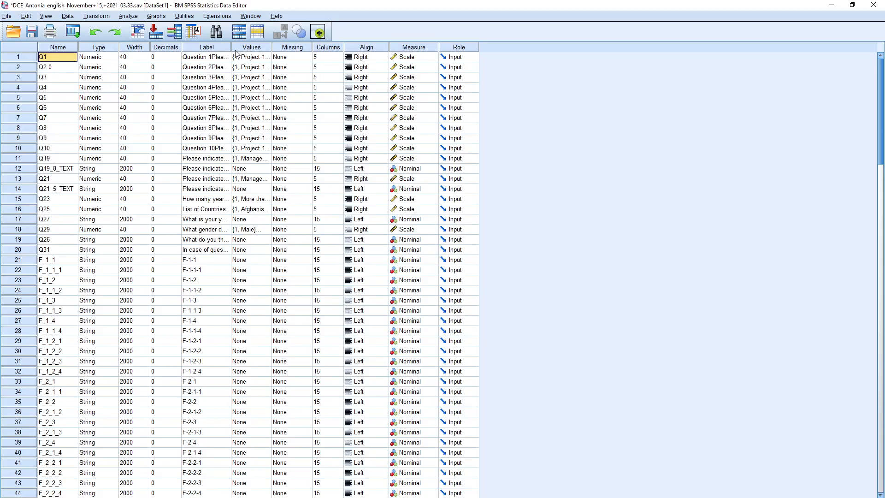
- Widen the Label column to read the question texts and review the value labels defined for Q1
drag(231, 47, 351, 47)
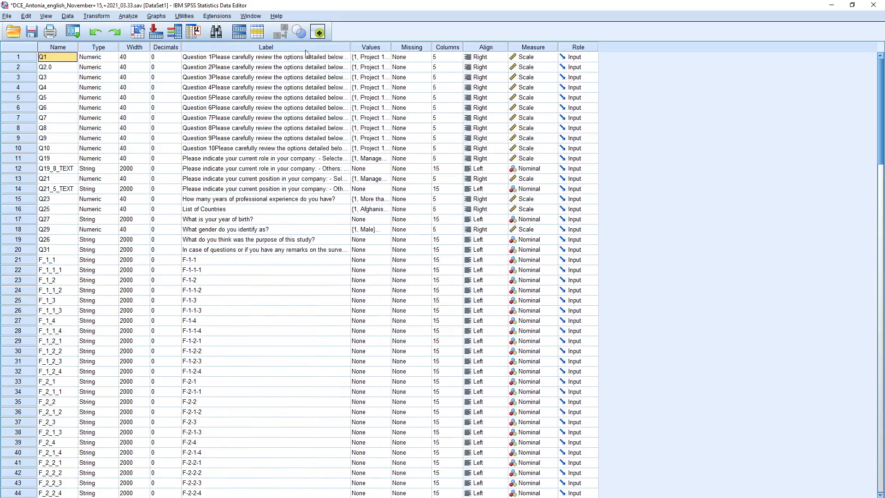
click(372, 60)
click(387, 57)
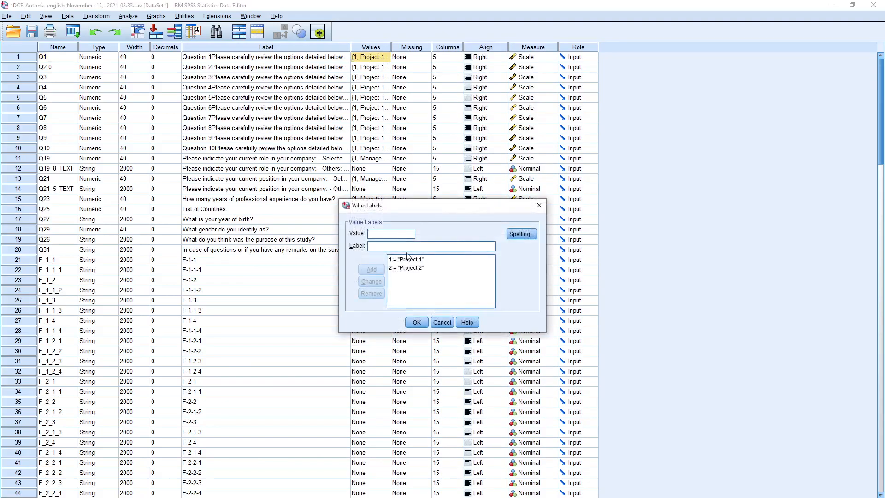
click(420, 323)
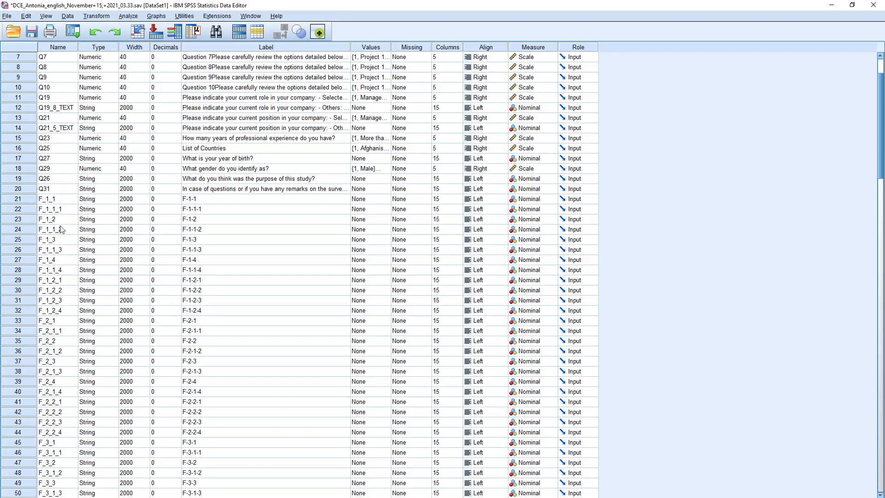
- Examine how the F_ variables from F_1_1 to F_10_2_4 are named and ordered by question, project and attribute
click(23, 197)
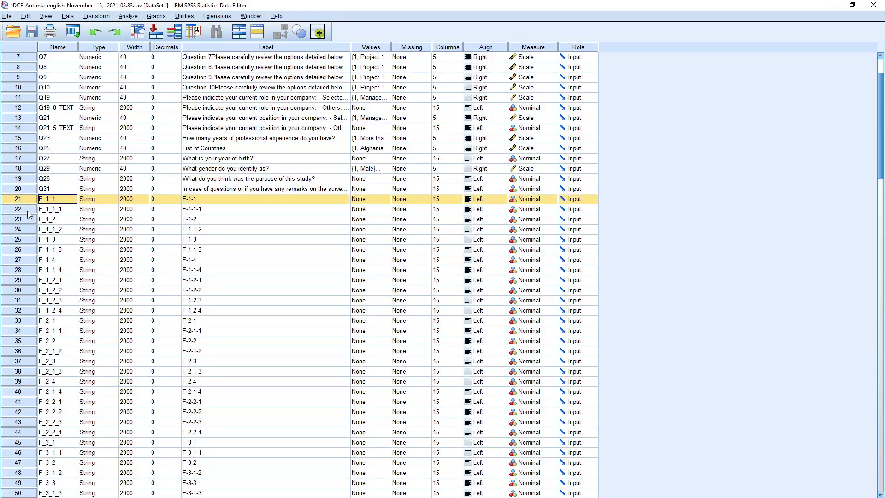
click(27, 211)
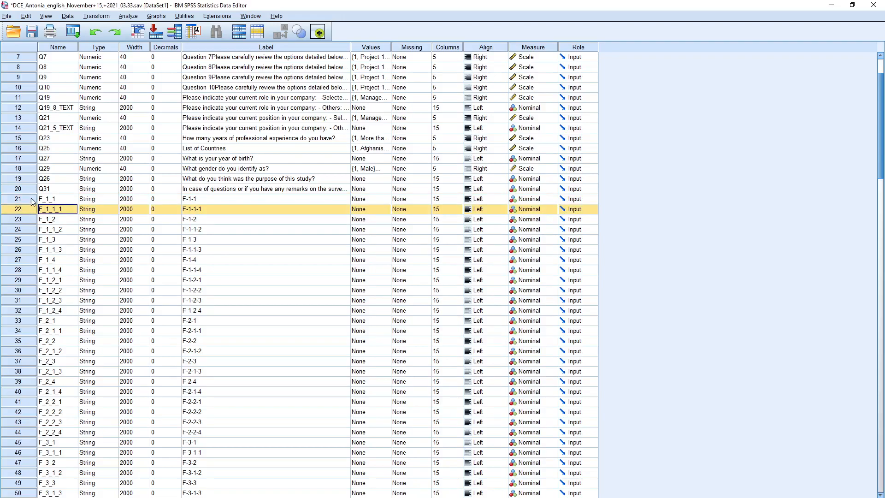
click(26, 280)
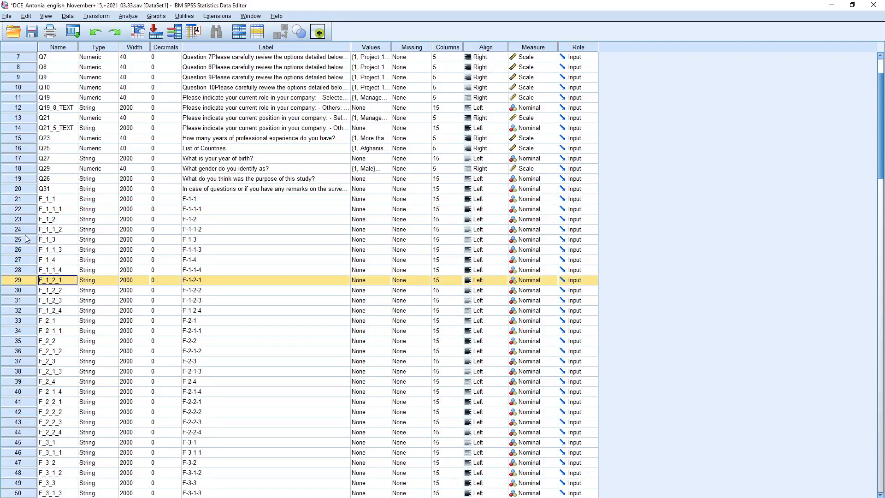
scroll(36, 241, down, 1)
drag(29, 167, 32, 405)
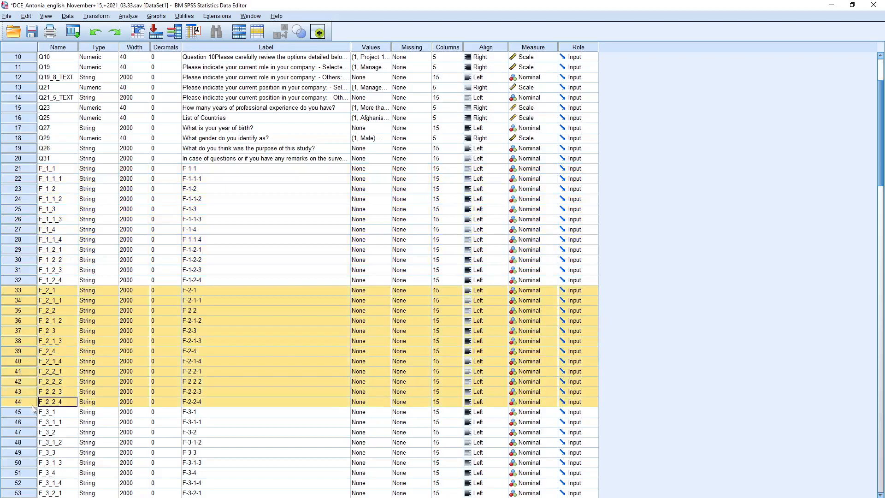
scroll(25, 414, down, 19)
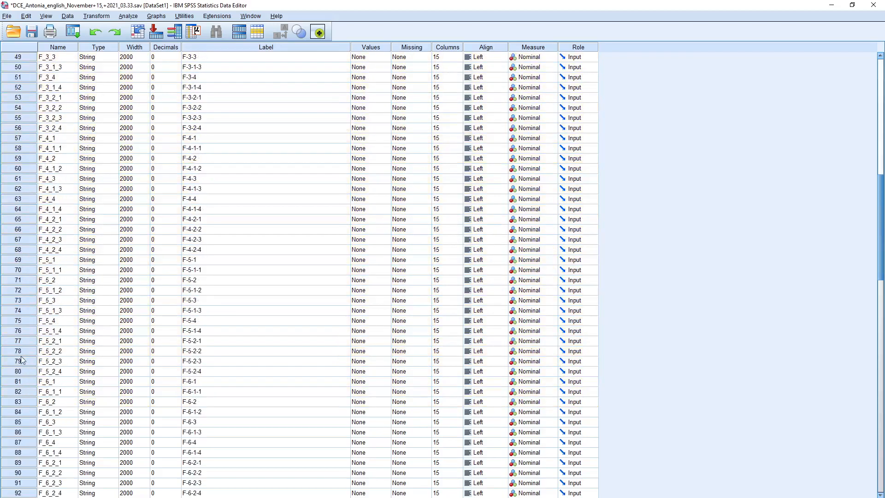
scroll(20, 355, down, 12)
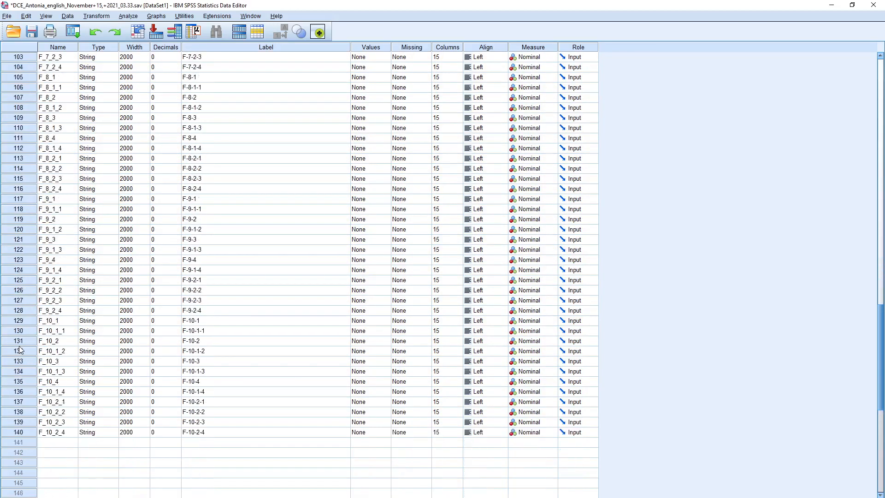
scroll(19, 349, up, 7)
scroll(19, 350, up, 10)
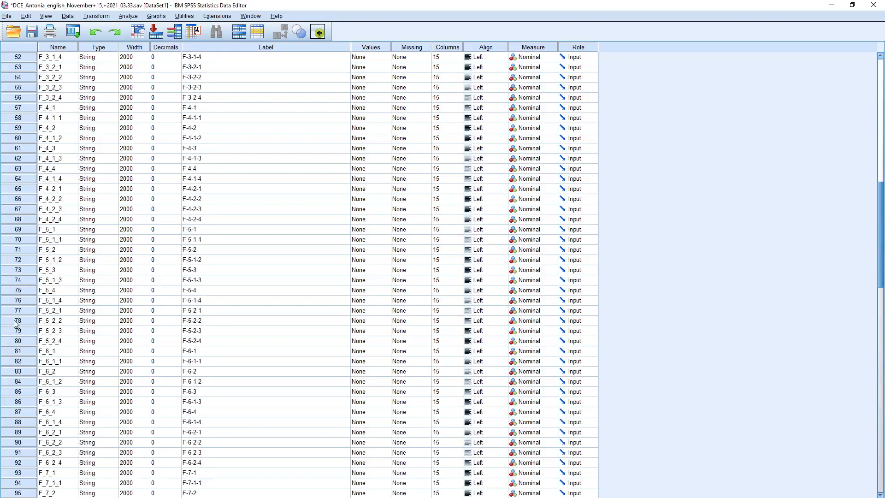
scroll(23, 278, up, 10)
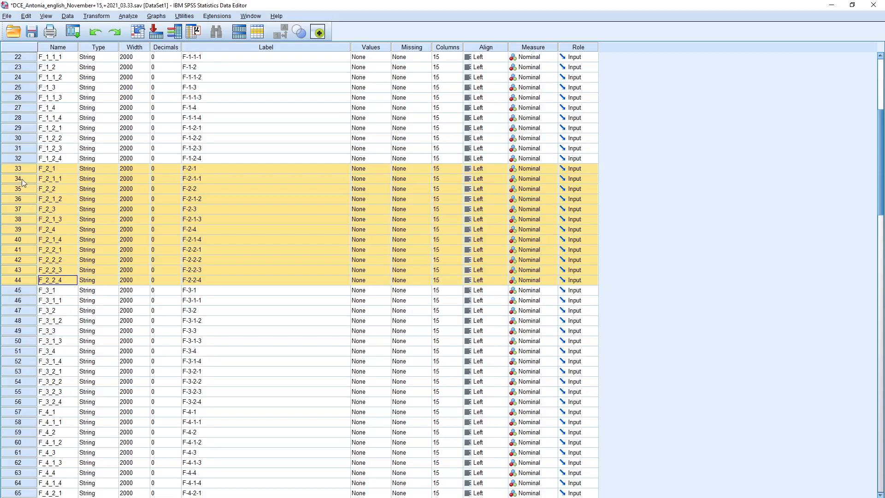
click(22, 312)
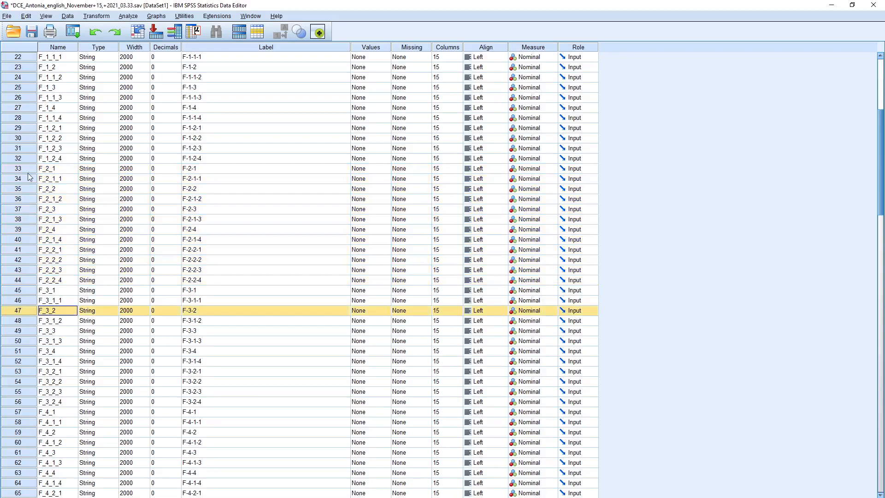
- Move the variables F_2_1 and F_3_1 directly below F_1_1, keeping them in numerical order
scroll(26, 134, up, 1)
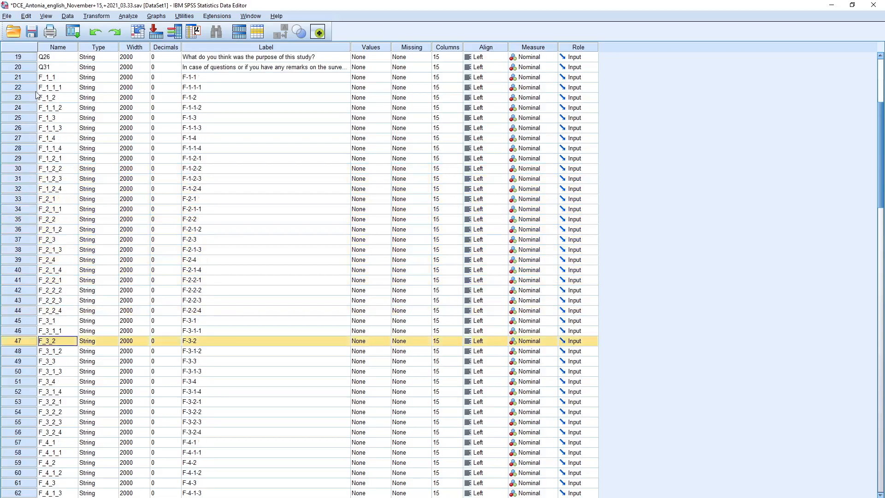
click(18, 201)
drag(27, 201, 30, 87)
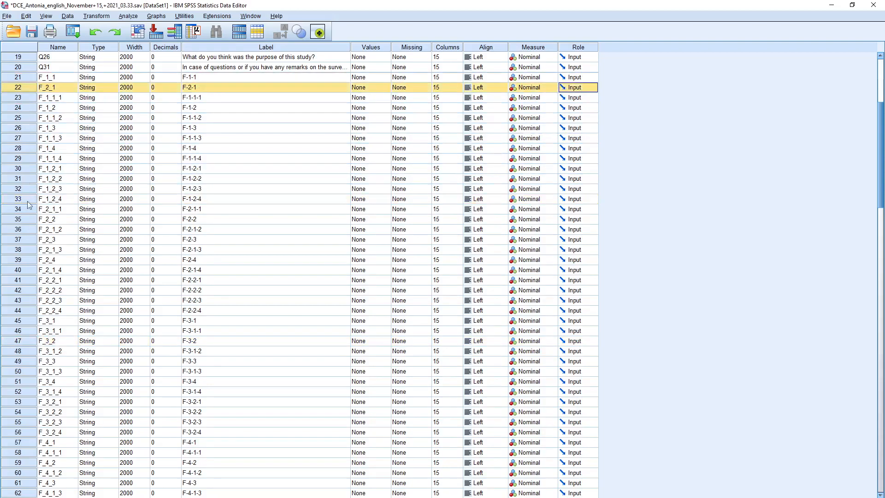
drag(23, 323, 18, 209)
drag(32, 349, 8, 240)
click(20, 332)
click(21, 320)
drag(22, 320, 23, 97)
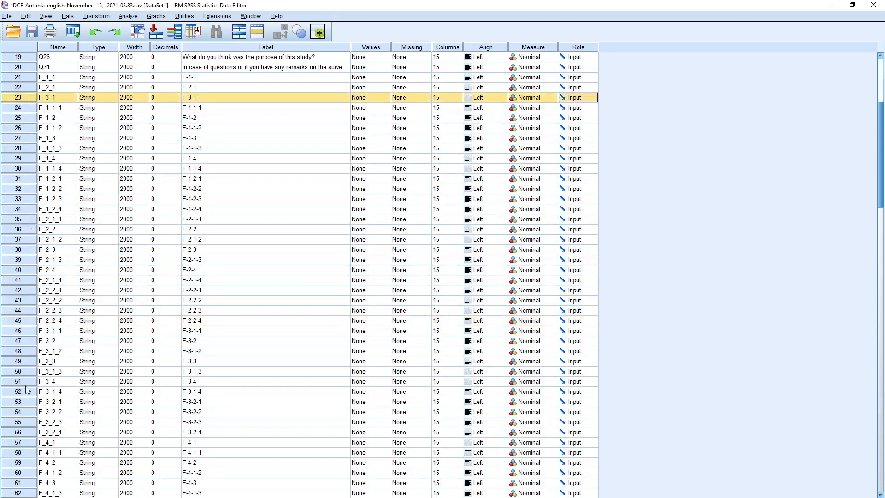
- Move the variables F_4_1 and F_5_1 directly below F_3_1, keeping them in numerical order
click(26, 442)
drag(26, 444, 13, 117)
scroll(14, 270, down, 2)
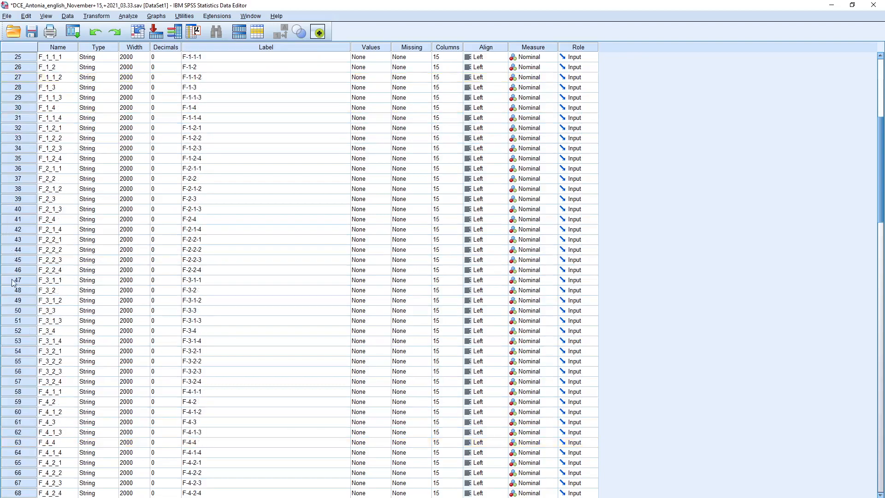
scroll(26, 460, down, 2)
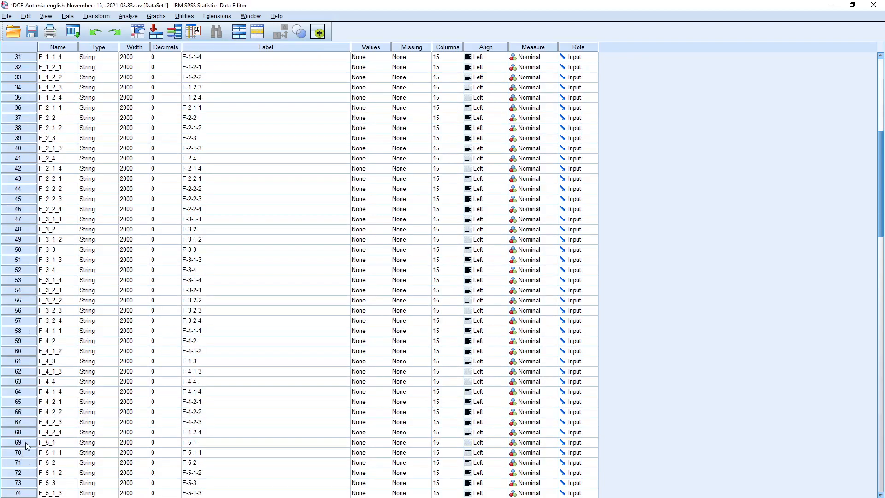
click(25, 444)
drag(25, 444, 32, 71)
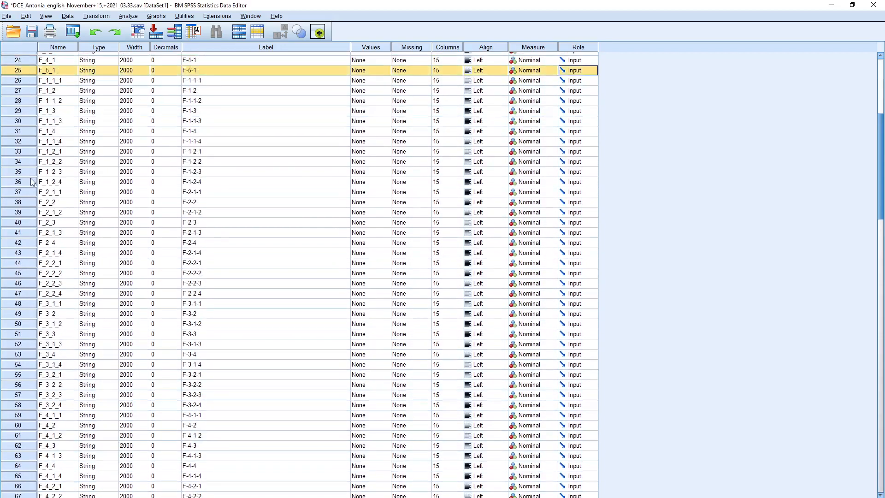
- Move the variable F_6_1 directly below F_5_1
scroll(33, 173, down, 4)
scroll(17, 439, down, 1)
click(25, 493)
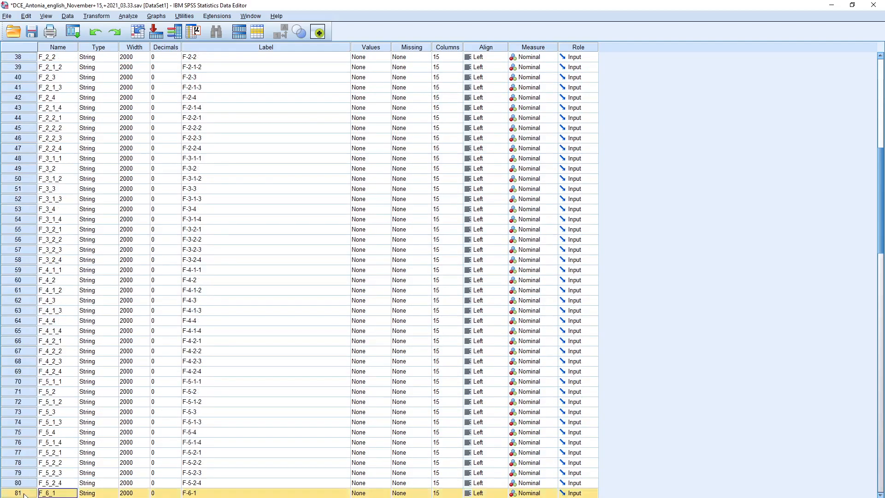
drag(25, 495, 22, 98)
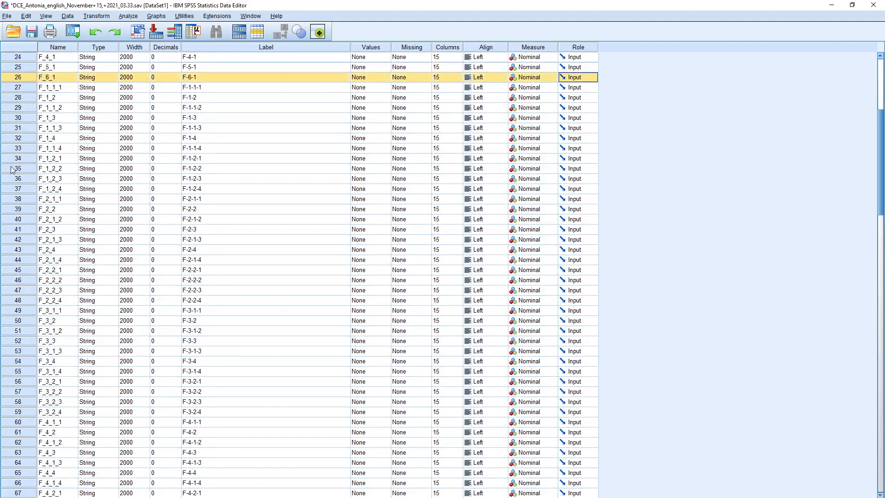
- Move the variable F_7_1 directly below F_6_1
scroll(11, 207, down, 5)
scroll(11, 206, down, 9)
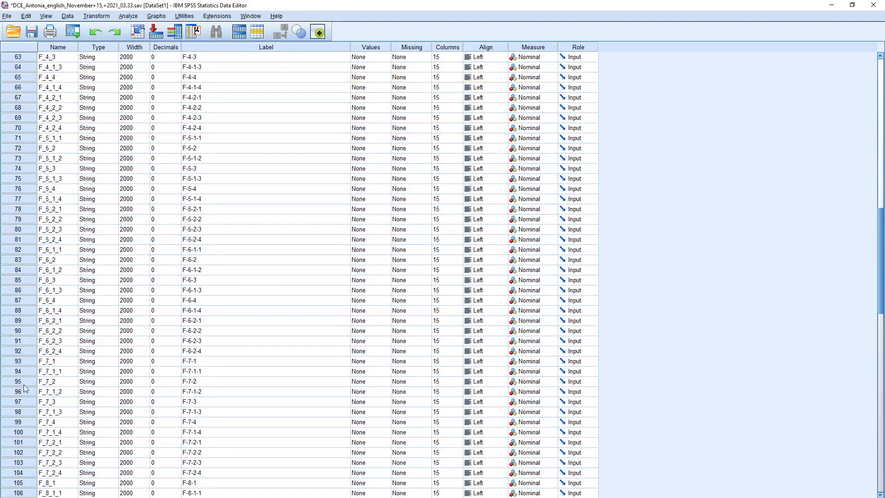
drag(23, 363, 23, 101)
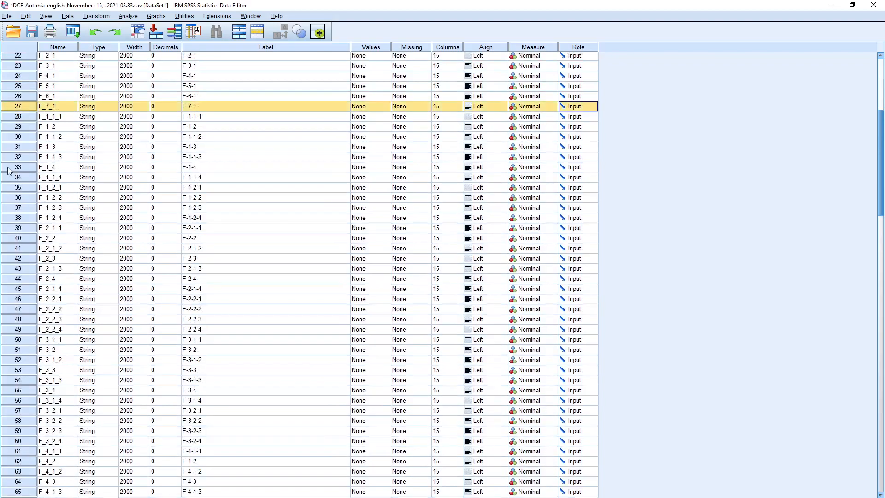
- Move the variables F_8_1, F_9_1 and F_10_1 directly below F_7_1, keeping them in numerical order
scroll(8, 171, down, 18)
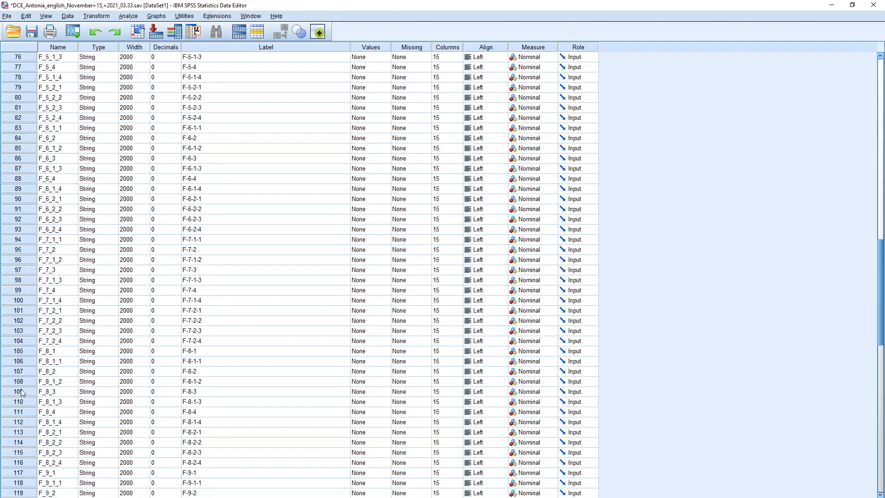
click(27, 352)
scroll(25, 396, down, 2)
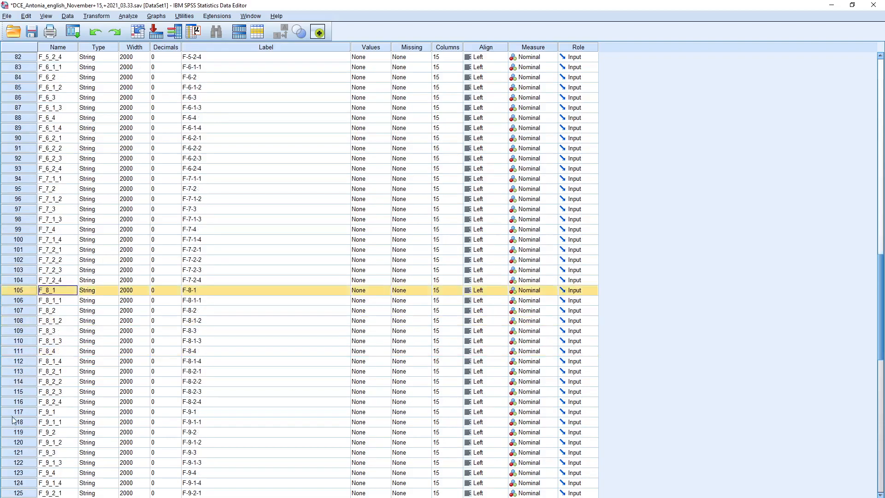
click(27, 413)
scroll(27, 414, down, 3)
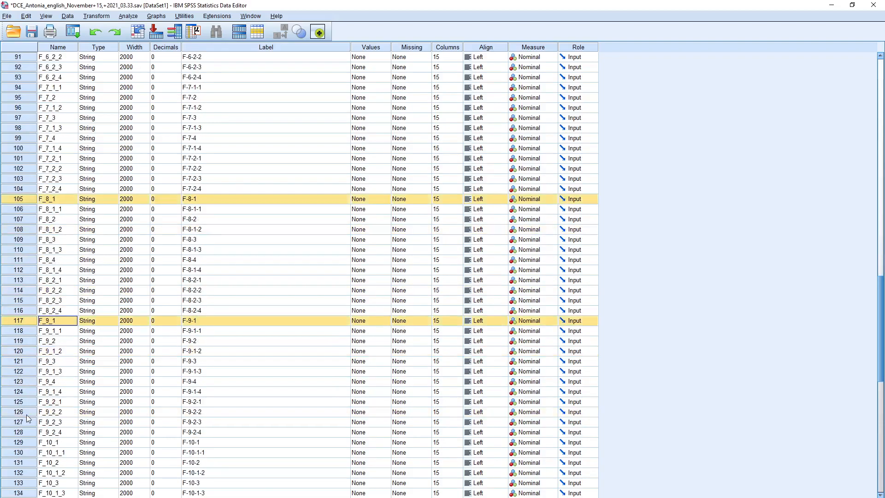
ctrl+click(23, 444)
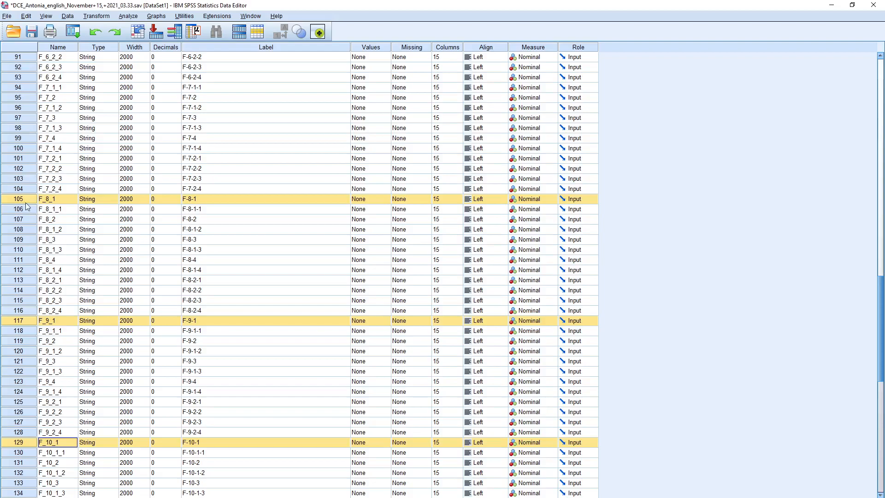
drag(26, 200, 31, 115)
click(33, 167)
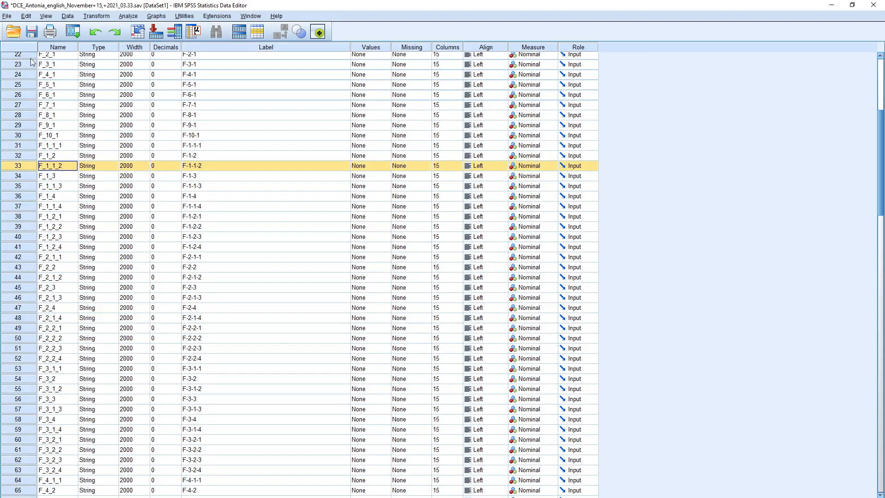
- Highlight the variables F_2_1 through F_10_1 and then F_1_1_1 to check the order of the first group
drag(31, 55, 20, 139)
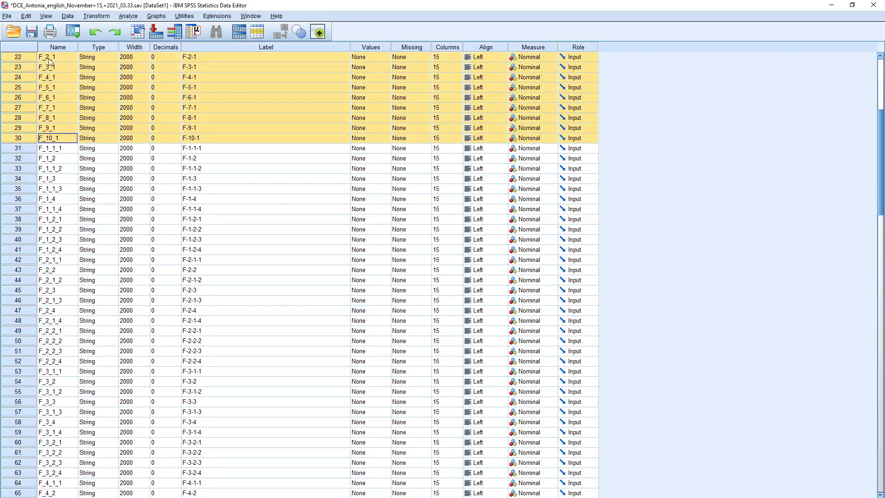
scroll(49, 106, up, 1)
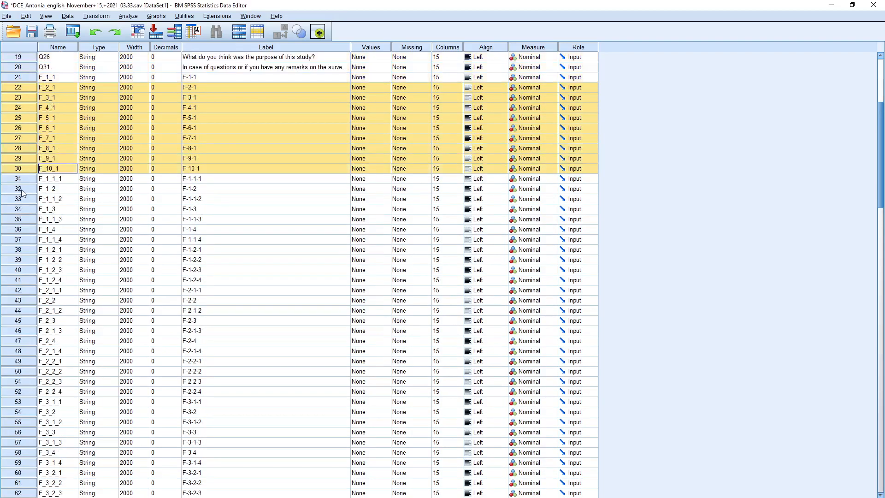
click(33, 179)
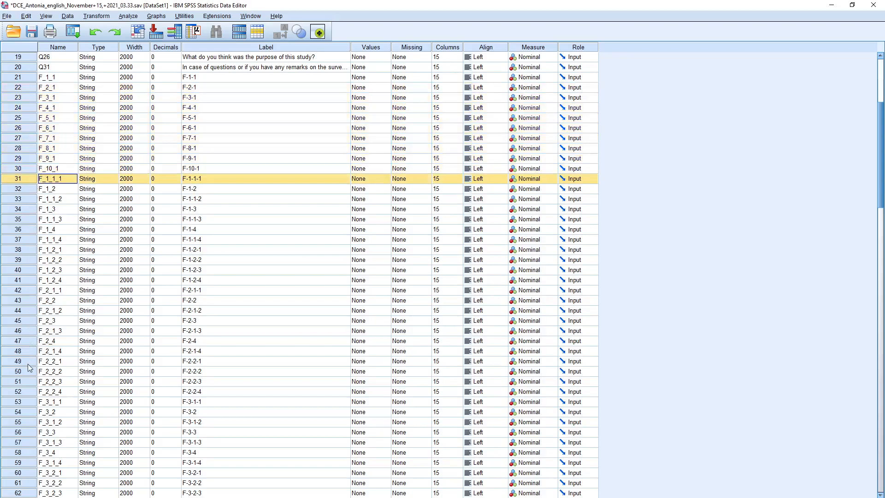
- Move the variables F_2_1_1 through F_10_1_1 together directly below F_1_1_1, keeping them in numerical order
click(33, 291)
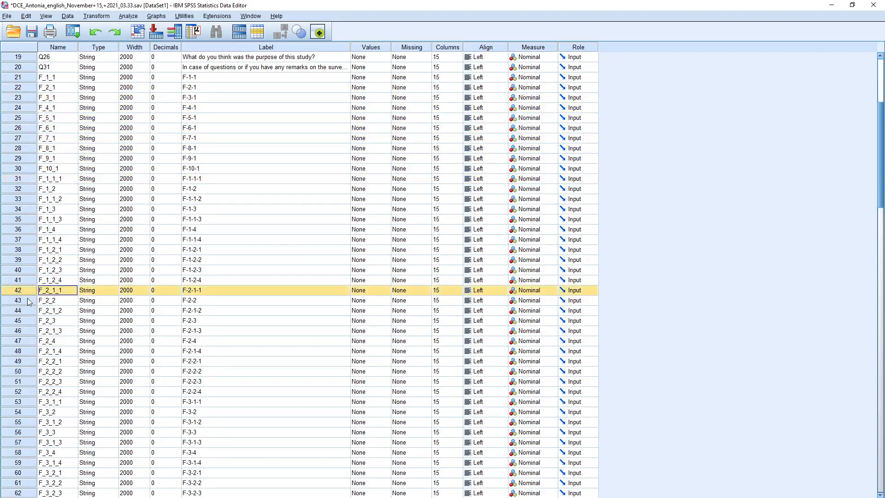
ctrl+click(19, 402)
scroll(21, 415, down, 2)
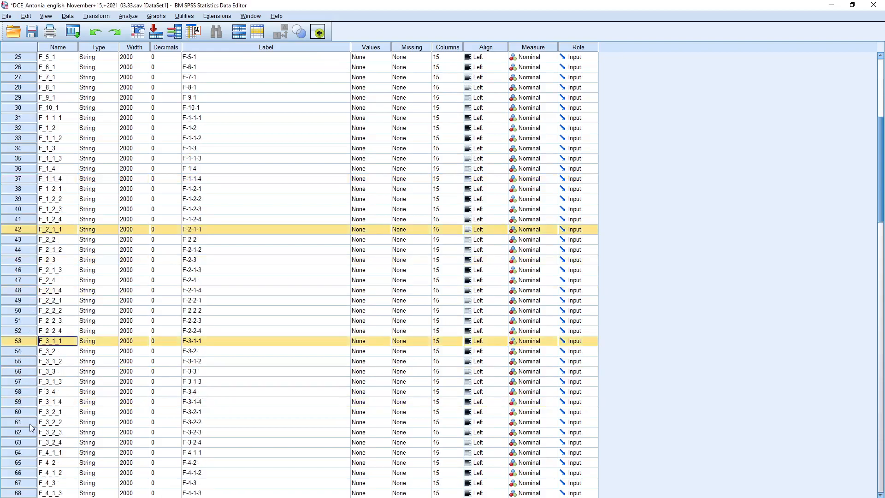
ctrl+click(25, 452)
scroll(26, 449, down, 4)
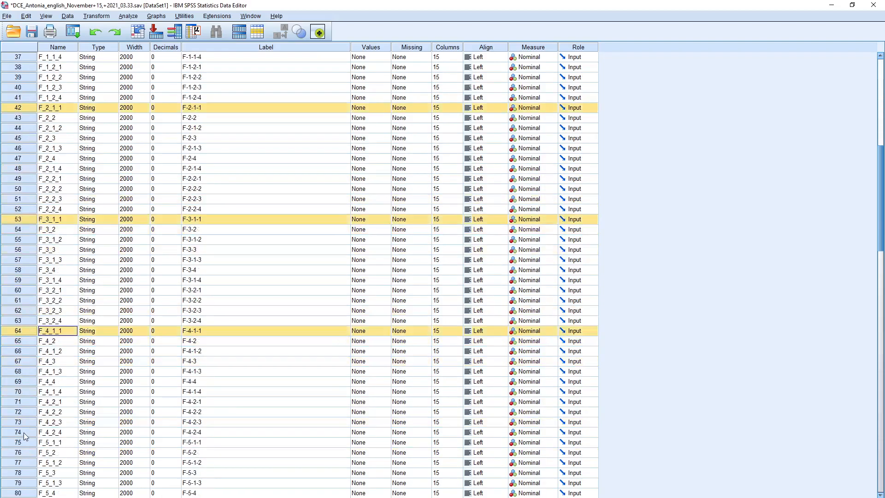
ctrl+click(21, 441)
scroll(26, 420, down, 3)
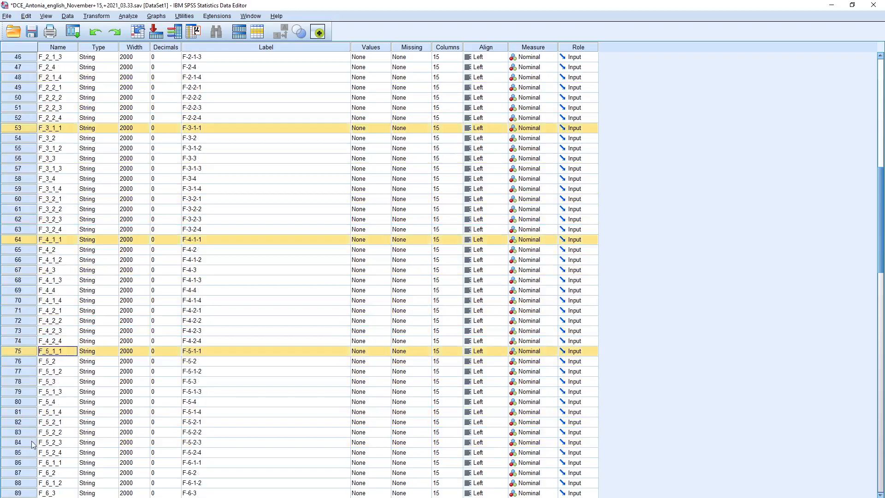
ctrl+click(35, 463)
scroll(33, 462, down, 3)
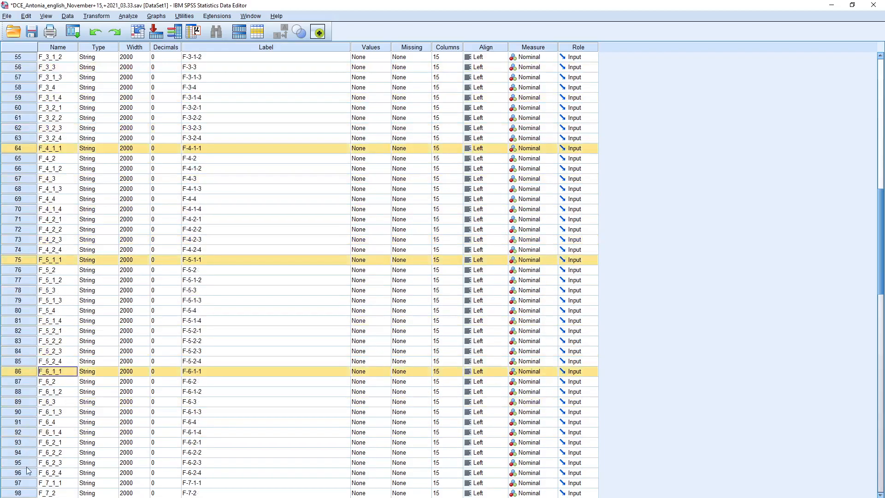
ctrl+click(26, 484)
scroll(28, 438, down, 5)
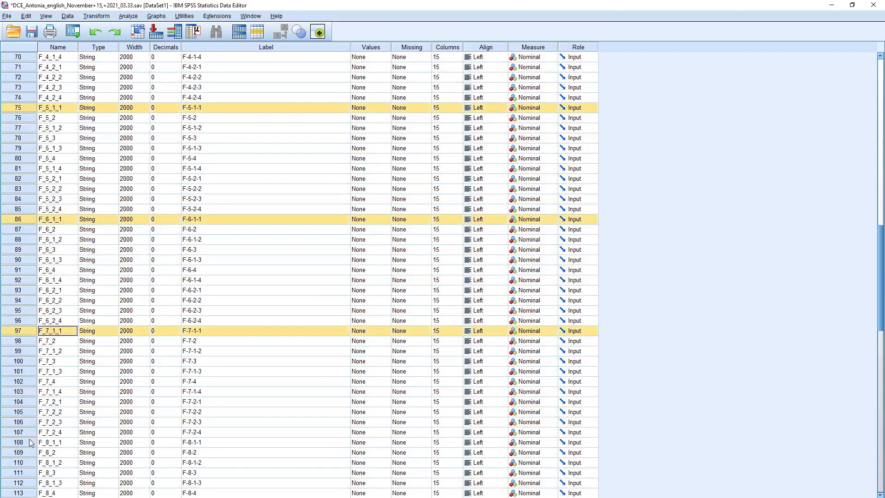
ctrl+click(26, 441)
scroll(26, 436, down, 3)
ctrl+click(24, 461)
scroll(24, 463, down, 4)
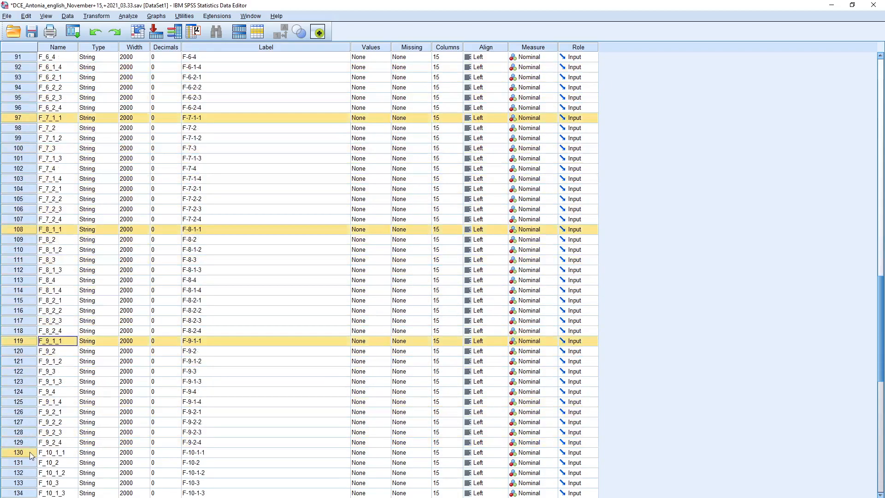
ctrl+click(30, 451)
scroll(32, 343, up, 20)
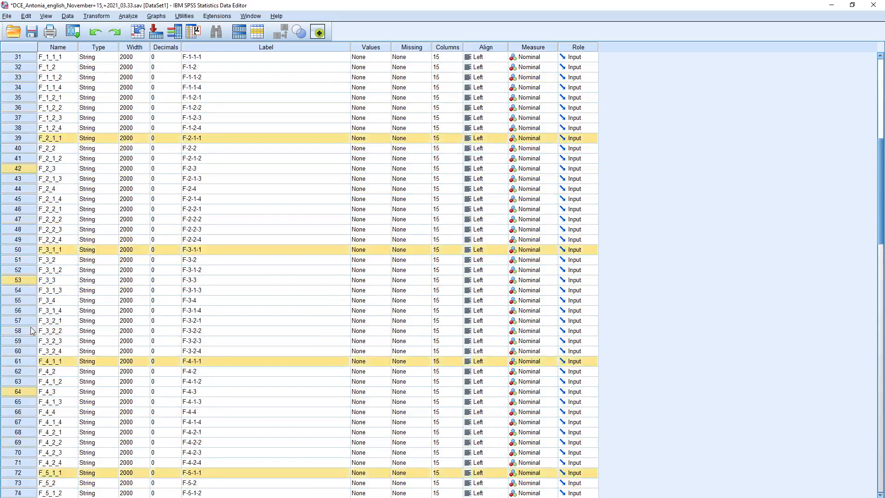
scroll(30, 328, up, 3)
scroll(30, 329, down, 1)
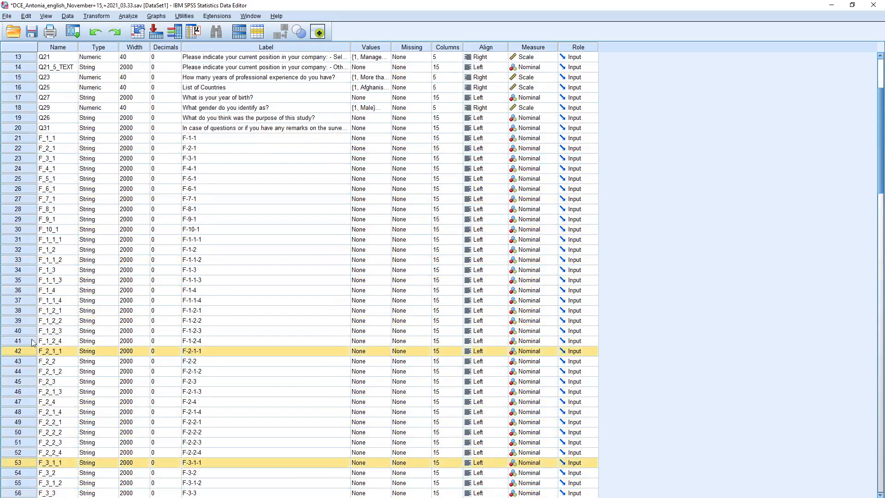
drag(21, 350, 24, 251)
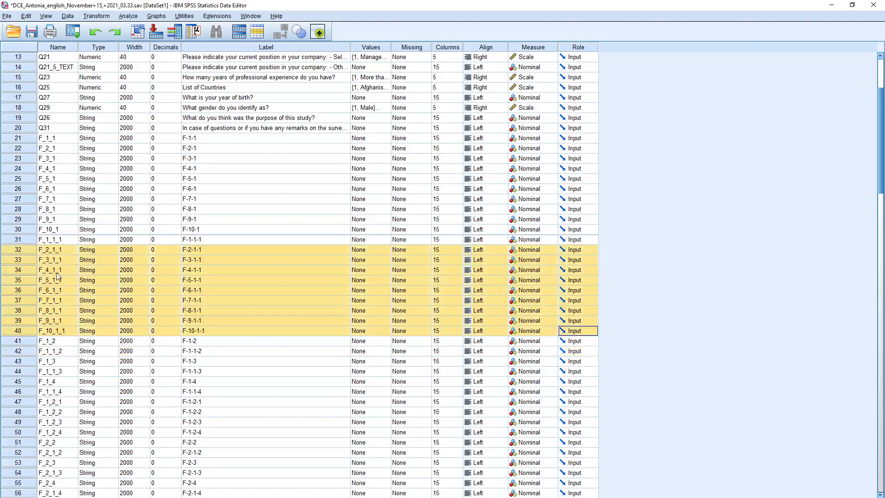
click(25, 350)
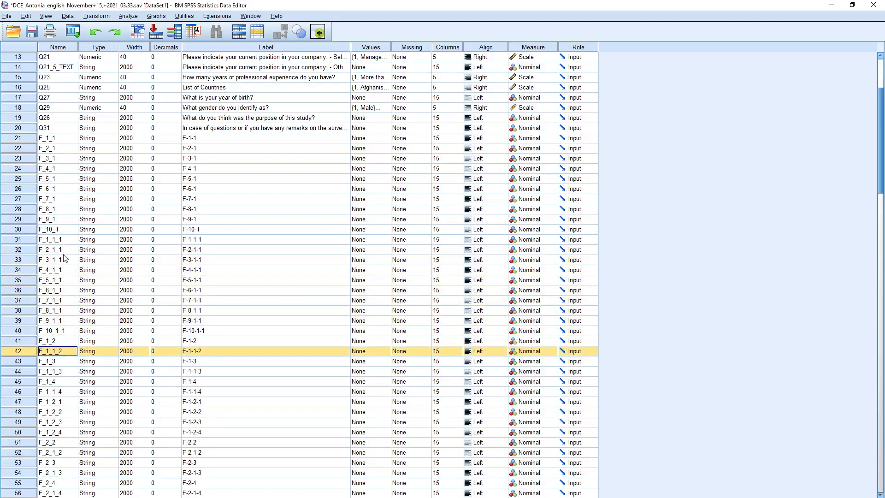
click(60, 330)
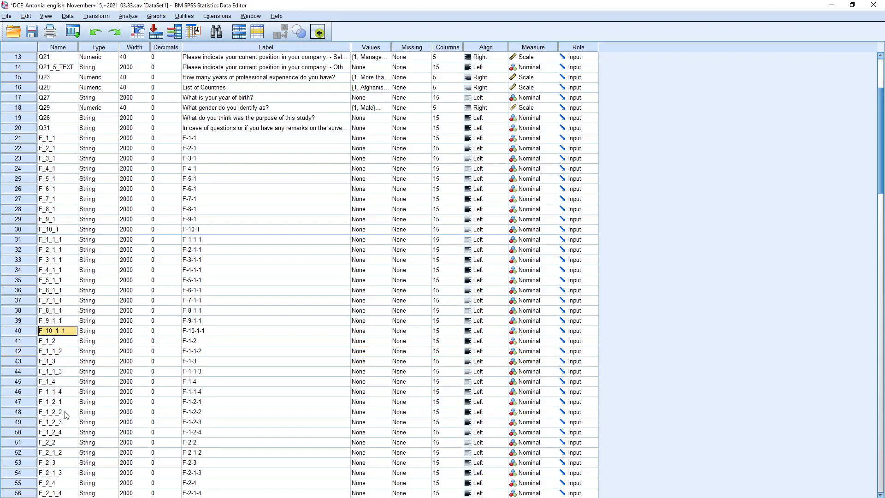
- Move the variables F_1_2_1 through F_10_2_1 together directly below F_10_1_1, keeping them in numerical order
click(20, 402)
scroll(19, 402, down, 5)
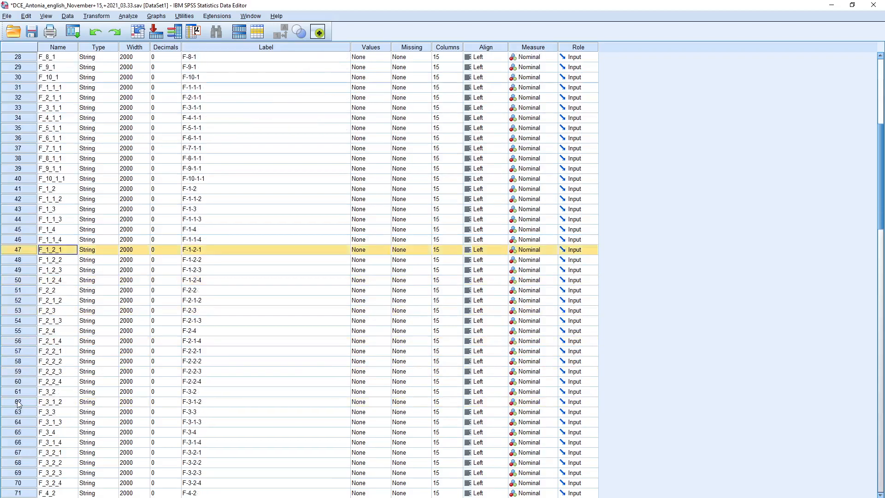
ctrl+click(23, 349)
scroll(26, 351, down, 4)
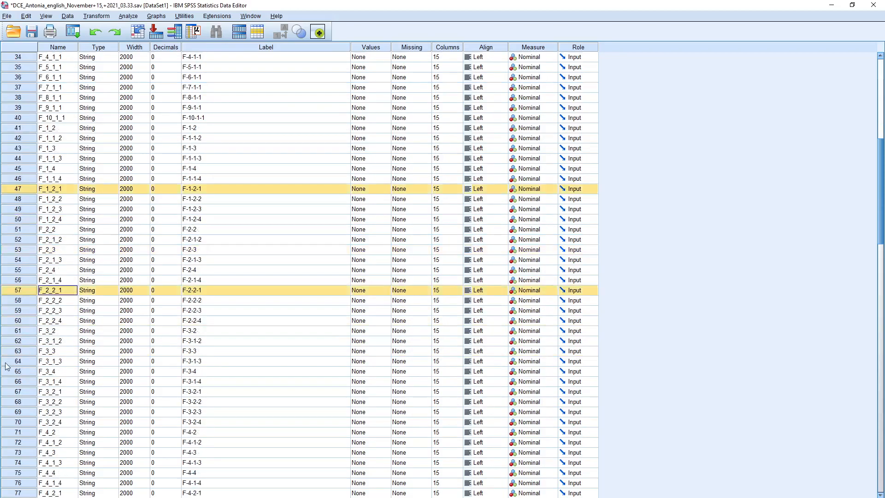
ctrl+click(23, 331)
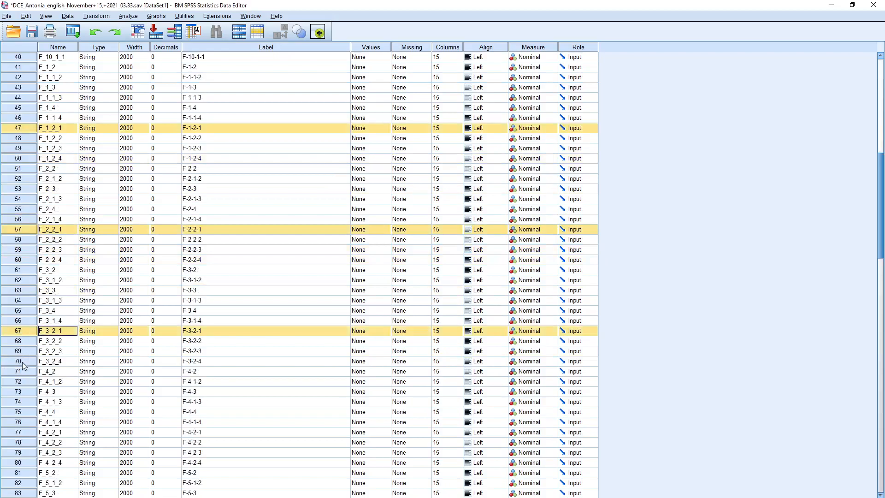
scroll(23, 369, down, 2)
ctrl+click(23, 372)
scroll(24, 387, down, 3)
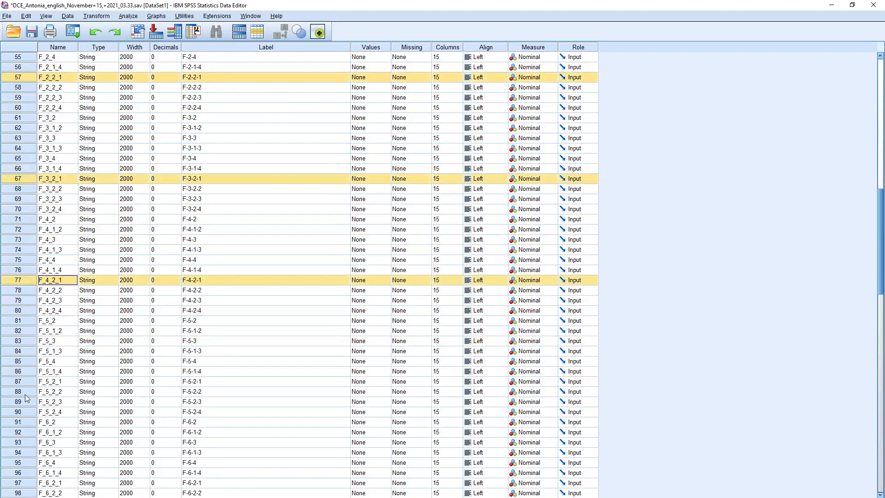
ctrl+click(26, 383)
scroll(26, 383, down, 3)
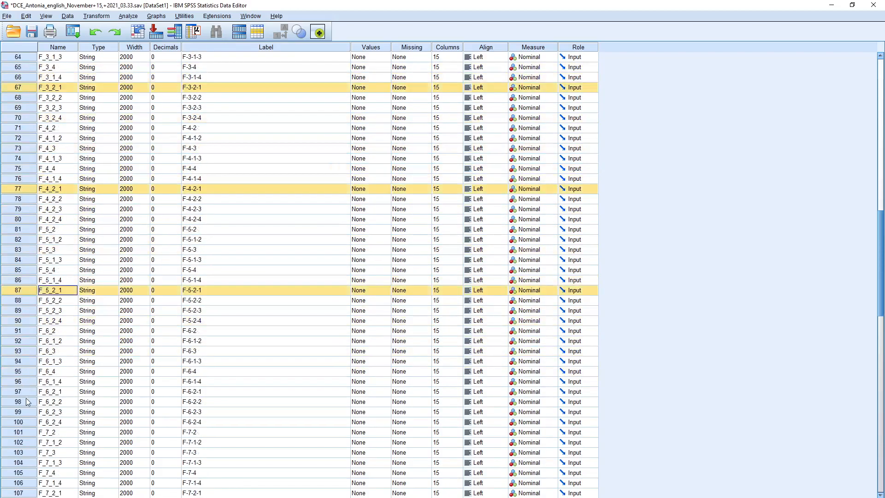
ctrl+click(27, 391)
scroll(27, 391, down, 3)
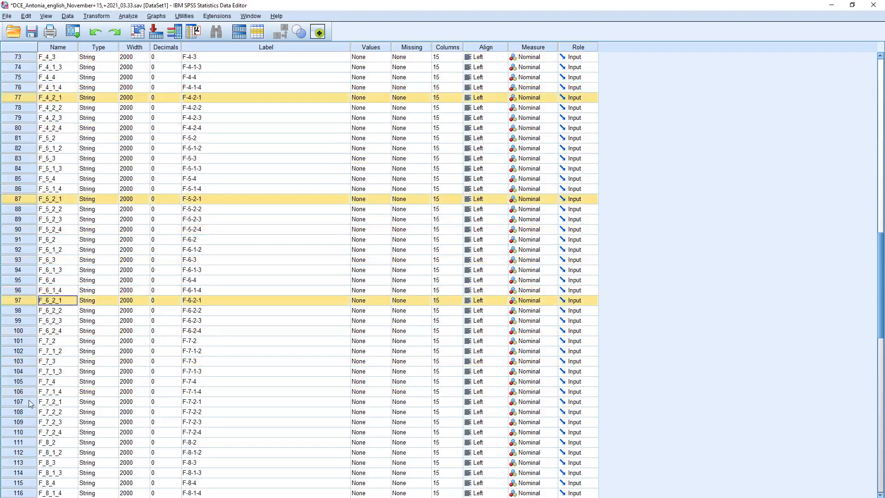
ctrl+click(29, 399)
scroll(29, 399, down, 2)
scroll(28, 409, down, 1)
ctrl+click(28, 414)
scroll(26, 411, down, 3)
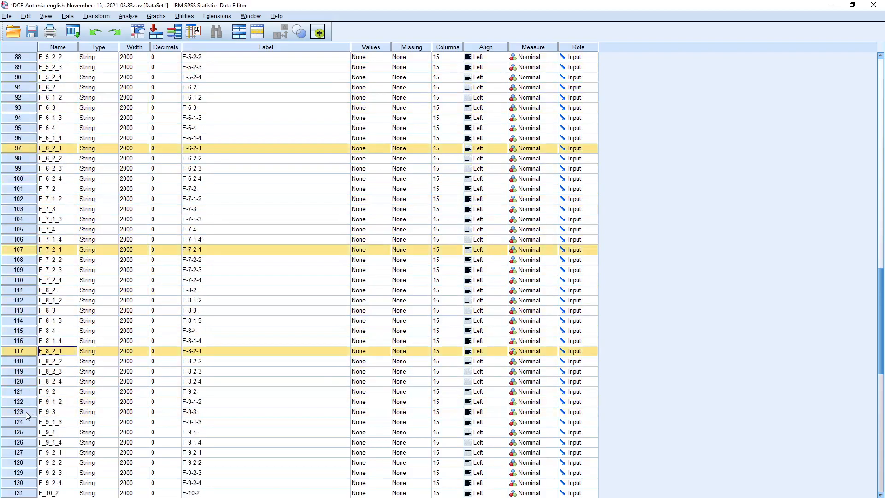
ctrl+click(34, 424)
scroll(32, 425, down, 3)
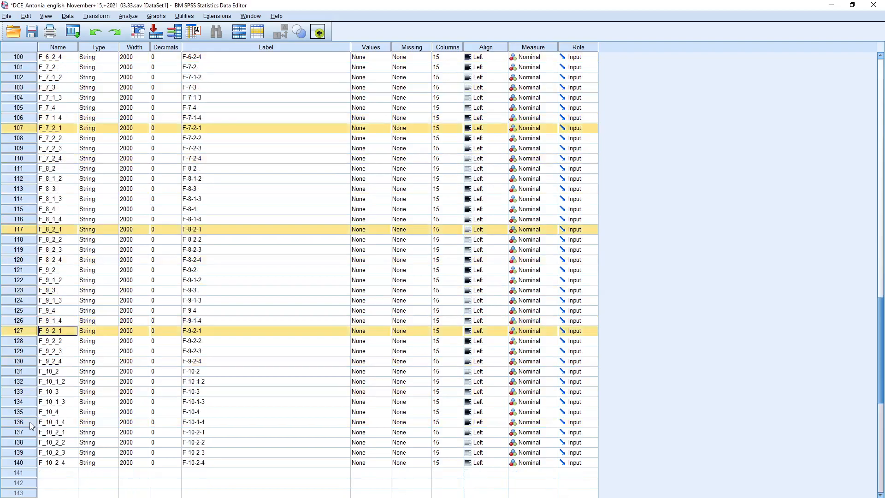
scroll(29, 299, up, 15)
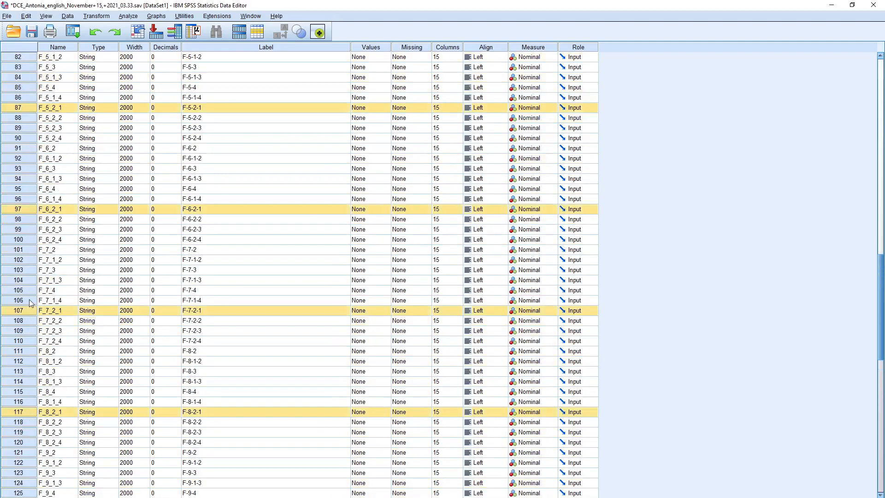
scroll(29, 299, up, 10)
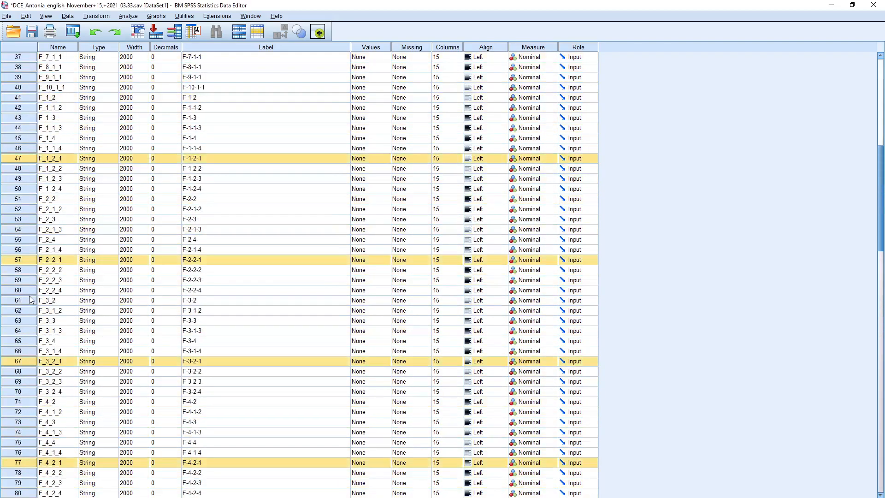
drag(20, 281, 13, 213)
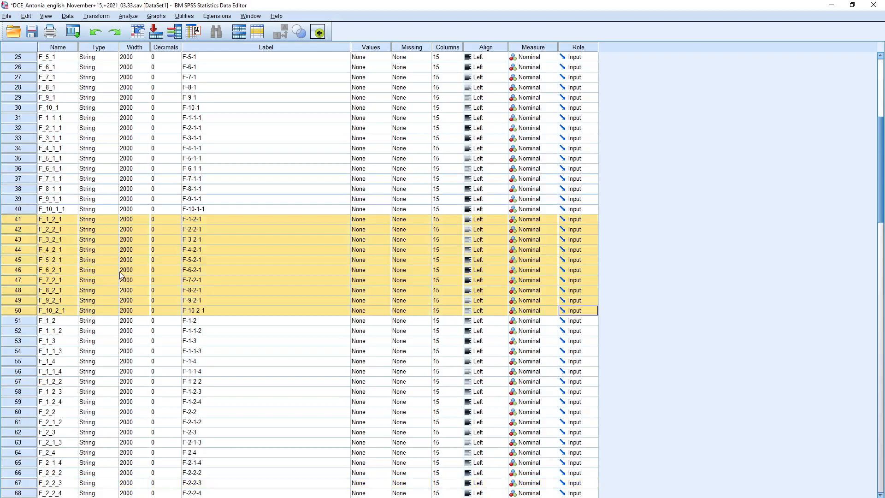
- Check the order of the three regrouped sets of variables at F_2_2_1, F_6_1, F_1_1_1 and F_1_2_1
click(56, 227)
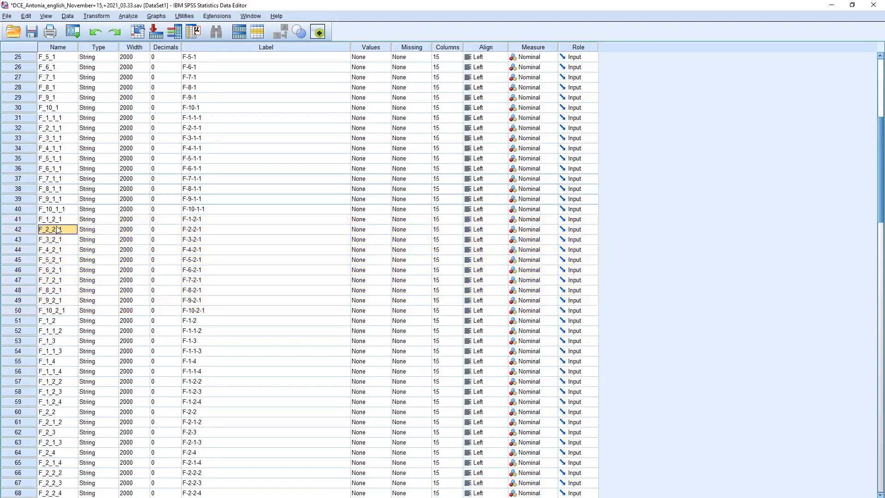
click(59, 68)
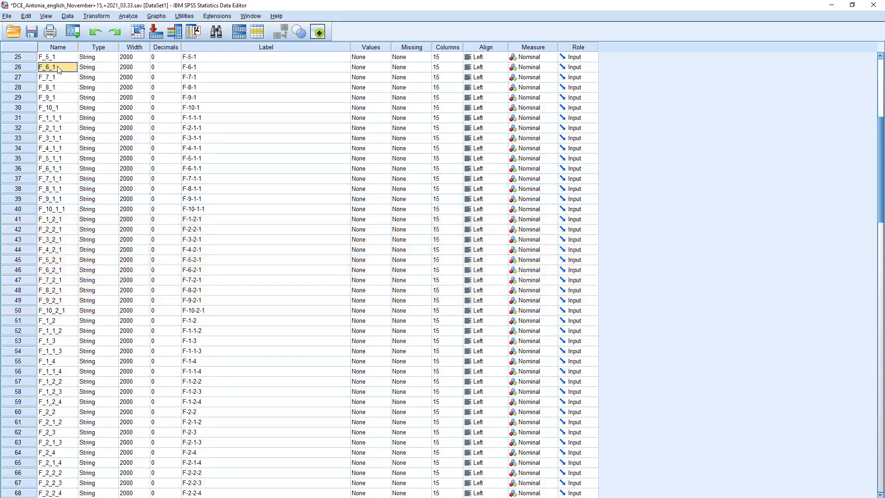
click(60, 119)
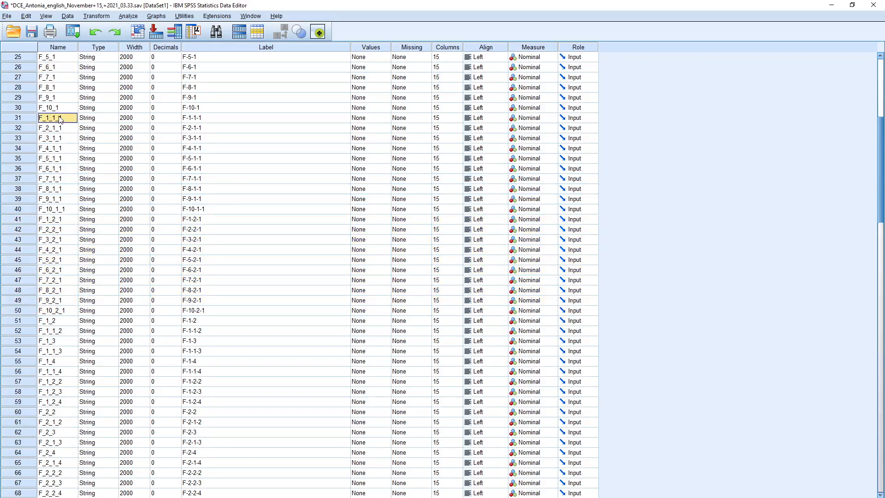
click(62, 221)
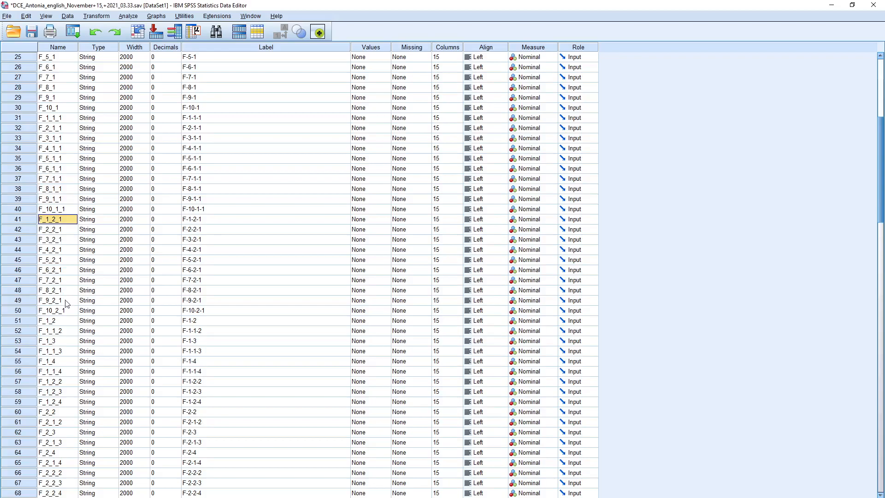
- Move the variables F_2_2 through F_10_2 together directly below F_1_2, keeping them in numerical order
scroll(33, 318, down, 1)
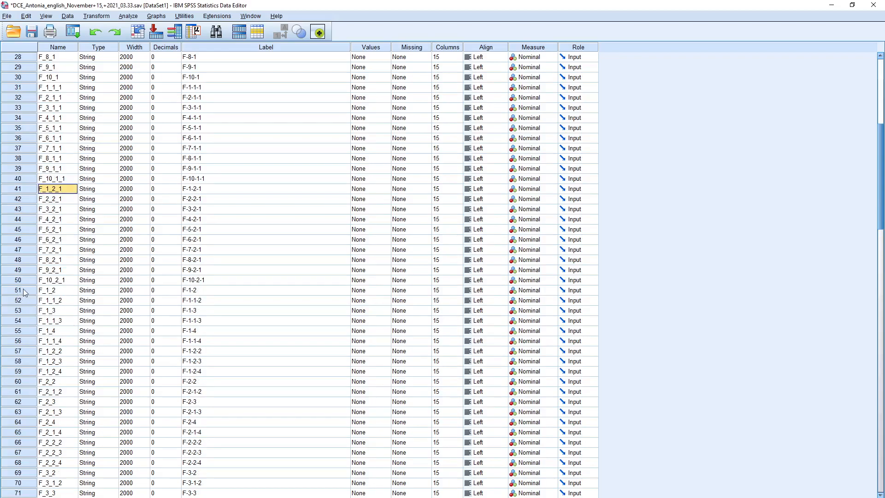
scroll(25, 292, down, 1)
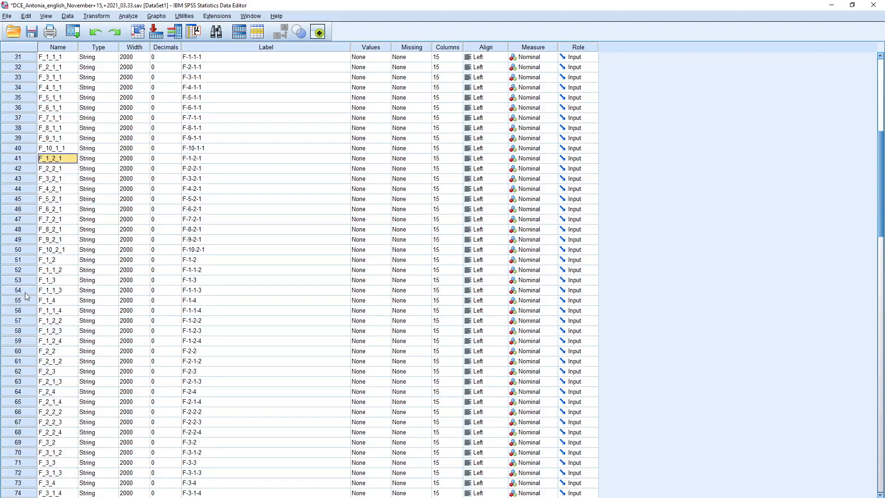
click(29, 350)
scroll(31, 353, down, 1)
ctrl+click(24, 411)
scroll(24, 406, down, 2)
scroll(24, 402, down, 1)
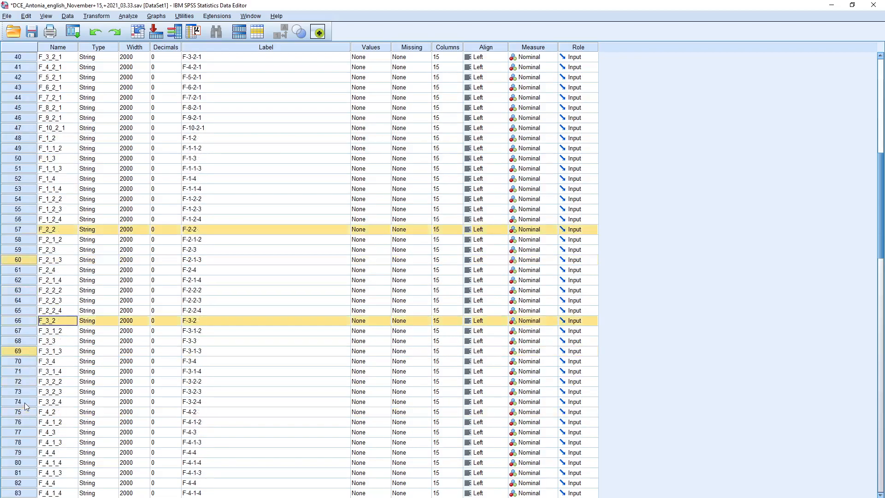
ctrl+click(24, 412)
scroll(24, 412, down, 3)
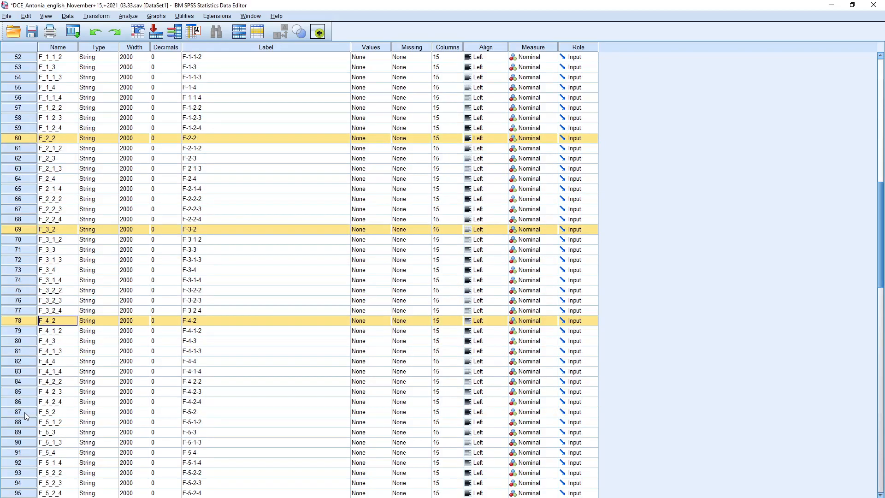
ctrl+click(24, 412)
scroll(25, 408, down, 4)
ctrl+click(25, 381)
scroll(25, 383, down, 4)
ctrl+click(26, 351)
scroll(26, 353, down, 2)
ctrl+click(25, 383)
scroll(25, 383, down, 1)
scroll(25, 387, down, 2)
ctrl+click(28, 381)
scroll(28, 382, down, 3)
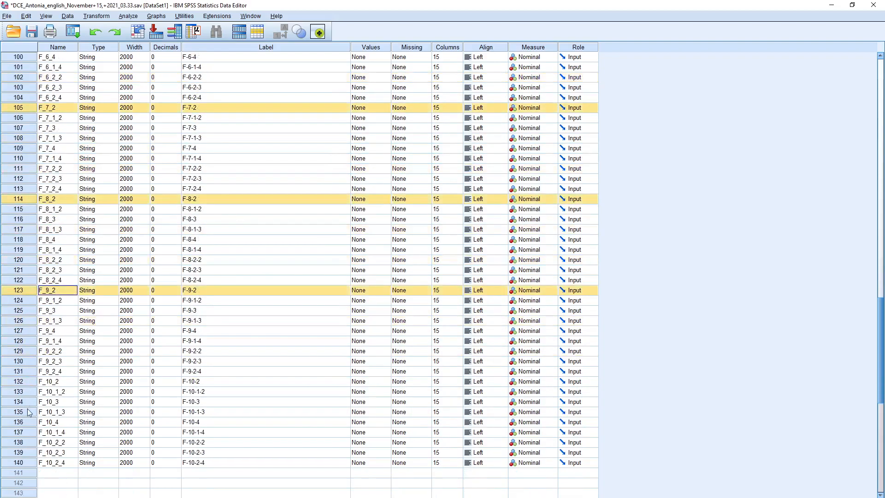
ctrl+click(25, 379)
scroll(23, 303, up, 16)
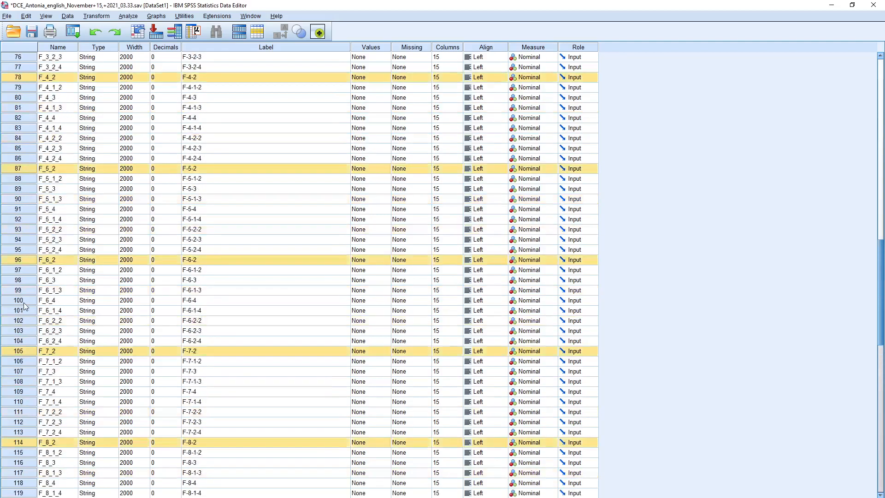
scroll(24, 302, up, 6)
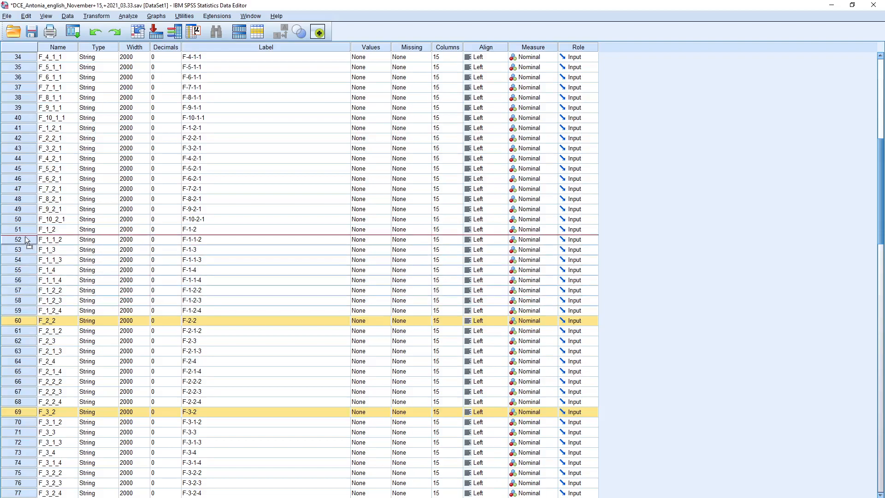
drag(22, 242, 22, 241)
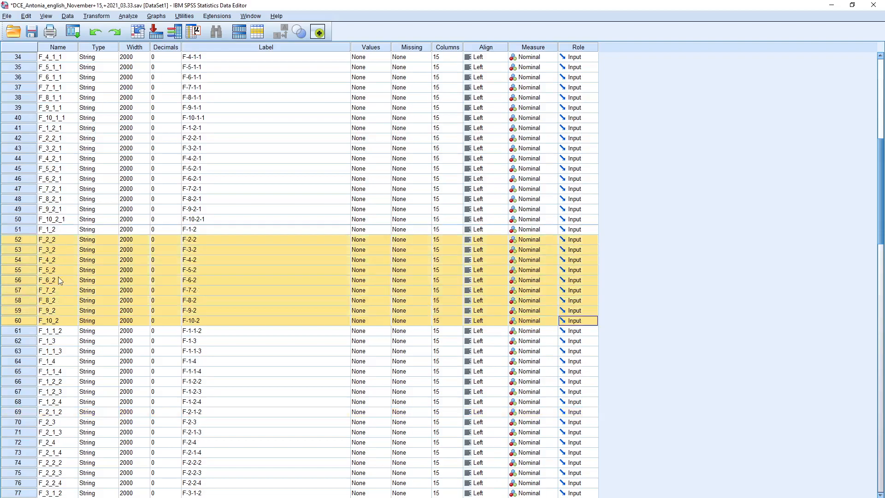
click(73, 243)
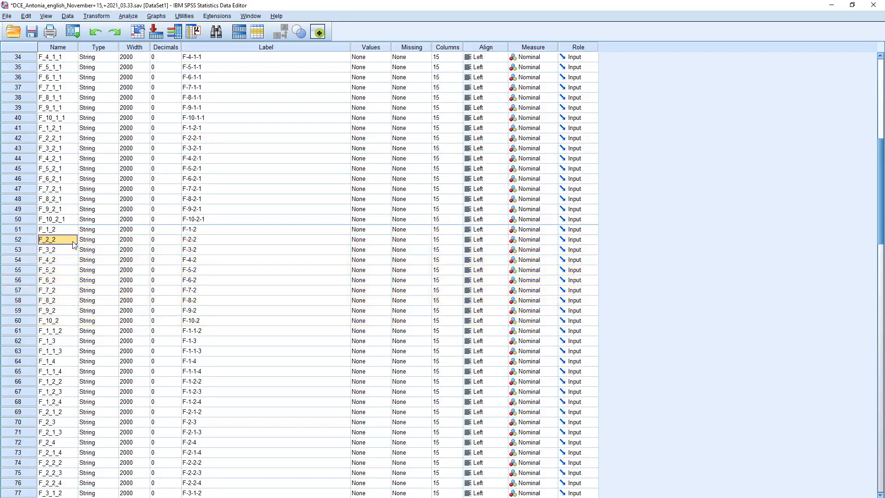
click(69, 322)
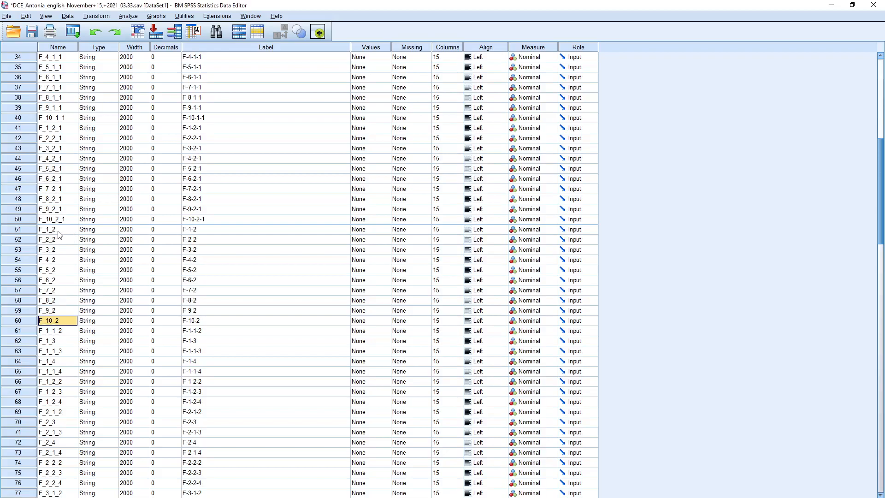
- Move the variables F_2_1_2 through F_10_1_2 together directly below F_1_1_2, keeping them in numerical order
click(29, 330)
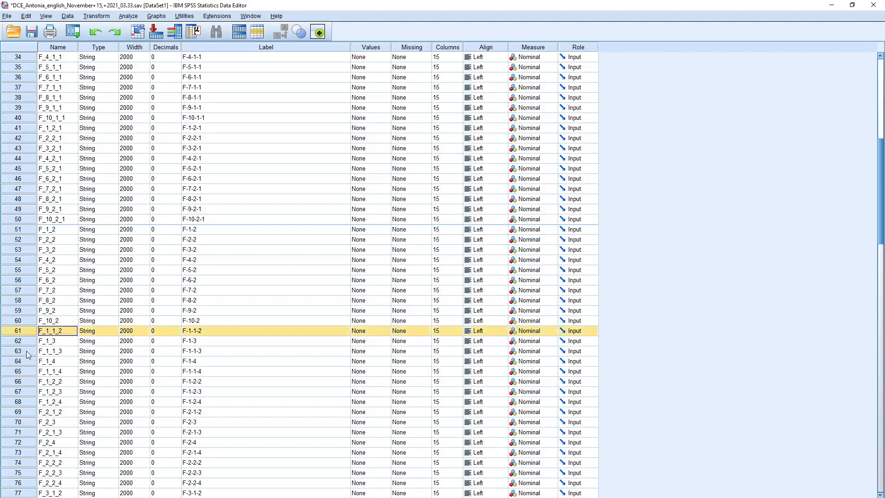
scroll(26, 351, down, 2)
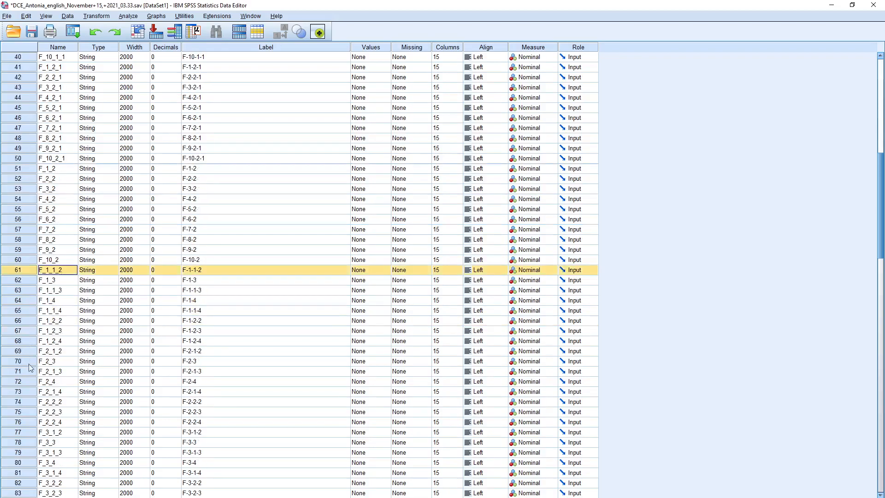
ctrl+click(24, 352)
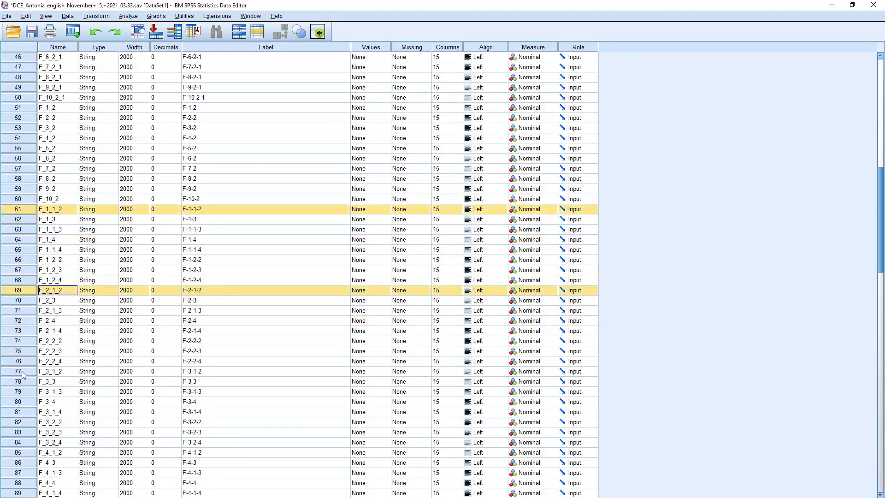
scroll(21, 372, down, 2)
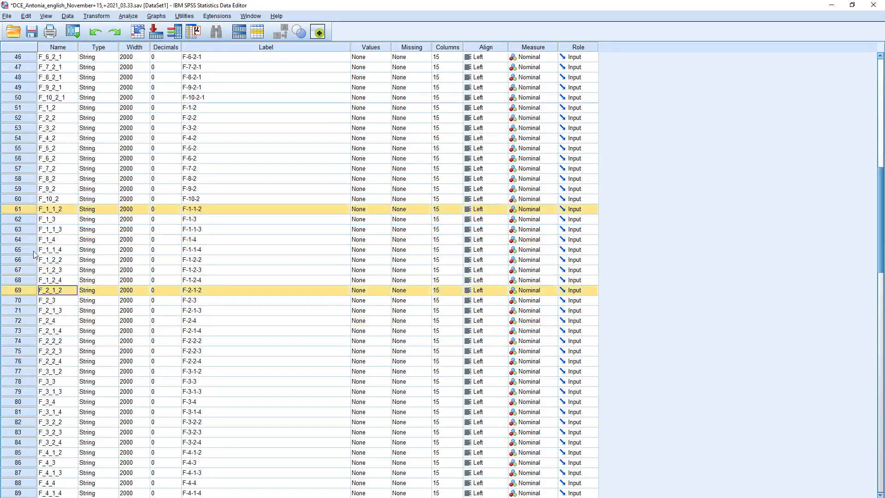
ctrl+click(23, 209)
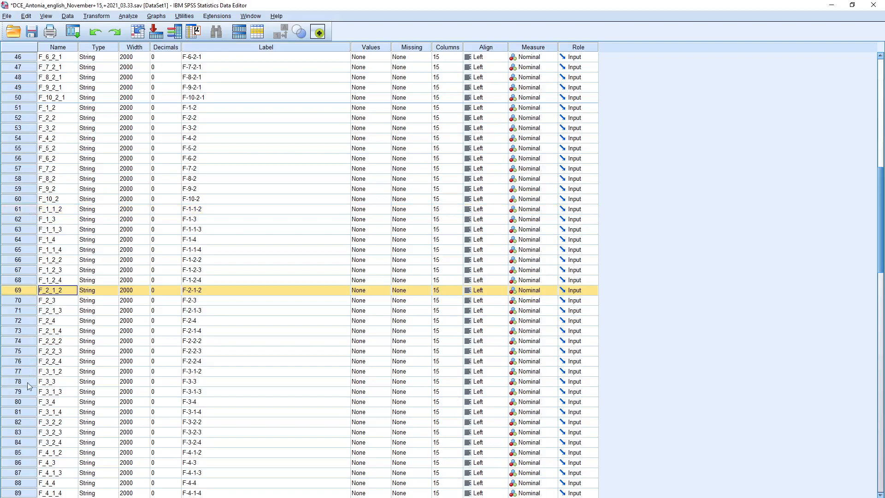
ctrl+click(28, 372)
scroll(29, 383, down, 2)
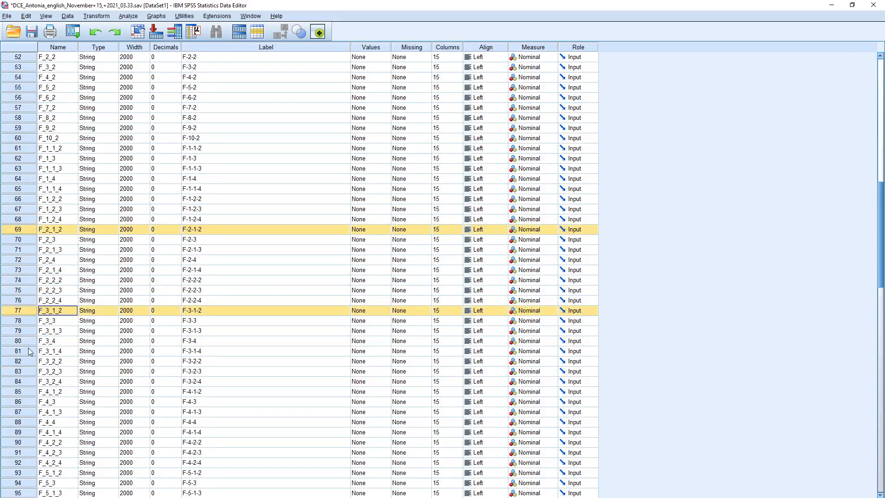
ctrl+click(24, 393)
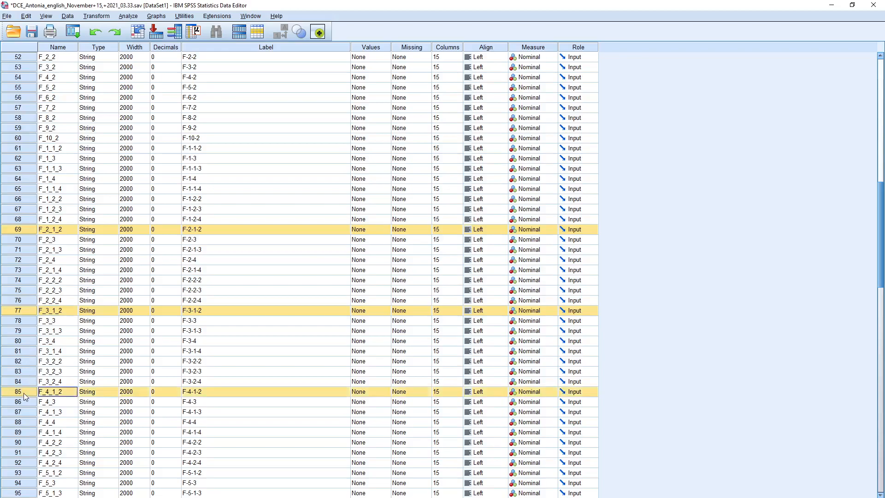
scroll(23, 392, down, 3)
ctrl+click(20, 383)
scroll(21, 383, down, 2)
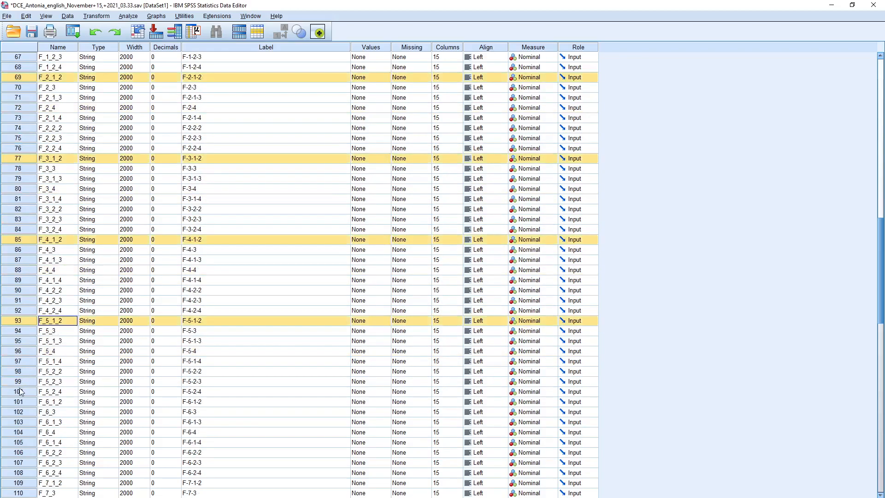
ctrl+click(19, 402)
scroll(19, 407, down, 3)
ctrl+click(20, 393)
scroll(22, 400, down, 2)
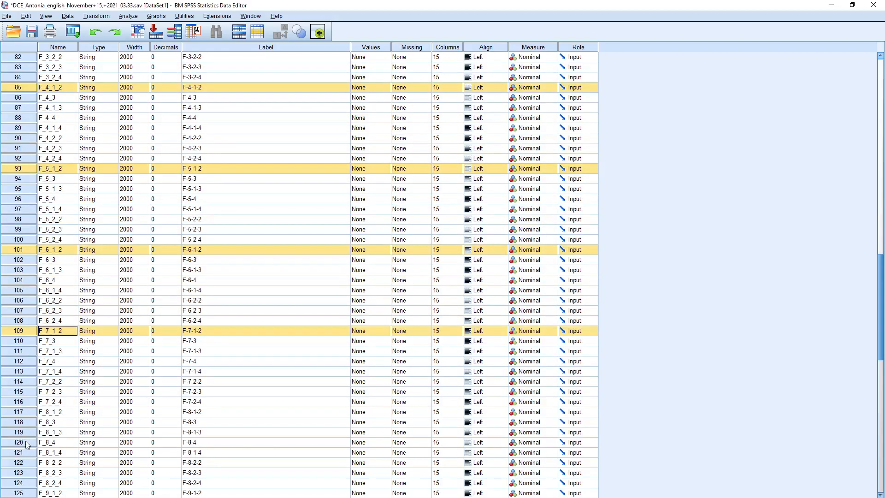
ctrl+click(26, 412)
scroll(26, 413, down, 2)
ctrl+click(26, 434)
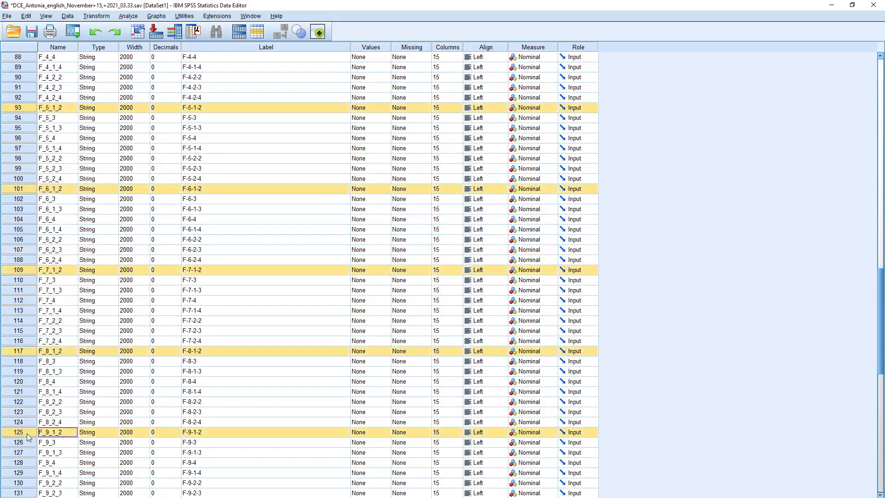
scroll(26, 433, down, 2)
ctrl+click(28, 453)
scroll(37, 415, up, 12)
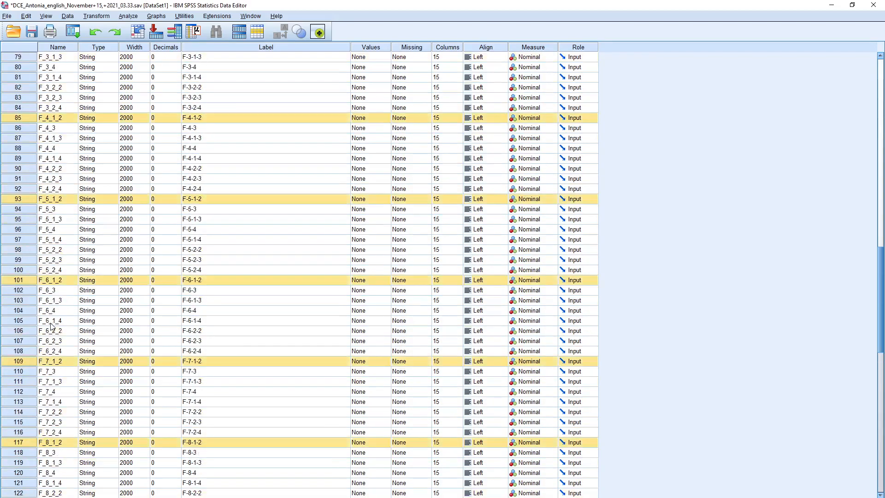
scroll(51, 326, up, 4)
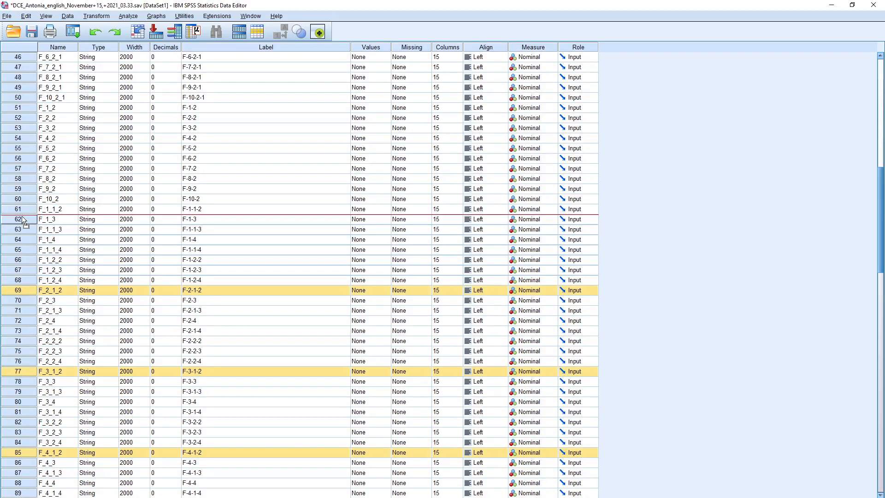
drag(19, 220, 32, 218)
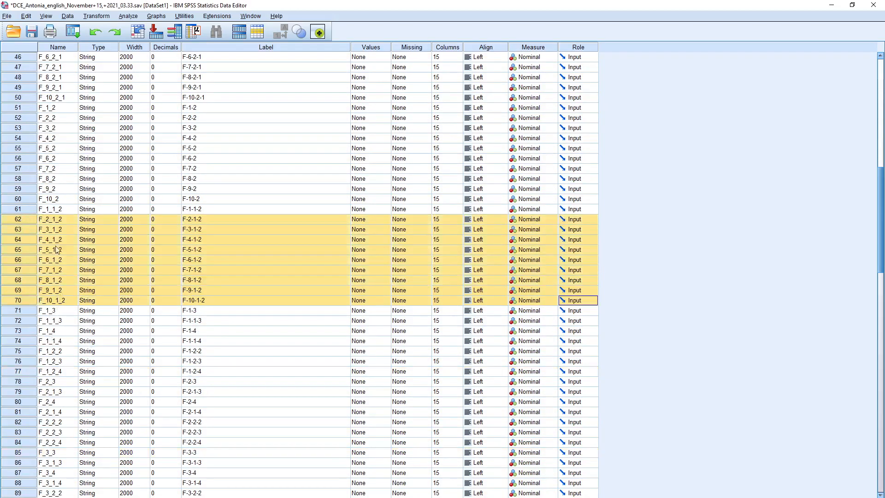
click(57, 199)
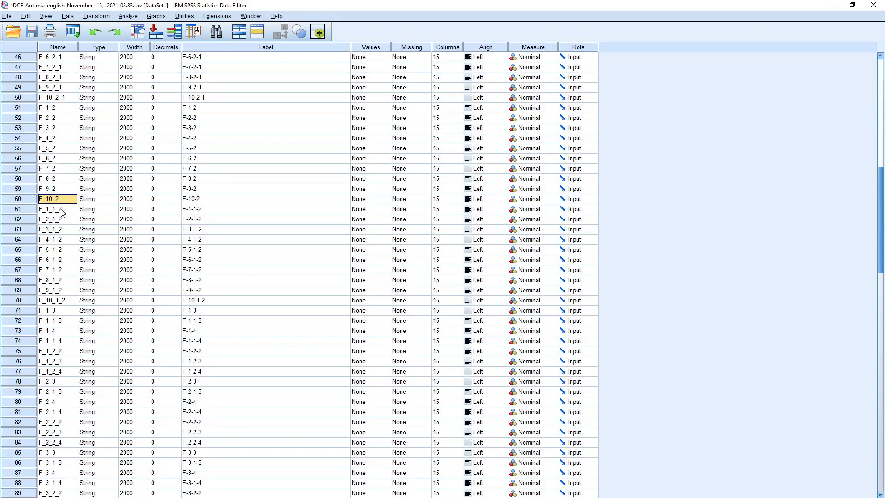
click(62, 209)
- Move the variables F_1_2_2 through F_10_2_2 together directly below F_10_1_2, keeping them in numerical order
click(34, 351)
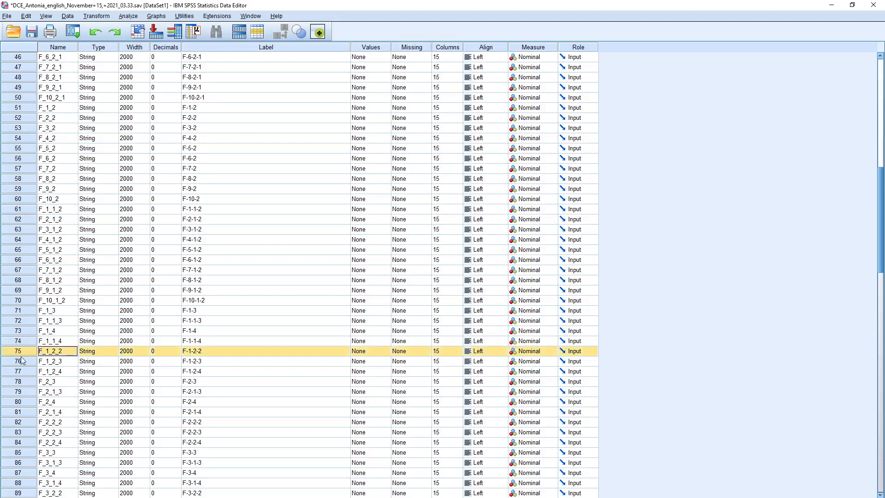
ctrl+click(24, 422)
scroll(30, 400, down, 1)
scroll(30, 400, down, 4)
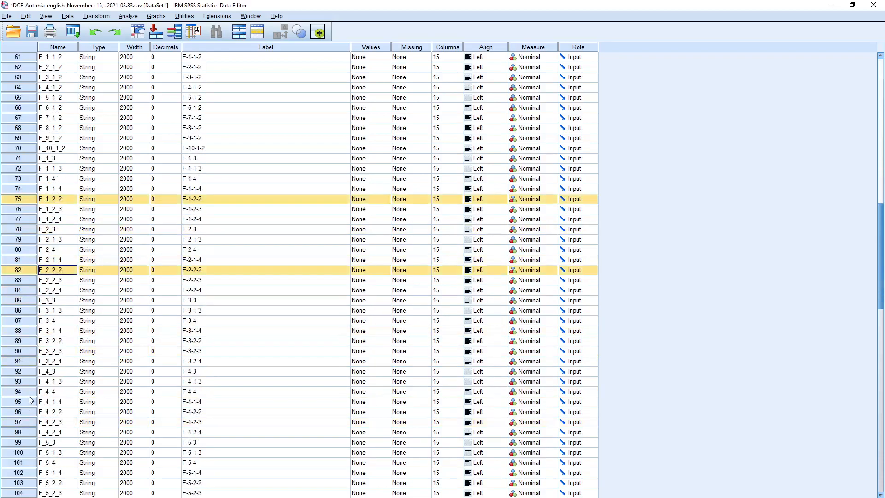
ctrl+click(26, 342)
scroll(24, 351, down, 3)
ctrl+click(25, 323)
scroll(25, 327, down, 2)
ctrl+click(23, 331)
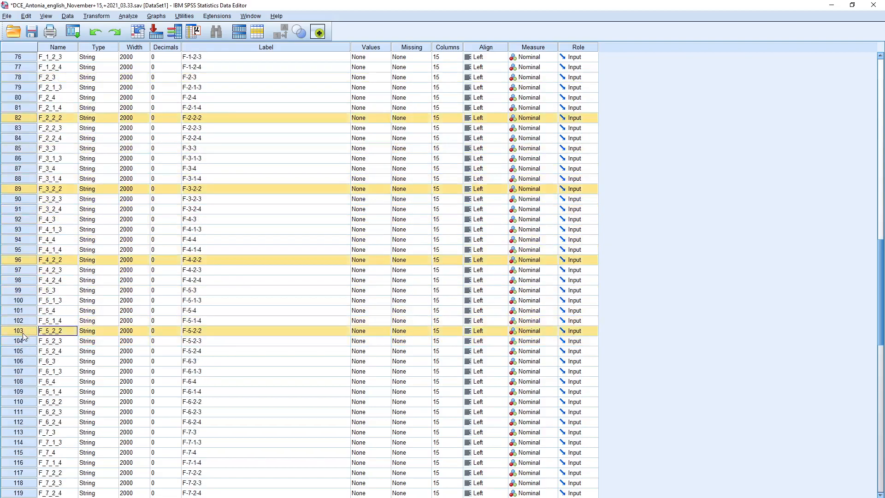
ctrl+click(29, 402)
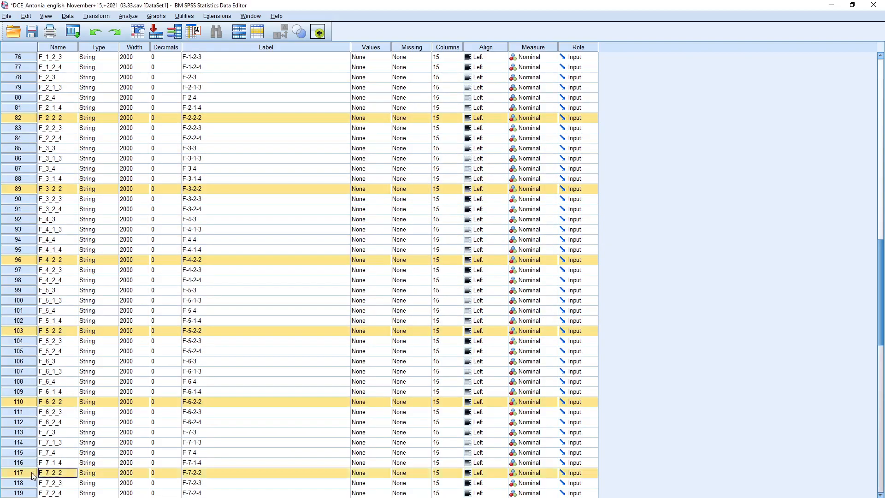
ctrl+click(31, 472)
scroll(32, 426, down, 3)
ctrl+click(22, 452)
scroll(22, 454, down, 2)
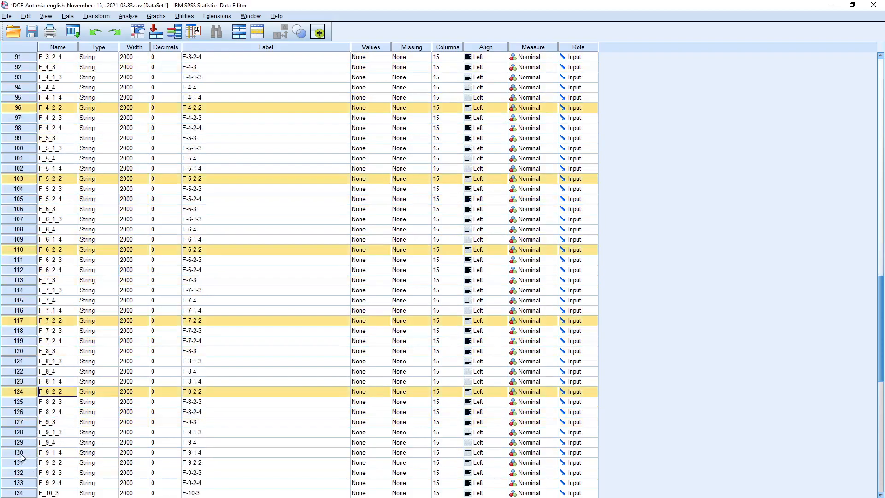
ctrl+click(22, 463)
scroll(22, 462, down, 2)
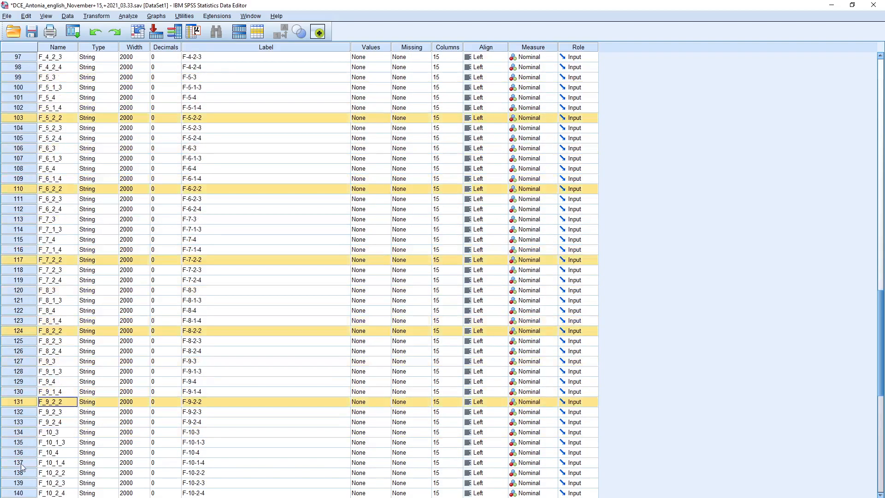
ctrl+click(21, 472)
scroll(23, 292, up, 10)
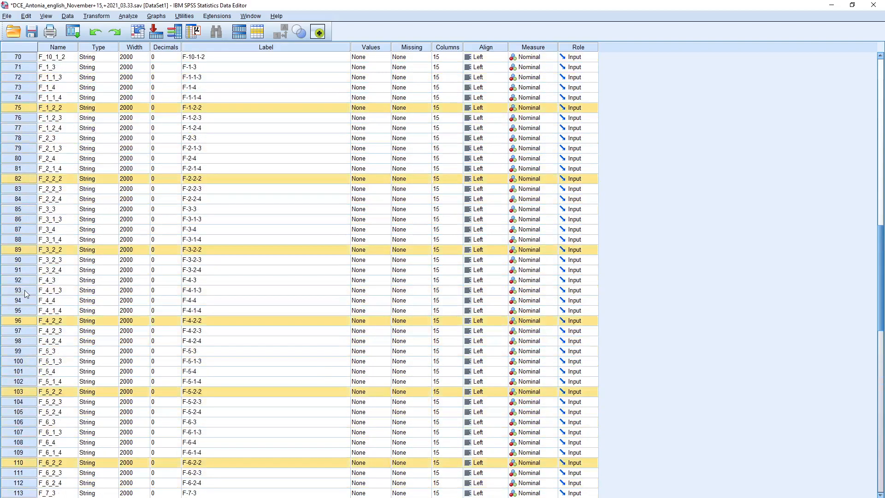
scroll(26, 293, up, 2)
drag(14, 203, 21, 157)
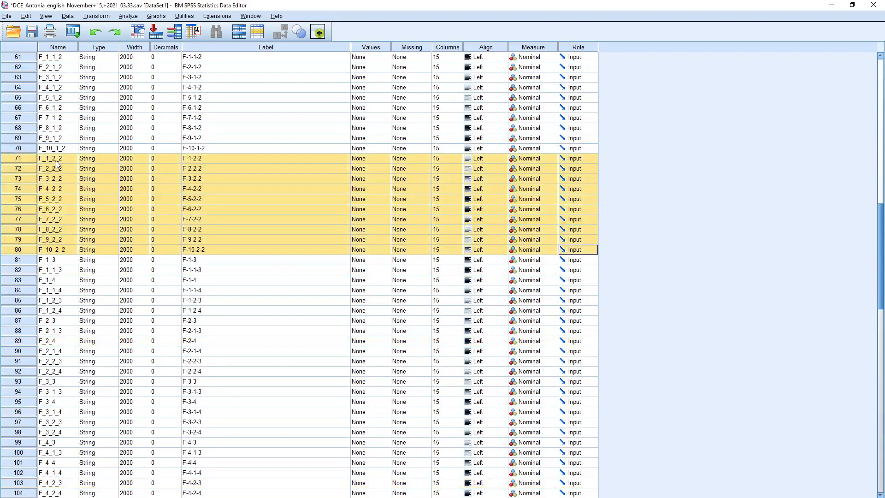
click(50, 261)
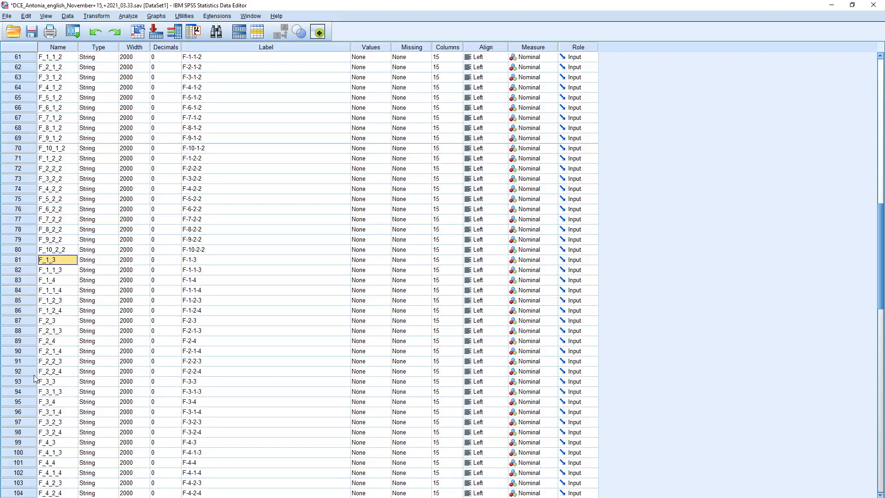
- Move the variables F_2_3 through F_10_3 together directly below F_1_3, keeping them in numerical order
click(28, 322)
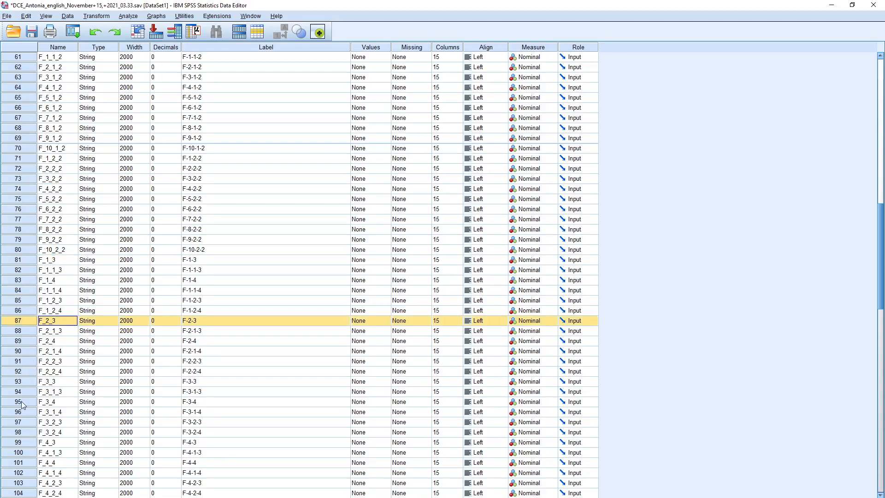
ctrl+click(21, 382)
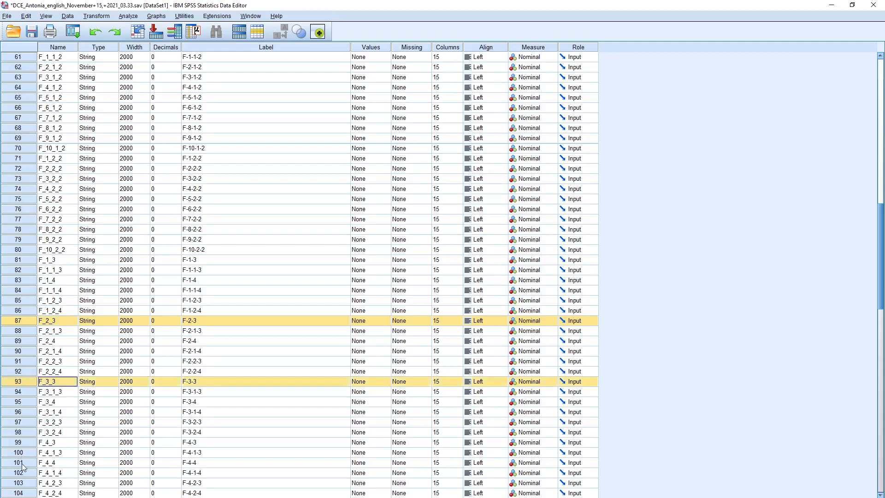
ctrl+click(22, 442)
scroll(22, 442, down, 2)
ctrl+click(23, 442)
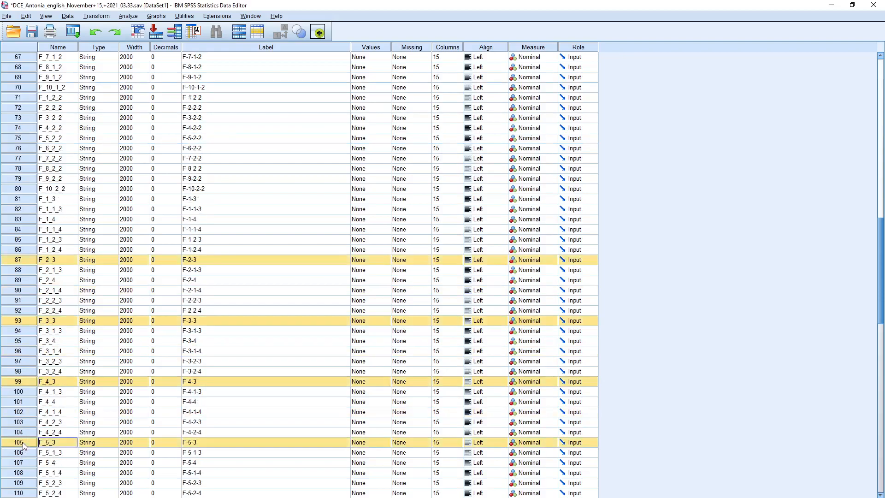
scroll(23, 442, down, 3)
ctrl+click(24, 412)
scroll(24, 432, down, 2)
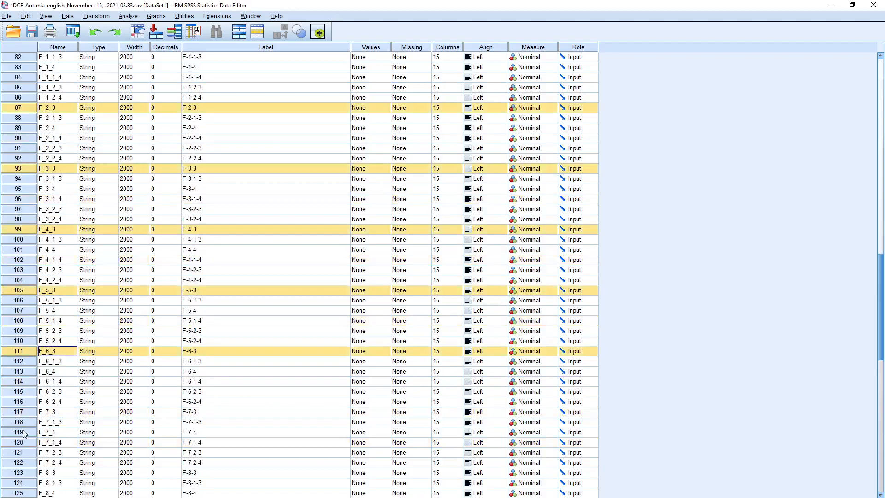
ctrl+click(22, 413)
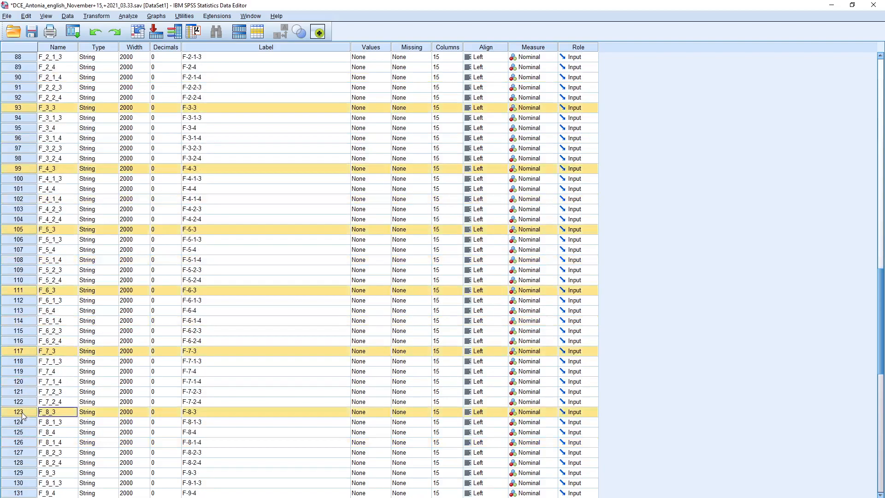
scroll(22, 413, down, 2)
ctrl+click(22, 413)
scroll(22, 419, down, 2)
ctrl+click(25, 412)
scroll(26, 414, down, 2)
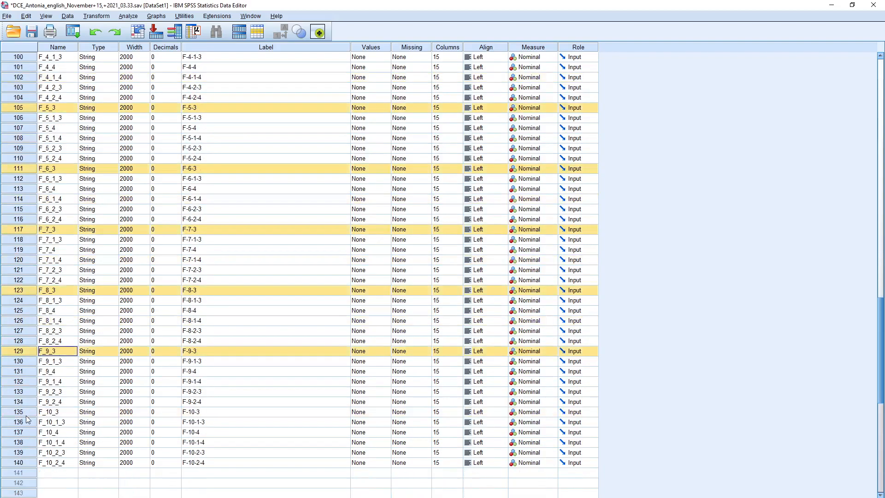
ctrl+click(26, 410)
scroll(27, 372, up, 10)
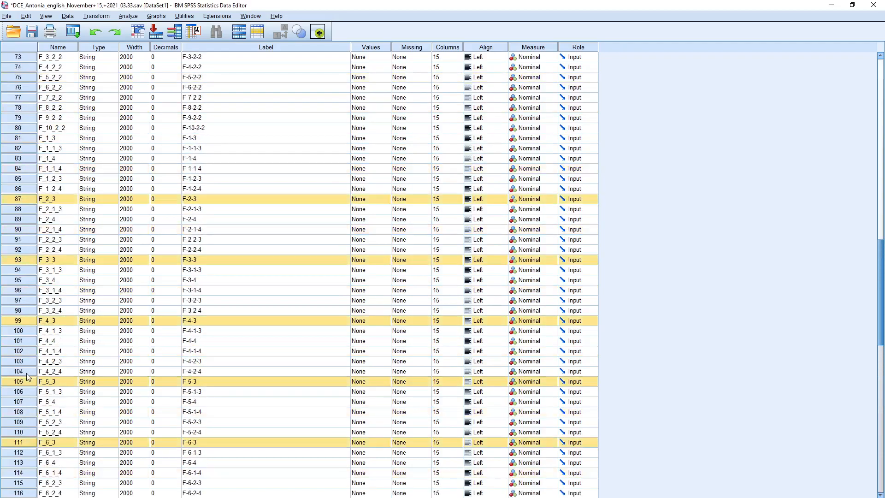
drag(20, 226, 22, 179)
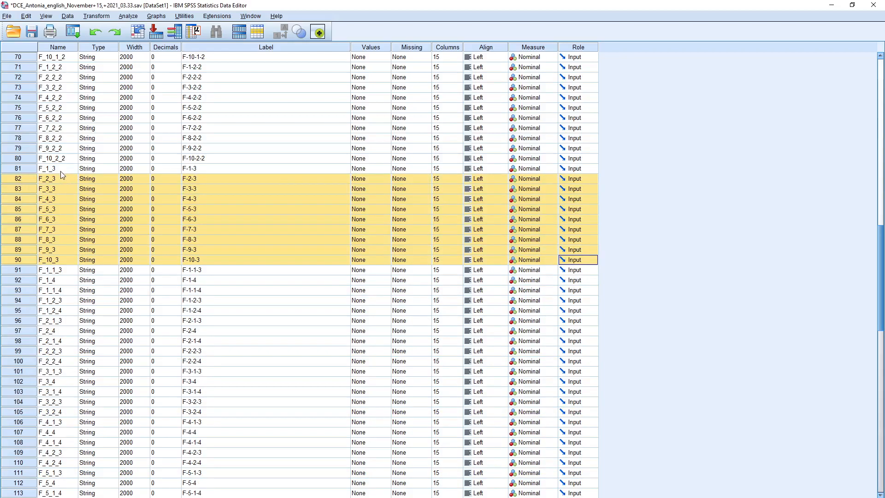
click(68, 274)
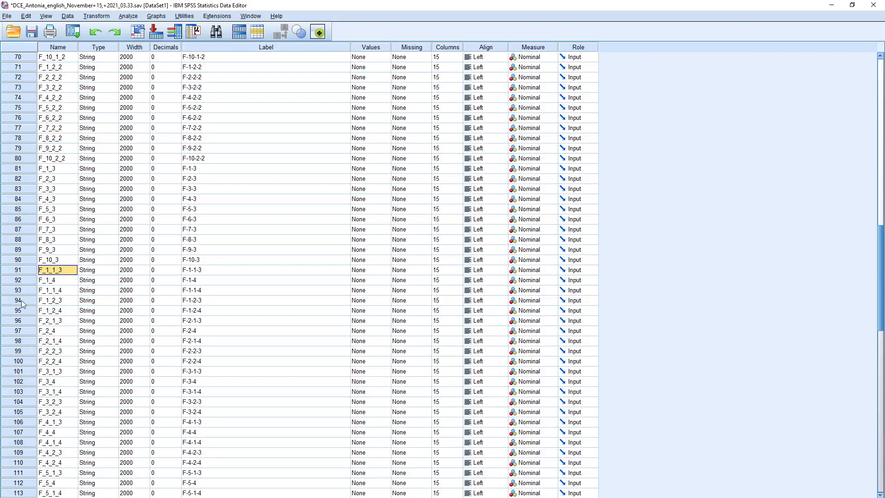
- Move the variables F_2_1_3 through F_10_1_3 together directly below F_1_1_3, keeping them in numerical order
scroll(24, 290, up, 1)
scroll(25, 290, down, 1)
click(35, 324)
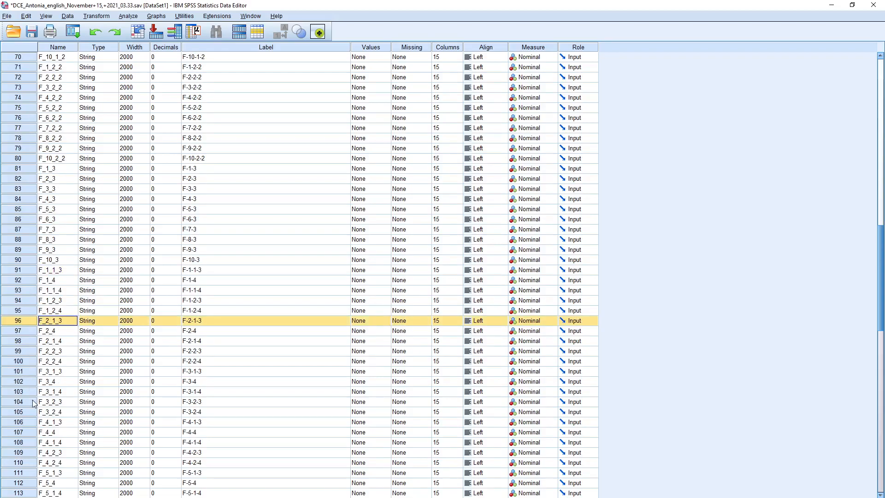
ctrl+click(32, 372)
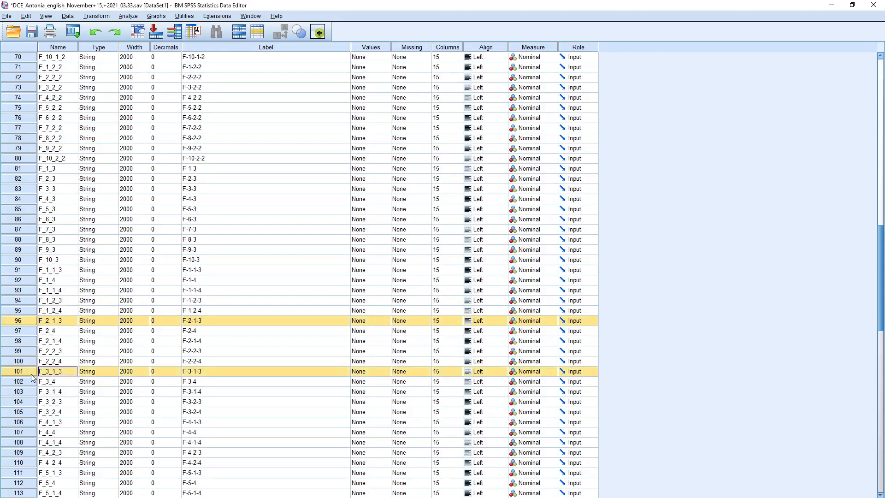
ctrl+click(29, 421)
ctrl+click(27, 472)
scroll(26, 444, down, 2)
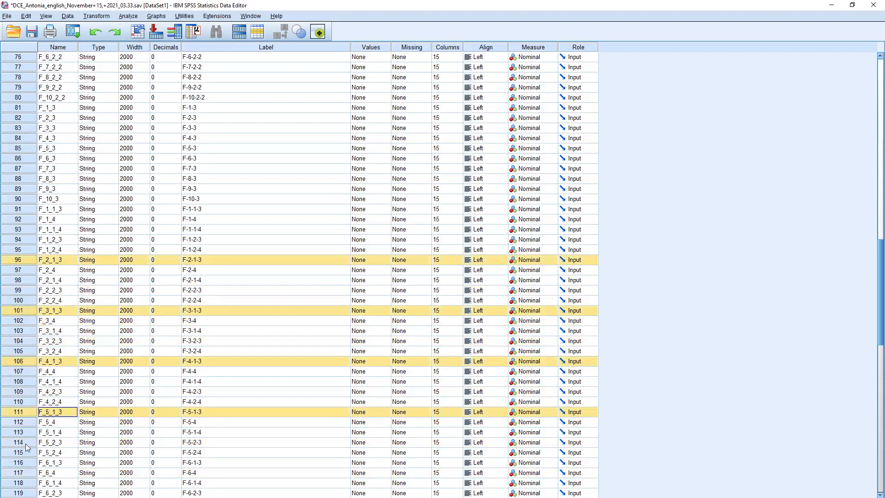
scroll(25, 443, down, 1)
ctrl+click(24, 432)
scroll(25, 433, down, 1)
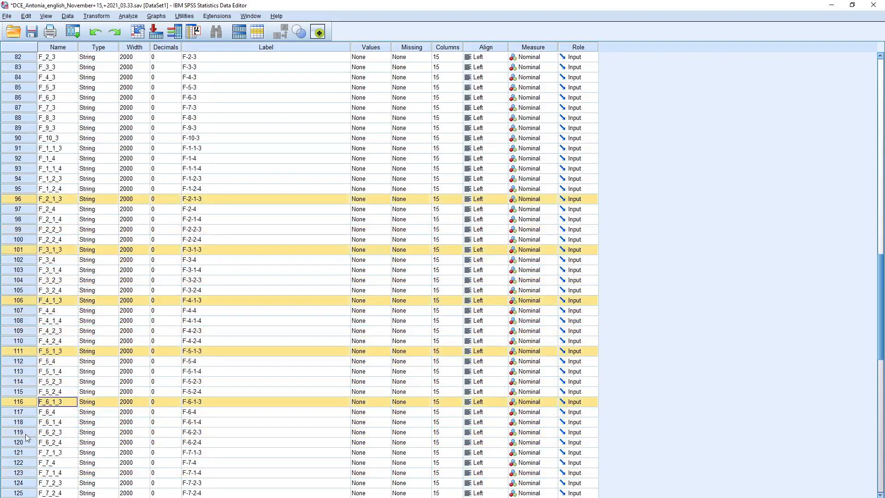
ctrl+click(26, 453)
scroll(26, 453, down, 2)
ctrl+click(26, 443)
scroll(25, 444, down, 1)
scroll(26, 443, down, 1)
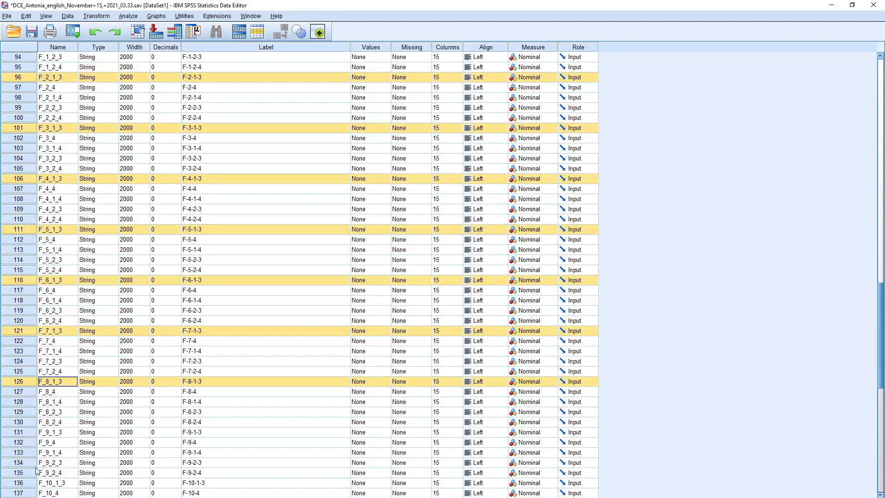
ctrl+click(30, 432)
ctrl+click(26, 482)
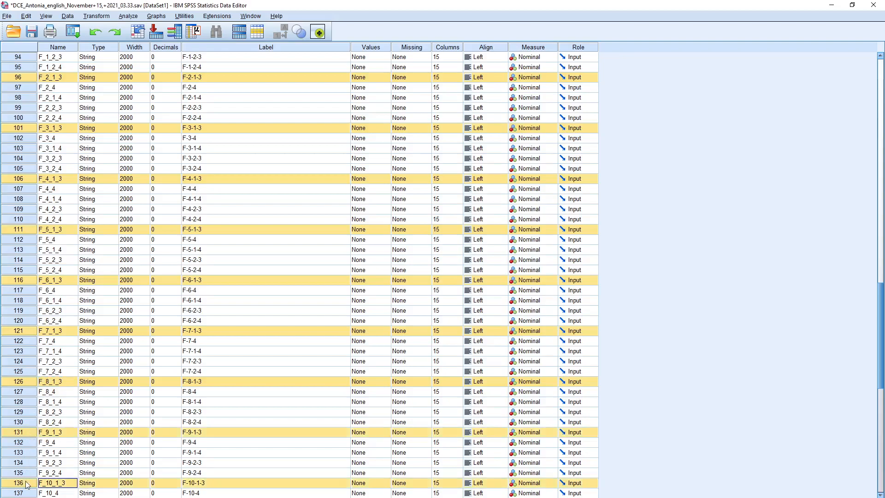
scroll(27, 483, up, 4)
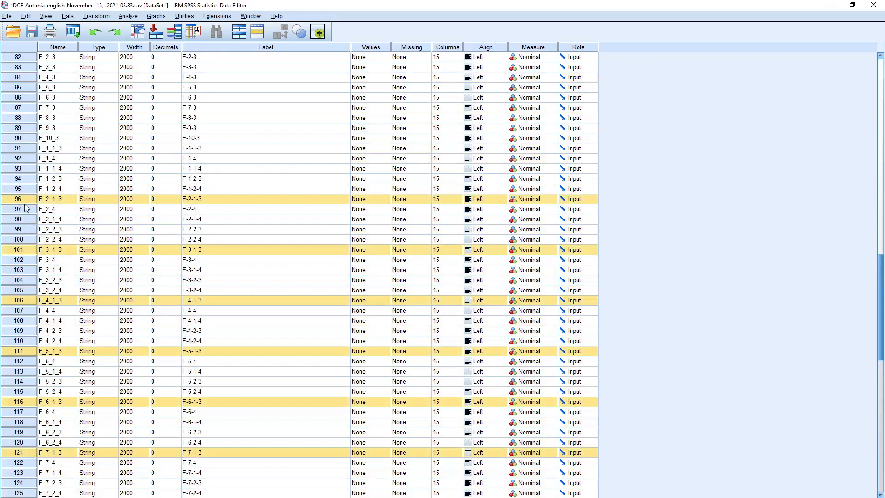
drag(21, 200, 29, 157)
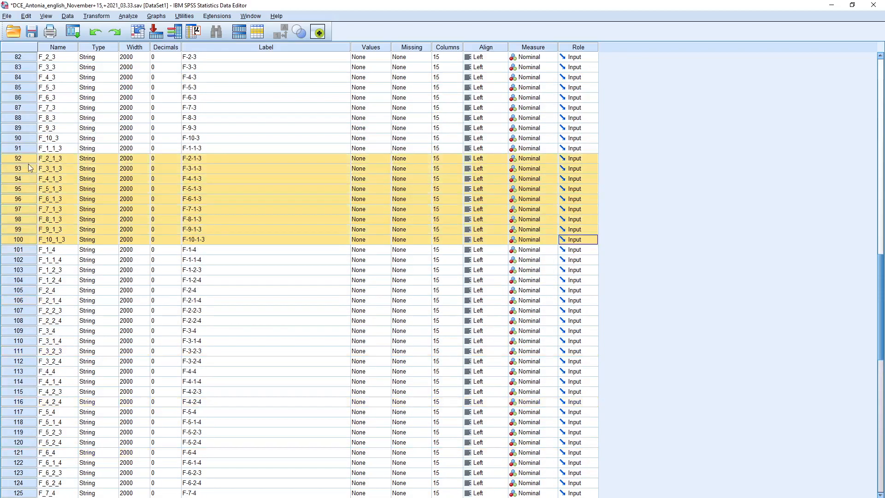
click(59, 250)
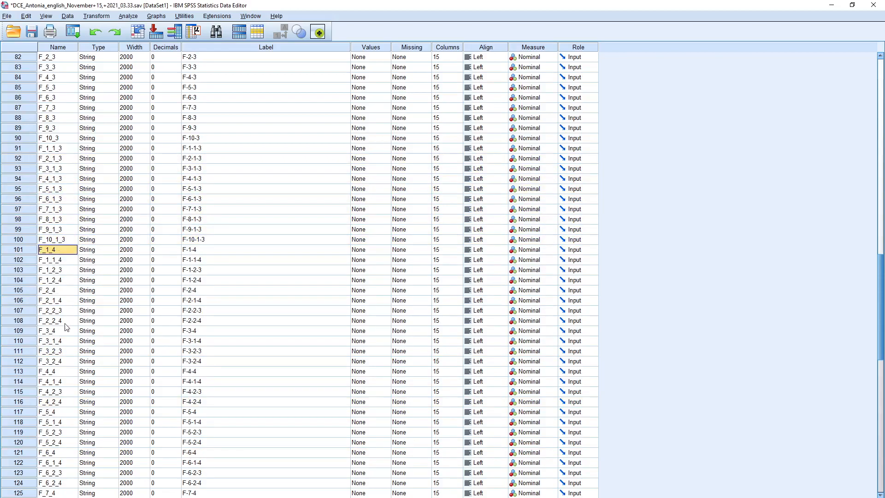
- Move the variables F_2_4 through F_10_4 together directly below F_1_4, keeping them in numerical order
click(21, 291)
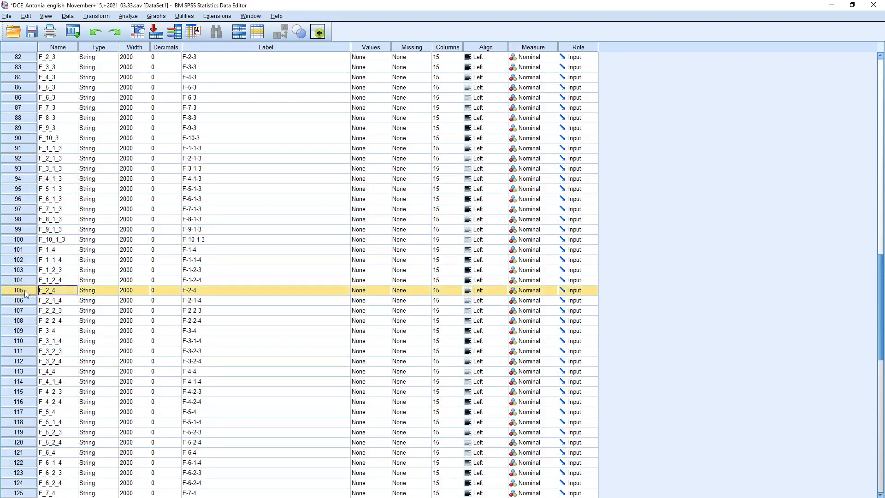
ctrl+click(30, 333)
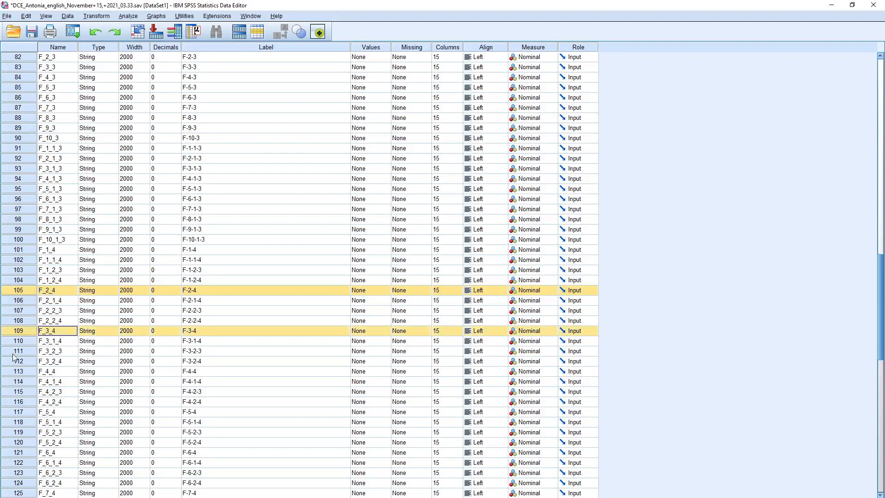
ctrl+click(29, 372)
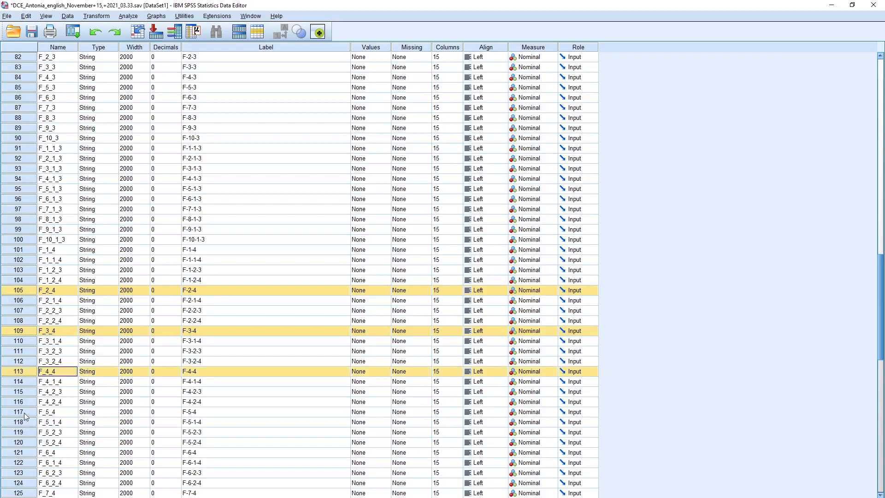
ctrl+click(23, 413)
ctrl+click(27, 452)
ctrl+click(24, 493)
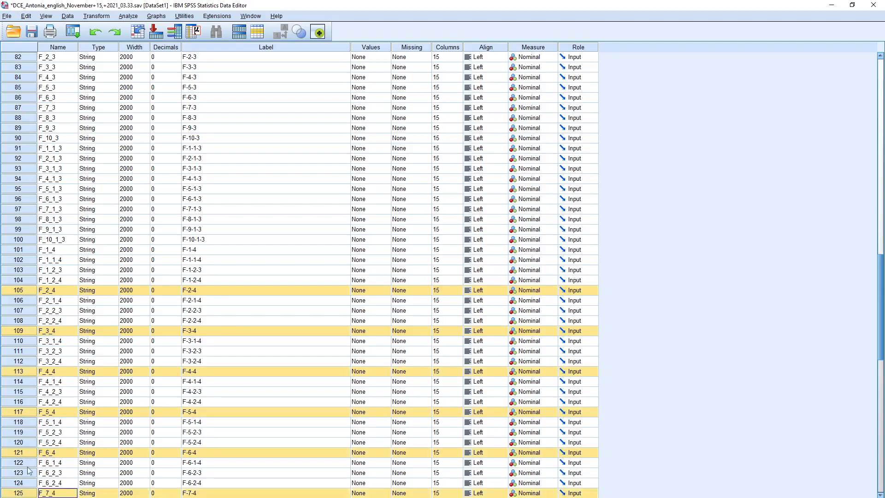
scroll(28, 433, down, 6)
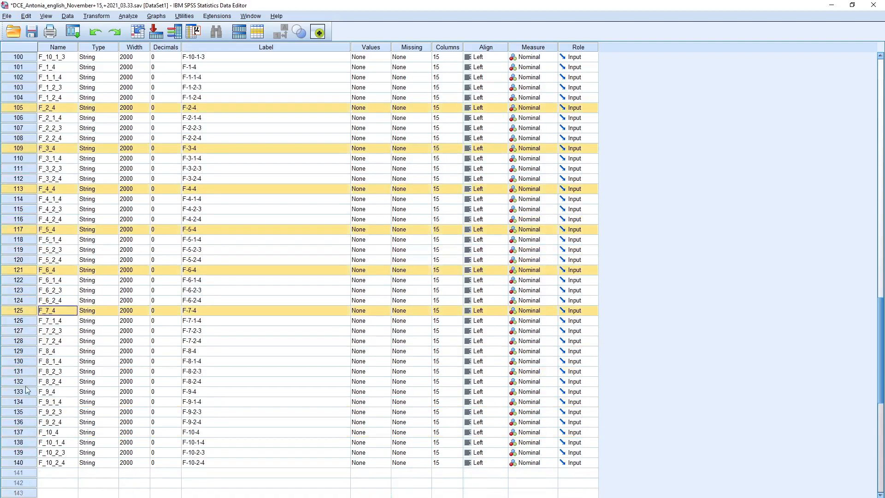
ctrl+click(24, 350)
ctrl+click(28, 392)
ctrl+click(30, 432)
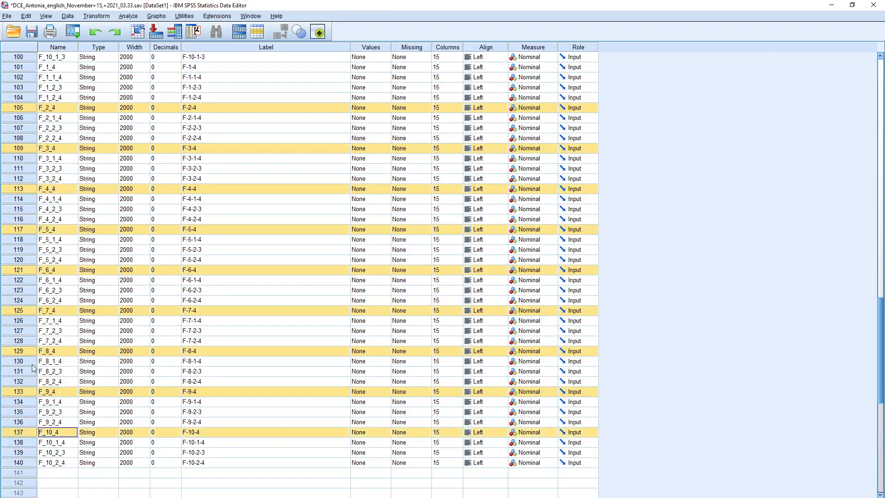
scroll(29, 428, up, 3)
drag(19, 203, 29, 171)
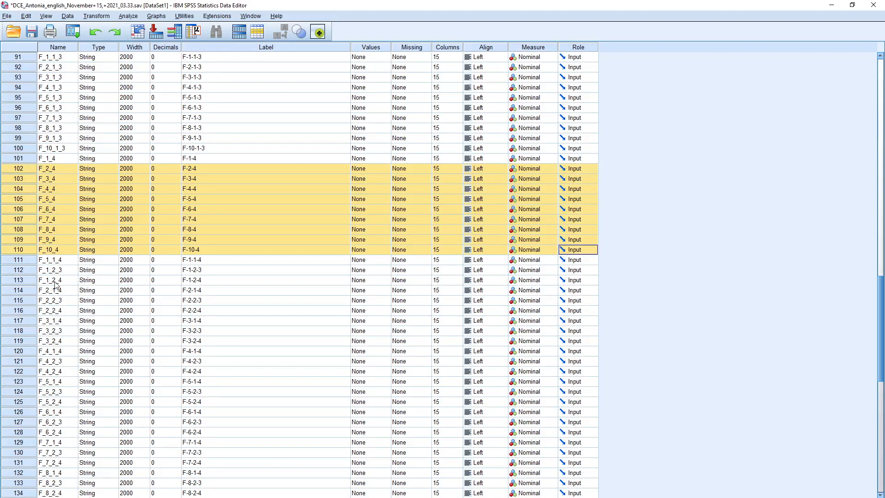
click(60, 262)
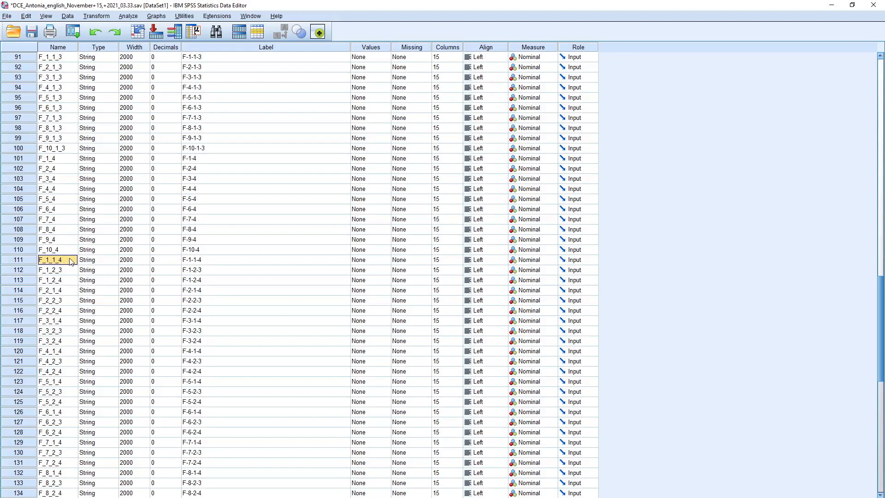
- Move the variables F_2_1_4 through F_10_1_4 together directly below F_1_1_4, keeping them in numerical order
click(26, 290)
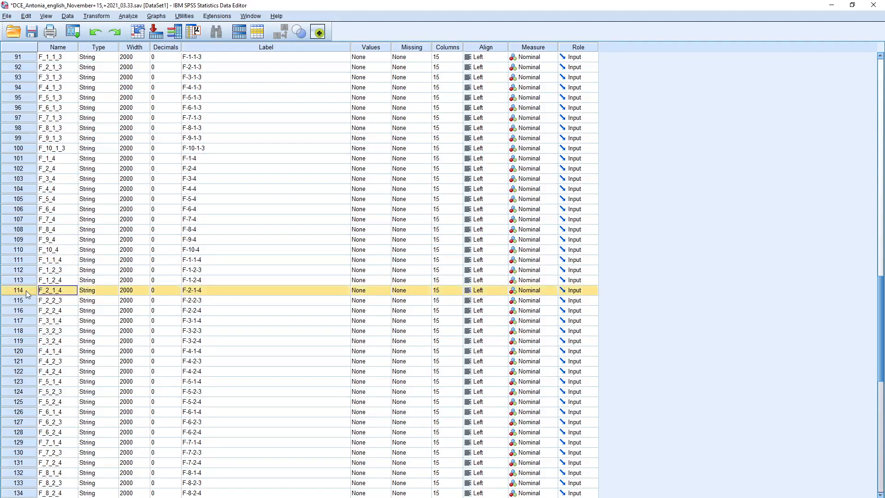
ctrl+click(24, 322)
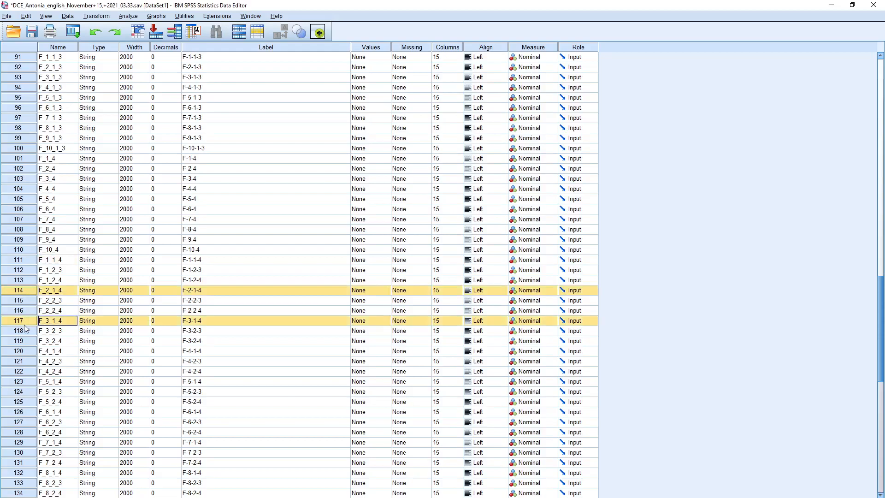
ctrl+click(24, 351)
ctrl+click(23, 382)
ctrl+click(20, 412)
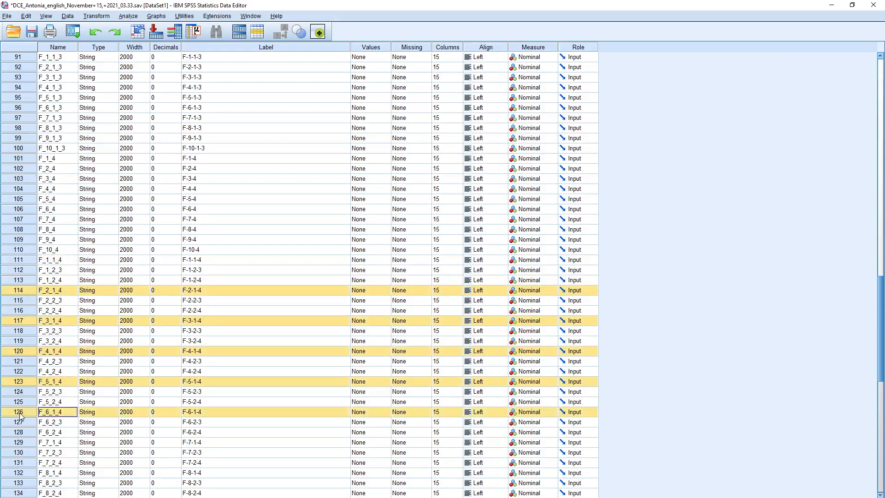
ctrl+click(24, 442)
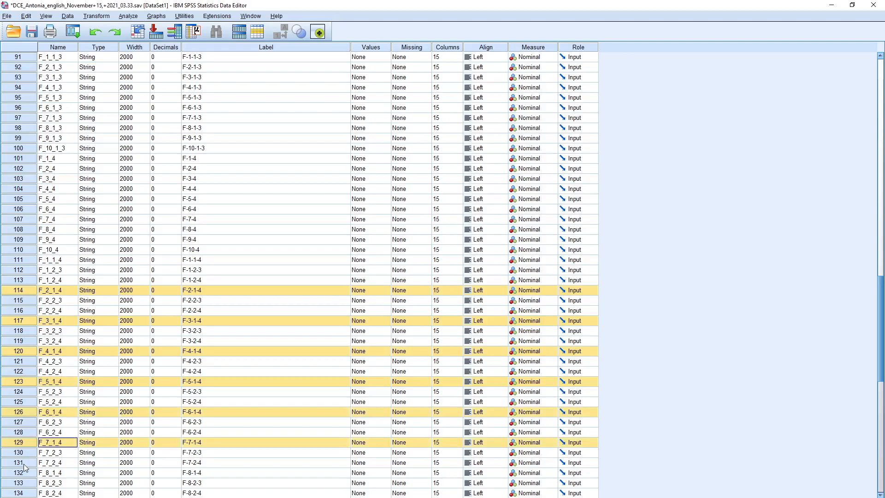
ctrl+click(24, 470)
scroll(24, 459, down, 1)
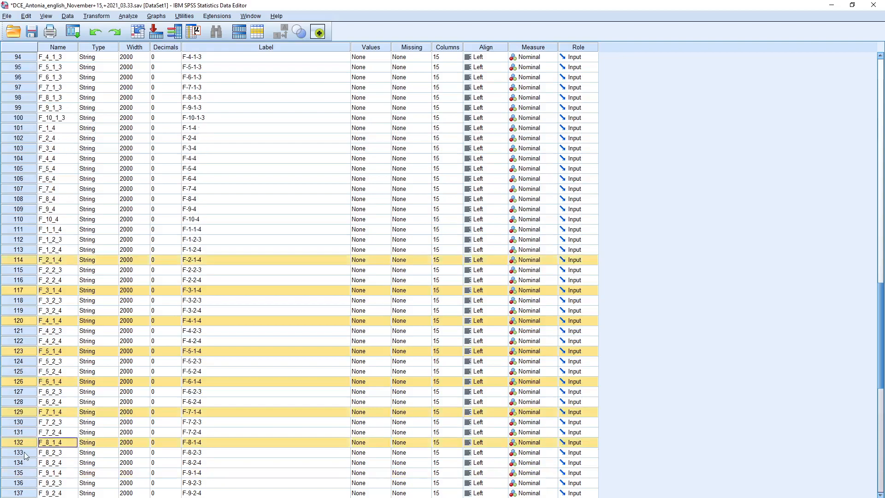
ctrl+click(24, 473)
scroll(24, 469, down, 2)
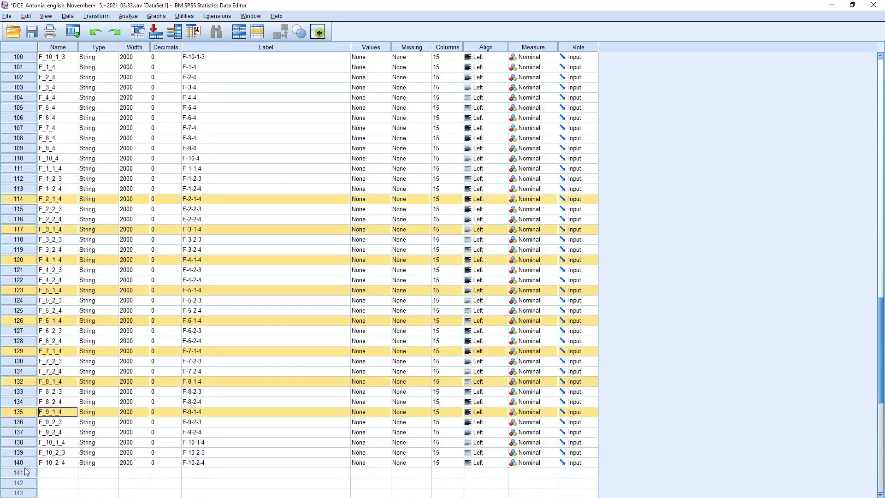
ctrl+click(25, 443)
scroll(28, 299, up, 2)
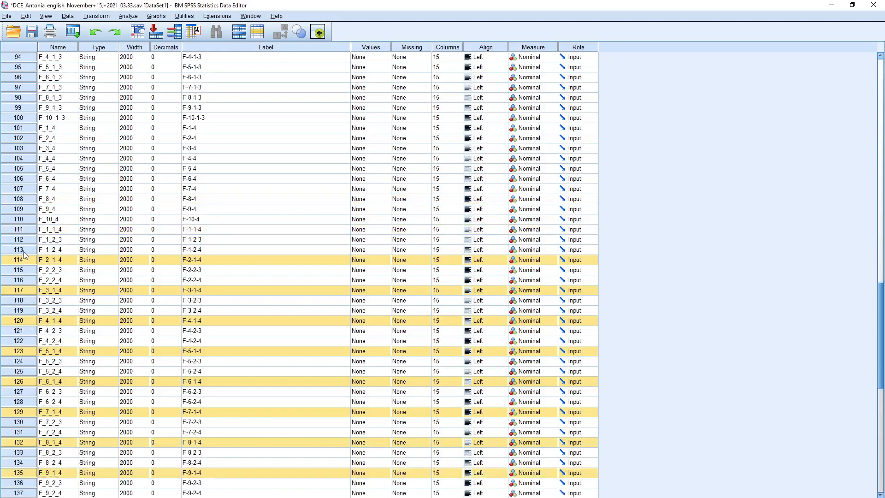
drag(24, 263, 31, 239)
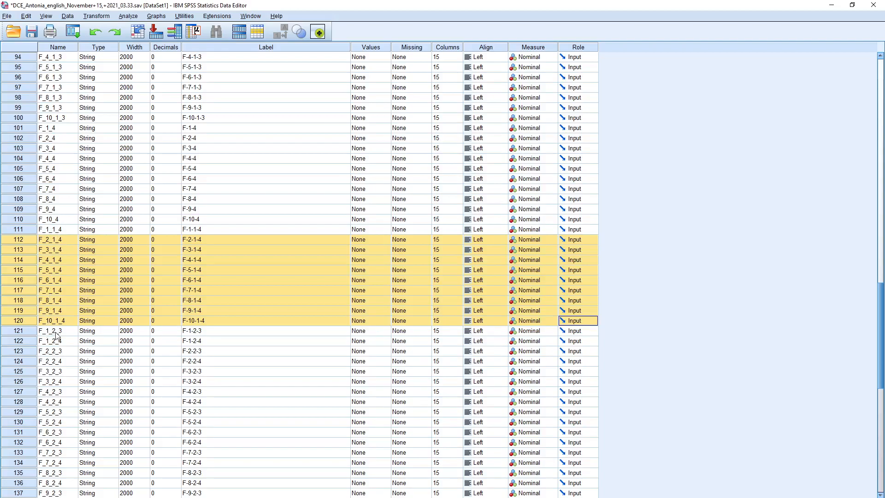
- Move the variables F_1_2_4 through F_10_2_4 together directly below F_10_1_4, keeping them in numerical order
click(18, 341)
scroll(53, 277, up, 4)
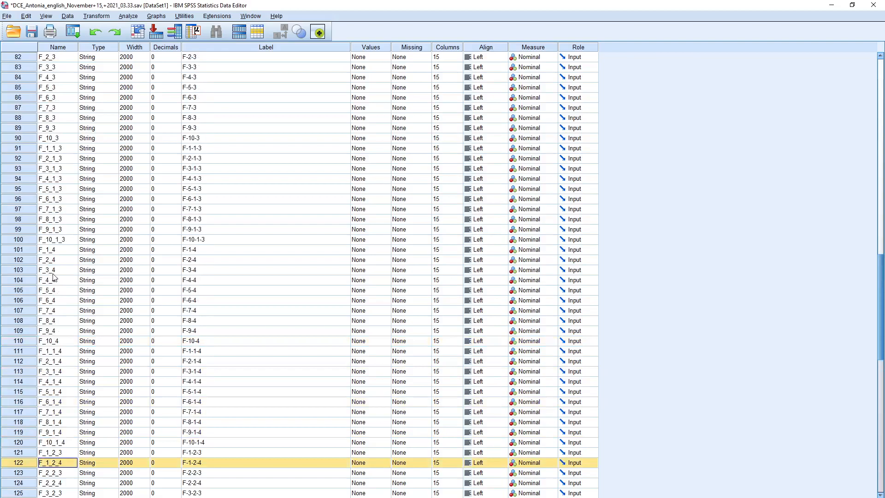
scroll(52, 276, down, 3)
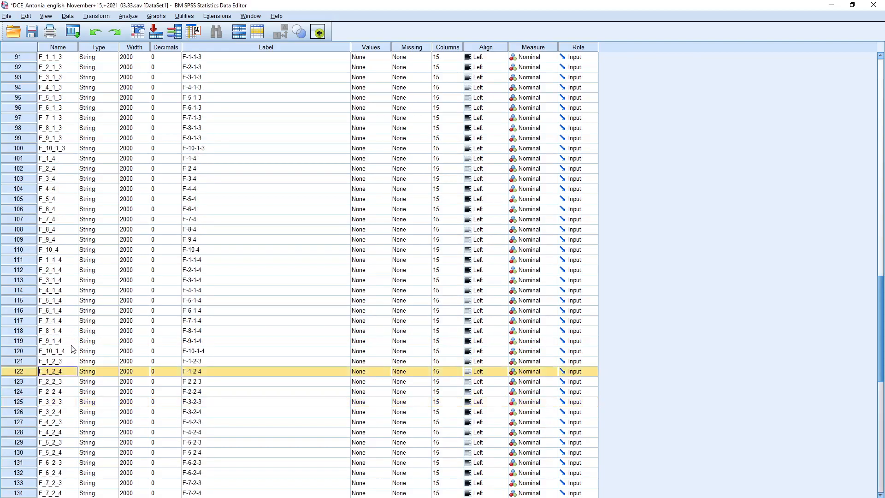
scroll(73, 285, down, 1)
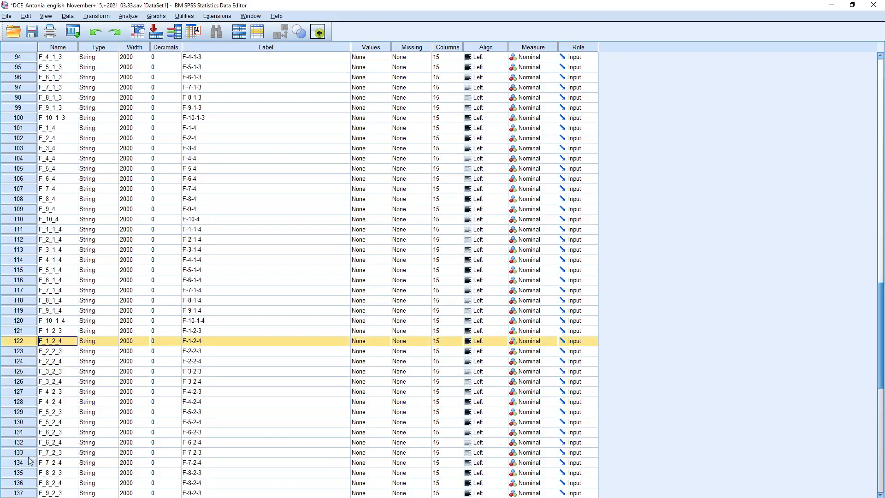
ctrl+click(25, 362)
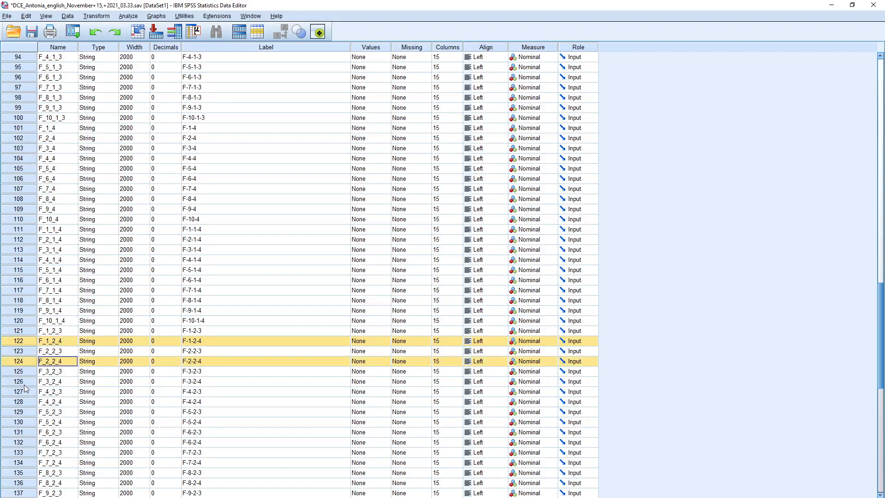
ctrl+click(24, 383)
ctrl+click(27, 401)
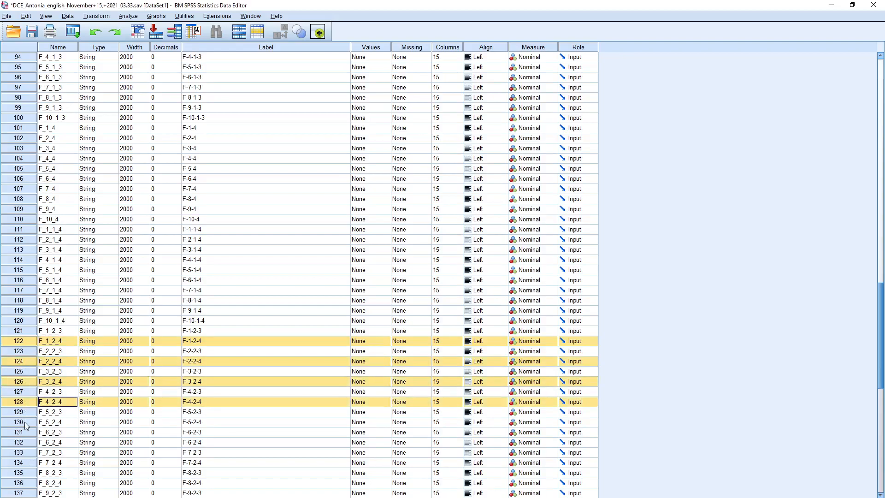
ctrl+click(24, 422)
ctrl+click(24, 443)
ctrl+click(24, 463)
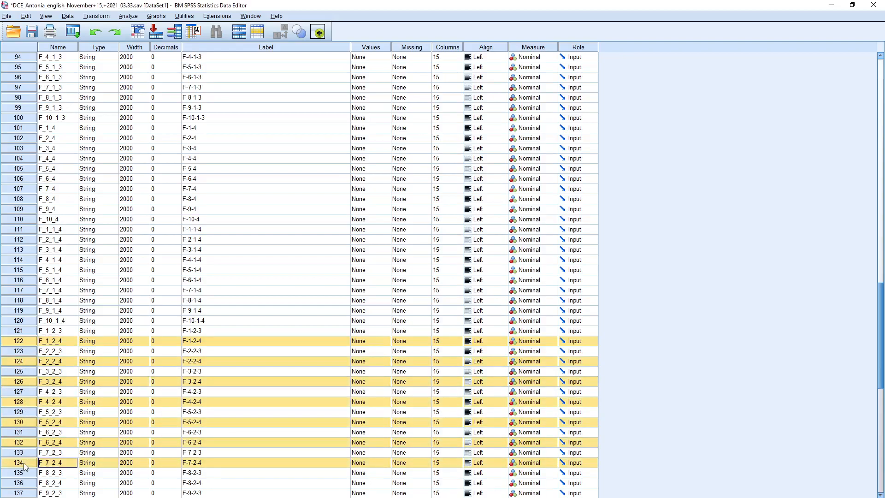
ctrl+click(24, 483)
scroll(26, 450, down, 2)
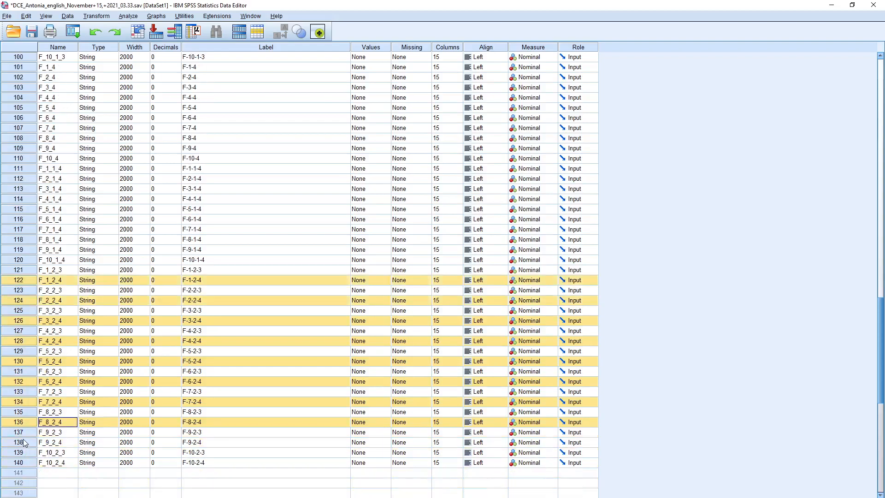
ctrl+click(23, 441)
ctrl+click(23, 463)
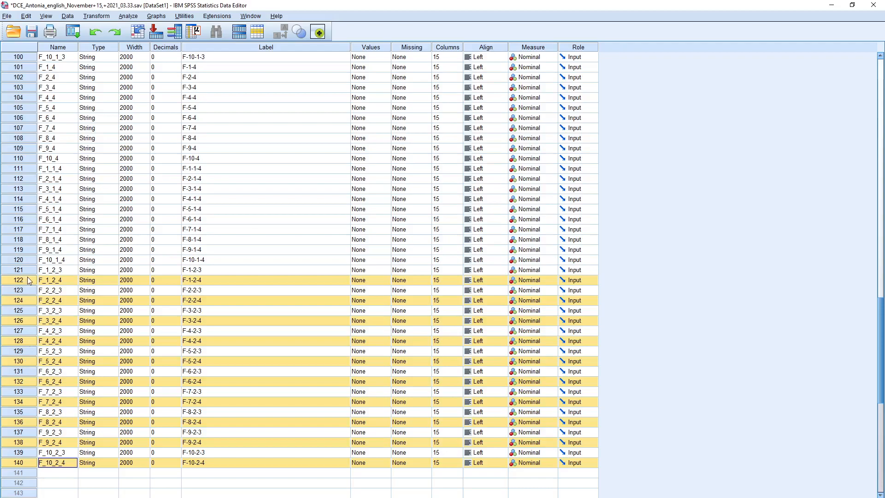
mouse_move(28, 280)
mouse_down()
mouse_move(21, 200)
mouse_move(29, 272)
mouse_up()
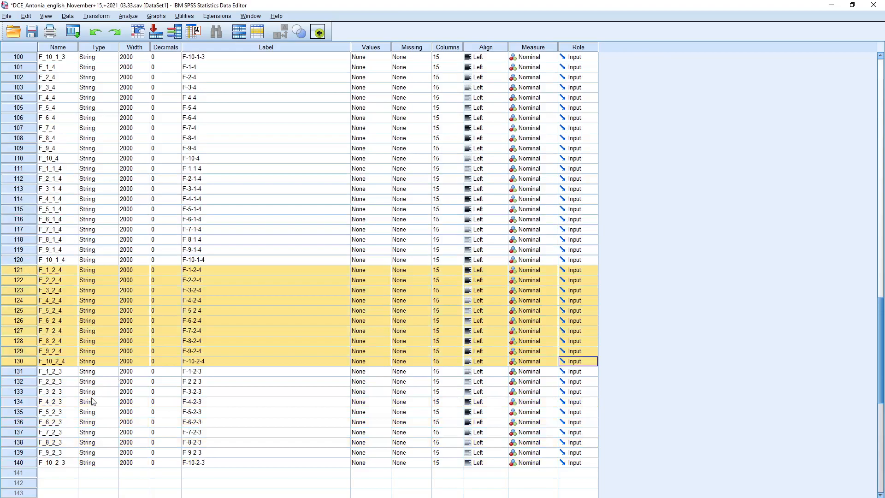
- Move the block of variables F_1_2_3 through F_10_2_3 directly below F_10_1_3, ahead of F_1_4
click(67, 373)
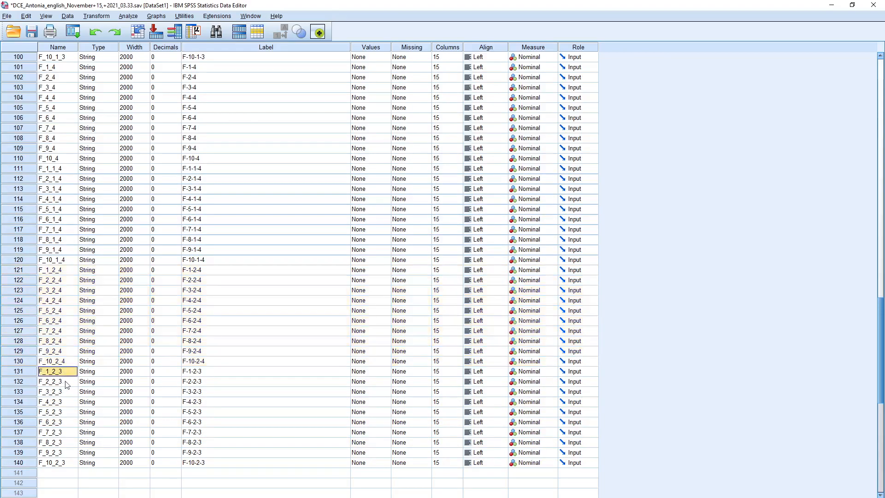
scroll(67, 340, up, 4)
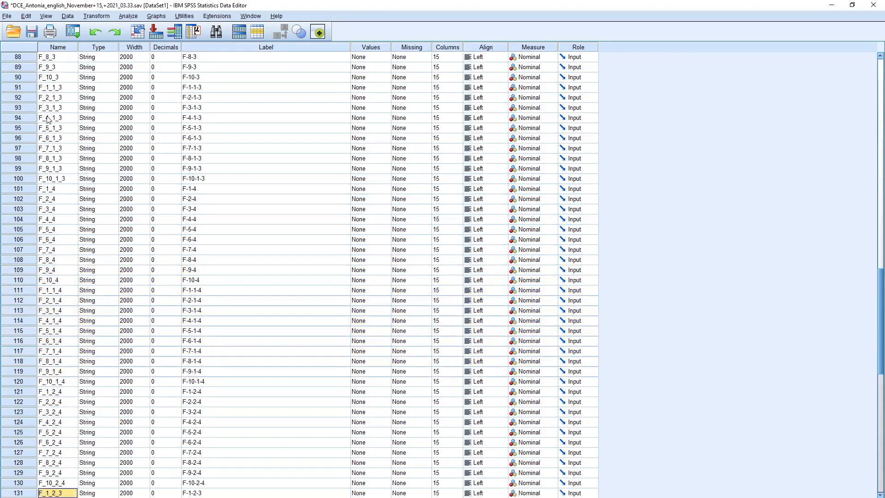
click(57, 78)
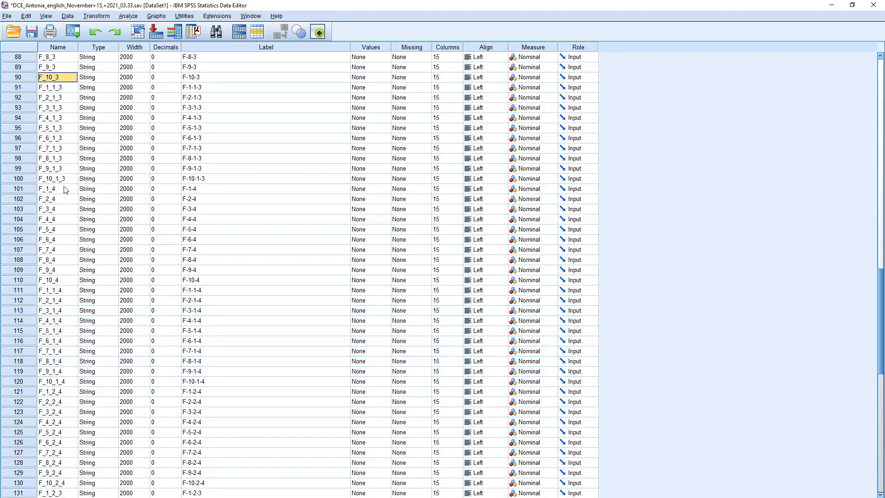
scroll(32, 267, down, 3)
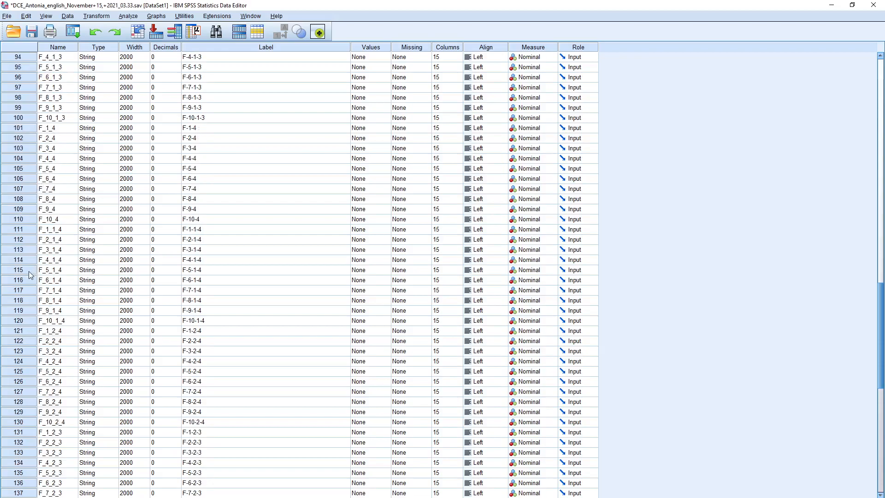
scroll(5, 385, down, 1)
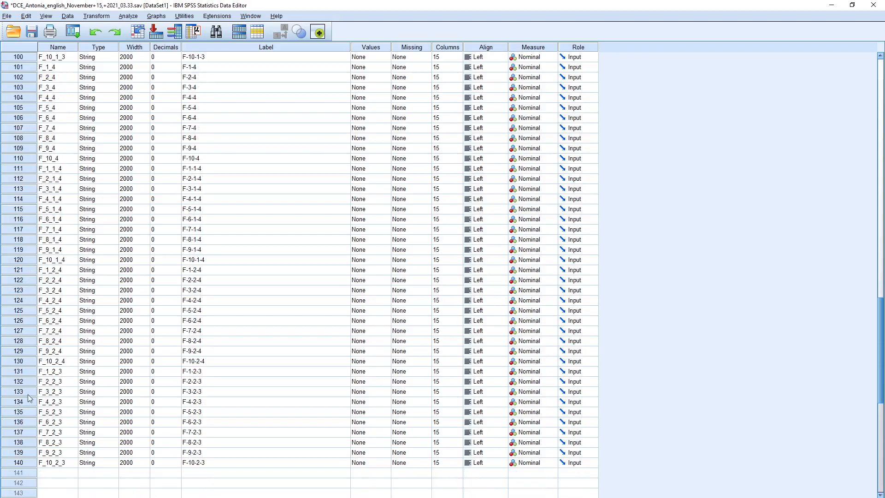
click(29, 370)
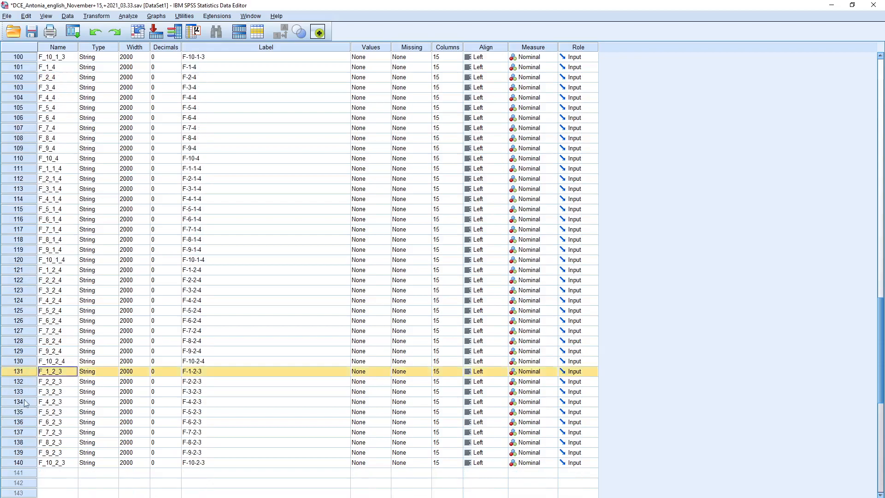
shift+click(23, 463)
scroll(26, 376, up, 1)
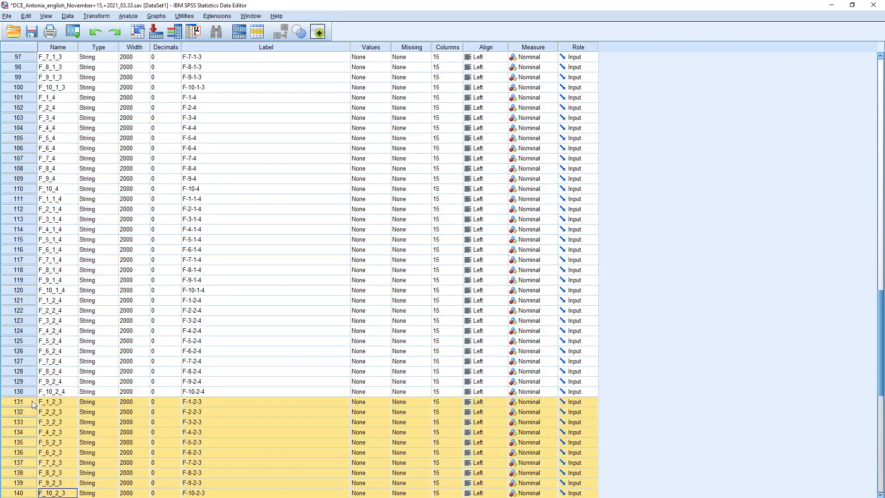
drag(32, 400, 24, 95)
- Review the order of the regrouped F_ variables back up to F_1_1, checking the F_1_1 and F_1_1_1 groups
scroll(53, 131, up, 9)
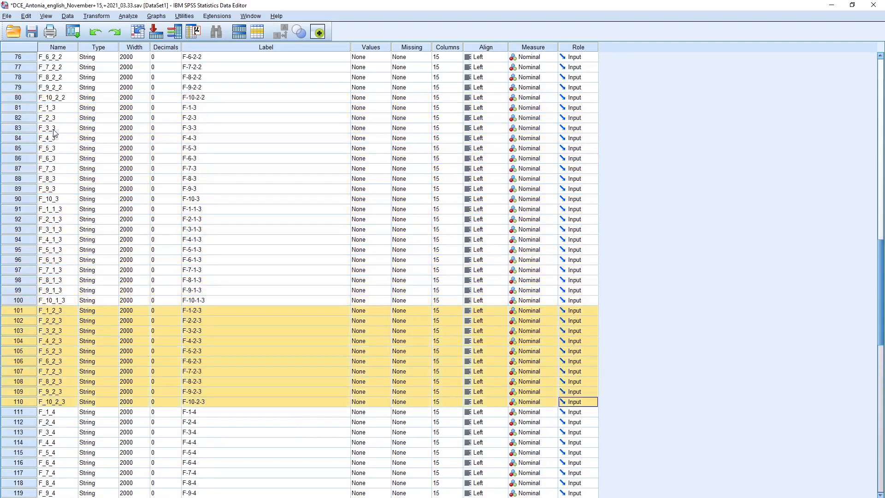
scroll(54, 134, up, 11)
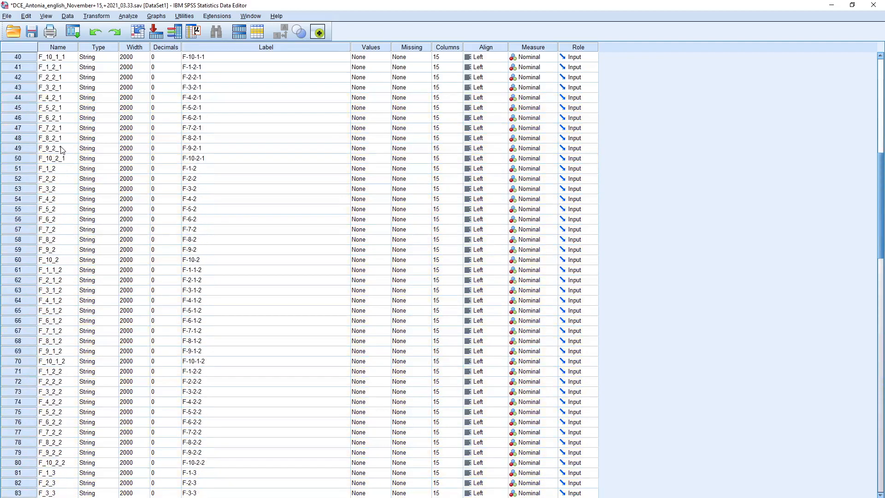
scroll(62, 148, up, 8)
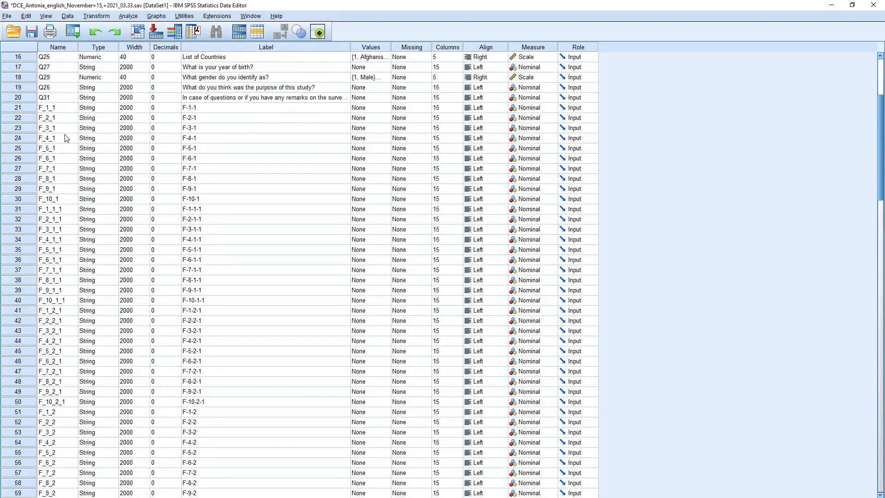
click(58, 138)
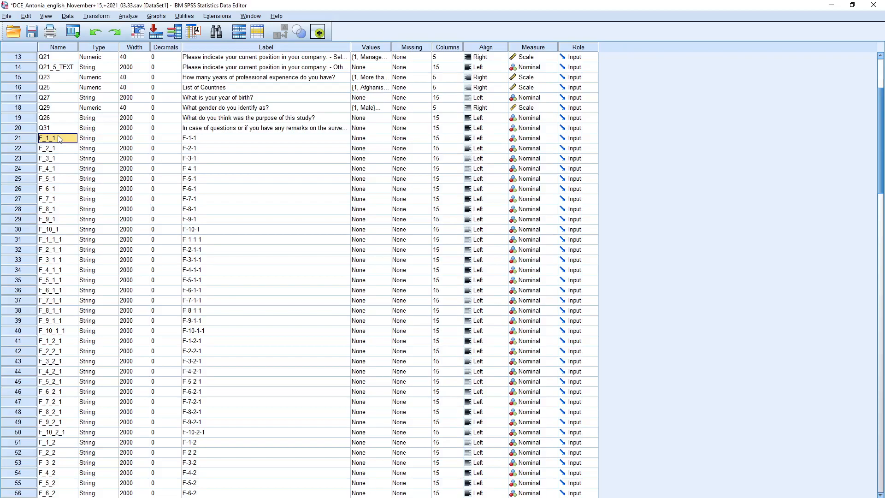
click(60, 148)
click(63, 159)
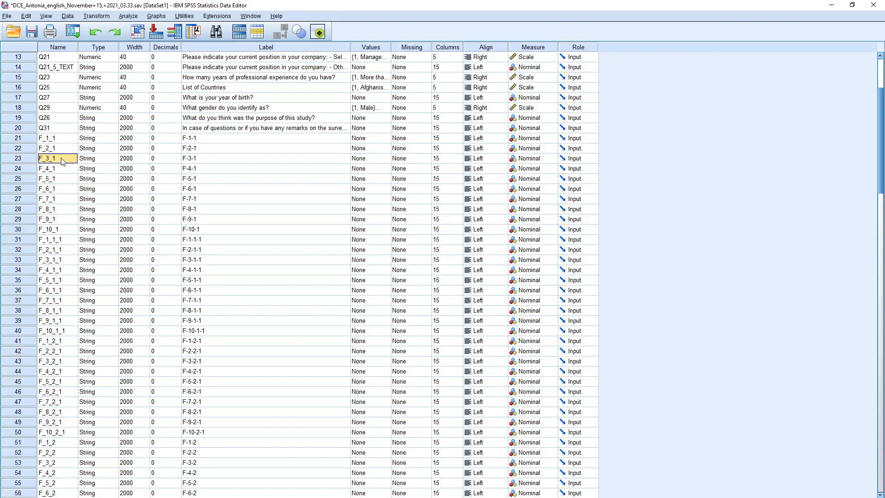
click(64, 232)
click(66, 240)
click(66, 251)
click(69, 261)
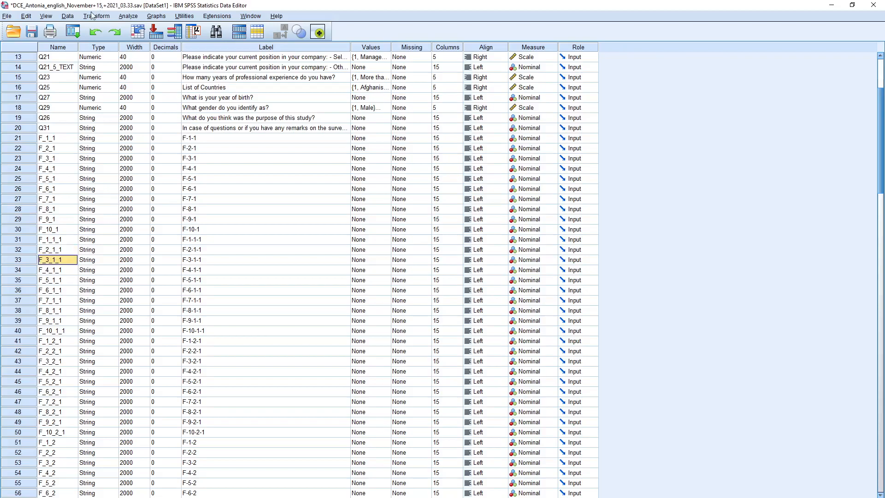
- Save the dataset to the Desktop as a new SPSS Statistics file named recording1.sav
click(7, 17)
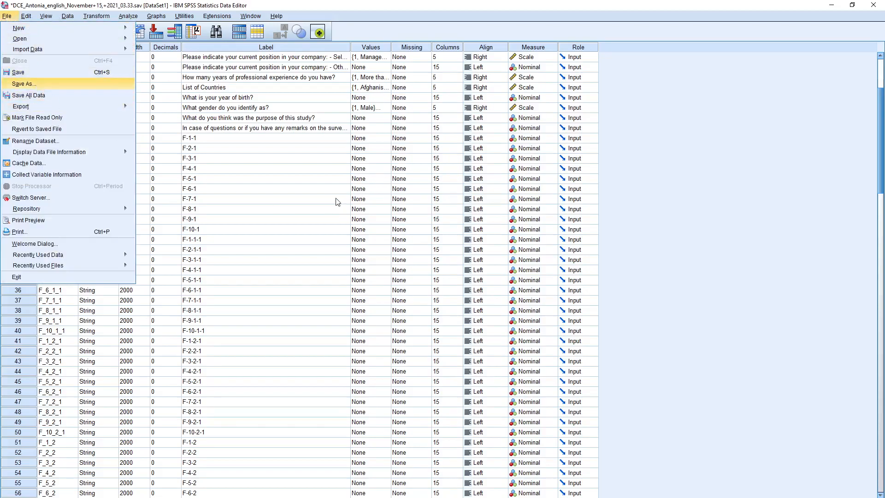
click(69, 85)
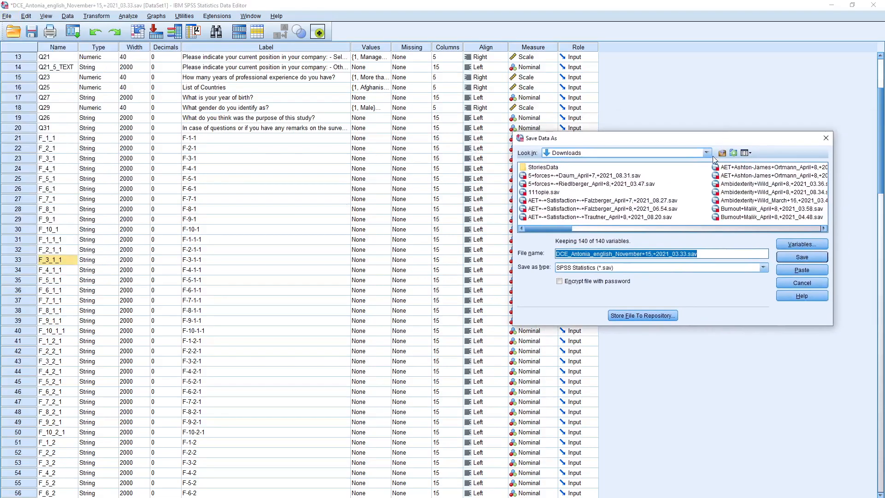
click(707, 153)
scroll(617, 178, up, 2)
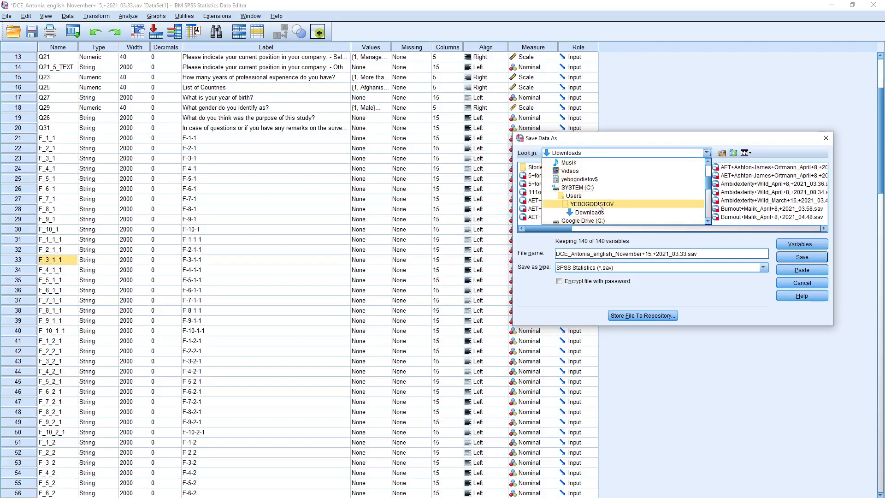
scroll(606, 217, up, 2)
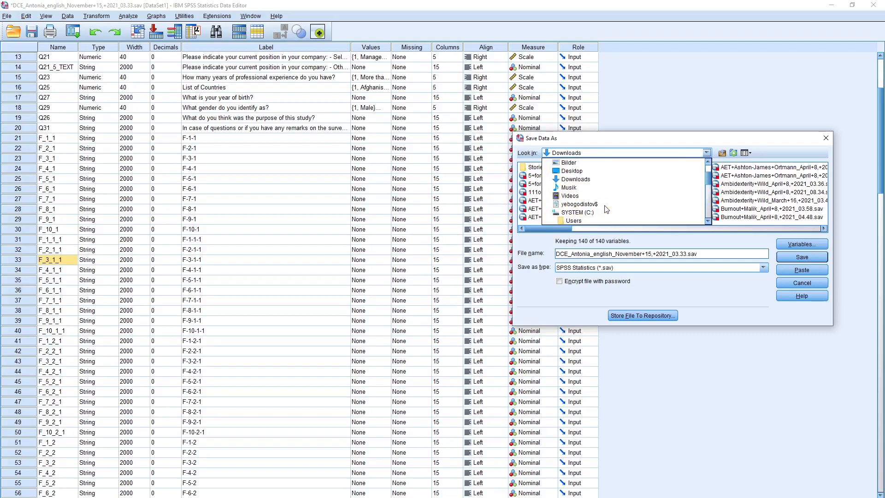
click(585, 172)
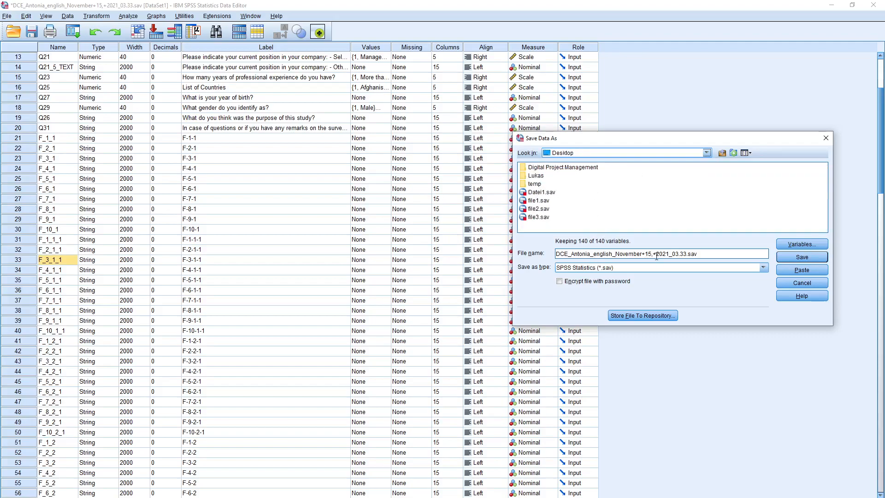
drag(687, 255, 543, 256)
key(BackSpace)
text(recording1)
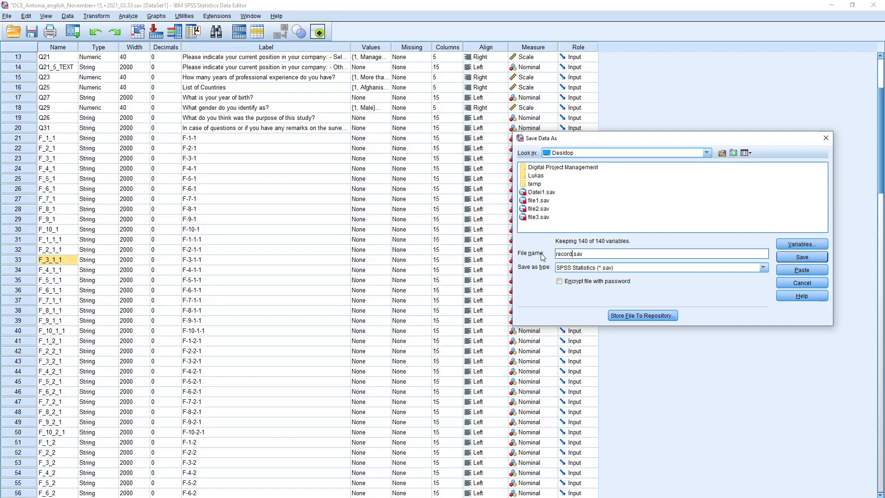
click(798, 257)
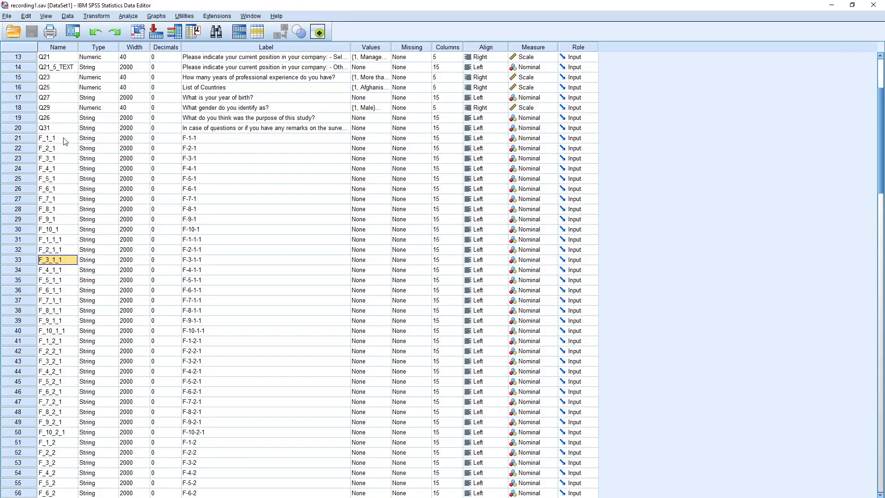
- Select variables Q1 through Q10 and set up the Restructure Data Wizard for variables to cases with 2 variable groups
scroll(64, 139, up, 4)
drag(66, 56, 64, 156)
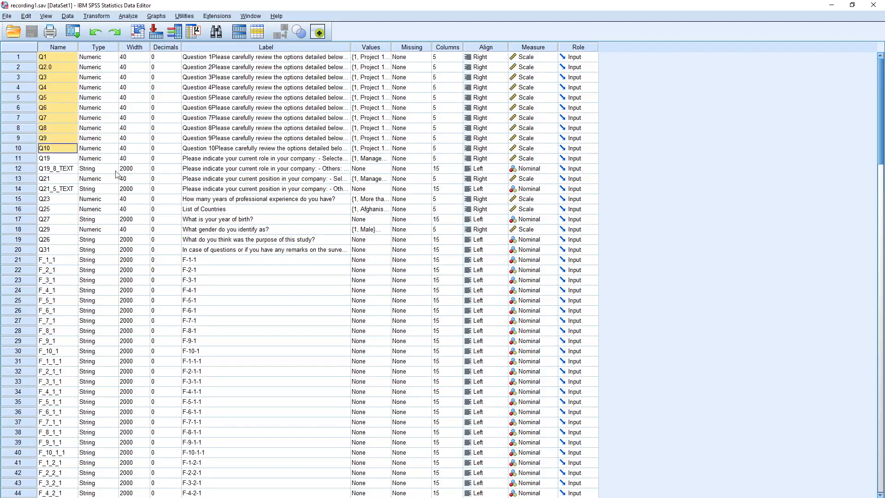
click(70, 17)
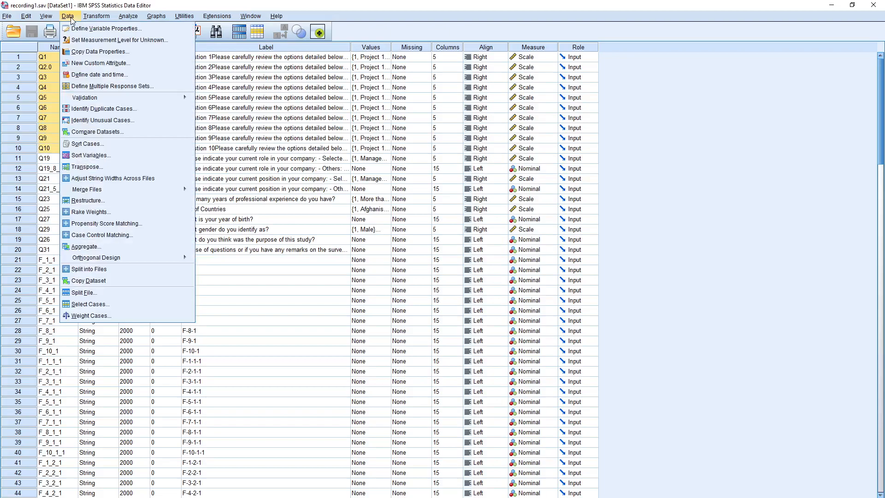
click(92, 200)
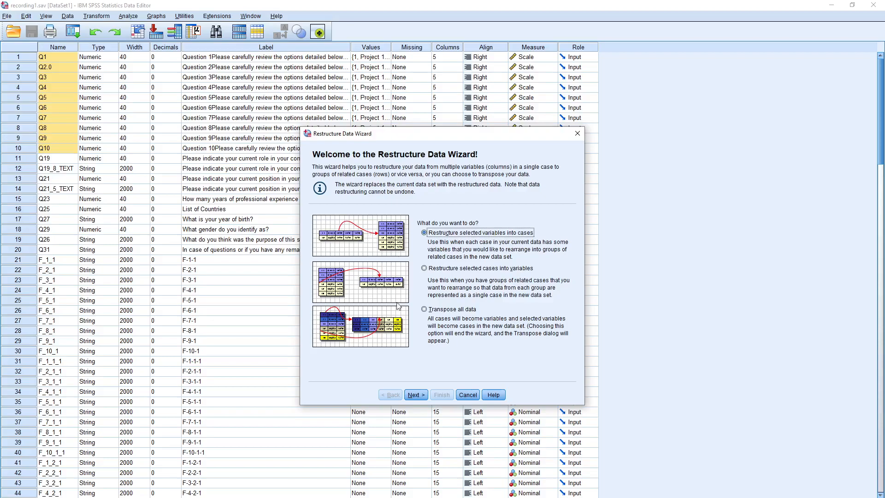
click(417, 395)
click(419, 331)
click(454, 339)
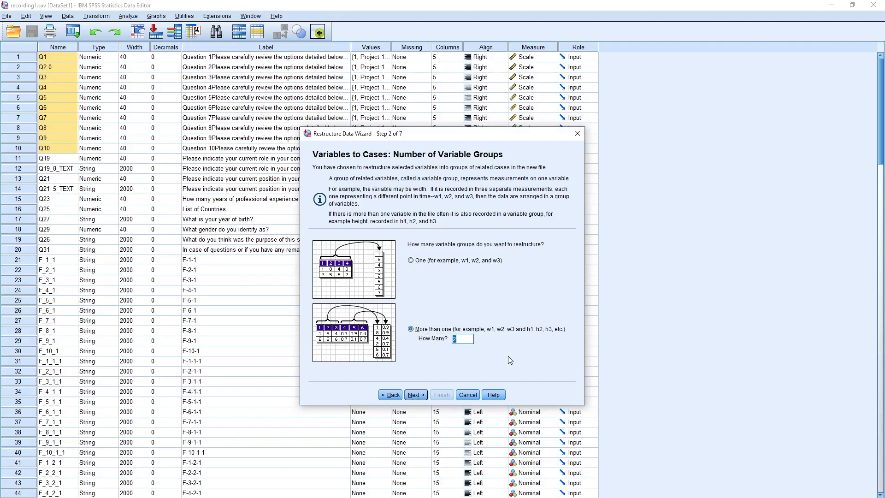
text(2)
click(419, 395)
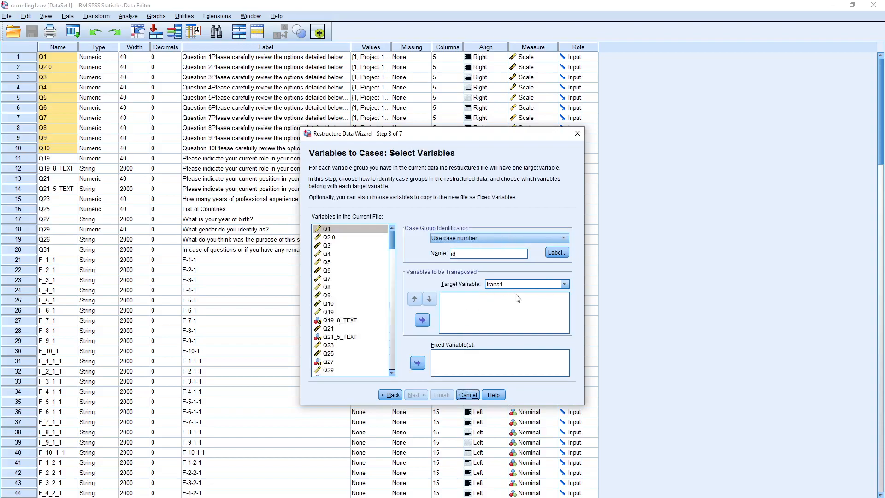
- Rename the target variable trans1 as decision and assign variables Q1 through Q10 to it for transposing
drag(510, 284, 475, 286)
text(cision)
click(329, 229)
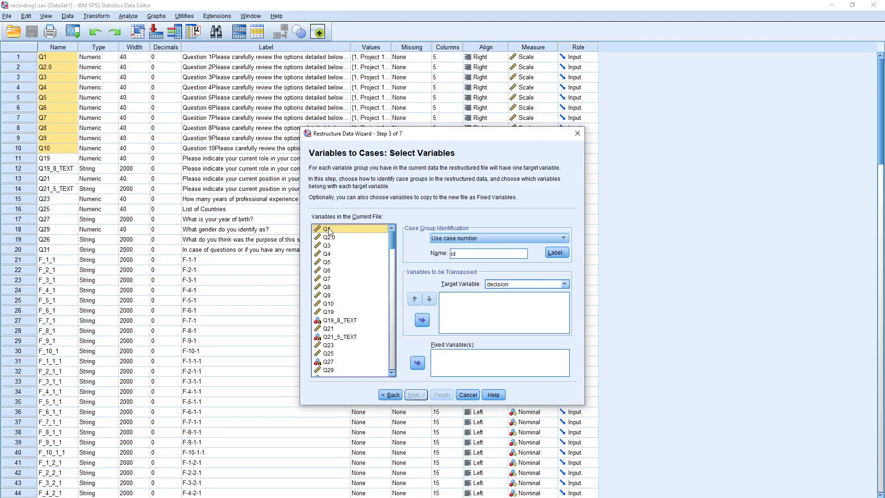
shift+click(335, 304)
click(423, 320)
- Rename the target variable trans2 as Attr1_Name and assign variables F_1_1 through F_10_1 to it
click(564, 284)
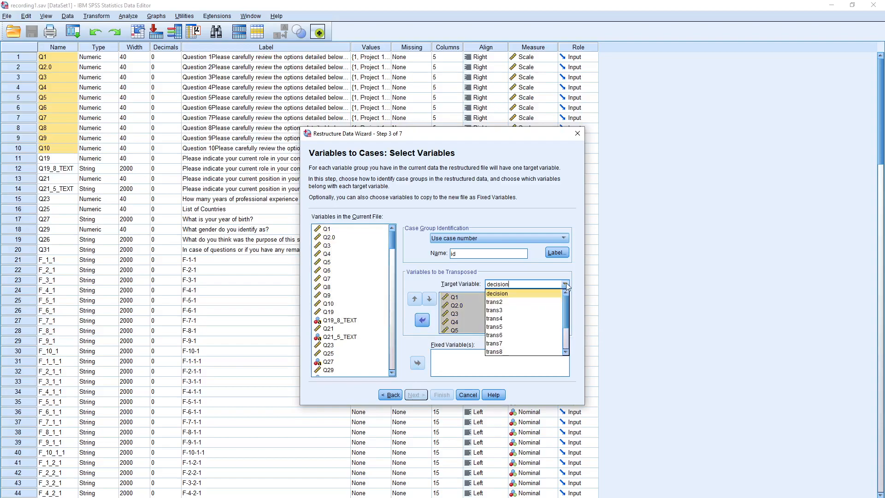
click(530, 302)
double_click(488, 285)
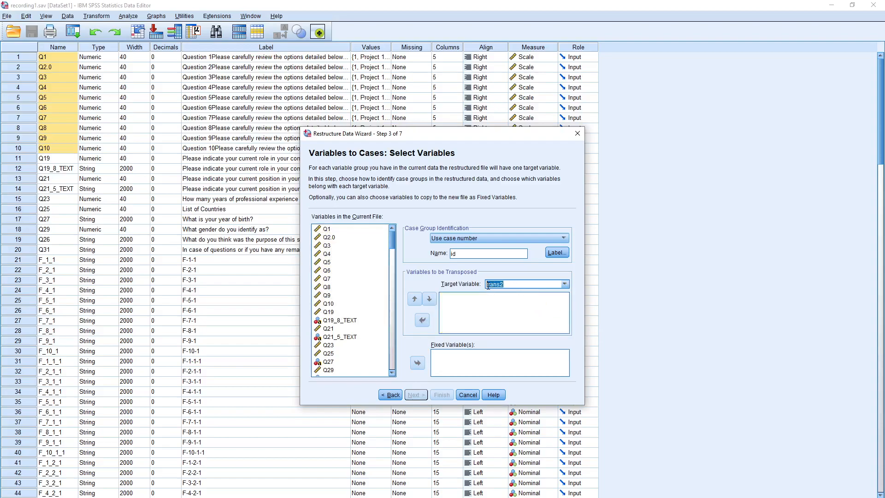
text(T)
text(ttr1_Name)
click(333, 304)
scroll(337, 308, down, 4)
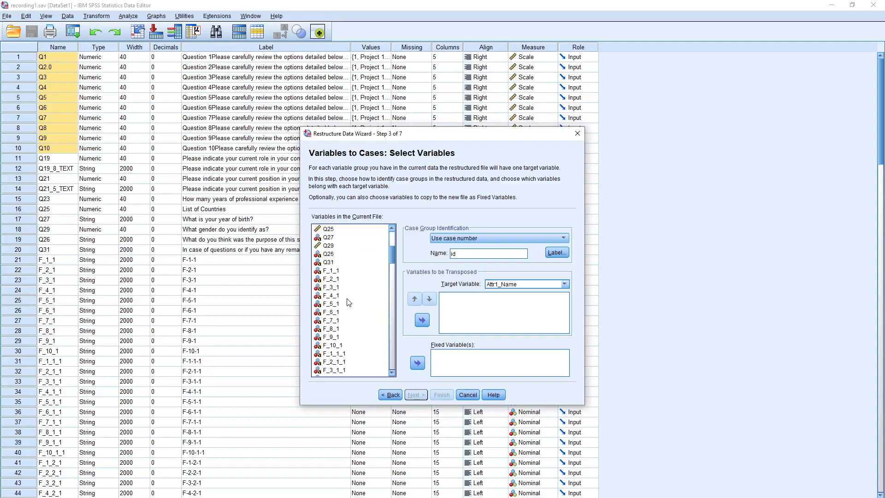
scroll(348, 295, down, 1)
click(340, 271)
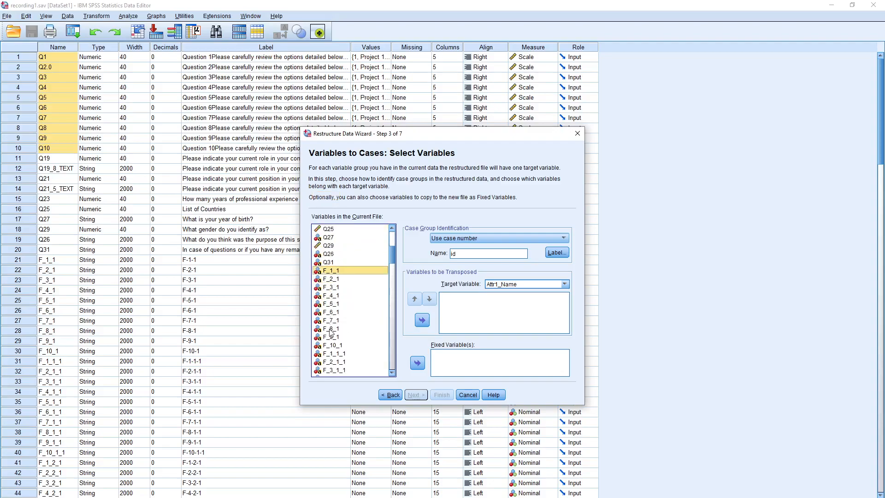
shift+click(336, 345)
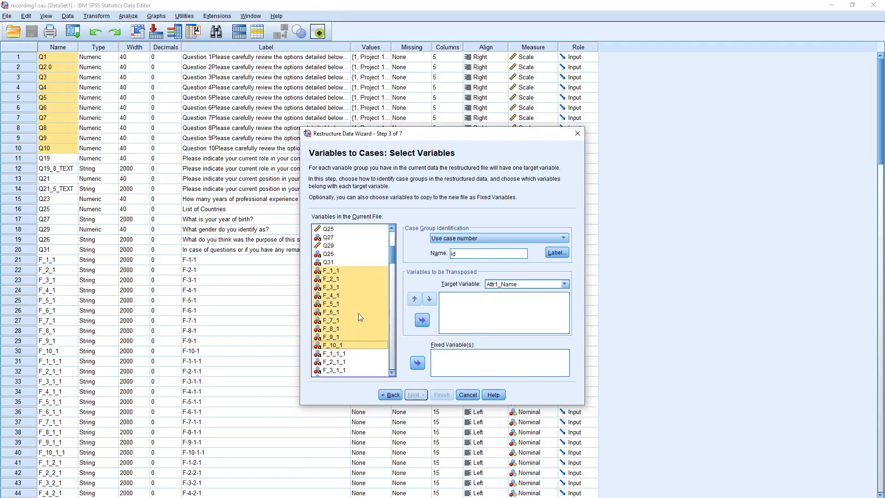
click(421, 320)
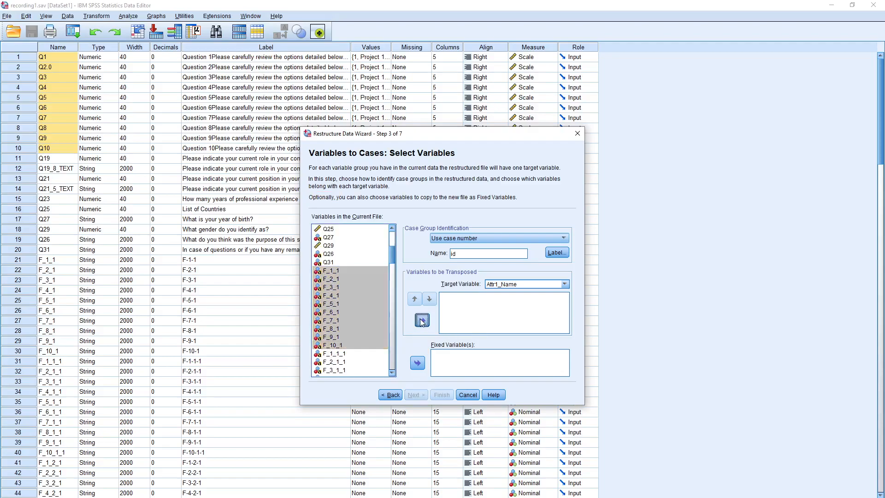
- Rename the target variable trans3 as Attr1_Option1 and assign variables F_1_1_1 through F_10_1_1 to it
click(565, 284)
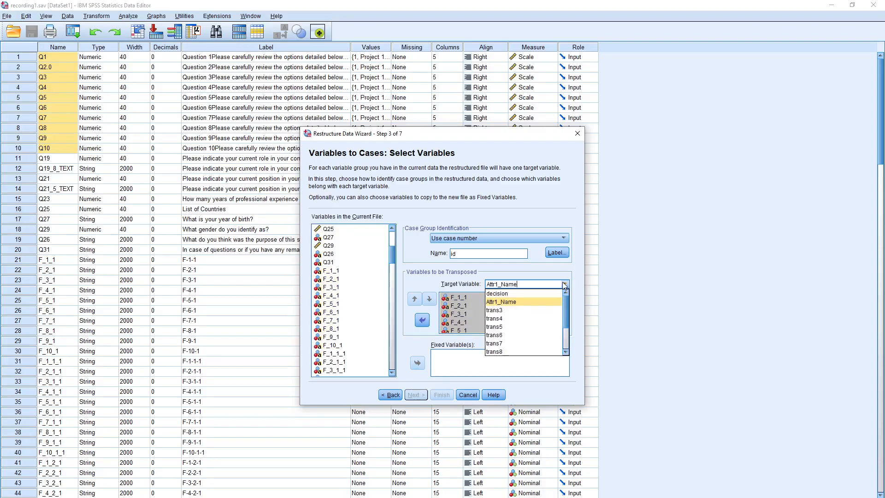
click(526, 310)
double_click(517, 285)
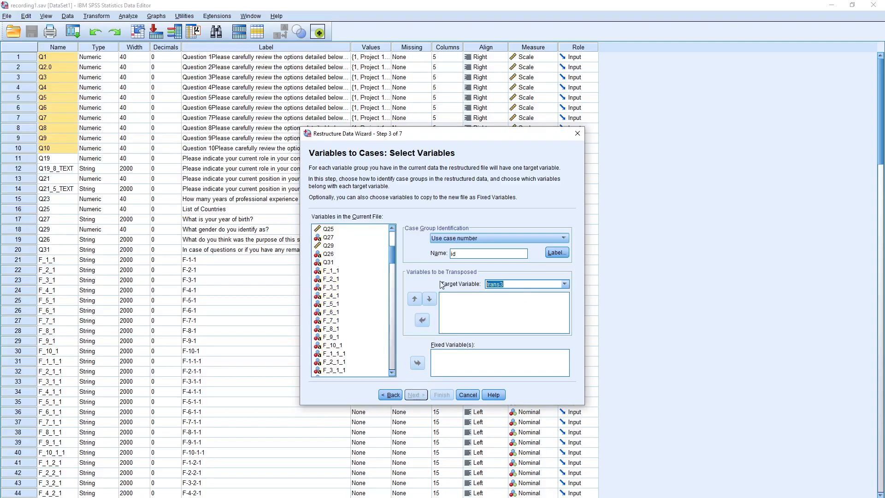
text(Attr1_Option1)
click(343, 344)
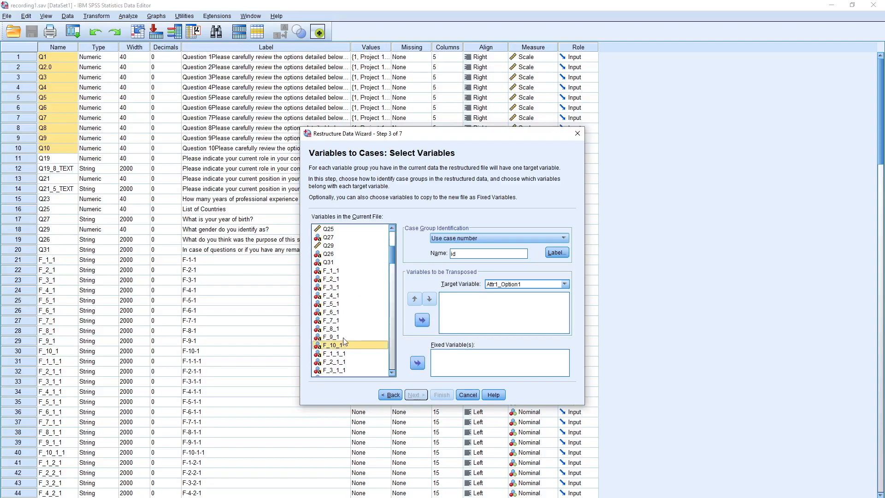
scroll(343, 341, down, 2)
click(344, 304)
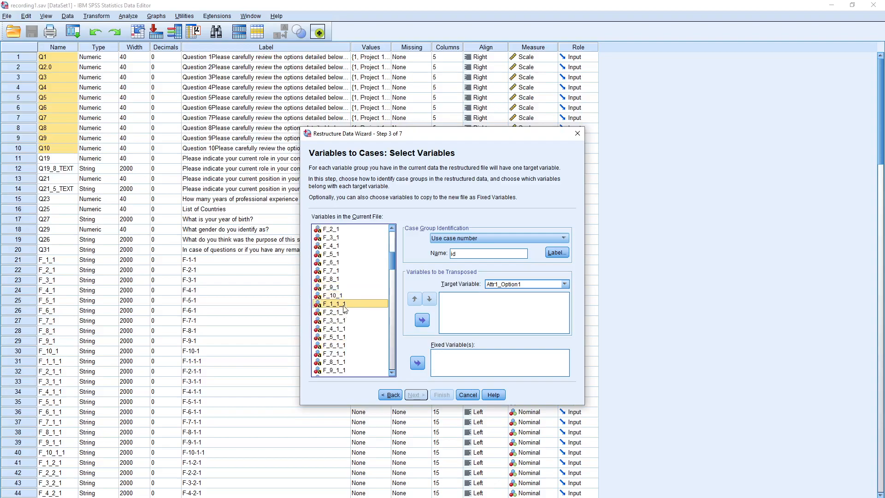
scroll(346, 323, down, 1)
shift+click(348, 354)
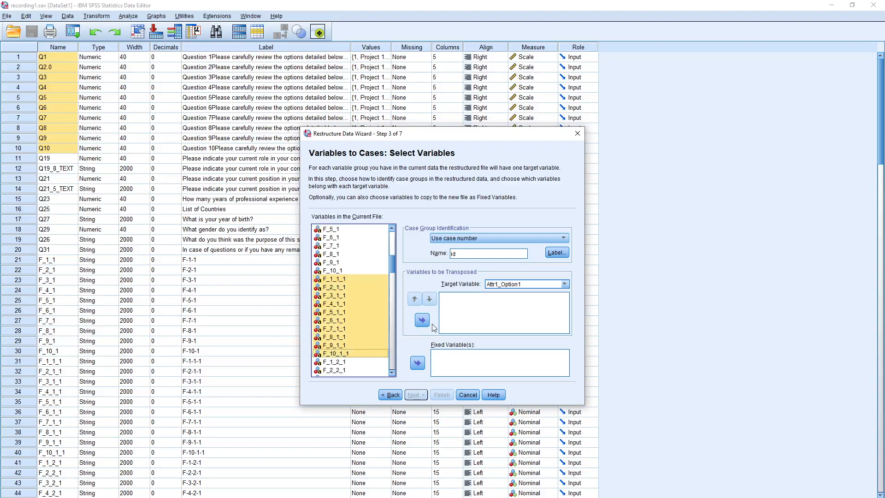
click(416, 317)
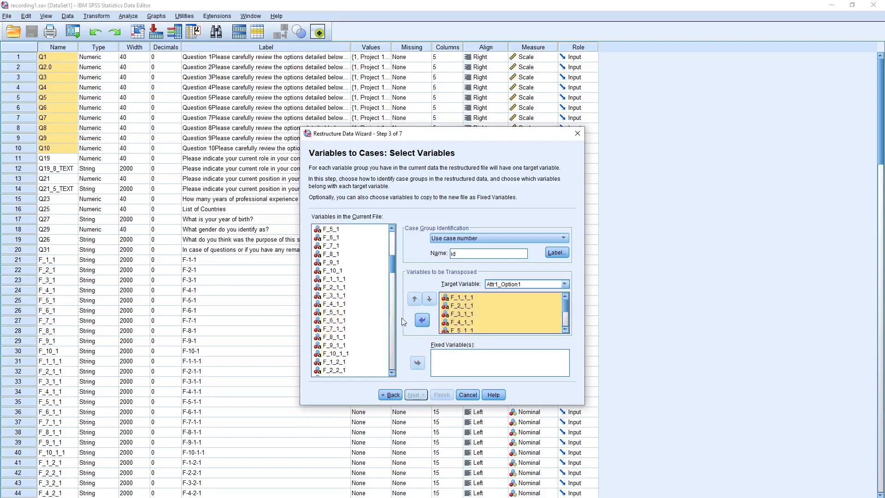
- Rename the target variable trans4 as Attr1_Option2 and assign variables F_1_2_1 through F_10_2_1 to it
click(566, 284)
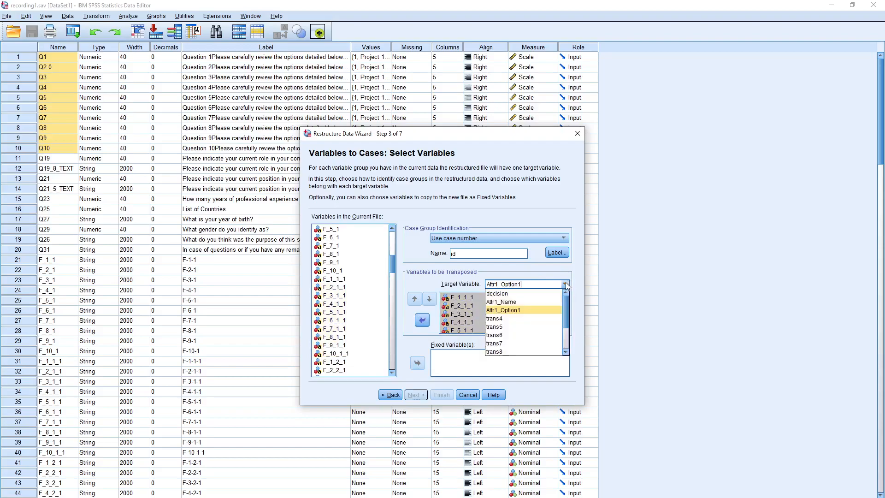
click(521, 321)
drag(508, 284, 473, 284)
text(A)
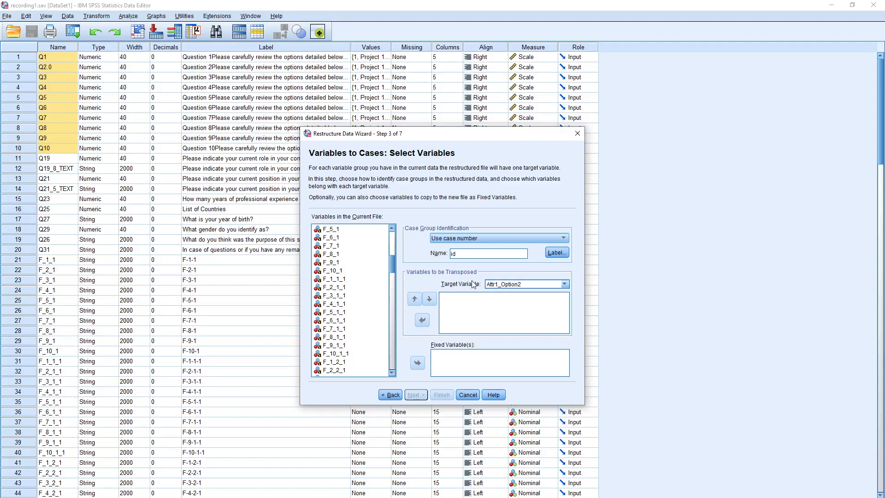
click(341, 279)
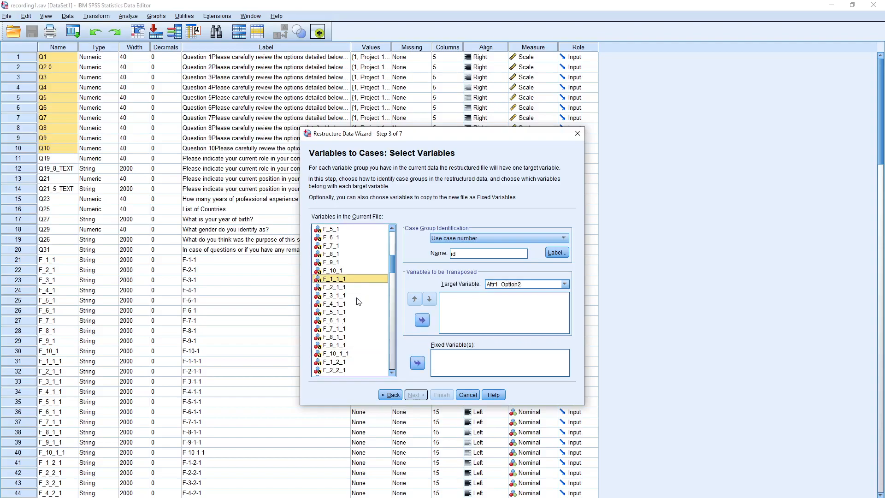
scroll(343, 289, down, 1)
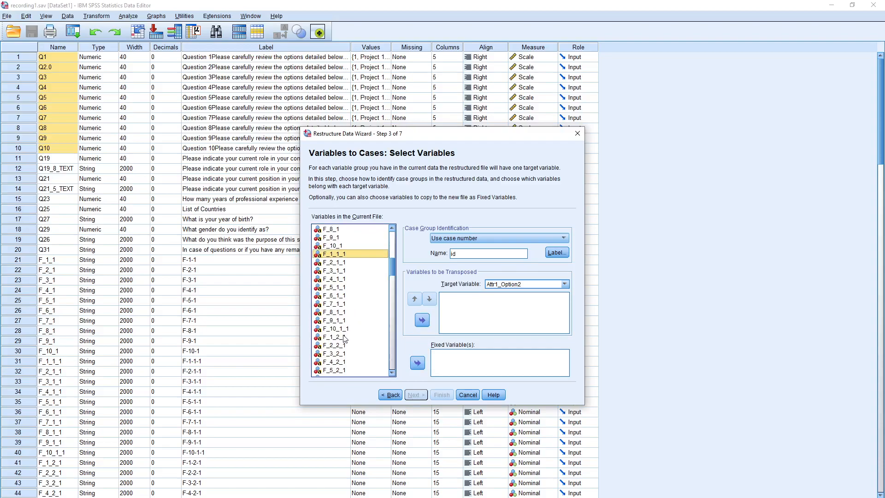
click(343, 338)
scroll(346, 351, down, 2)
shift+click(349, 364)
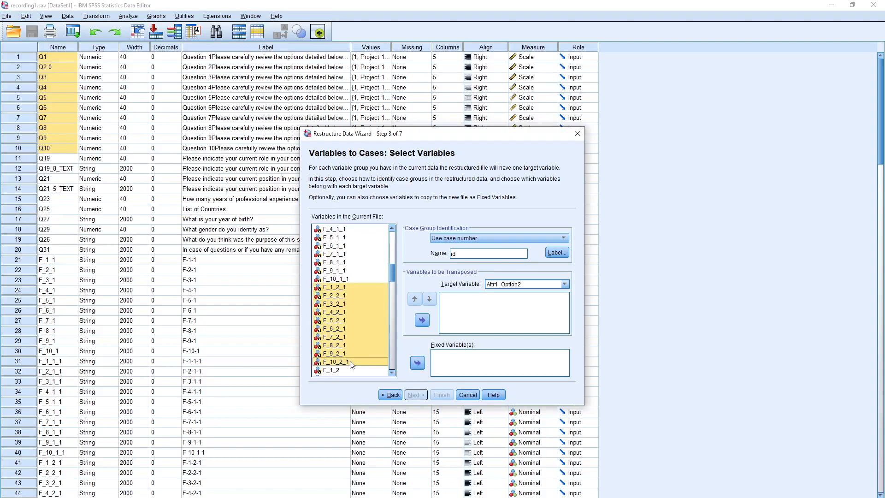
click(422, 319)
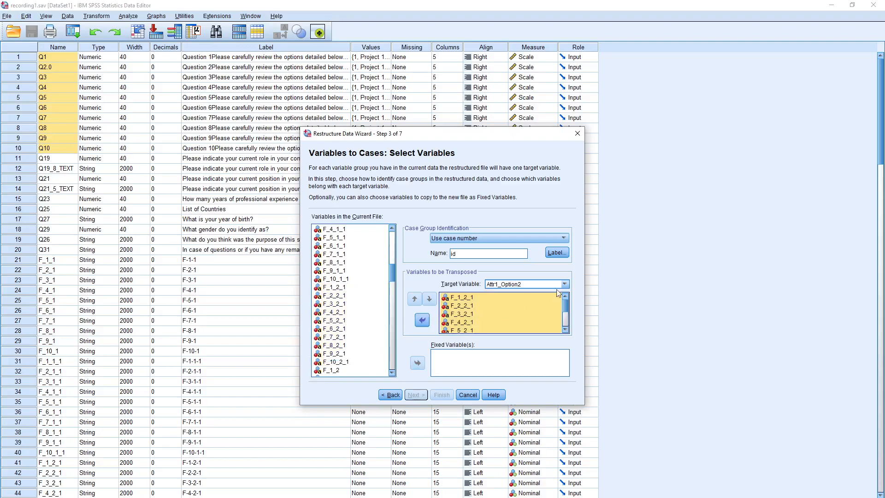
- Rename the target variable trans5 as Attr2_Name and assign variables F_1_2 through F_10_2 to it
click(564, 284)
click(530, 330)
double_click(515, 282)
text(Attr2)
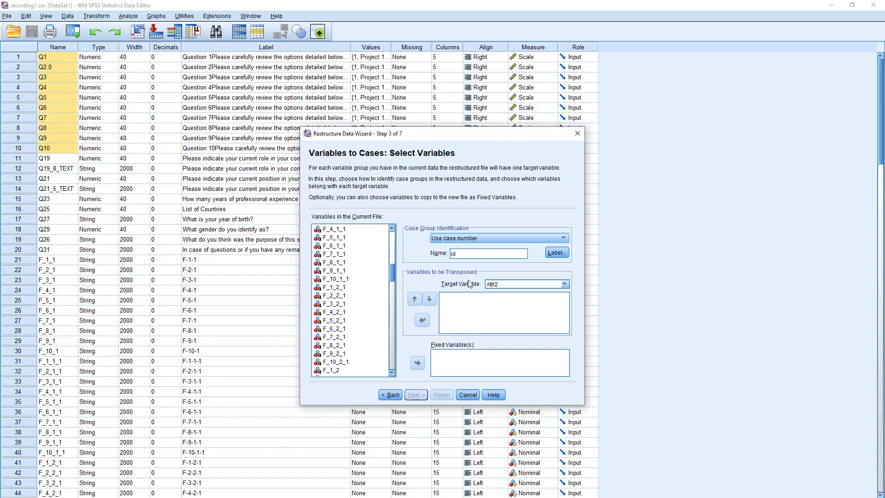
text(_Name)
click(340, 304)
scroll(343, 323, down, 3)
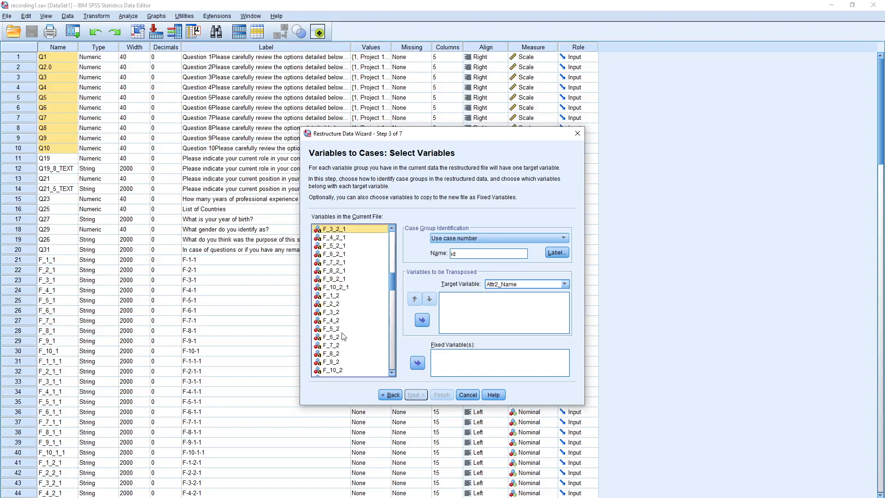
click(340, 297)
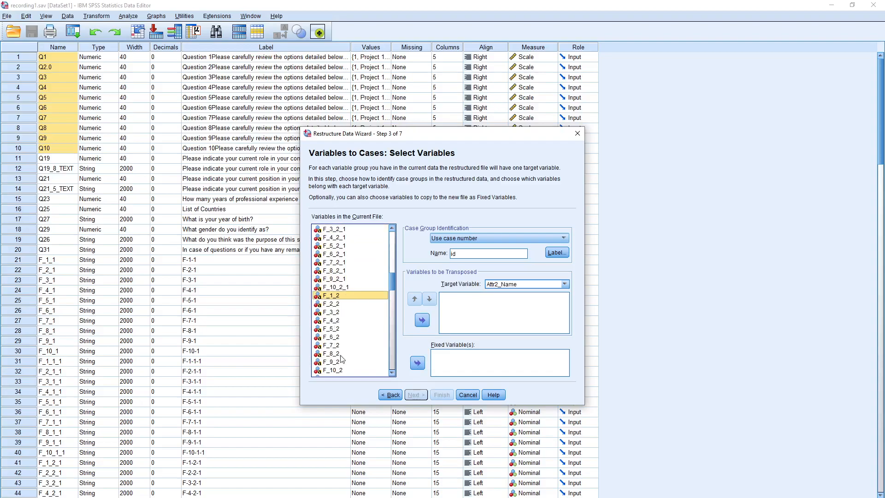
shift+click(341, 370)
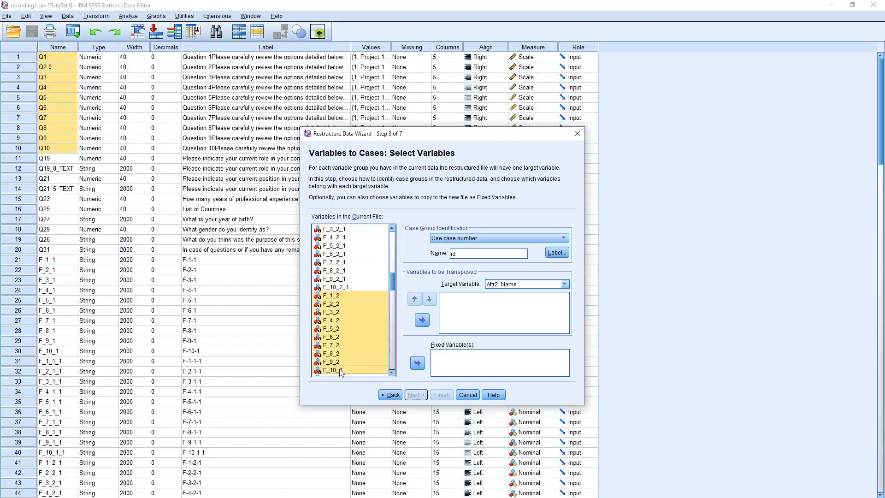
click(422, 320)
- Rename the target variable trans6 as Attr2_Option1 and assign variables F_1_1_2 through F_10_1_2 to it
click(565, 285)
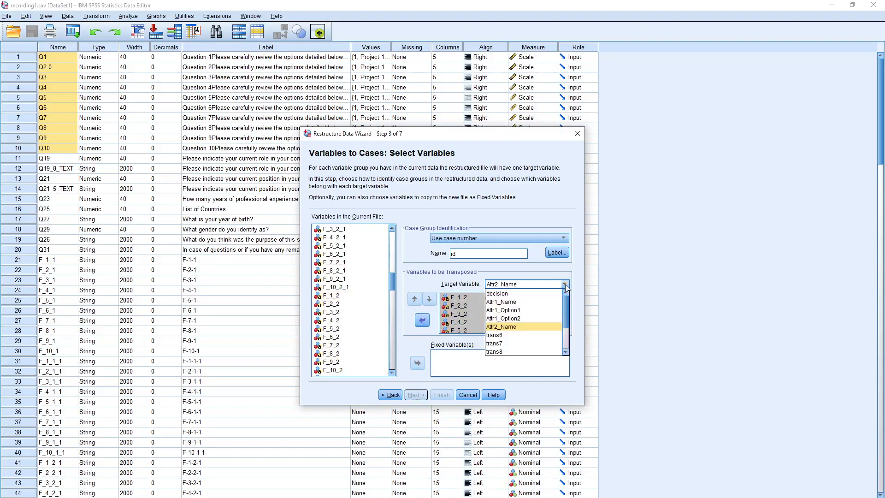
click(519, 336)
key(ctrl+a)
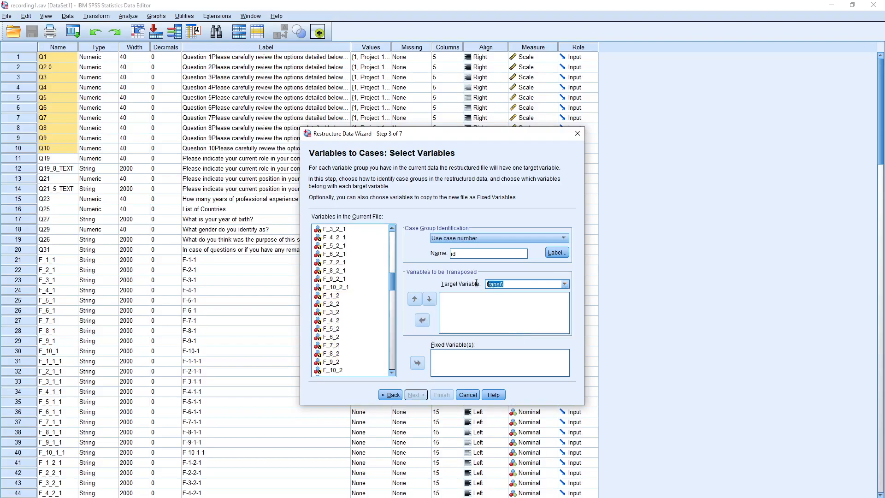
text(Attr2_Option1)
drag(391, 277, 391, 284)
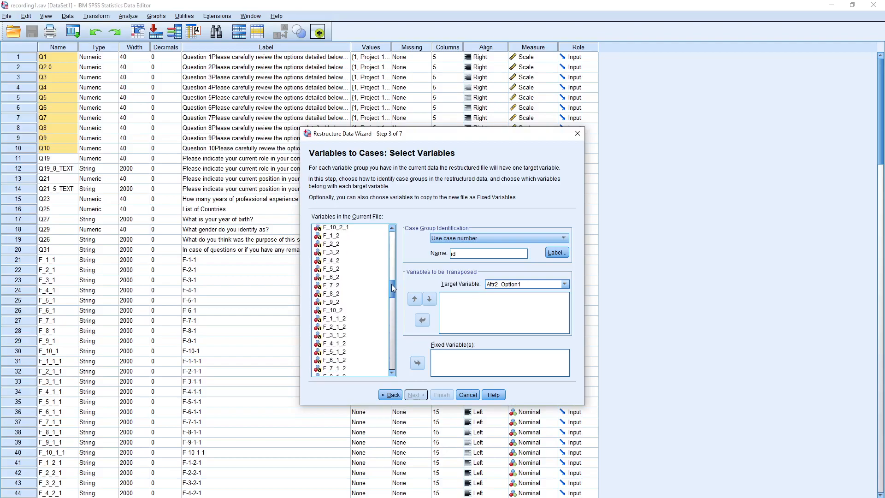
click(344, 319)
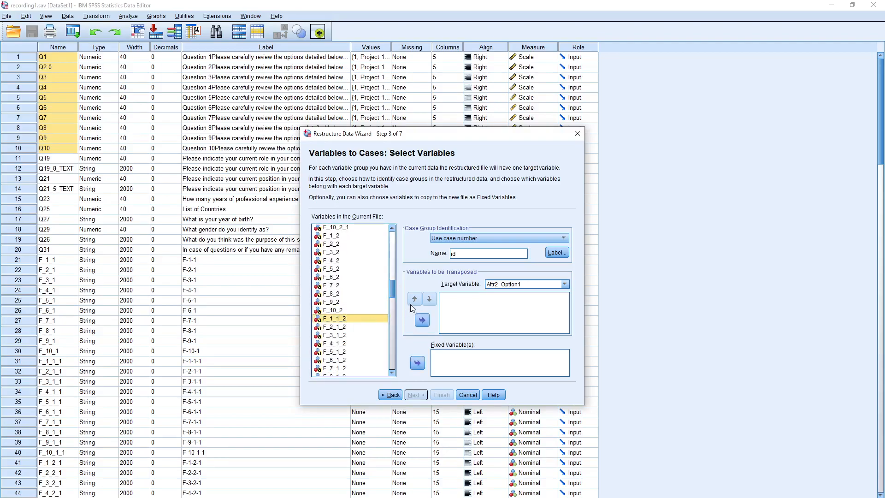
mouse_move(390, 294)
mouse_down()
mouse_move(399, 267)
mouse_move(400, 291)
mouse_up()
scroll(339, 356, down, 1)
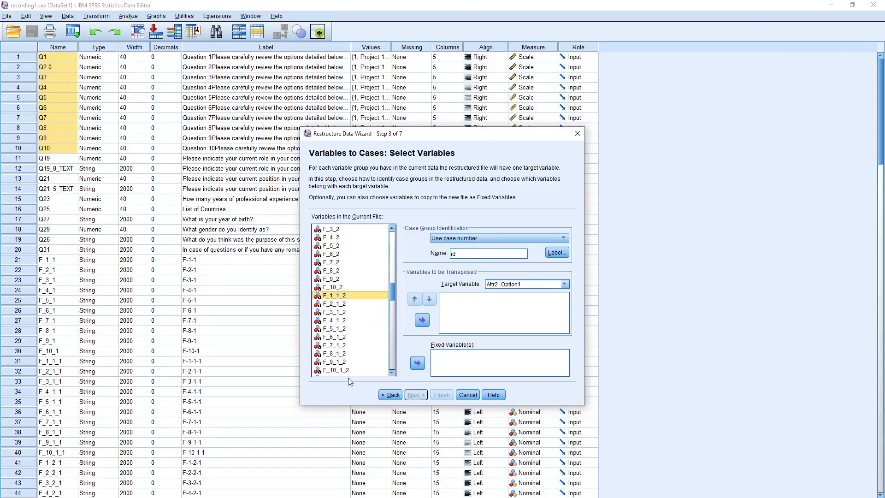
shift+click(346, 371)
click(423, 320)
click(421, 322)
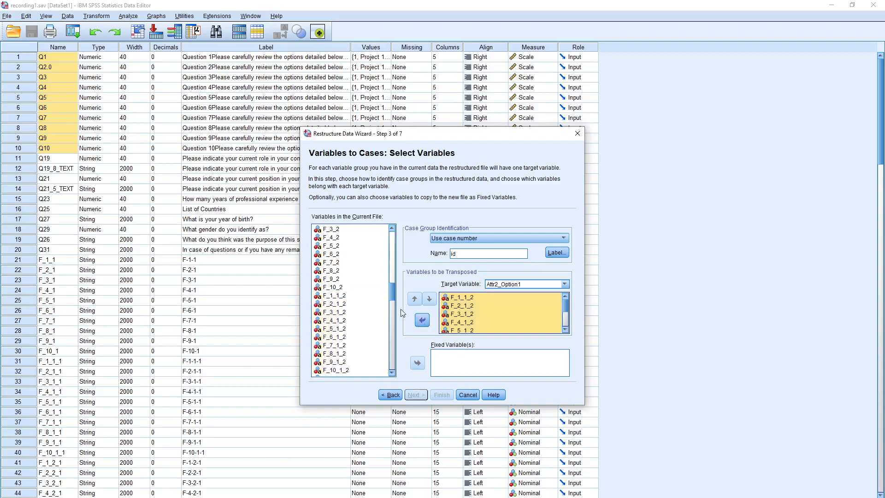
- Rename the target variable trans7 as Attr2_Option2 and assign variables F_1_2_2 through F_10_2_2 to it
click(566, 285)
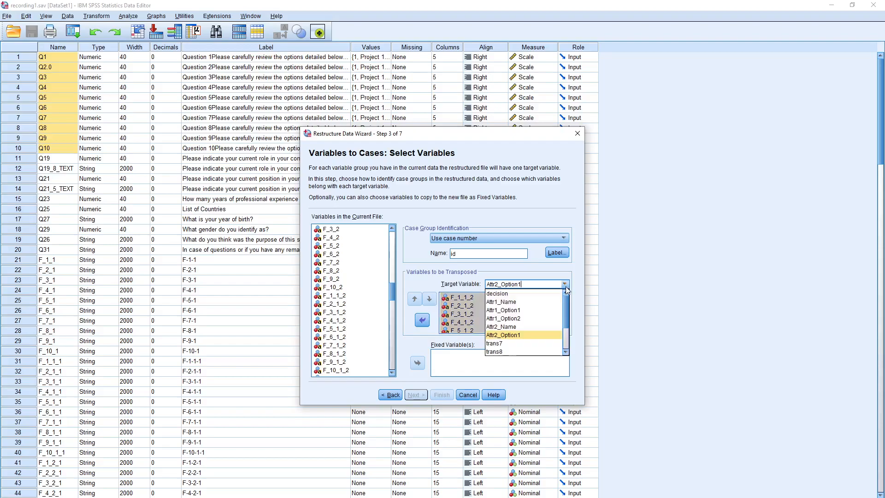
click(532, 343)
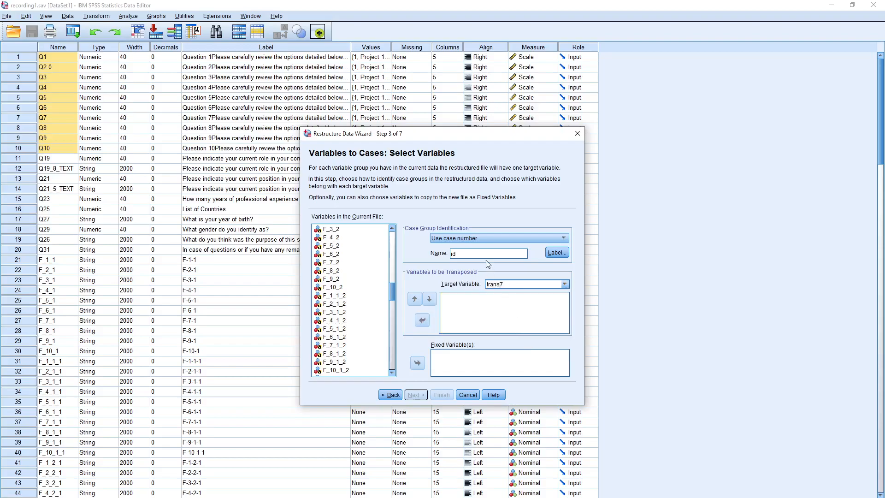
text(Attr2_Option2)
click(349, 296)
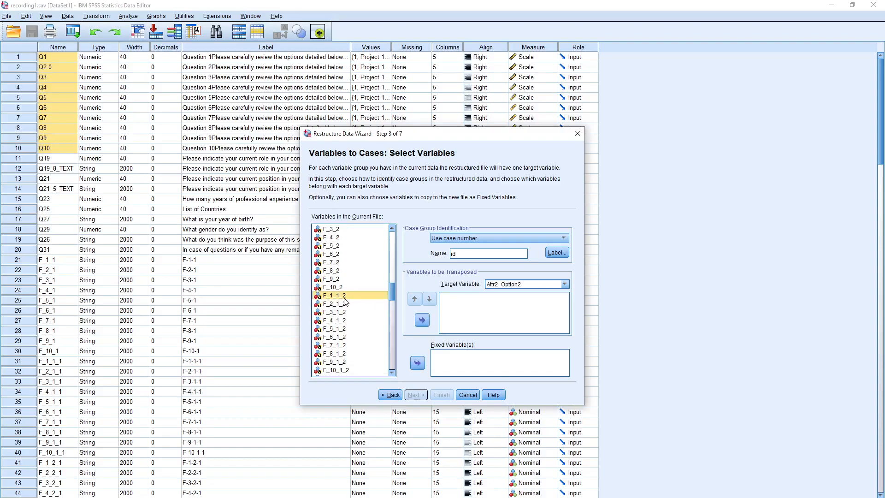
scroll(350, 296, down, 2)
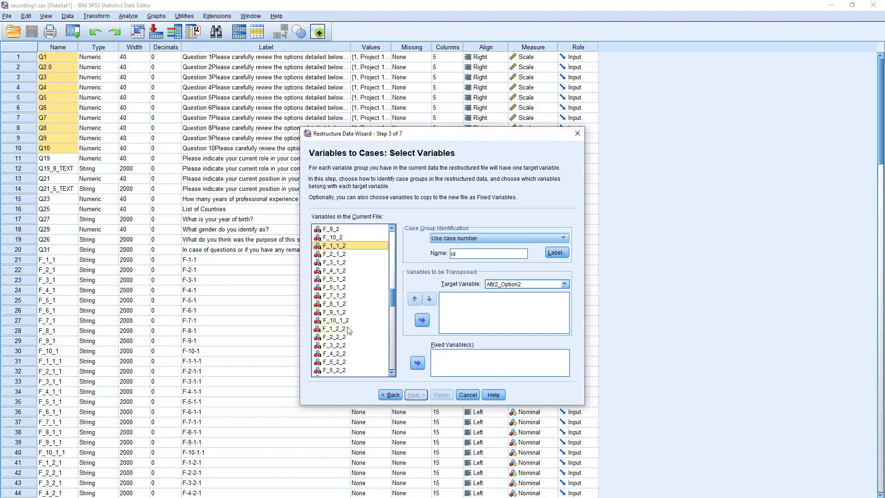
click(342, 329)
scroll(355, 349, down, 2)
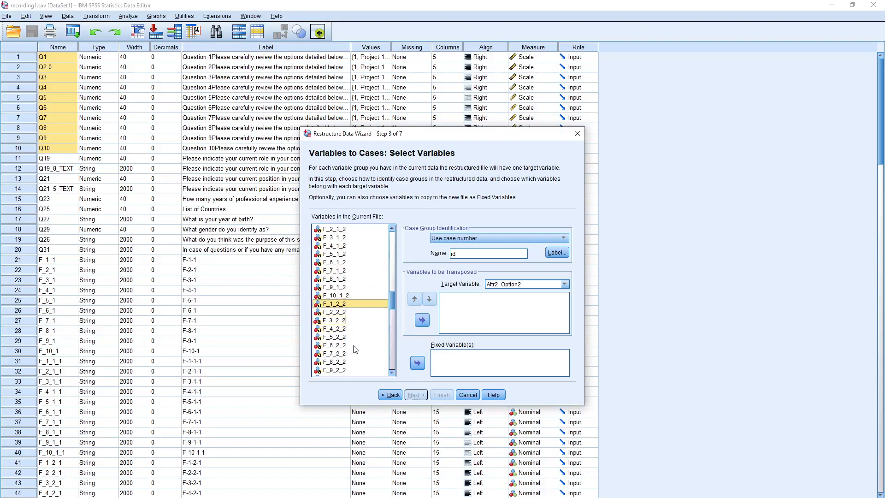
shift+click(354, 354)
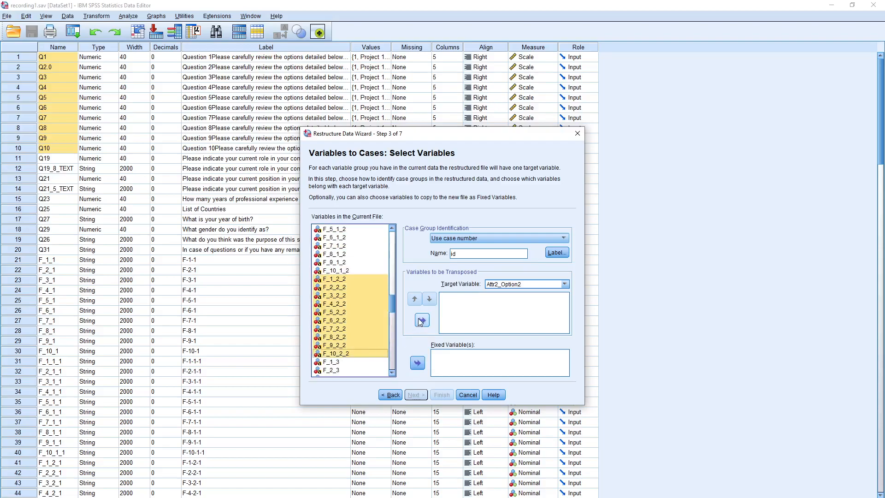
click(422, 319)
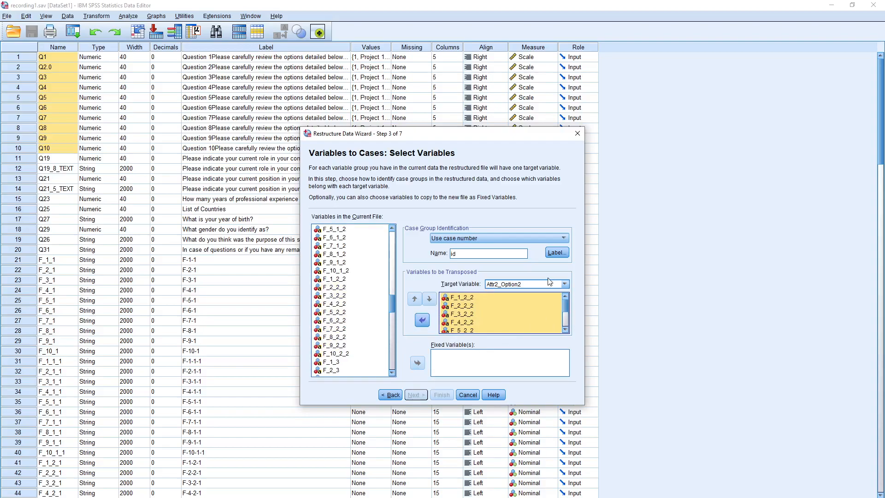
- Rename the target variable trans8 as Attr3_Name and assign variables F_1_3 through F_10_3 to it
click(565, 284)
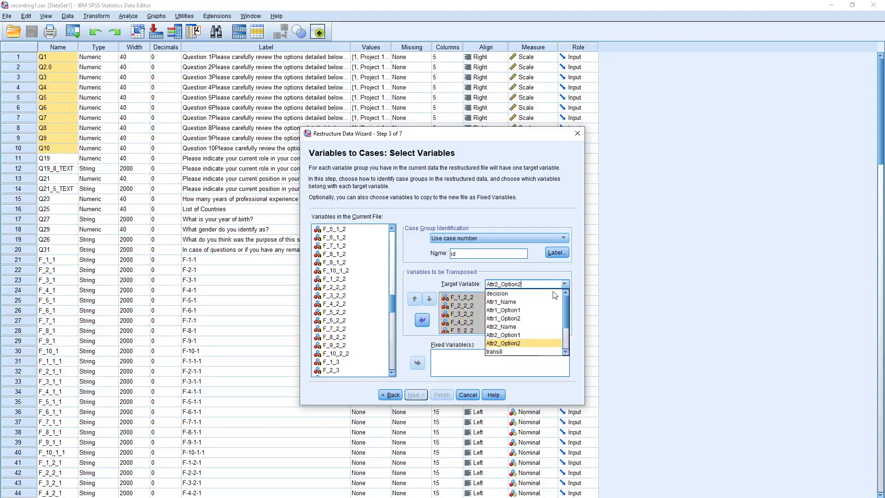
click(507, 352)
drag(520, 284, 475, 285)
text(Attr3_)
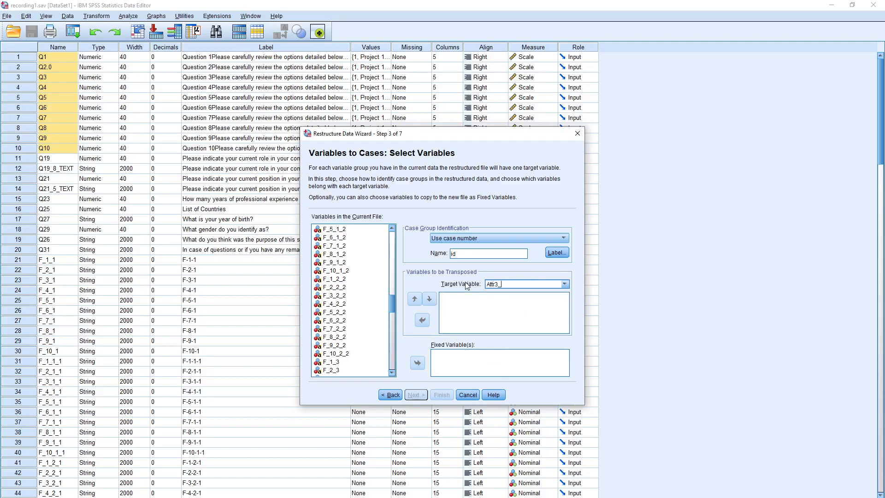
click(341, 296)
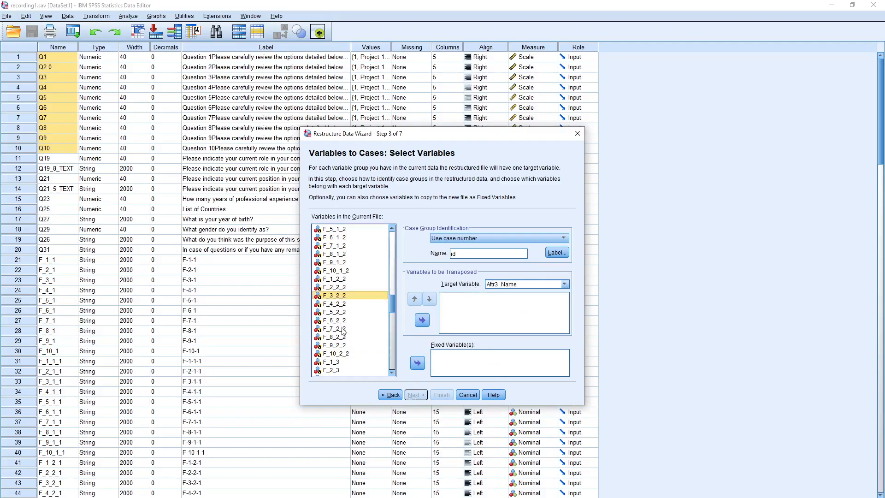
scroll(337, 345, down, 1)
click(335, 346)
click(339, 337)
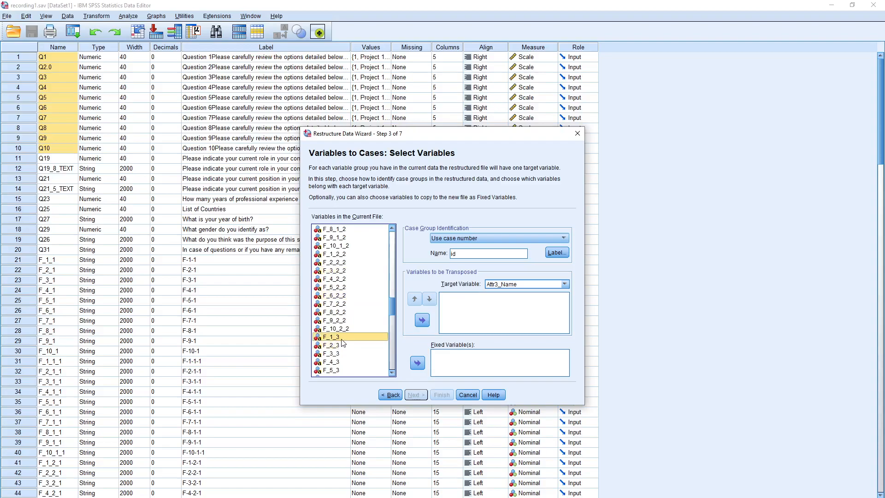
scroll(339, 336, down, 2)
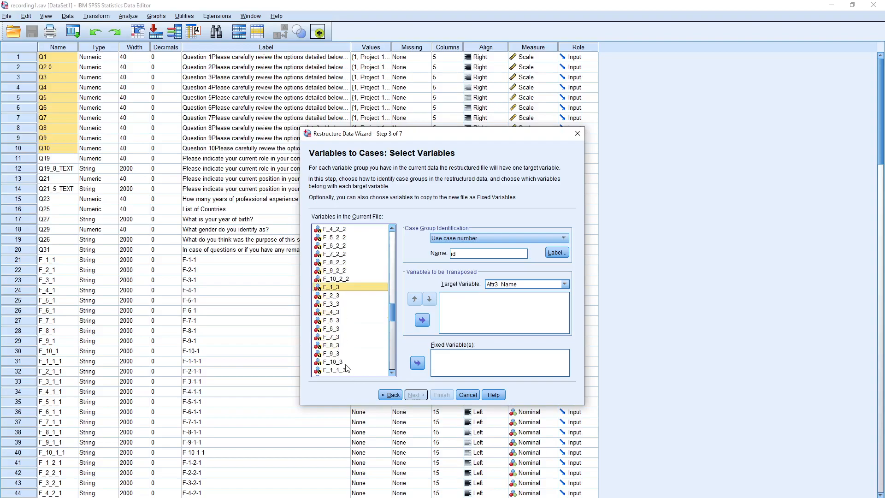
shift+click(340, 362)
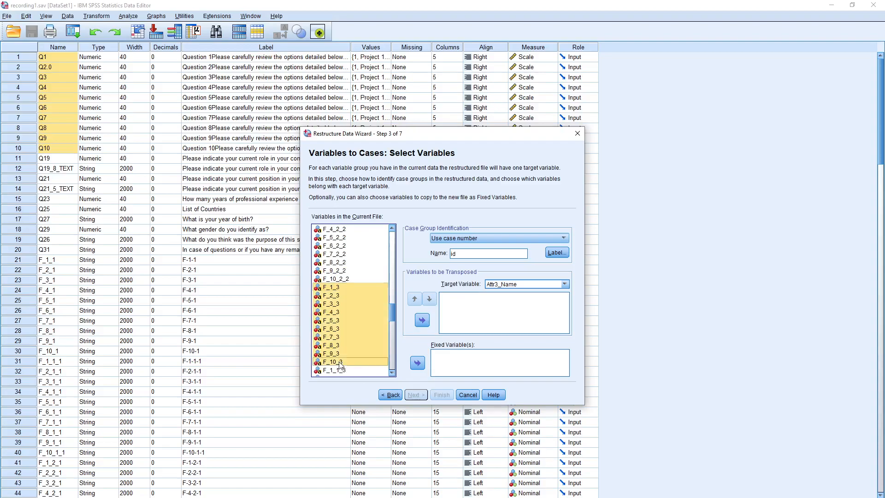
click(422, 320)
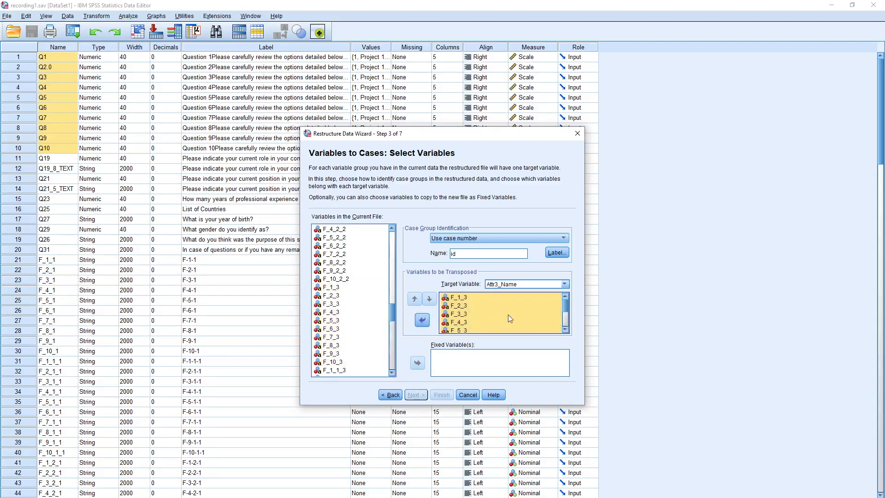
- Rename the target variable trans9 as Attr3_Option1 and assign variables F_1_1_3 through F_10_1_3 to it
click(565, 284)
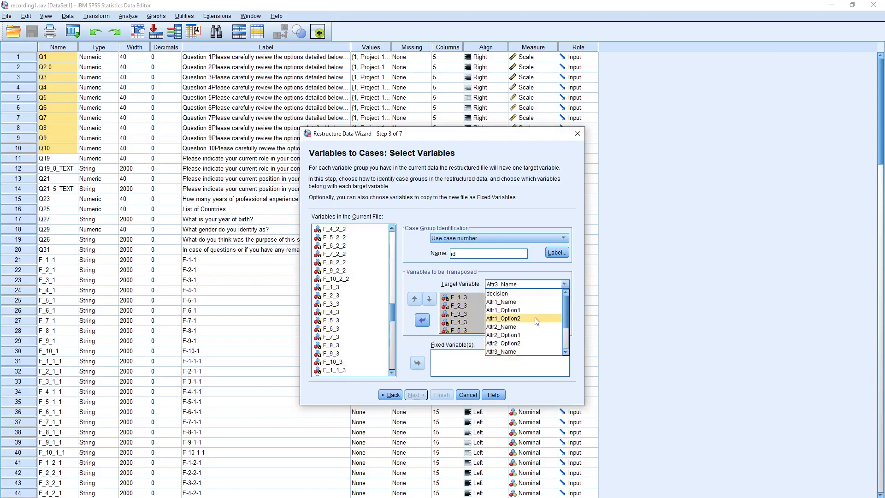
click(507, 335)
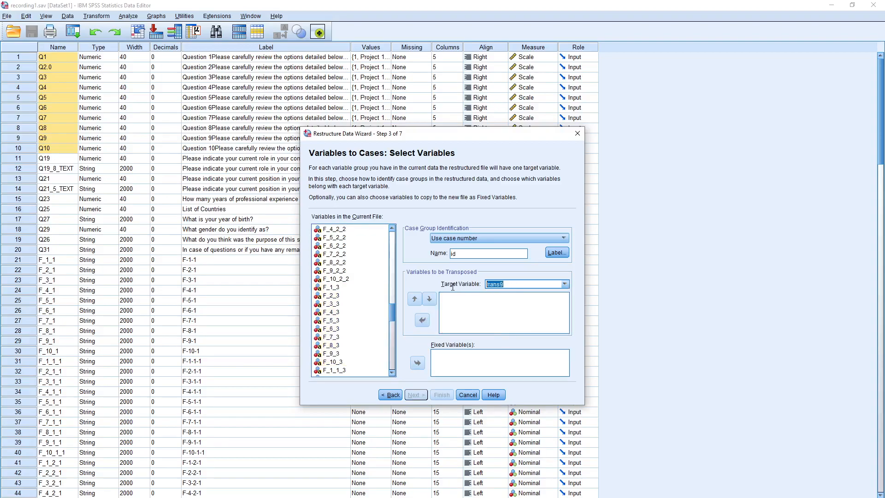
text(A)
click(360, 327)
scroll(335, 364, down, 1)
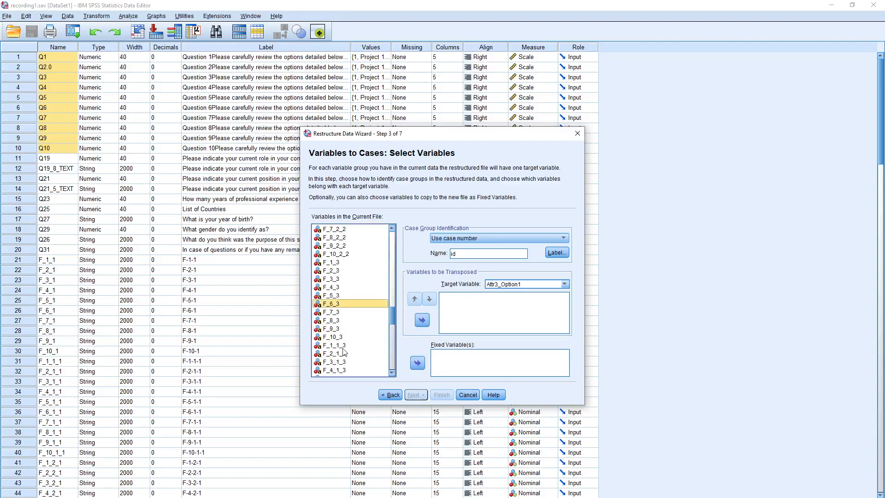
click(345, 346)
scroll(353, 352, down, 2)
scroll(352, 347, down, 1)
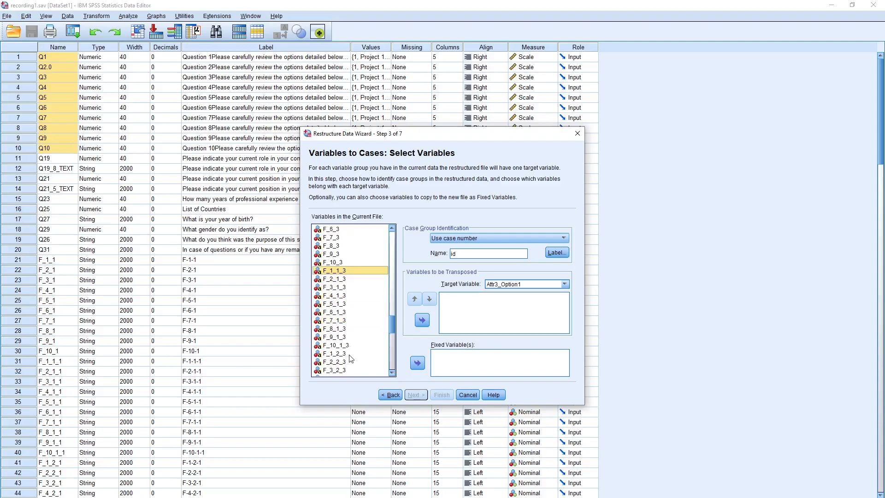
shift+click(350, 345)
click(422, 320)
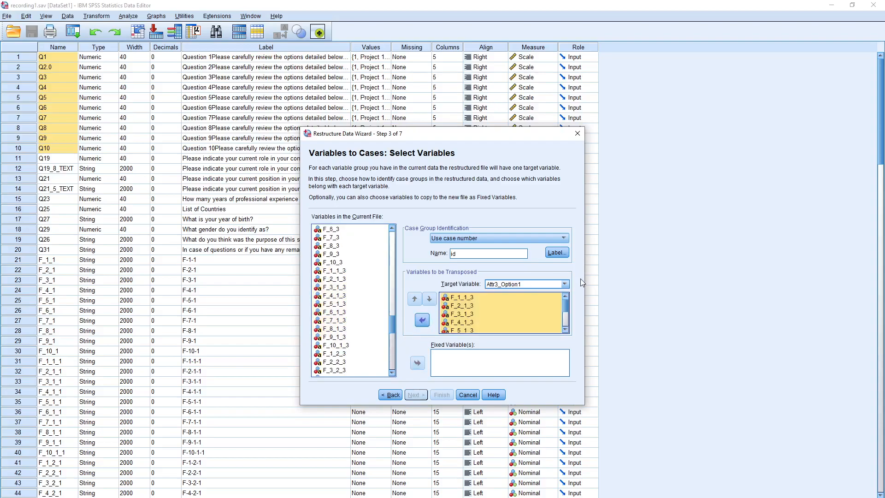
- Rename the target variable trans10 as Attr3_Option2 and assign variables F_1_2_3 through F_10_2_3 to it
click(565, 284)
click(515, 347)
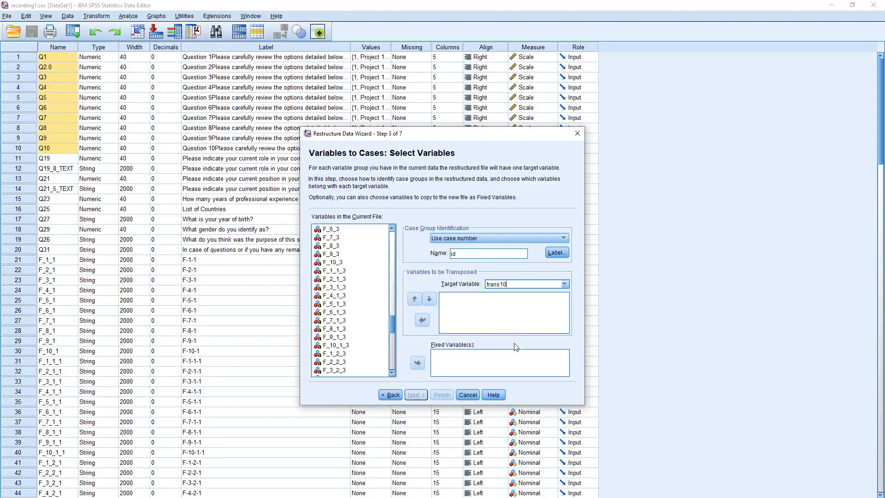
text(Attr3_Op)
click(365, 322)
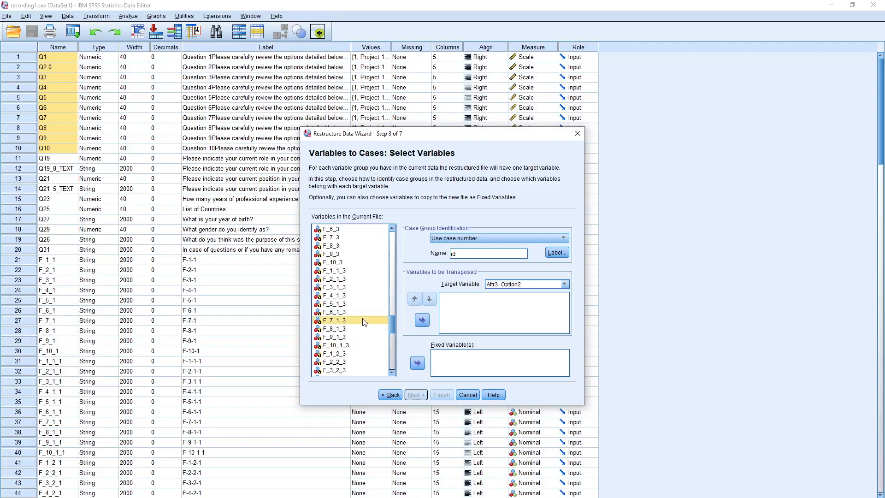
click(341, 354)
scroll(340, 359, down, 2)
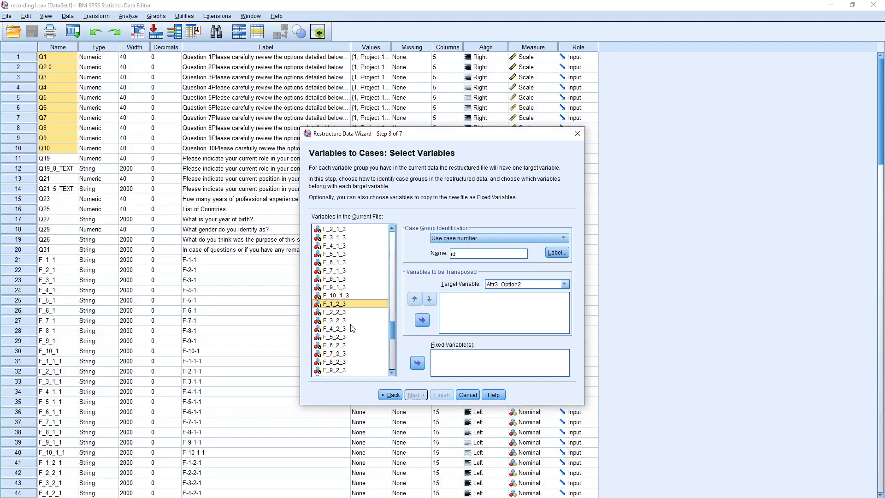
scroll(352, 328, down, 1)
shift+click(343, 353)
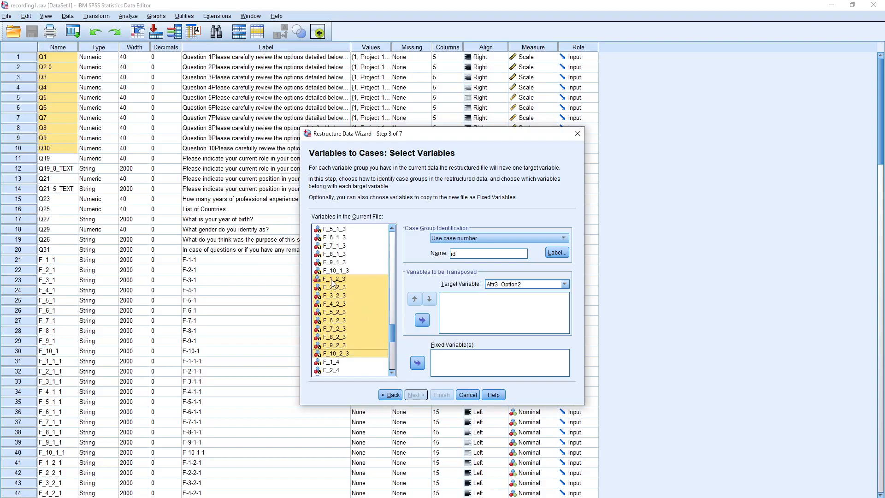
click(422, 320)
- Rename the target variable trans11 as Attr4_Name and assign variables F_1_4 through F_10_4 to it
click(564, 284)
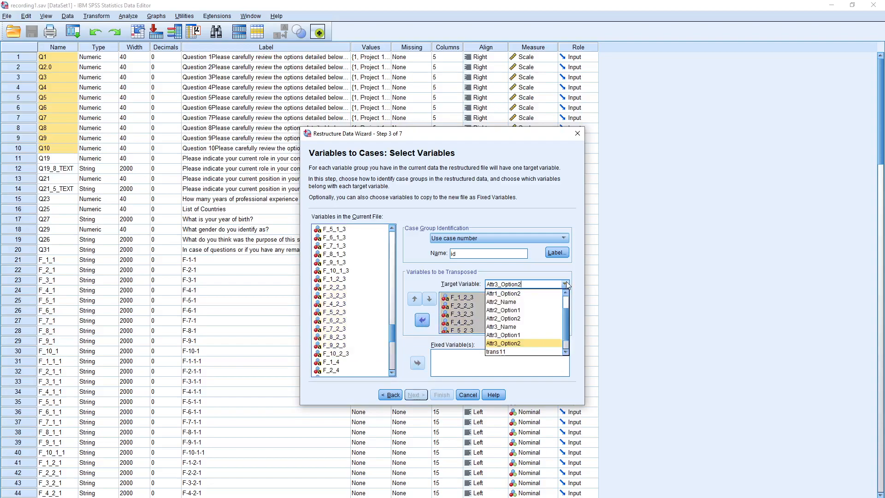
click(526, 353)
click(514, 284)
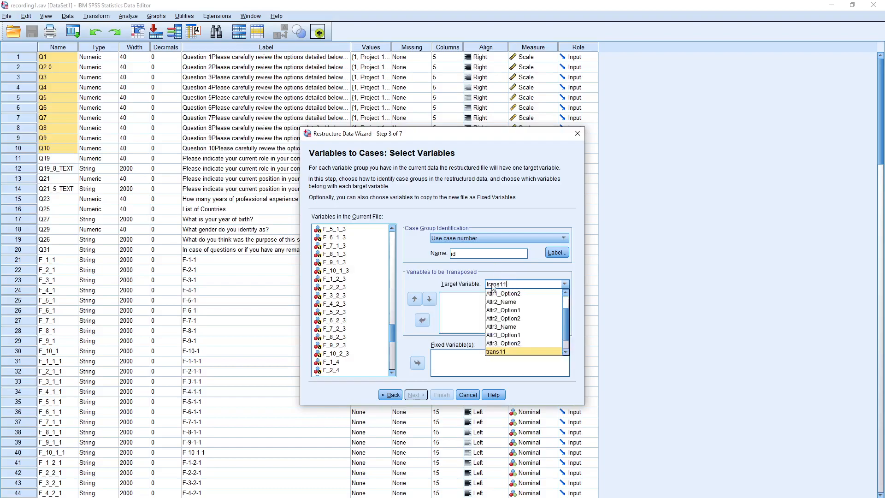
double_click(522, 281)
text(Attr)
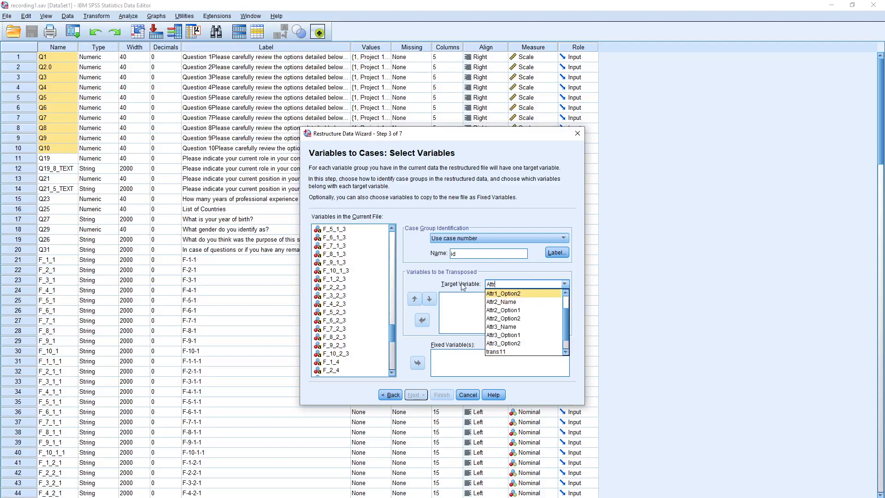
text(4_Name)
click(370, 296)
scroll(351, 341, down, 2)
scroll(343, 318, down, 1)
click(334, 289)
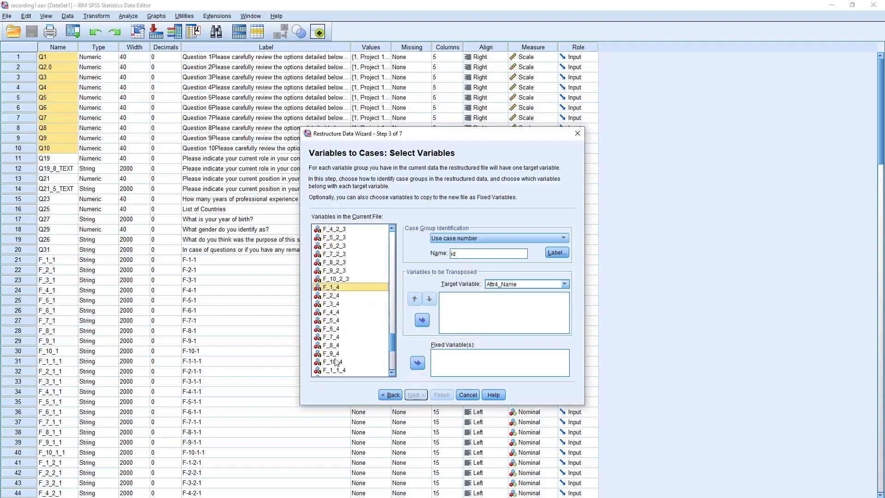
shift+click(337, 362)
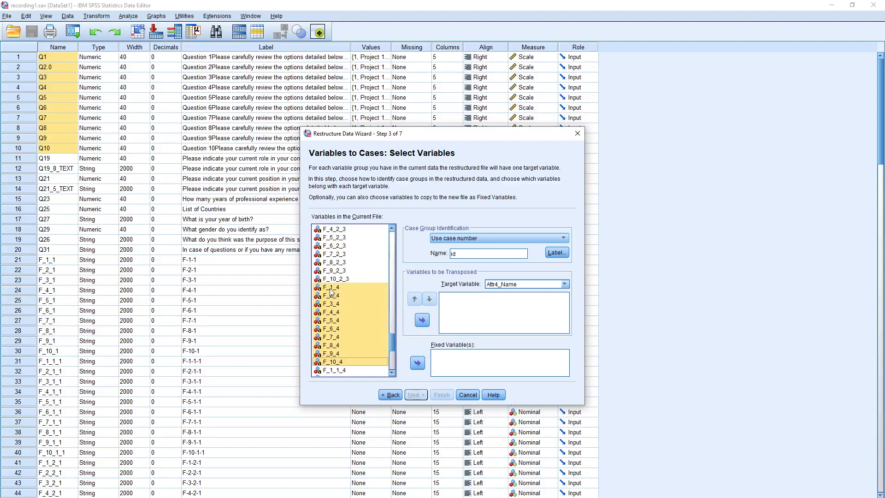
click(422, 320)
- Rename the target variable trans12 as Attr4_Option1 and assign variables F_1_1_4 through F_10_1_4 to it
click(564, 284)
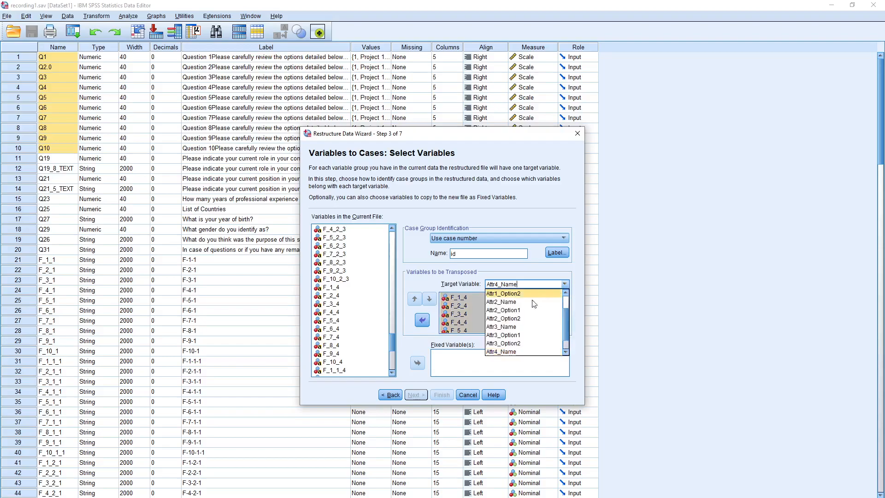
click(513, 343)
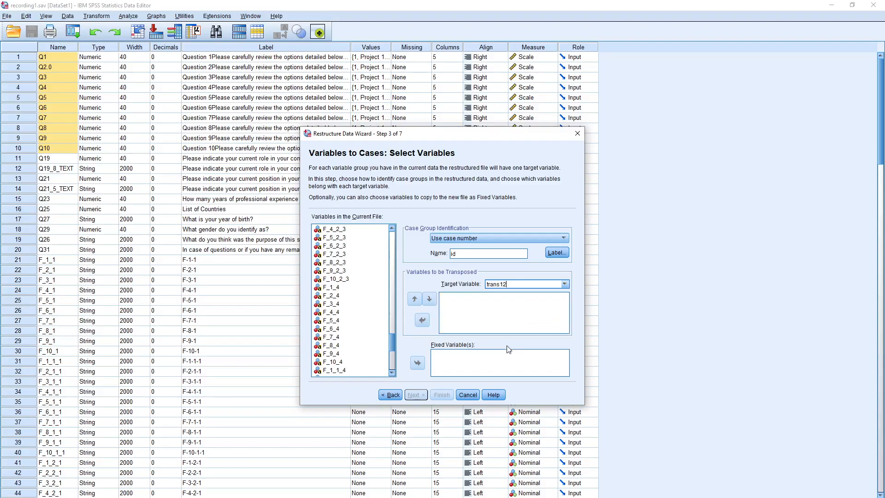
text(A)
click(341, 328)
scroll(349, 353, down, 3)
click(342, 295)
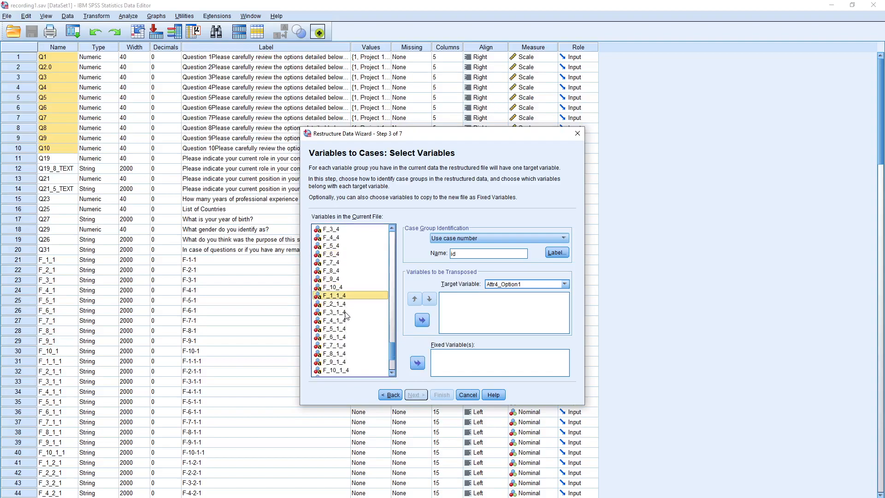
scroll(344, 304, down, 1)
shift+click(350, 345)
click(422, 320)
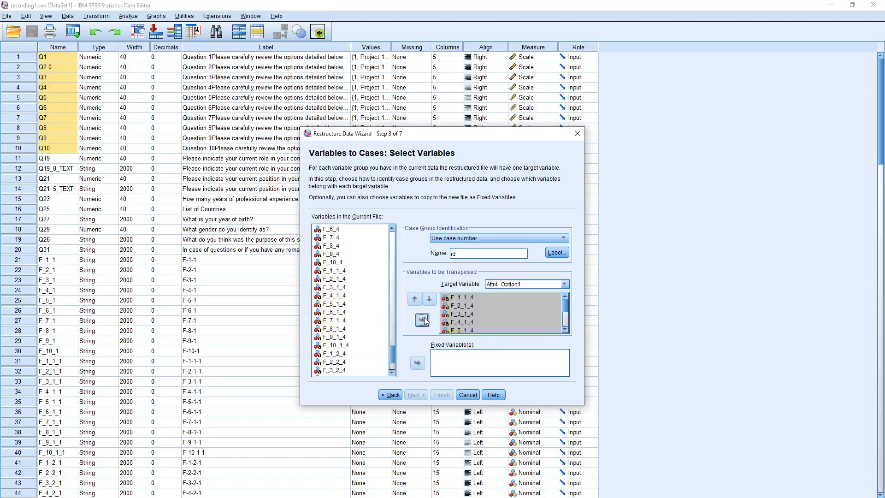
- Rename the target variable trans13 as Attr4_Option2 and assign variables F_1_2_4 through F_10_2_4 to it
click(565, 283)
click(512, 352)
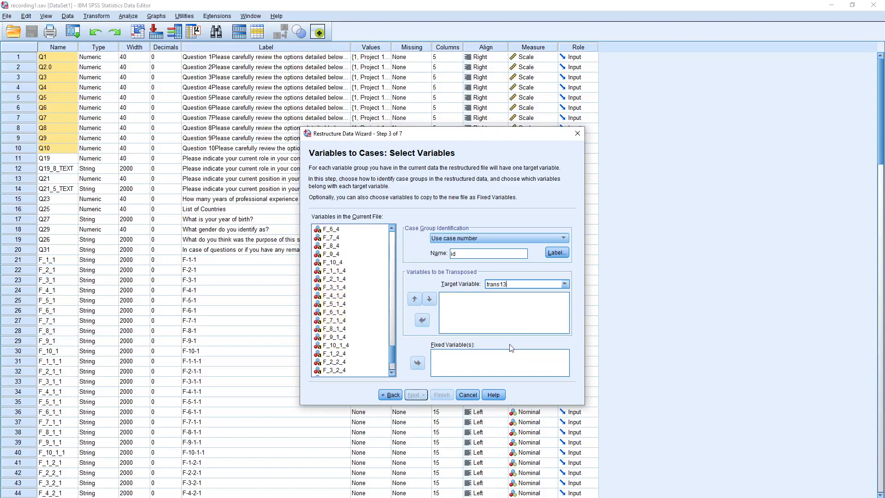
double_click(513, 284)
text(A)
drag(393, 351, 392, 365)
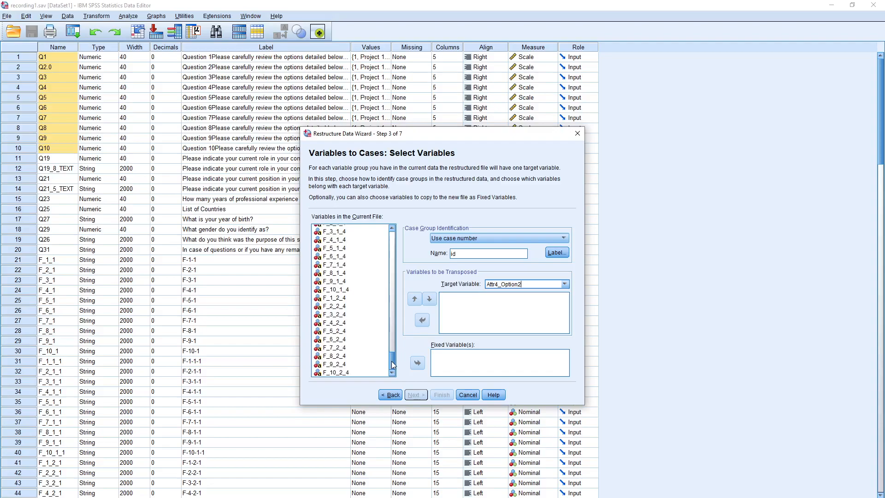
click(340, 300)
shift+click(340, 372)
click(422, 320)
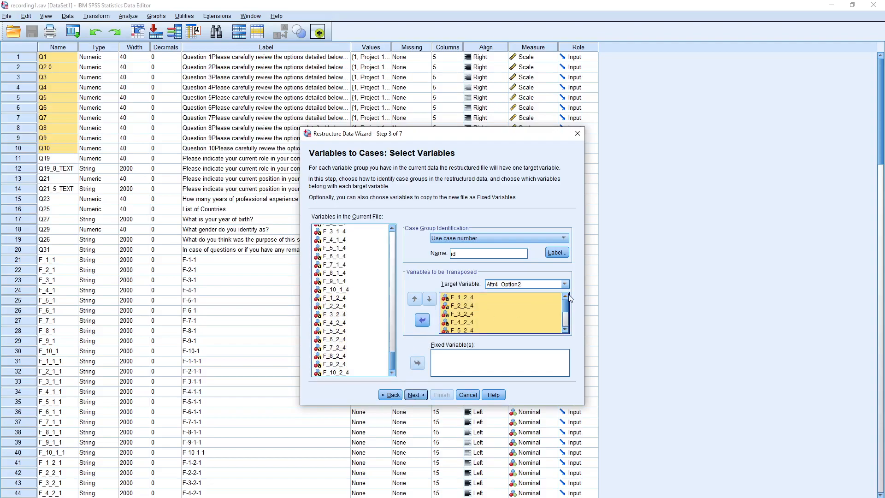
- Enlarge the restructure dialog and review the variables assigned to the Attribute 3 and Attribute 4 target variables
drag(486, 128, 498, 21)
drag(470, 405, 471, 459)
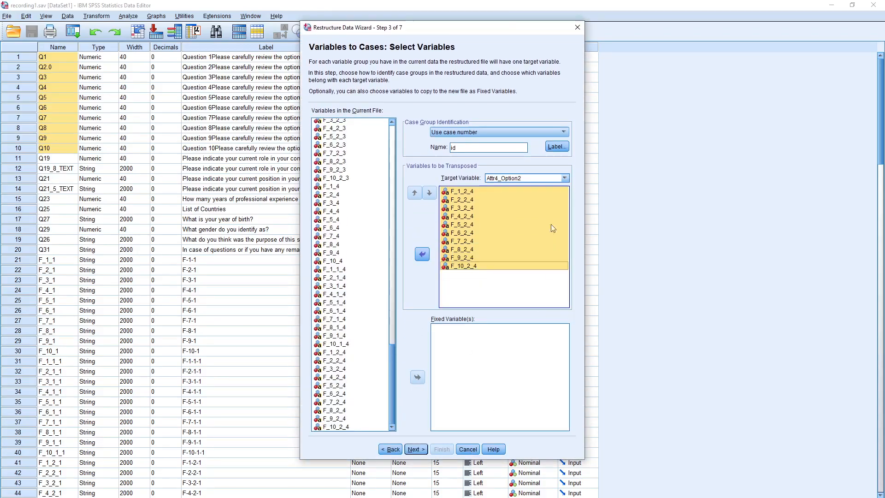
click(568, 177)
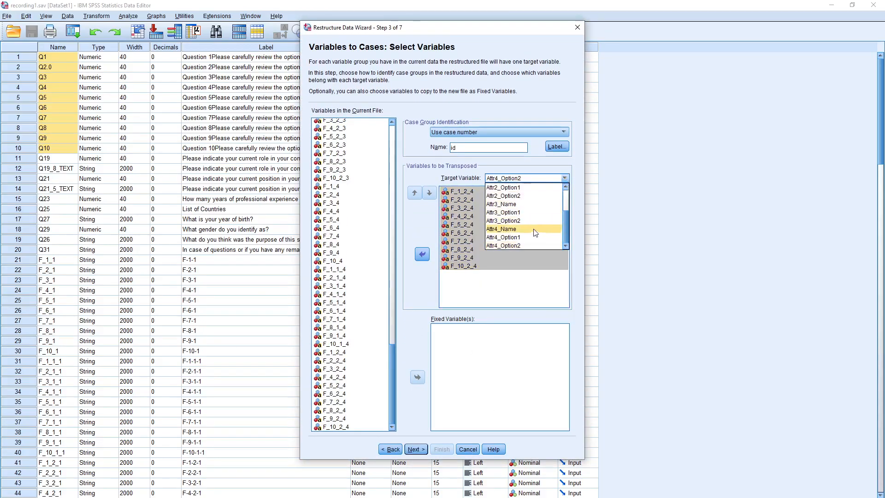
click(539, 230)
click(566, 178)
click(523, 226)
click(560, 178)
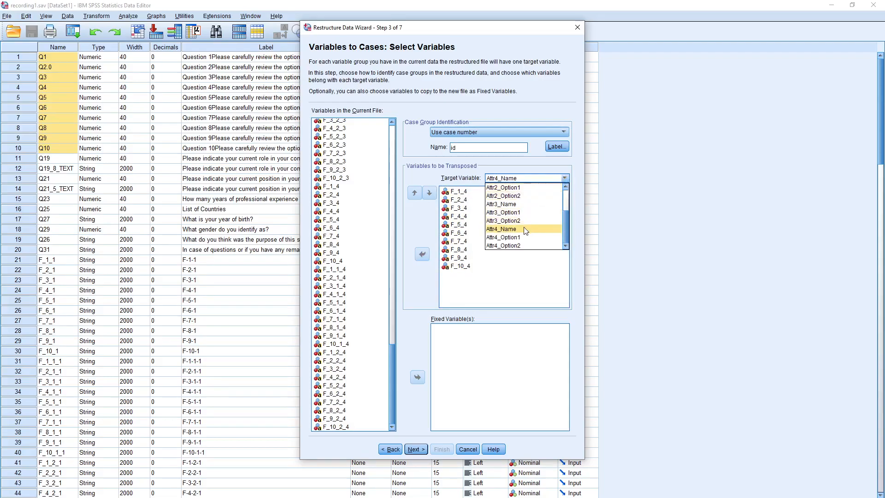
click(524, 221)
click(565, 178)
click(515, 214)
click(564, 178)
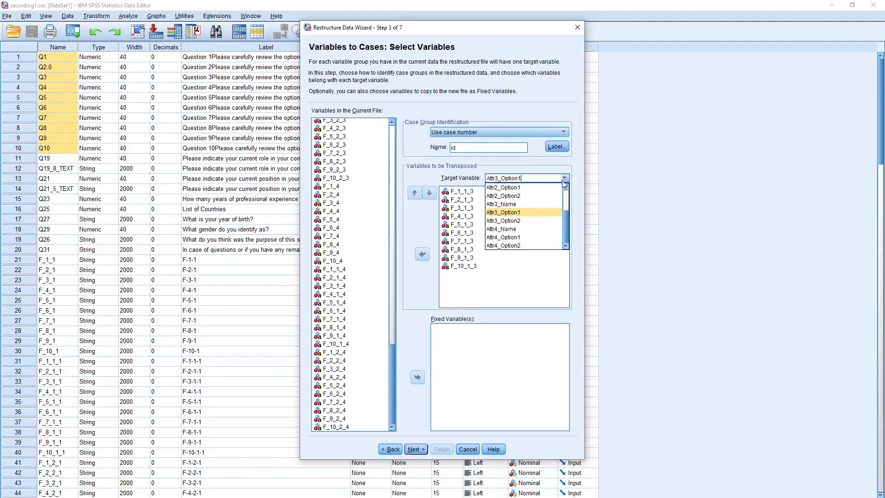
click(516, 207)
- Set Q19 through Q31 as fixed variables and review the variables assigned to the decision target variable
drag(392, 388, 391, 172)
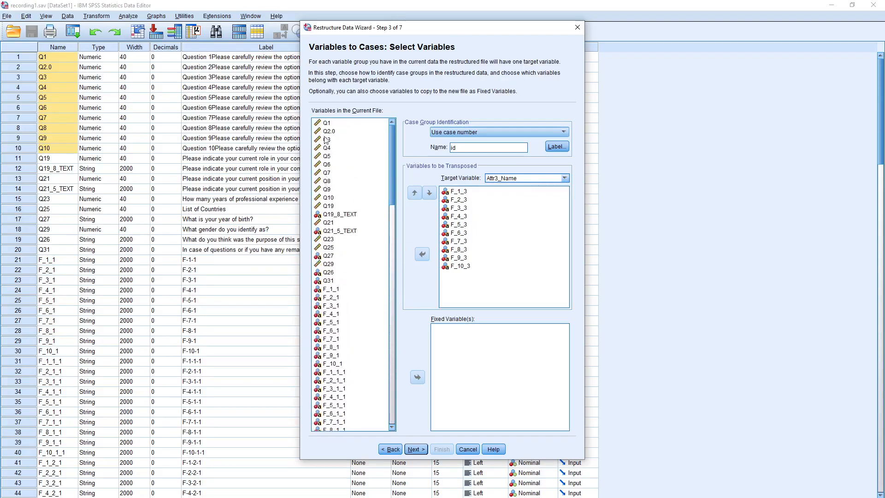
drag(325, 210, 332, 282)
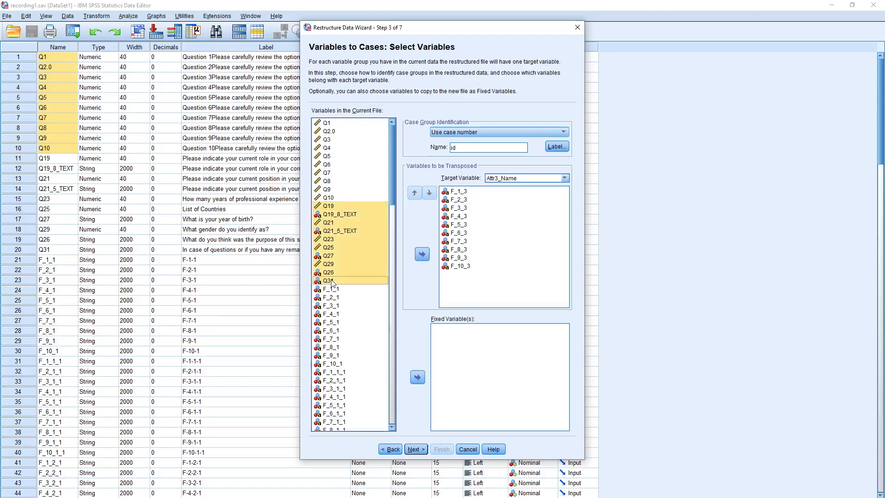
click(417, 378)
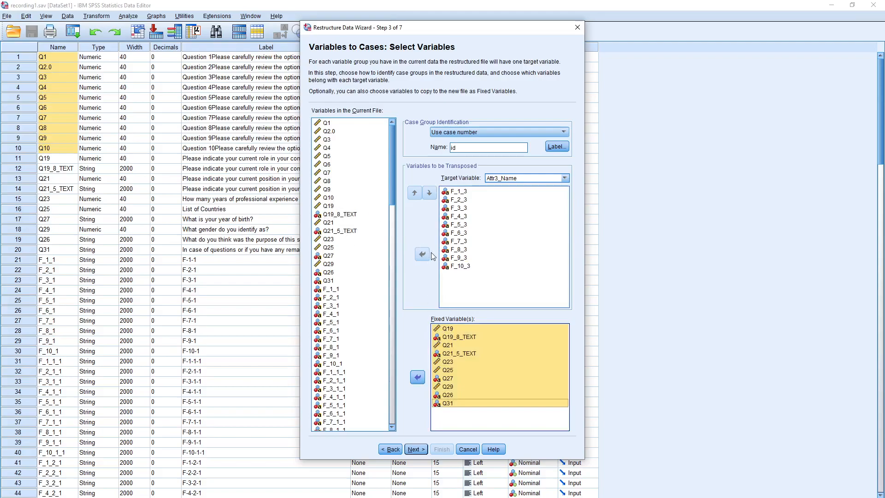
click(565, 179)
scroll(563, 201, up, 5)
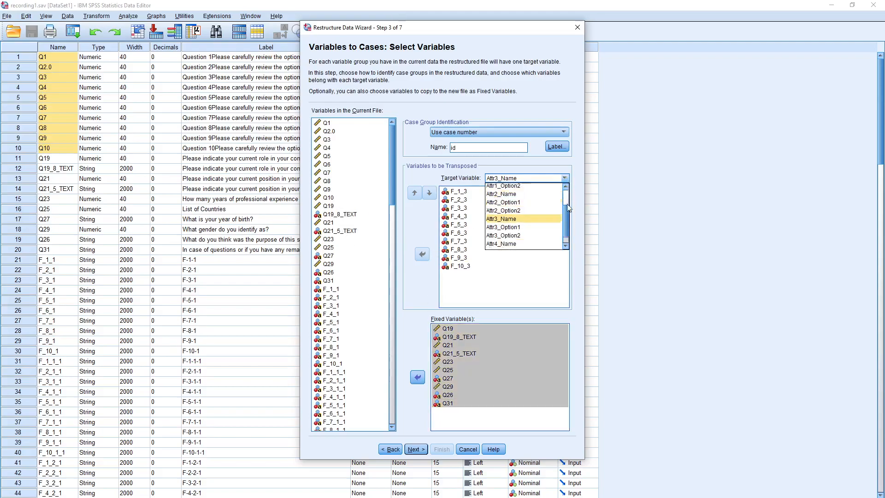
click(503, 187)
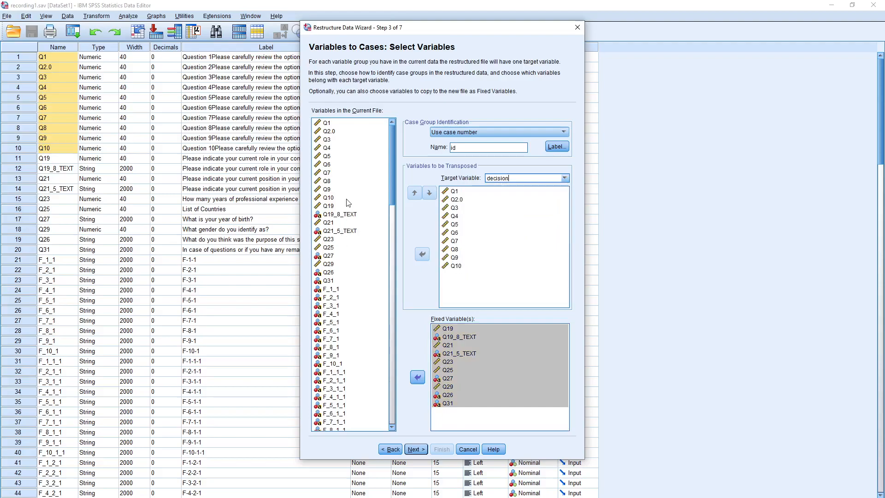
mouse_move(392, 180)
mouse_down()
mouse_move(386, 395)
mouse_move(383, 179)
mouse_up()
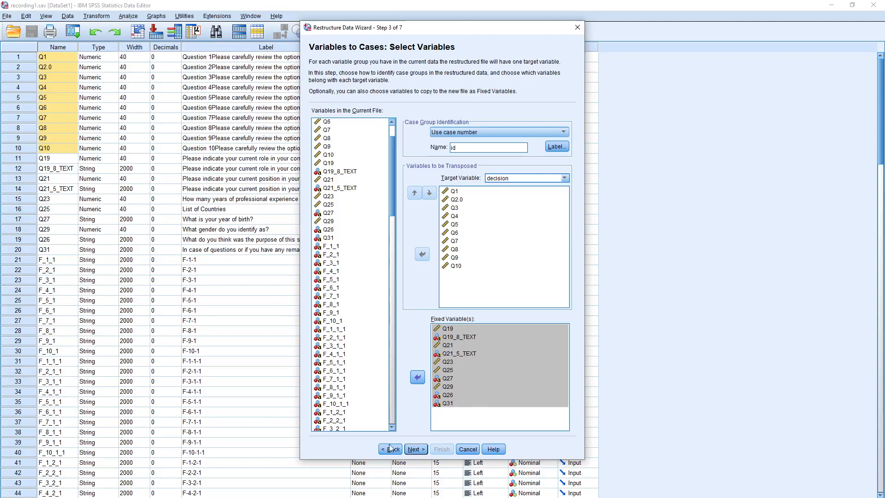
- Create one index variable with sequential numbers and restructure the data now
click(416, 449)
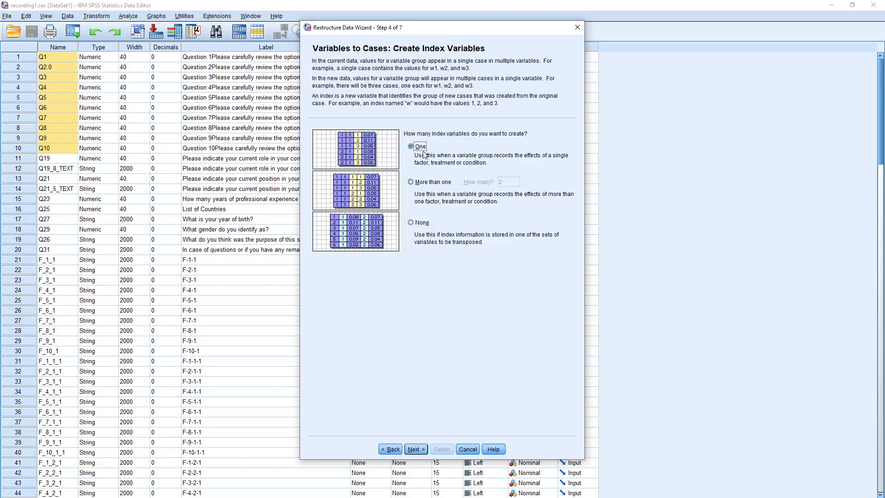
click(416, 449)
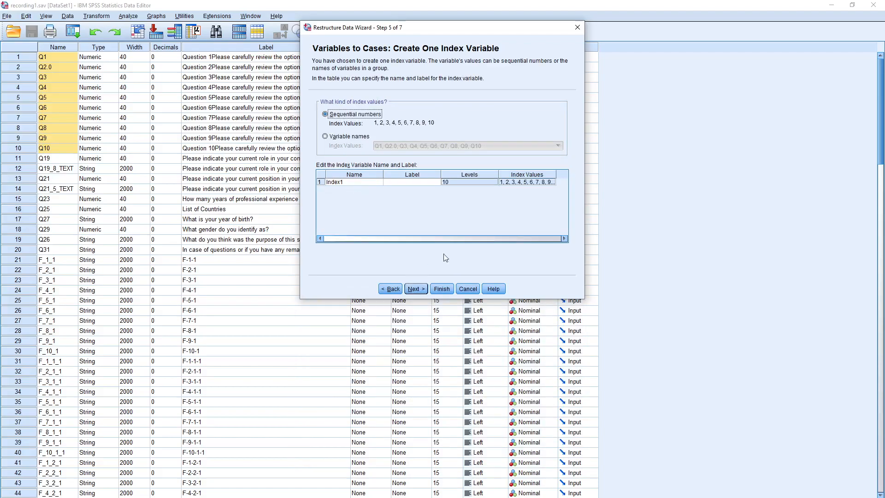
click(424, 291)
click(420, 291)
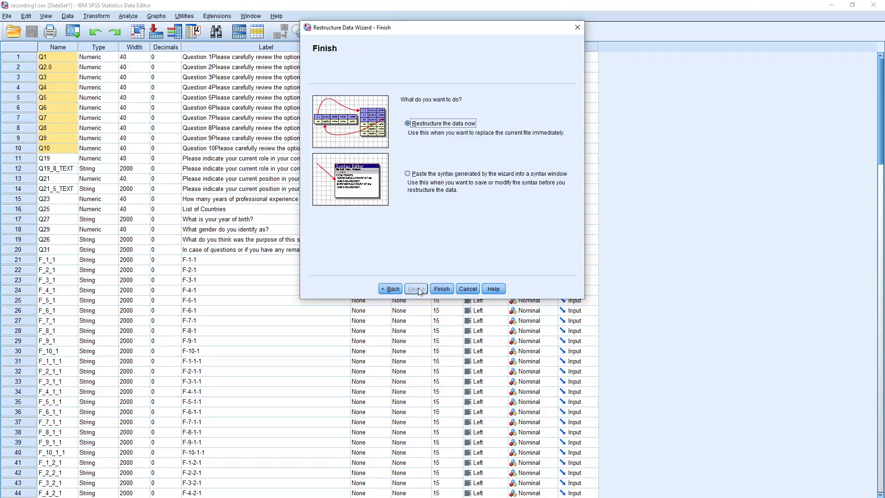
click(441, 289)
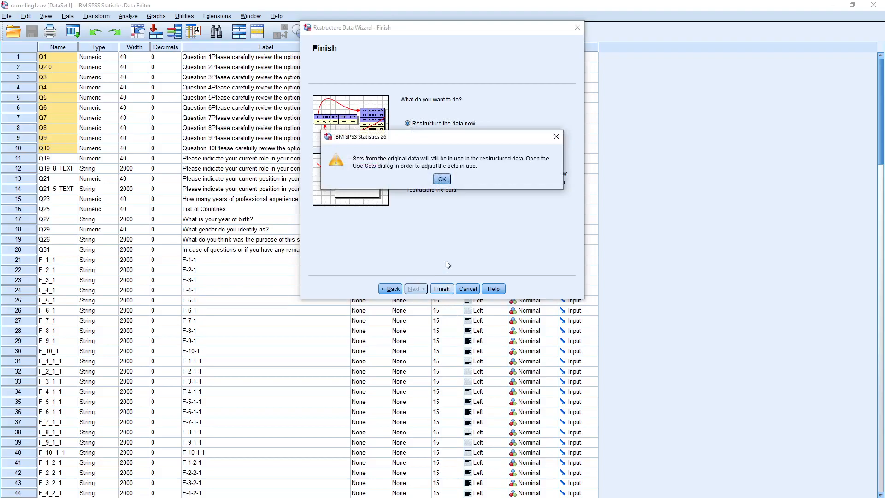
click(441, 179)
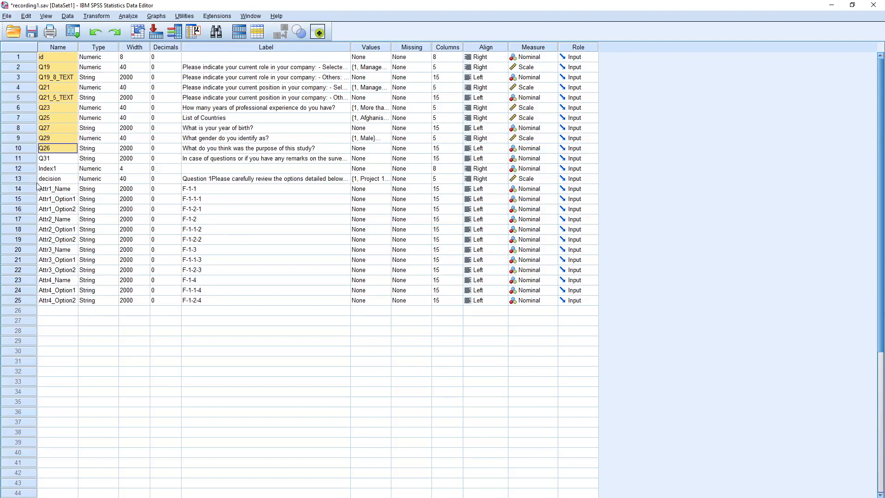
- Examine the restructured data for Attr1_Name, Attr1_Option1 and Attr1_Option2 in the first case and their variable definitions
click(53, 193)
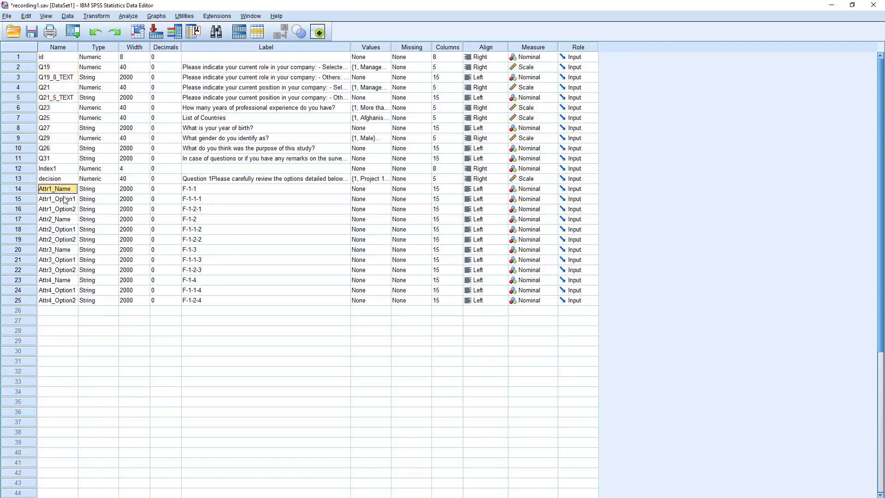
double_click(24, 190)
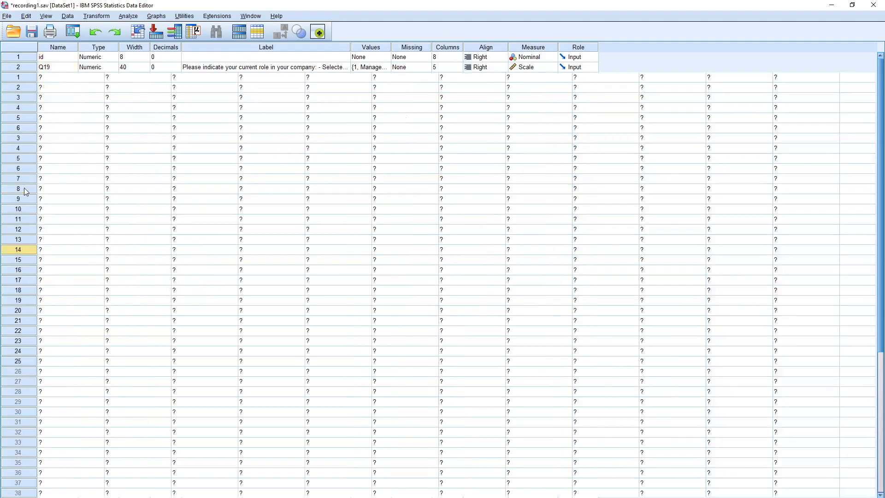
click(75, 77)
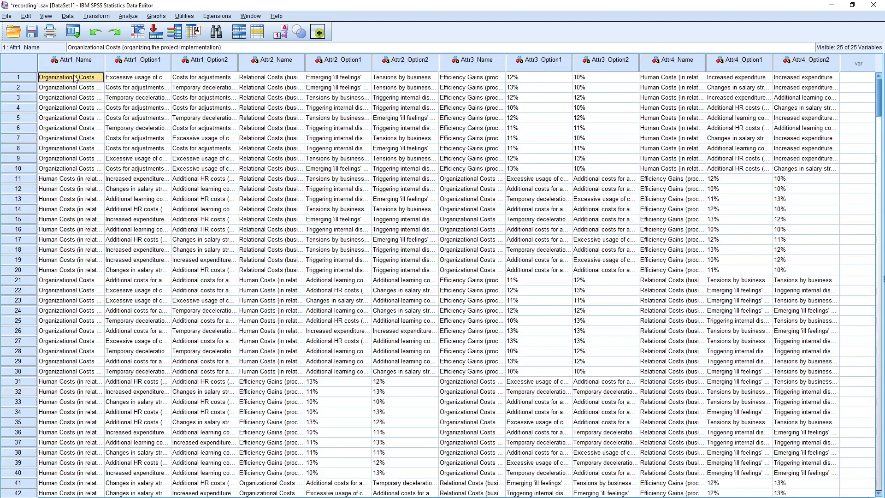
click(141, 79)
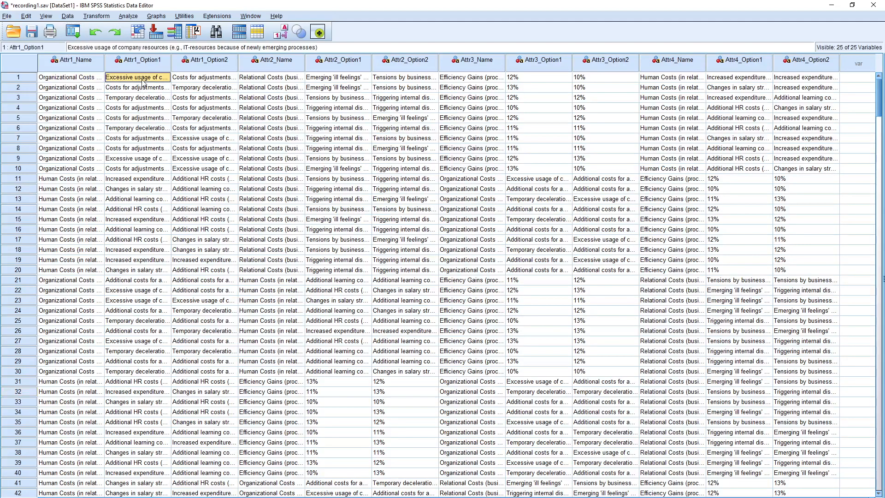
click(183, 76)
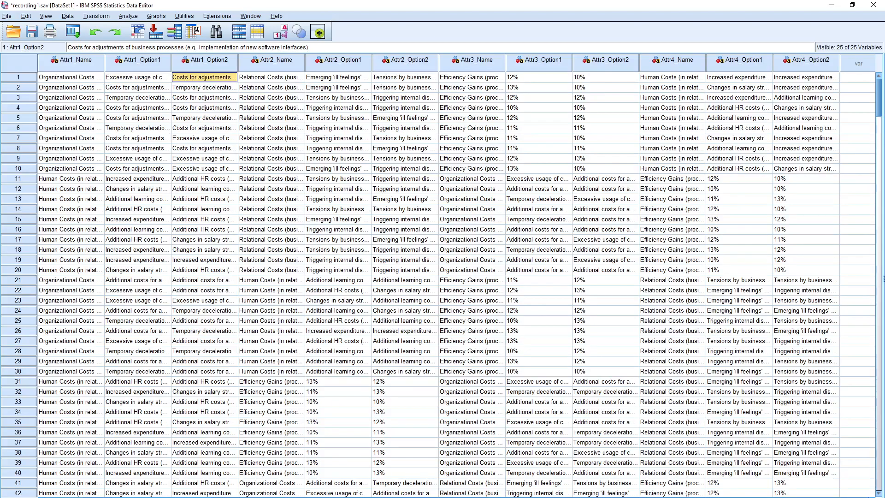
click(60, 497)
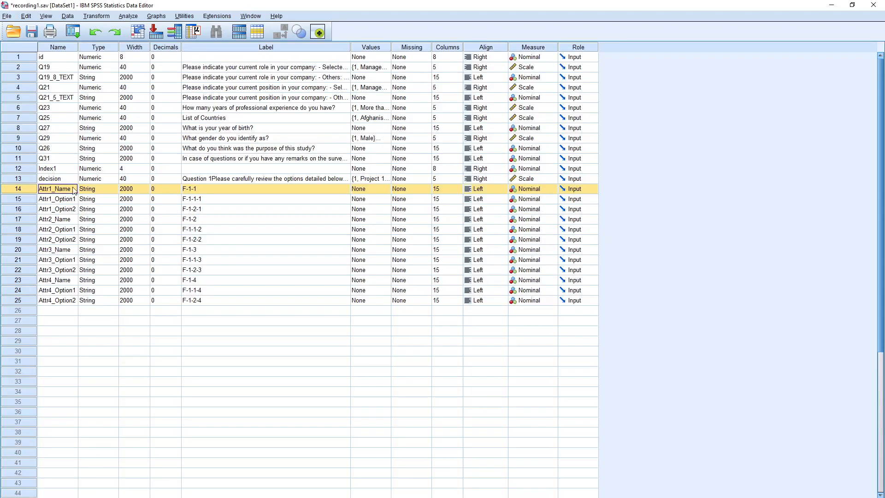
click(65, 201)
click(67, 211)
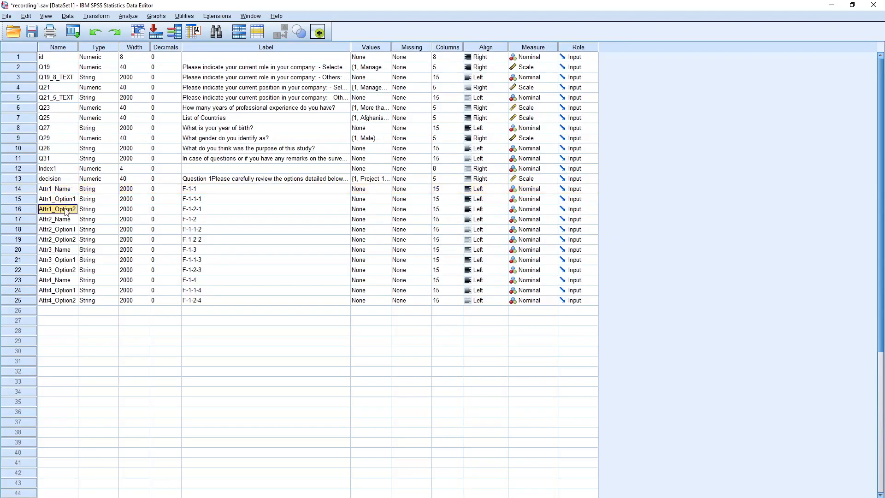
click(64, 200)
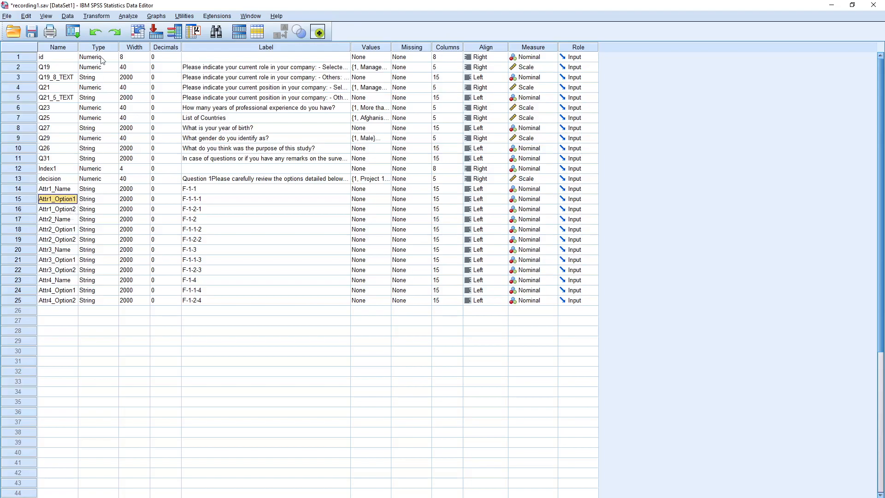
- Start a second restructure of selected variables into cases with 4 variable groups
click(70, 31)
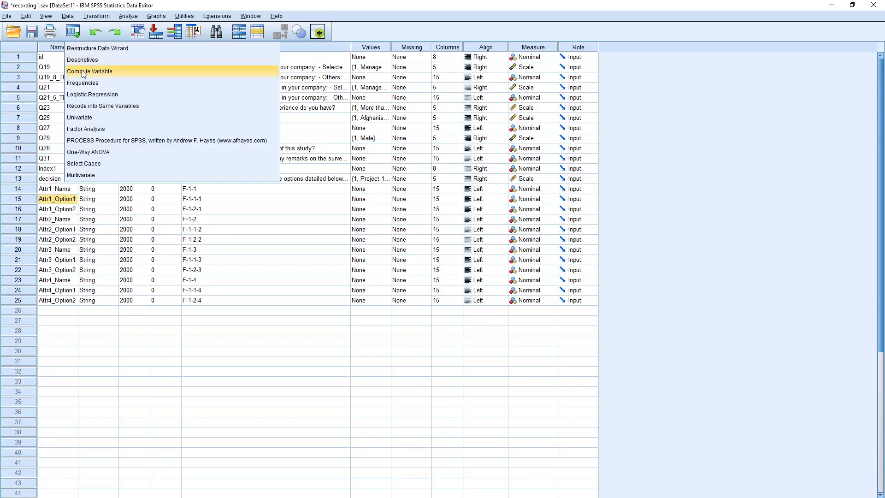
click(94, 50)
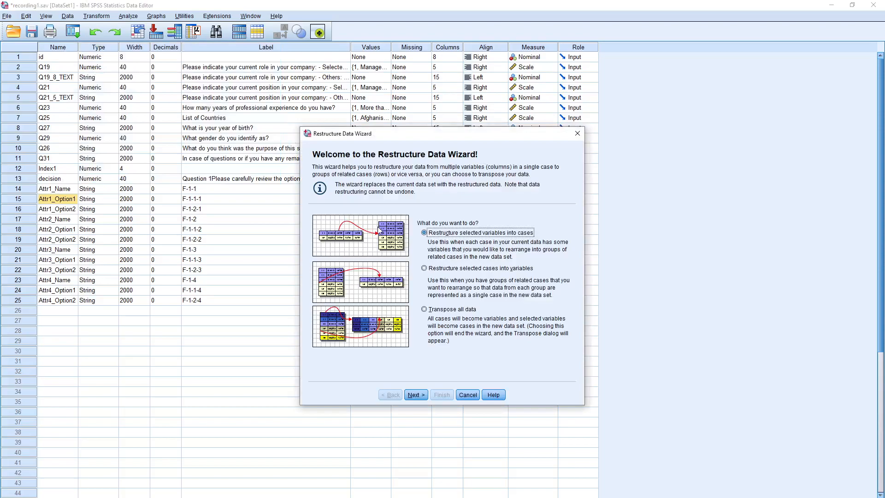
click(415, 395)
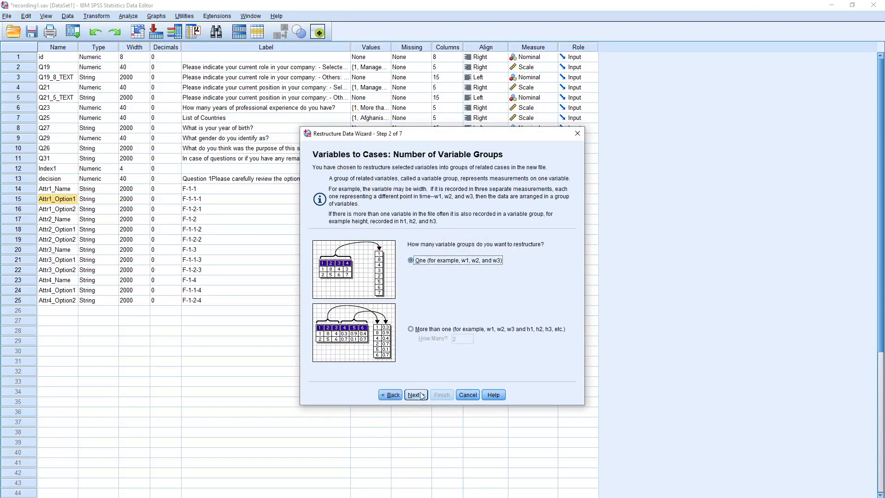
click(430, 330)
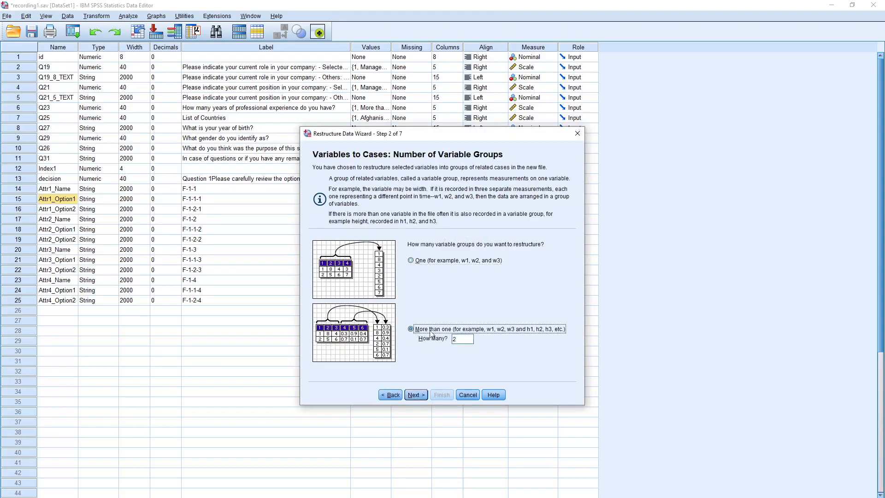
click(465, 339)
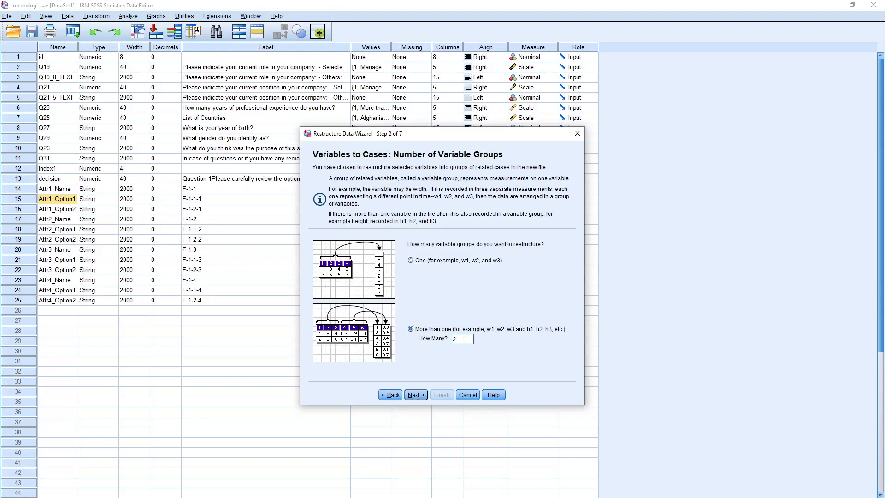
text(4)
click(414, 395)
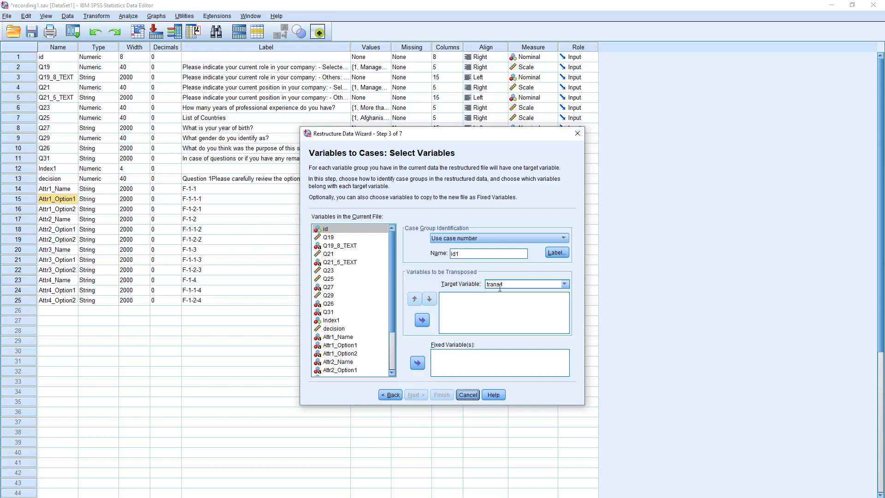
- Rename the target variable trans1 as attr1_choice and assign Attr1_Option1 and Attr1_Option2 to it
click(565, 284)
text(at)
drag(347, 345, 347, 353)
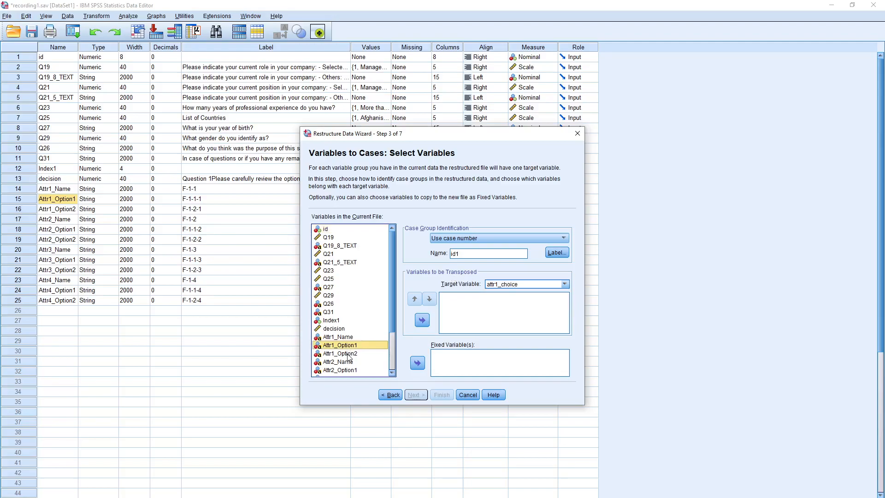
click(424, 321)
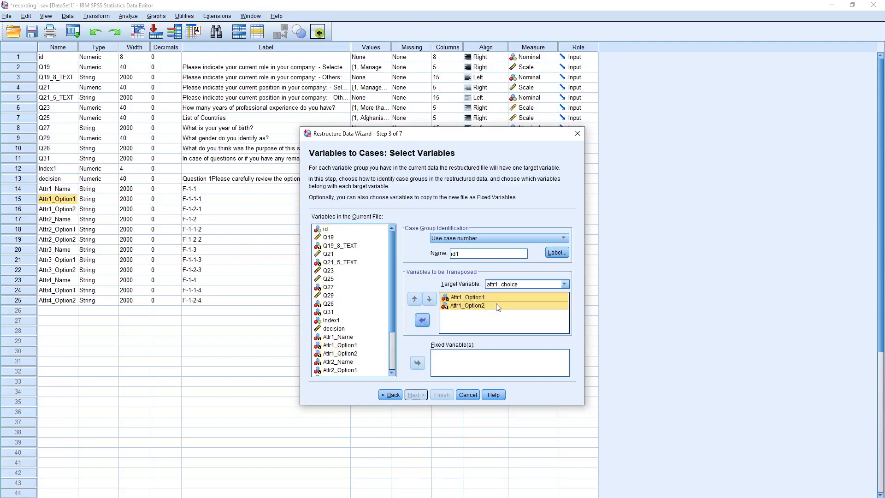
- Rename the target variable trans2 as attr2_choice and assign Attr2_Option1 and Attr2_Option2 to it
click(564, 284)
click(526, 302)
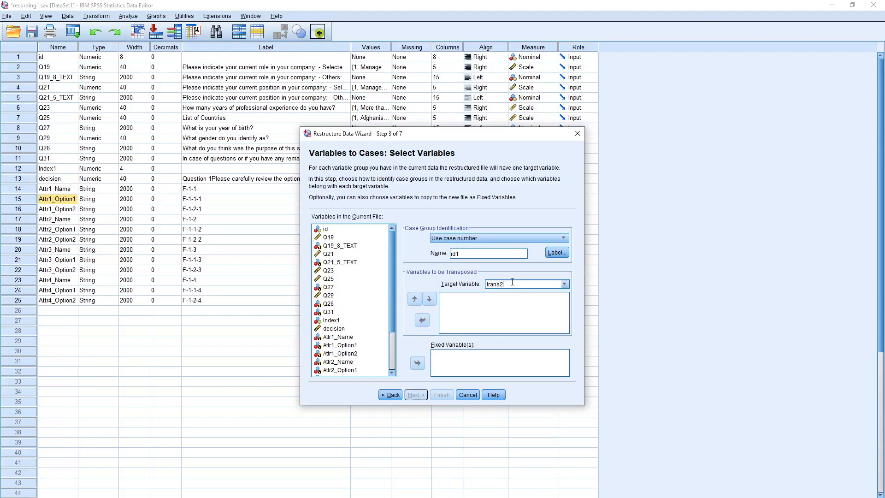
text(at)
click(345, 369)
scroll(357, 363, down, 1)
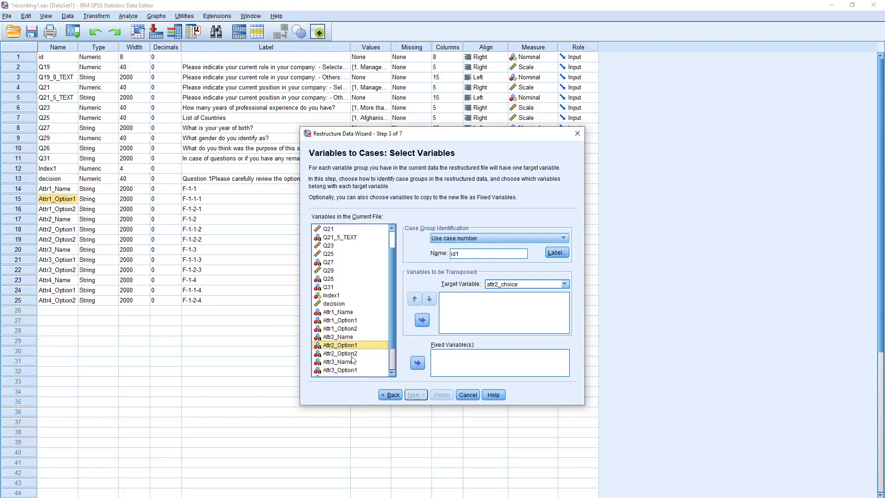
shift+click(350, 353)
click(422, 320)
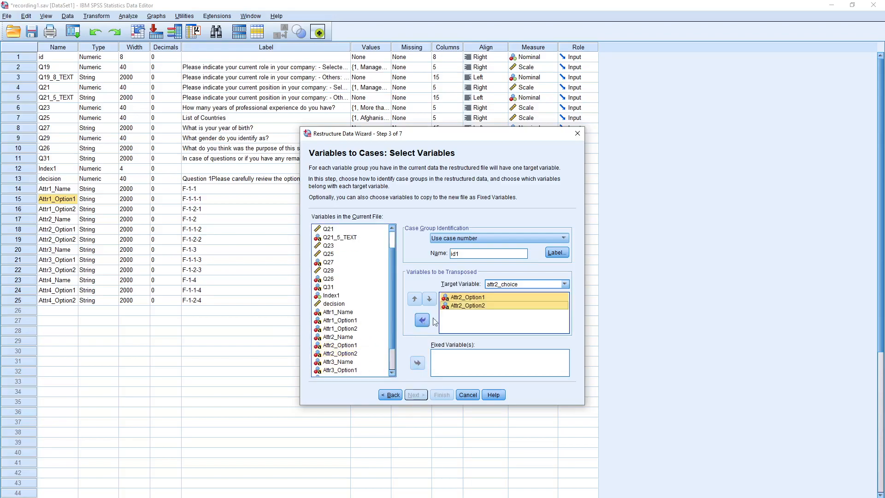
- Rename the target variable trans3 as attr3_choice and assign Attr3_Option1 and Attr3_Option2 to it
click(564, 285)
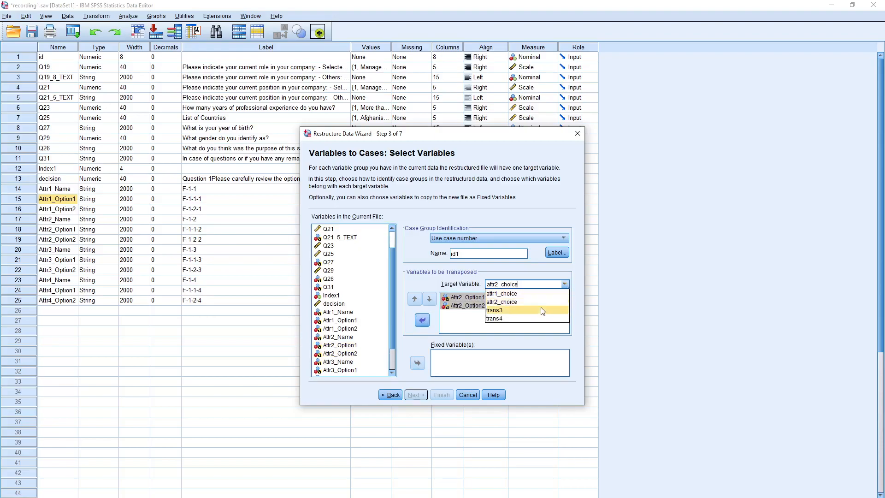
click(504, 310)
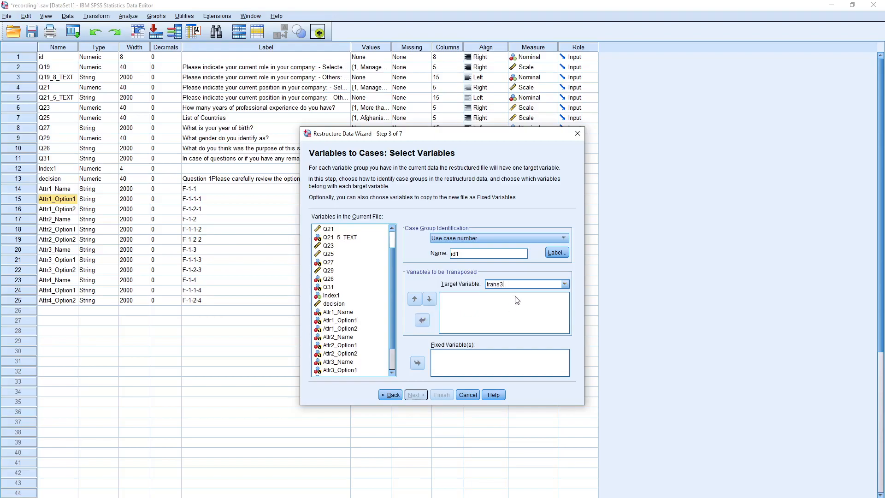
drag(513, 284, 475, 284)
text(at)
click(339, 337)
scroll(342, 339, down, 2)
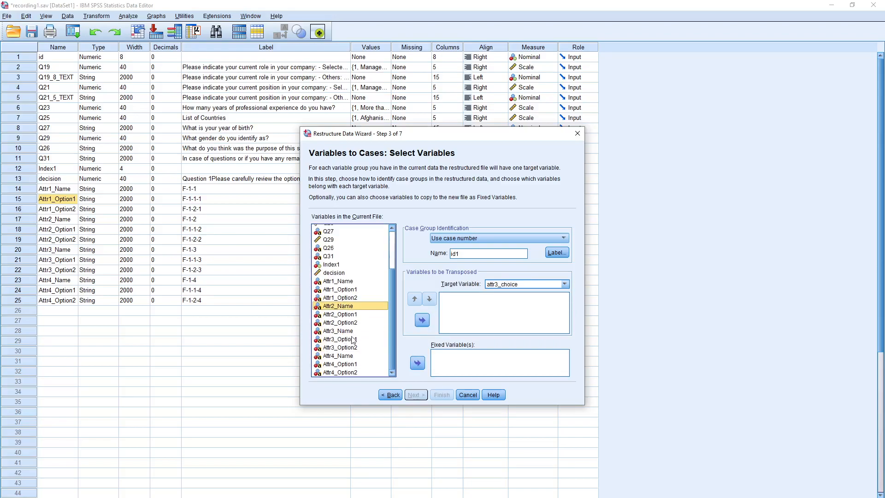
shift+click(348, 339)
shift+click(348, 347)
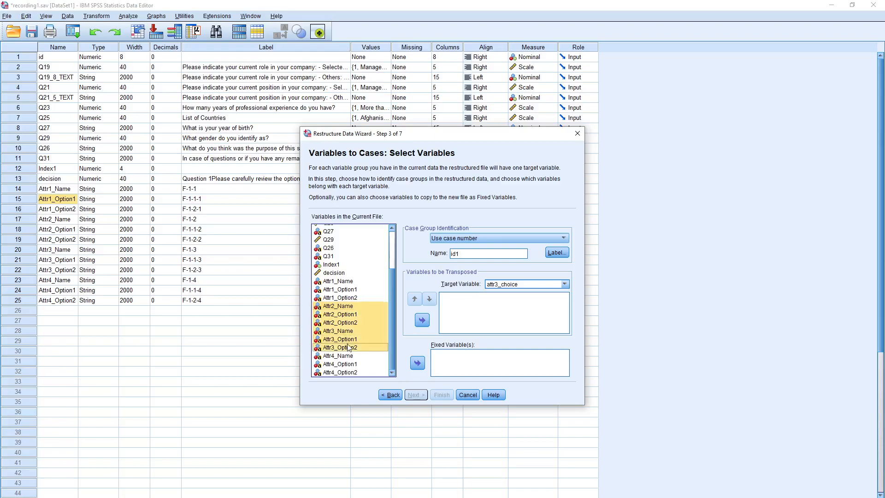
click(348, 347)
shift+click(350, 339)
click(422, 320)
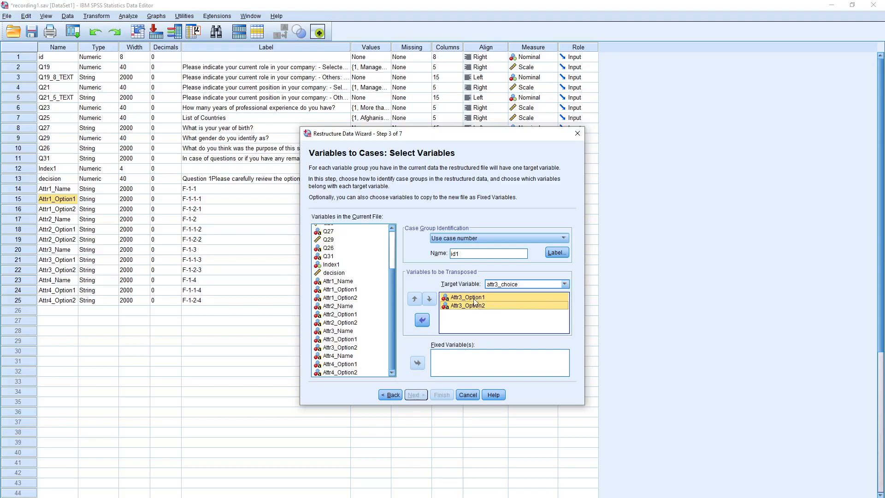
- Rename the target variable trans4 as attr4_choice and assign Attr4_Option1 and Attr4_Option2 to it
click(565, 285)
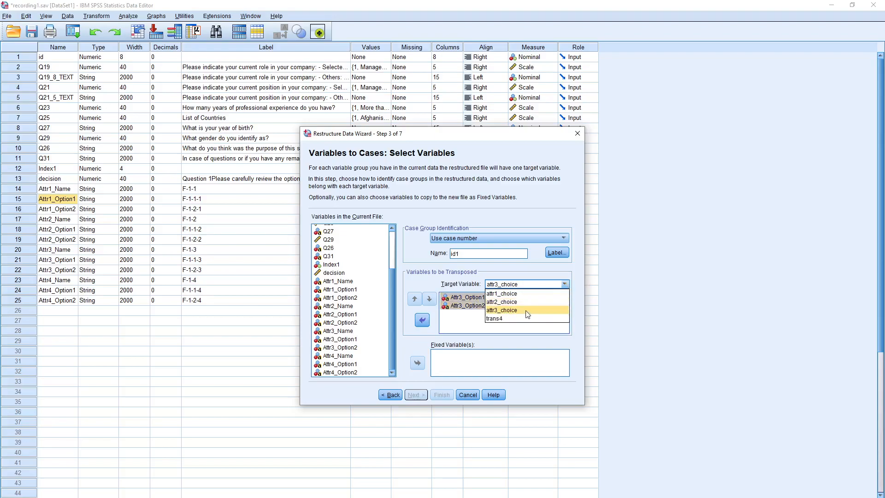
double_click(484, 283)
text(at)
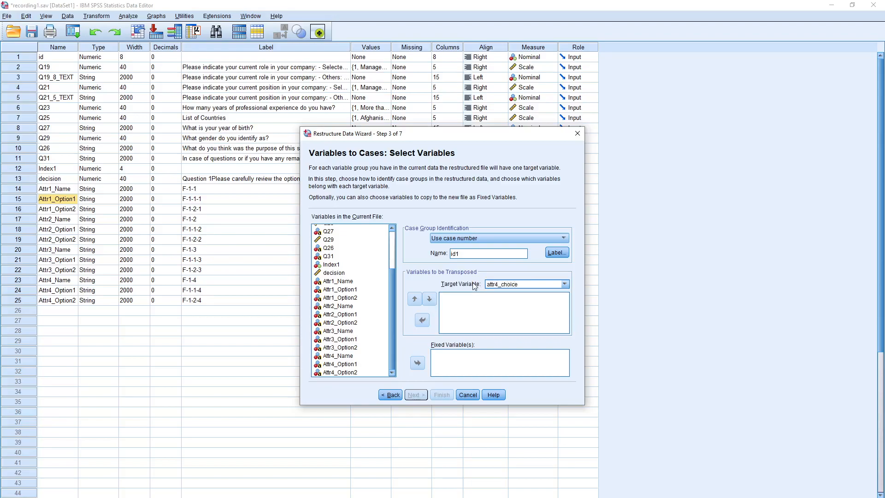
click(349, 364)
shift+click(353, 372)
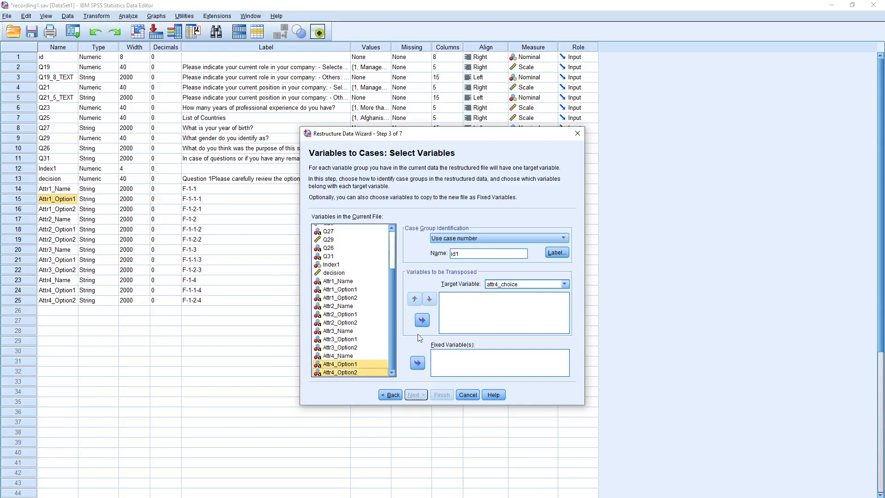
click(422, 320)
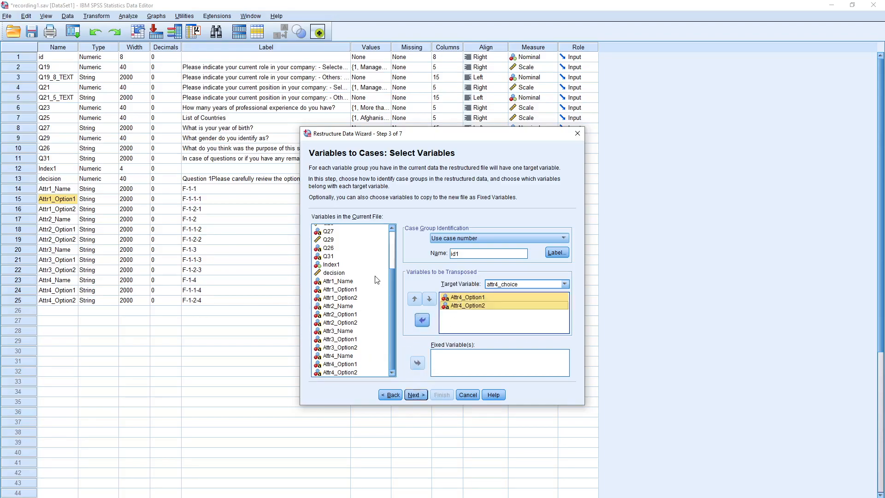
- Add all variables as fixed variables except the Option1 and Option2 variables of the four attributes
scroll(364, 277, up, 5)
click(341, 278)
key(ctrl+a)
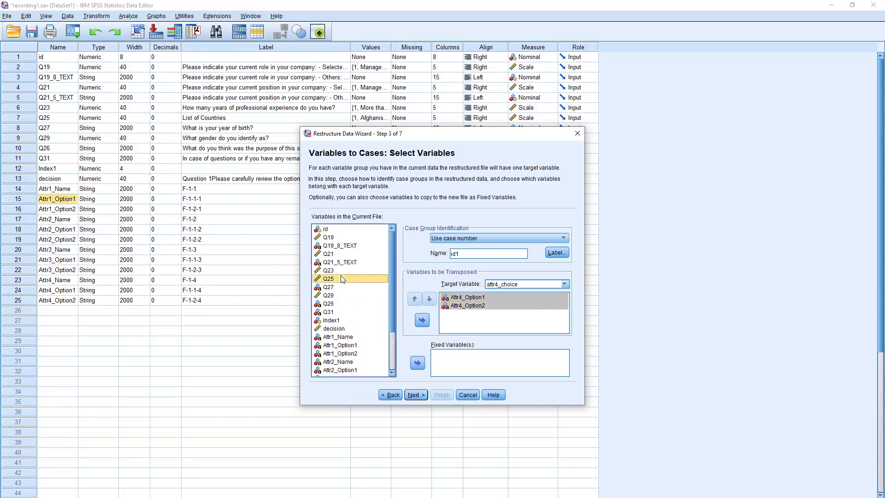
scroll(340, 297, down, 2)
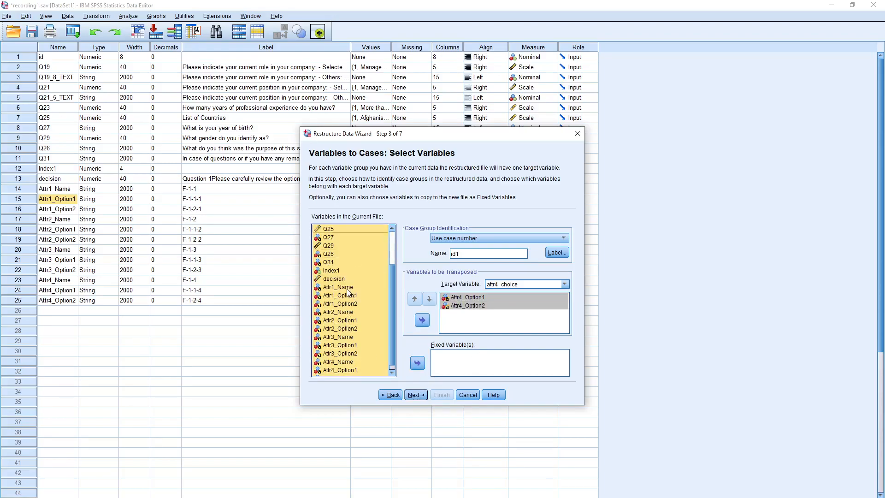
ctrl+click(350, 295)
ctrl+click(350, 303)
ctrl+click(351, 320)
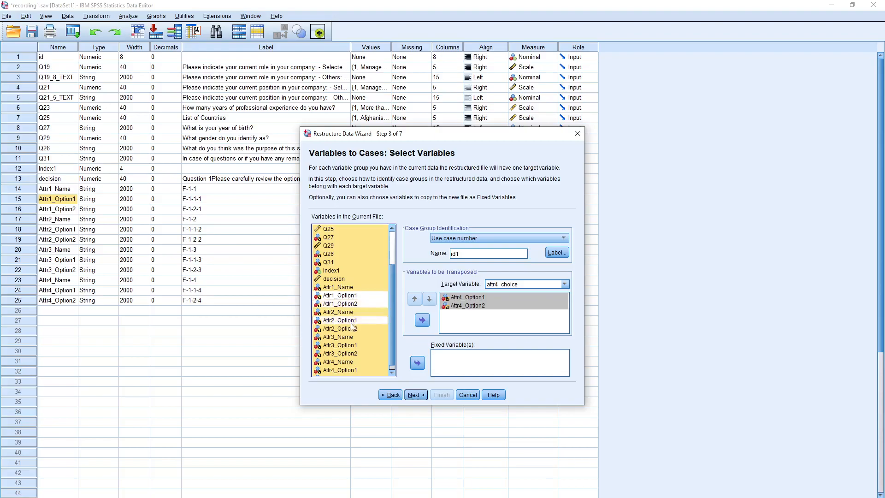
ctrl+click(352, 328)
ctrl+click(348, 346)
ctrl+click(349, 354)
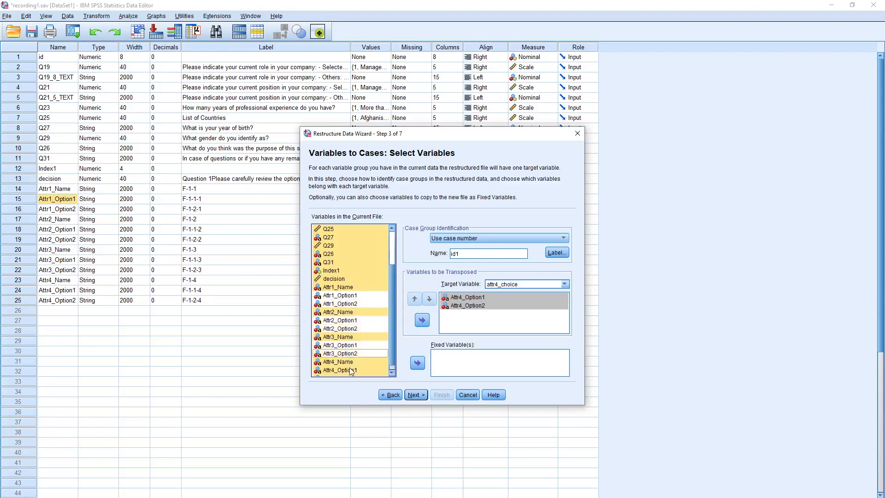
scroll(352, 366, down, 1)
ctrl+click(351, 364)
ctrl+click(351, 373)
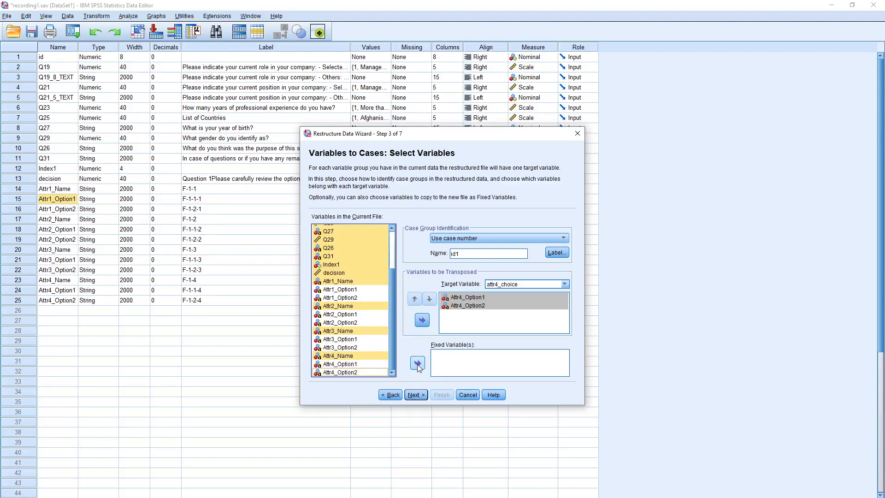
mouse_move(392, 337)
mouse_down()
mouse_move(408, 295)
mouse_move(392, 308)
mouse_move(394, 343)
mouse_up()
click(416, 395)
click(390, 395)
click(417, 363)
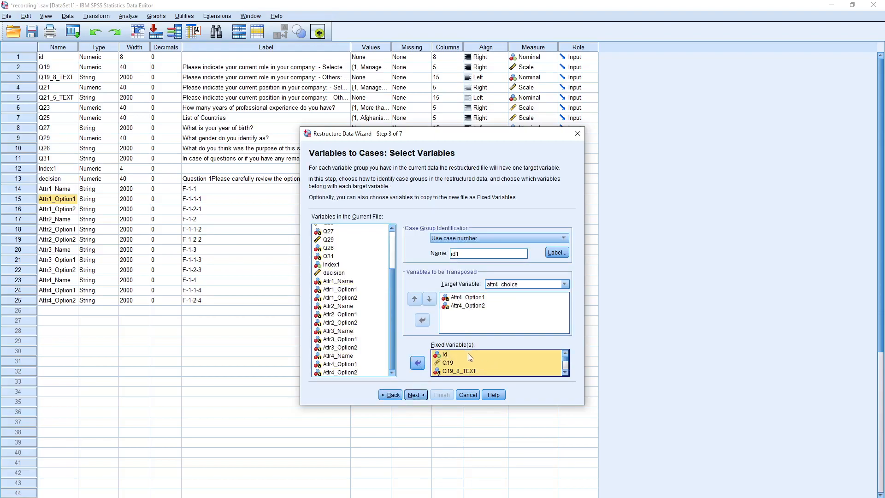
- Create one index variable with sequential numbers and name it Index2
click(422, 395)
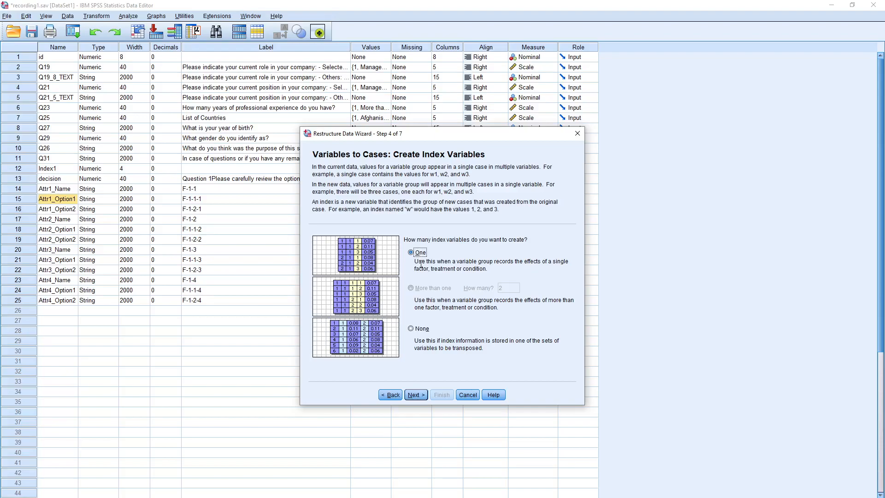
click(423, 396)
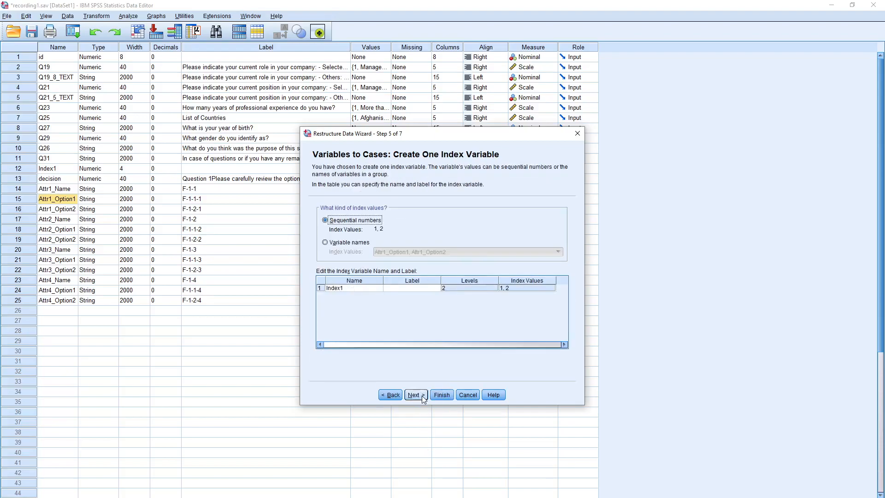
click(348, 288)
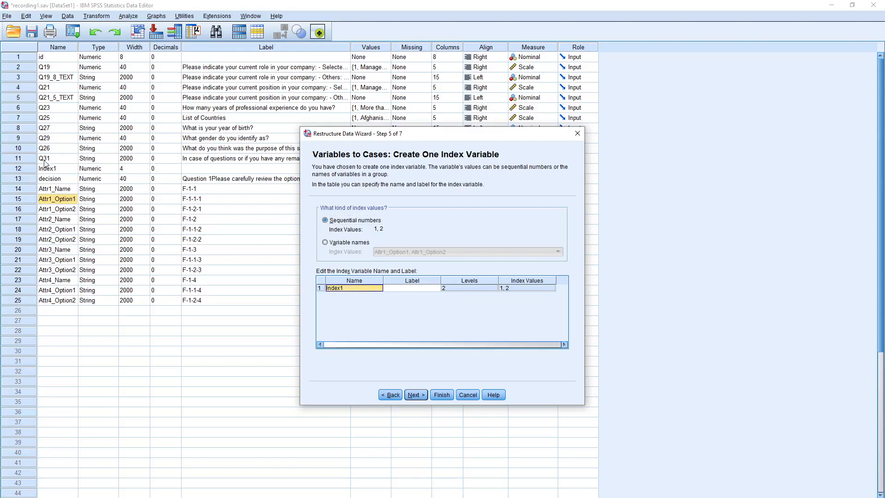
click(350, 289)
click(415, 395)
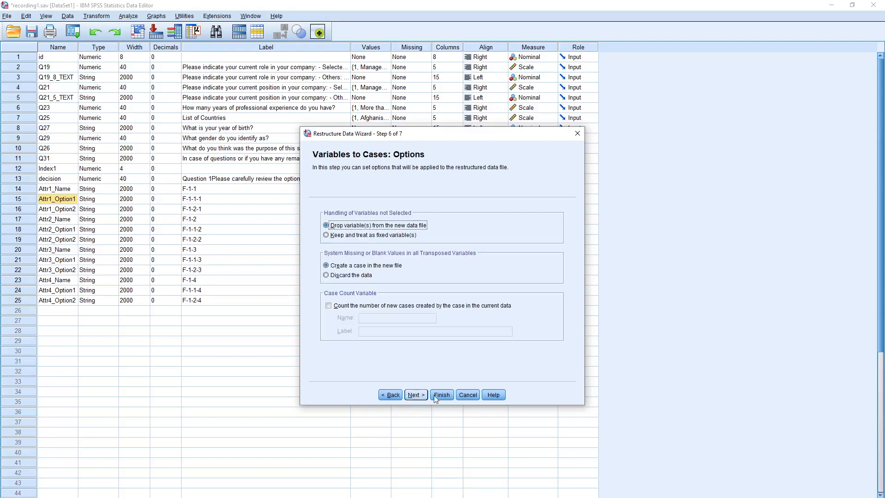
- Restructure the data now with the default options and check the Index2 values of the first two cases in the data
click(426, 395)
click(442, 395)
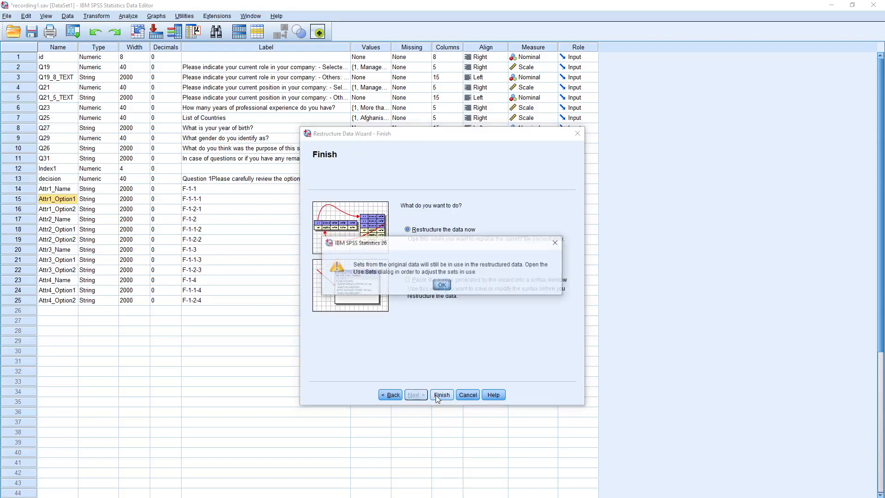
click(442, 284)
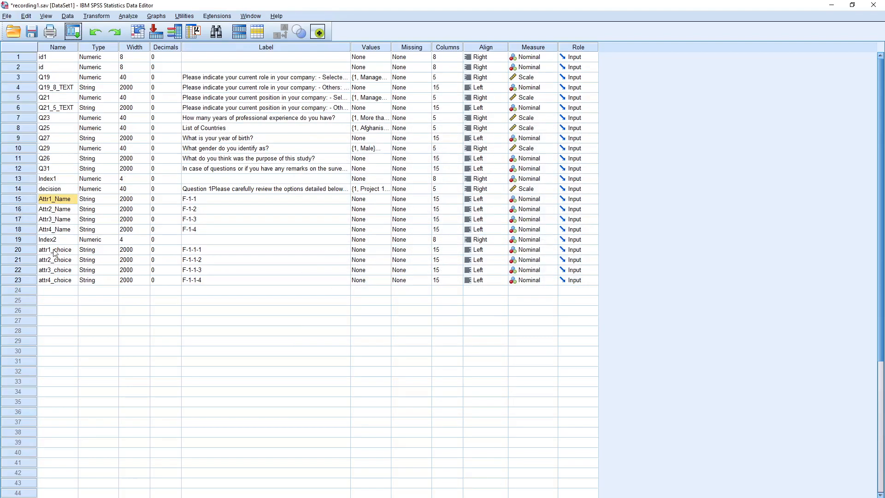
double_click(18, 249)
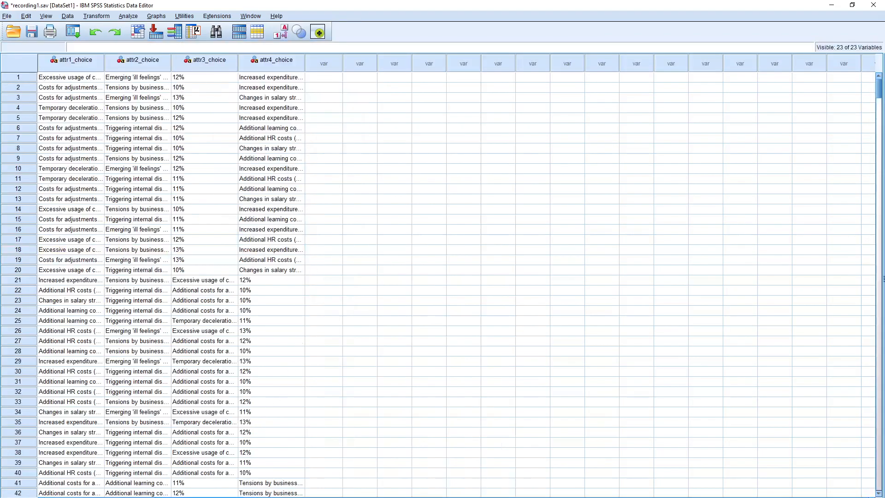
scroll(184, 277, left, 2)
click(124, 78)
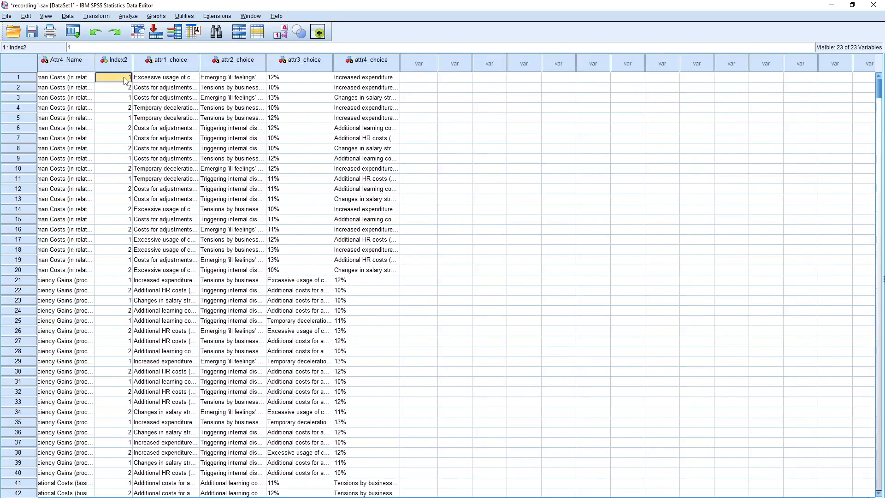
click(125, 88)
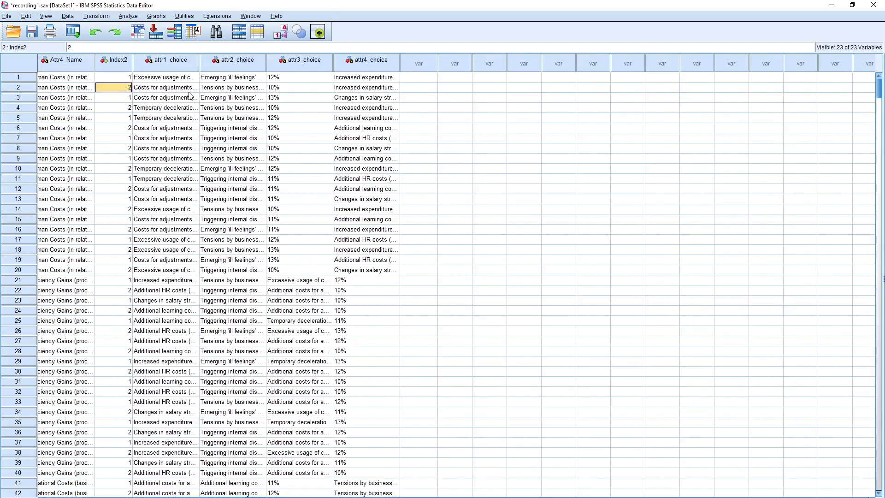
- Save the restructured dataset on the Desktop as recording2.sav
click(6, 16)
click(32, 85)
click(585, 255)
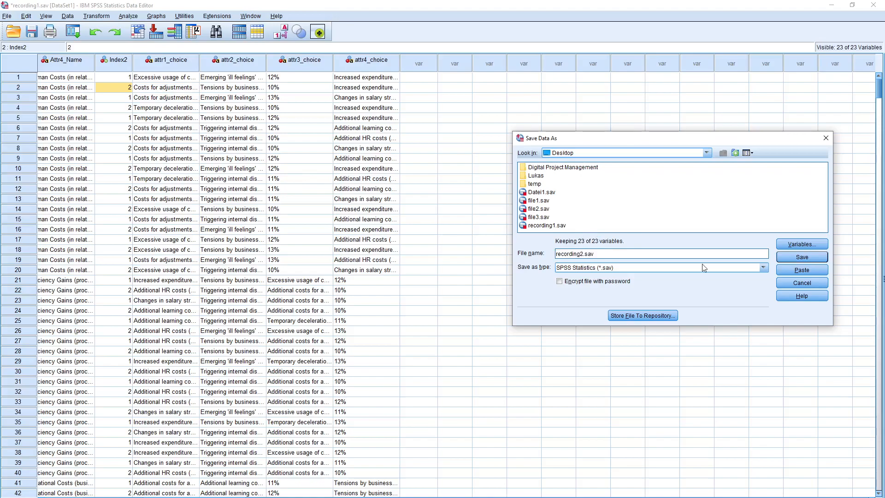
text(2)
click(802, 257)
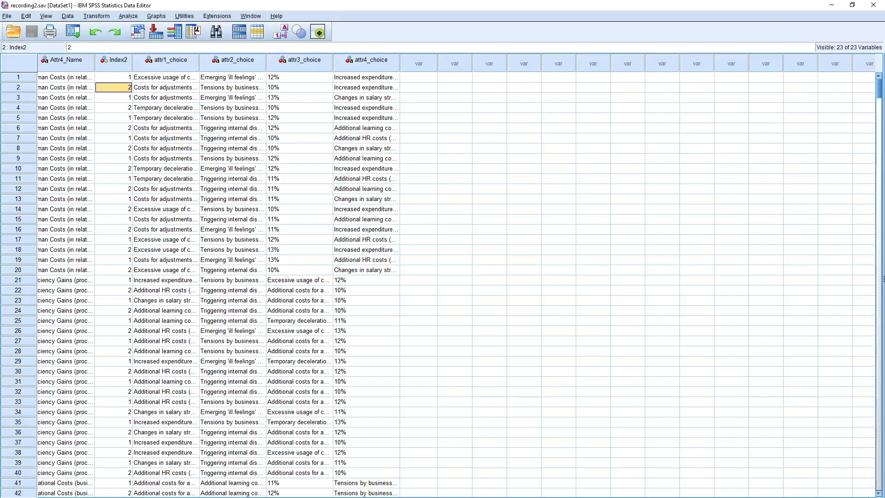
- Switch to Excel 2016 and open a blank workbook
key(super+s)
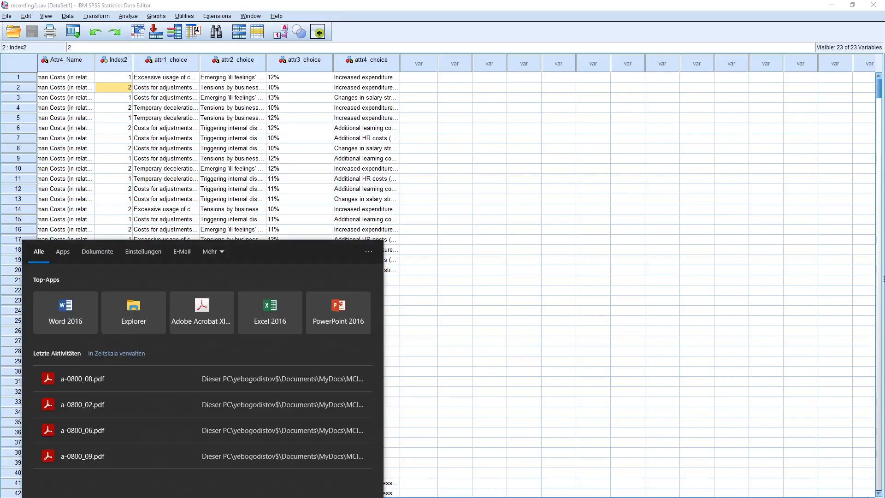
text(excel)
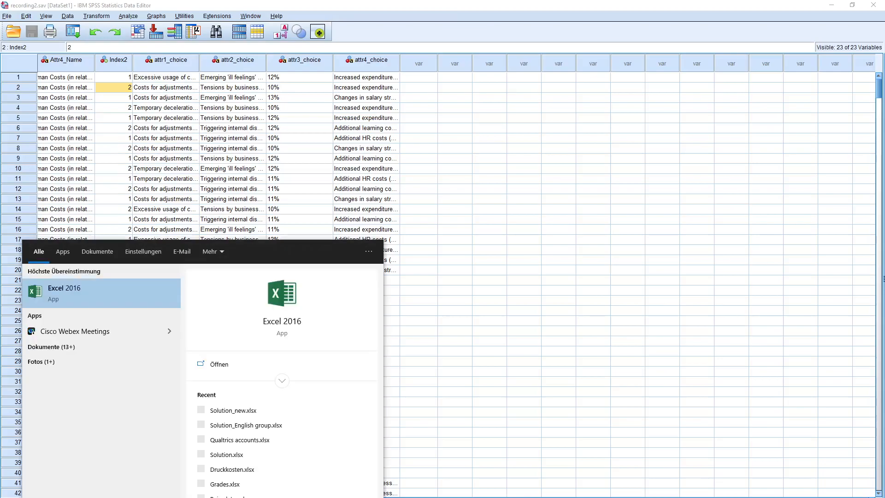
click(108, 294)
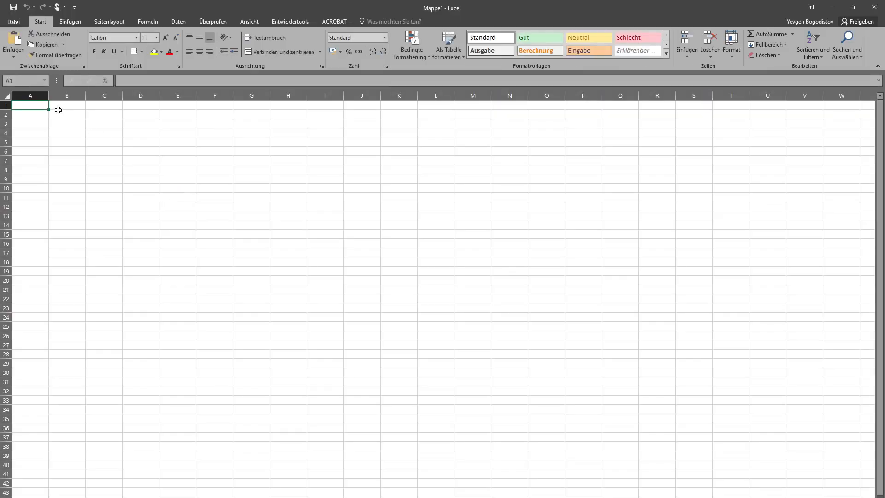
- Enter the heading "Attributes / levels" in A1 and list Org, Pers, Rel and Efficiency below it in A2 to A5
text(Attrib)
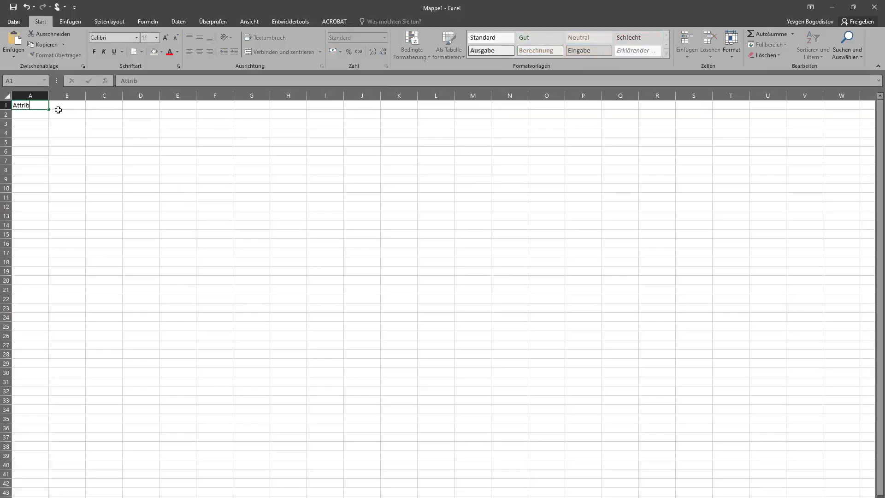
text(utes / levels)
key(Return)
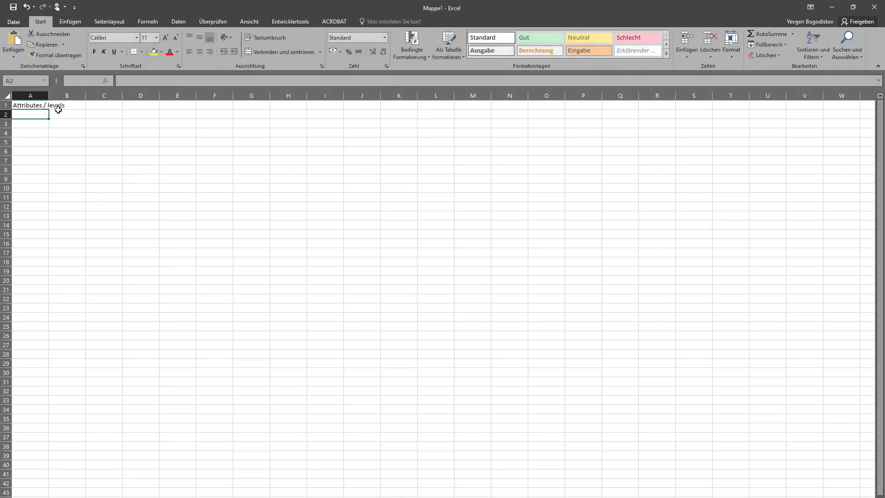
text(Org)
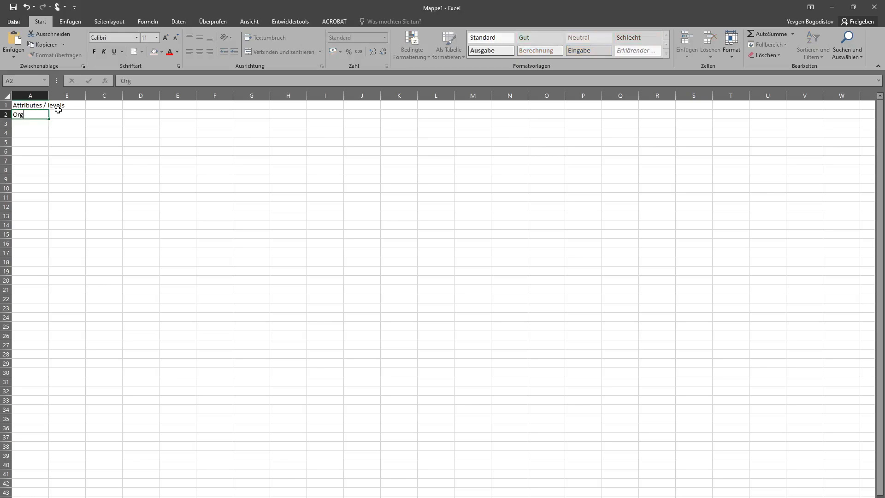
key(Return)
text(Pers)
key(Return)
text(Rel)
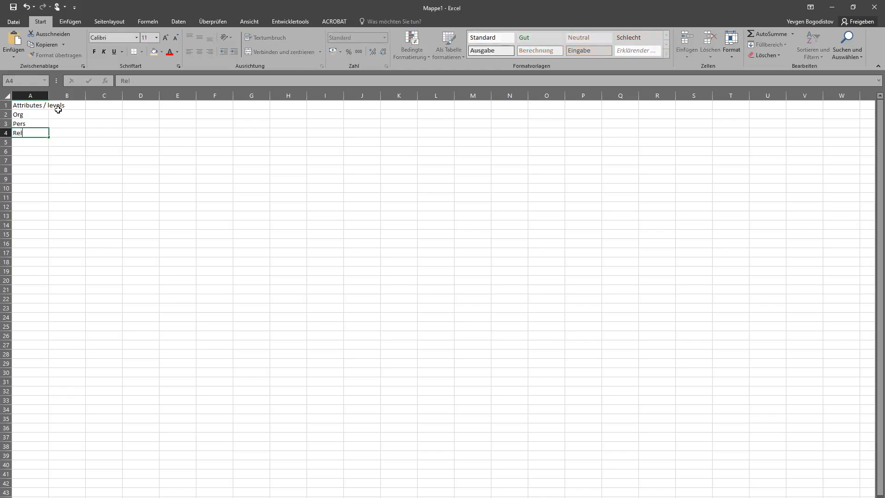
key(Return)
text(Efficiency)
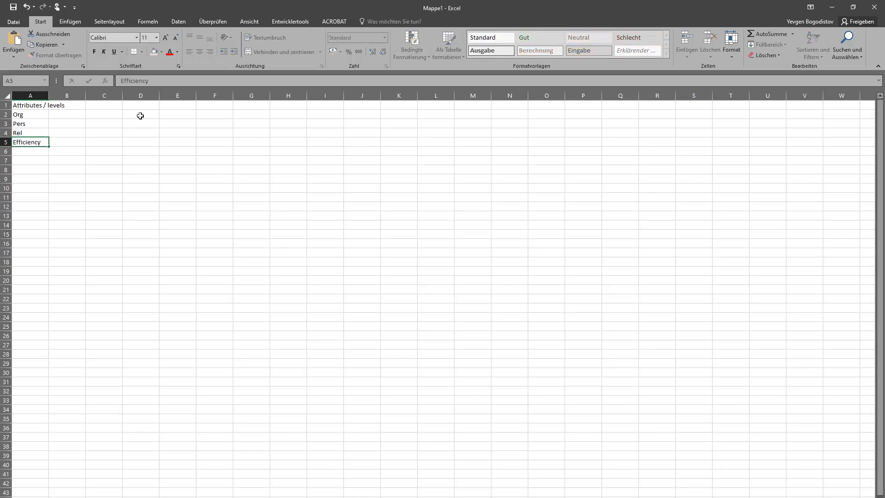
click(67, 187)
click(74, 106)
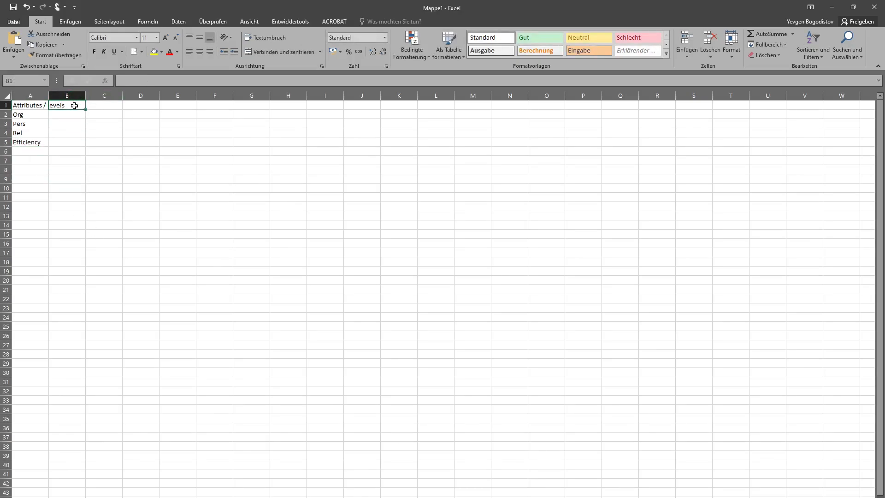
- Enter the level numbers 1, 2, 3 and 4 as column headings in B1 to E1
text(1)
key(Tab)
text(2)
key(Tab)
text(3)
key(Tab)
text(4)
key(Down)
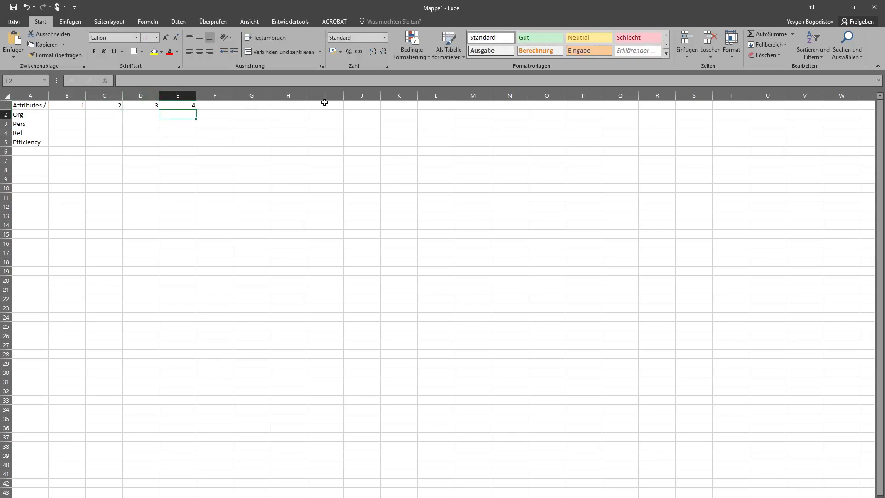
click(63, 115)
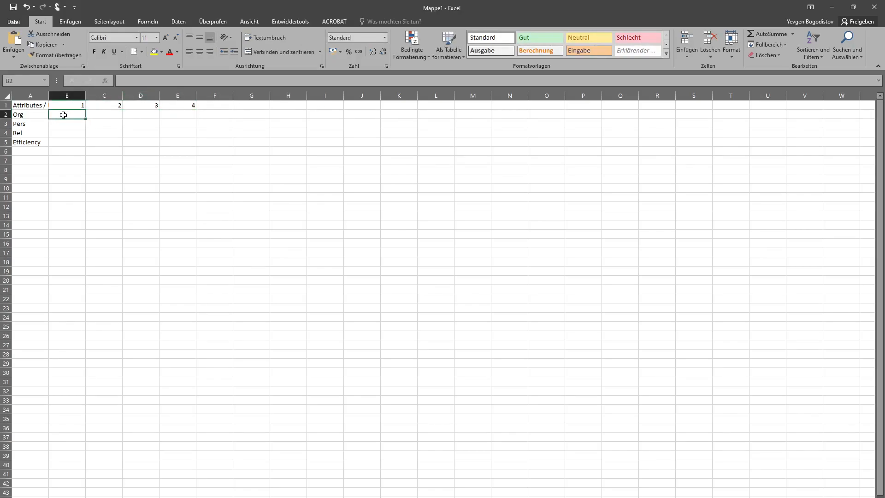
click(102, 114)
click(137, 116)
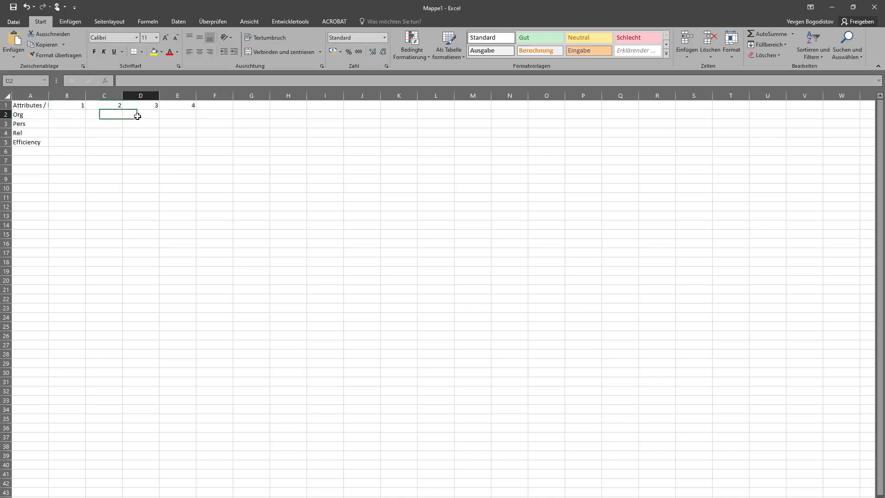
click(179, 112)
click(74, 113)
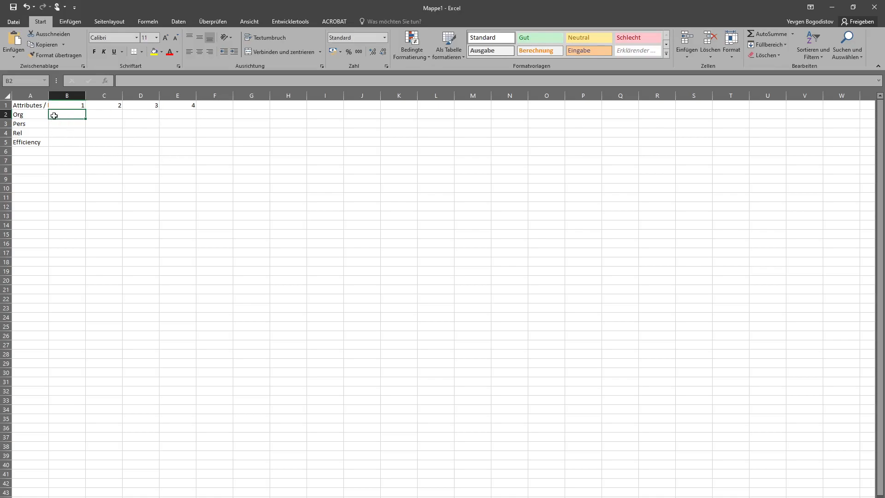
click(58, 141)
click(91, 142)
click(149, 145)
click(189, 145)
click(61, 141)
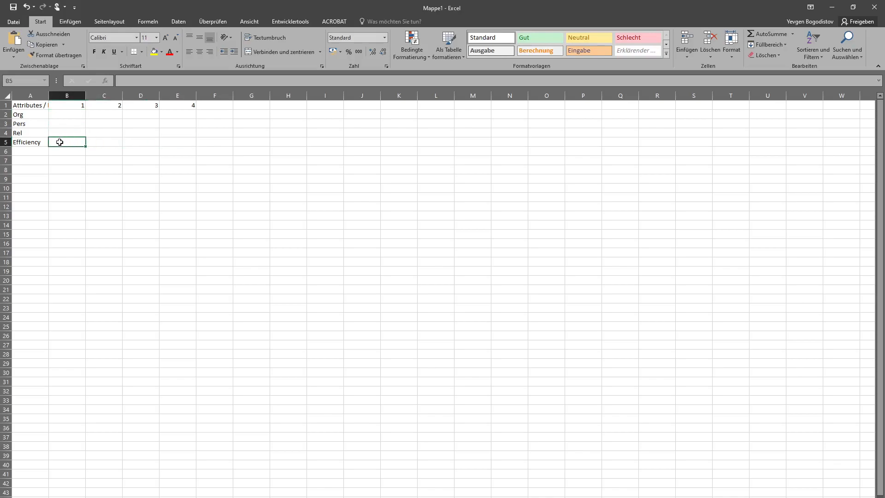
click(31, 143)
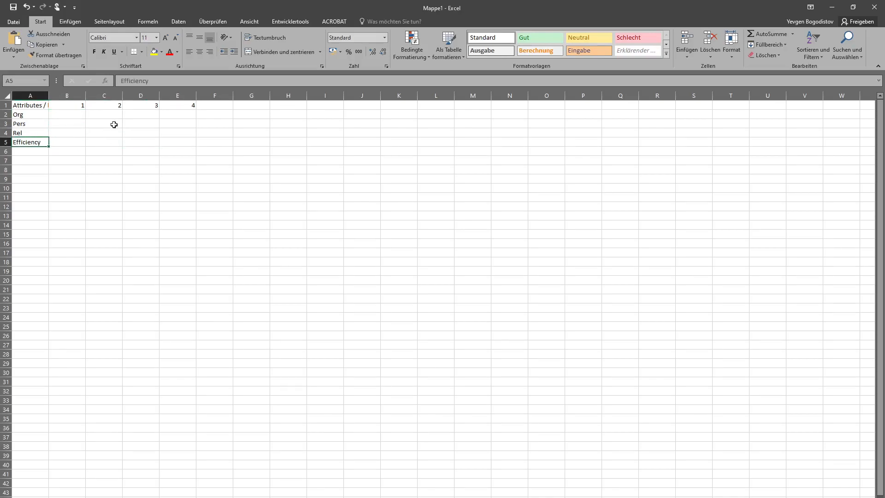
- Copy the attr1_choice text of case 1, starting "Excessive usage of company resources", from SPSS into Excel cell B2 as Org level 1
click(69, 116)
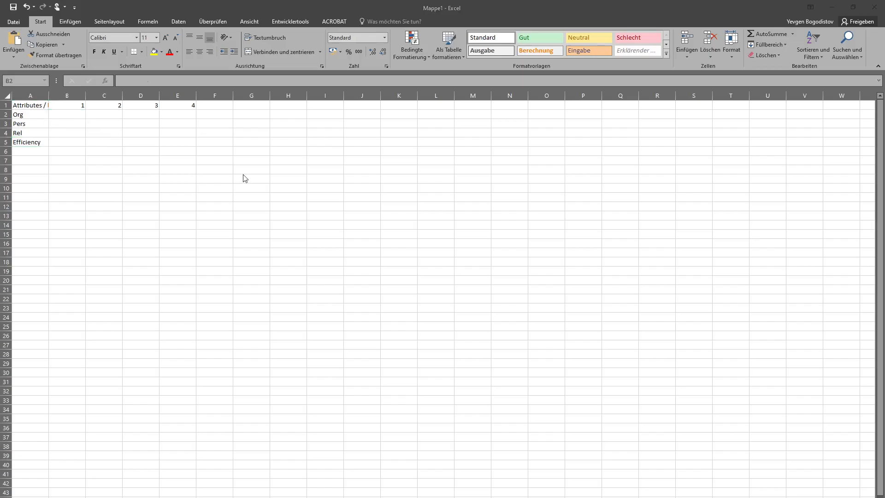
key(alt+Tab)
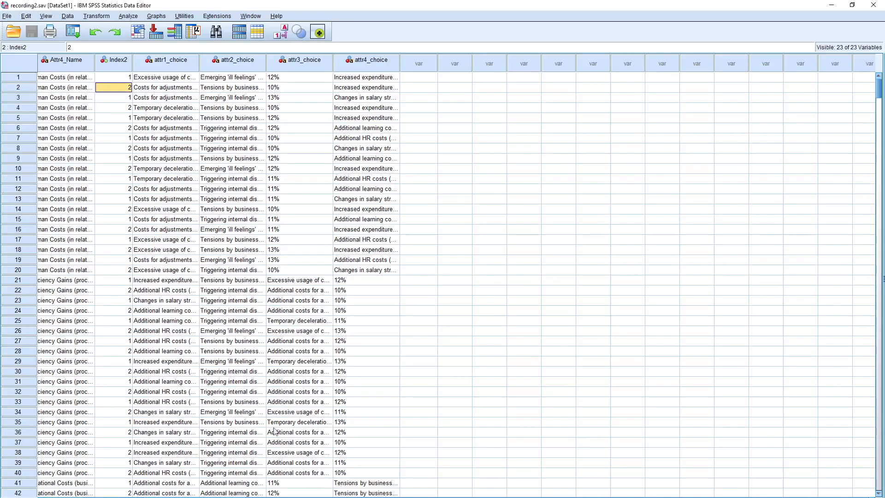
scroll(452, 277, left, 5)
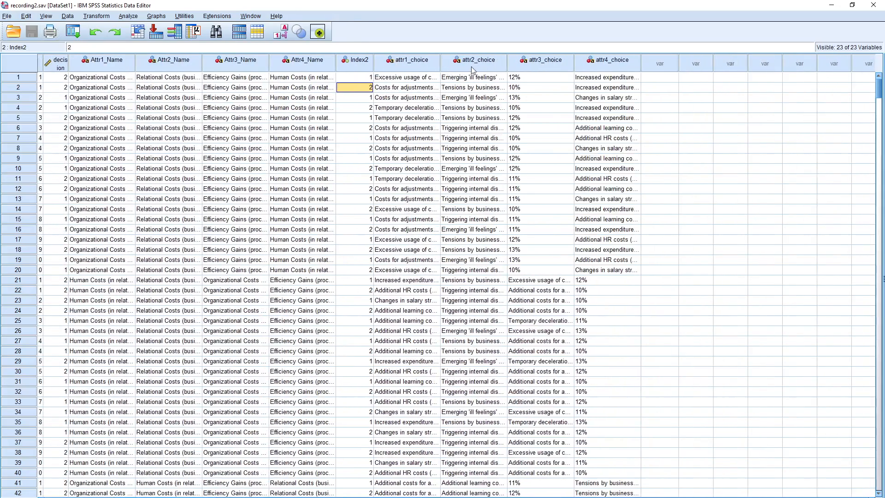
click(413, 80)
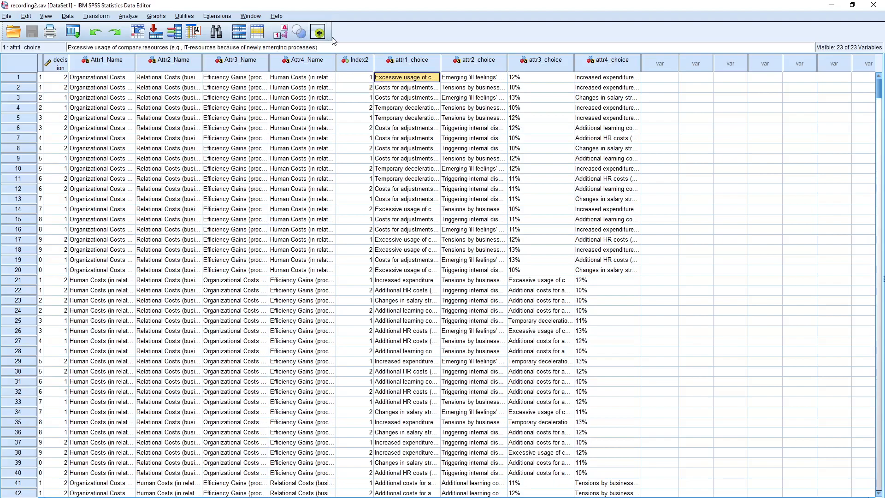
drag(317, 48, 143, 49)
click(144, 49)
click(409, 98)
click(406, 80)
key(alt+Tab)
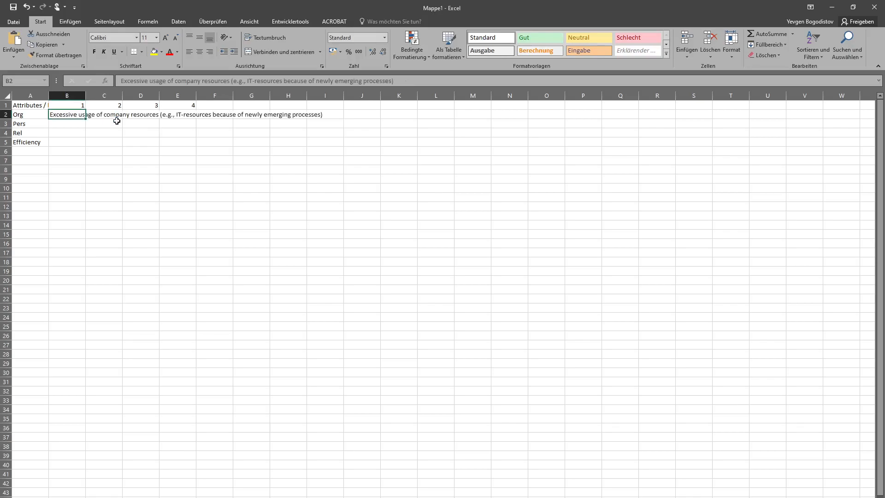
- Copy case 2's attr1_choice text, starting "Costs for adjustments of business processes", from SPSS into Excel cell C2 as Org level 2
click(116, 118)
key(alt+Tab)
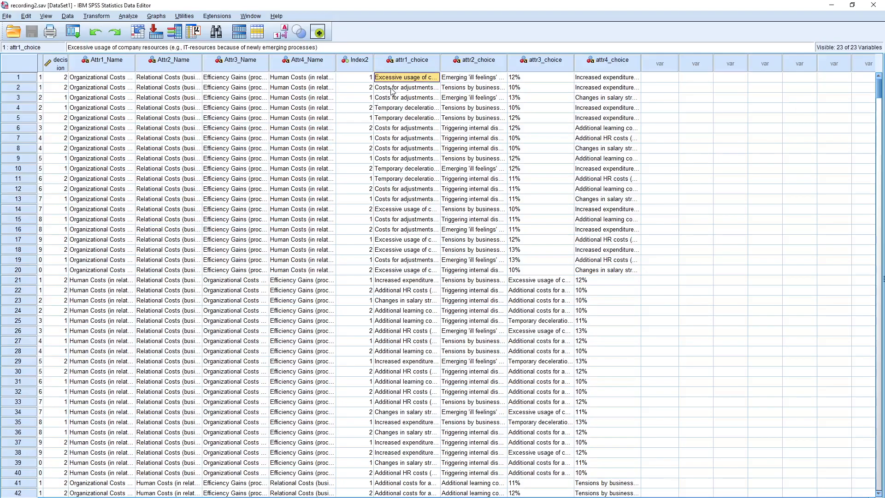
click(392, 91)
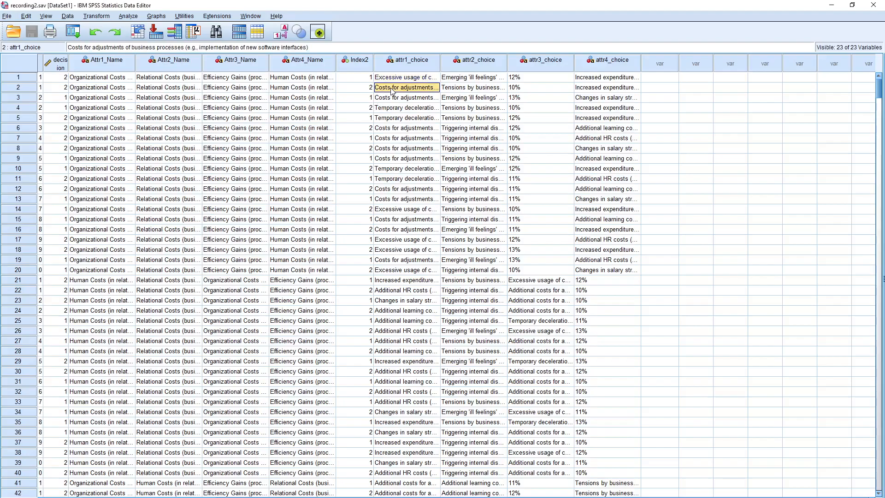
key(alt+Tab)
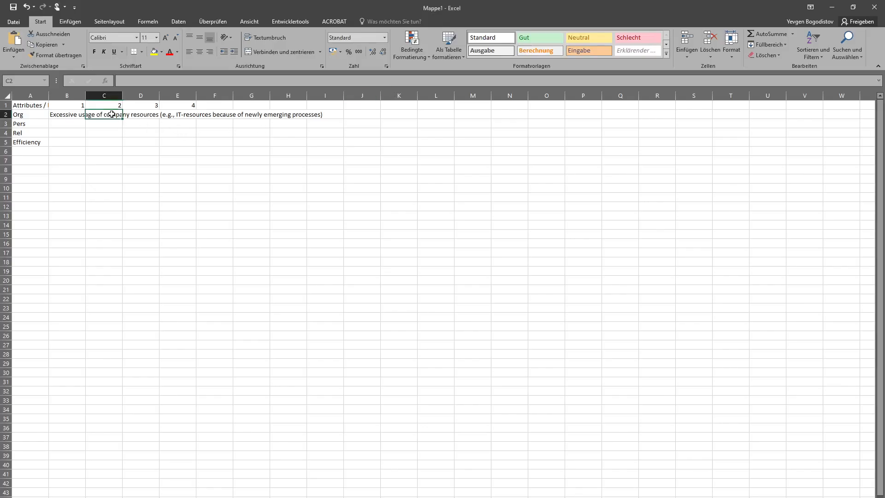
text(Costs for adjustments of business processes (e.g., implementation of new software interfaces))
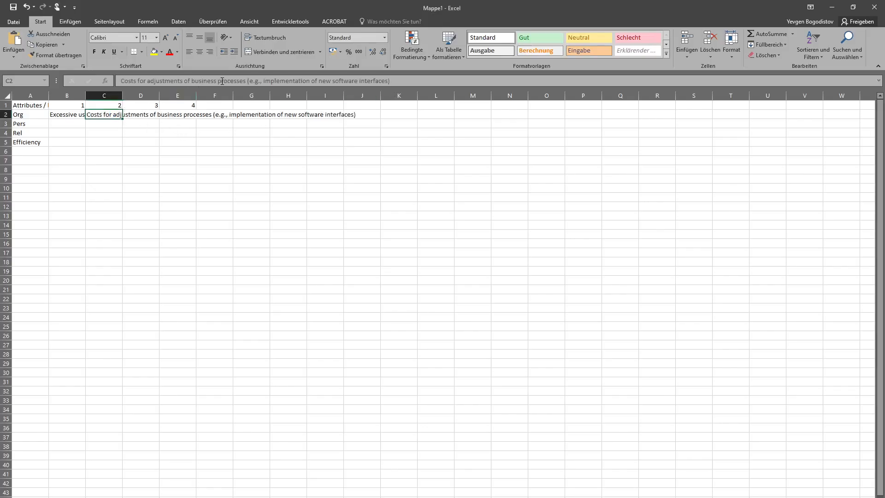
- Copy case 4's attr1_choice text, starting "Temporary deceleration of business processes", from SPSS into Excel cell D2 as Org level 3
key(alt+Tab)
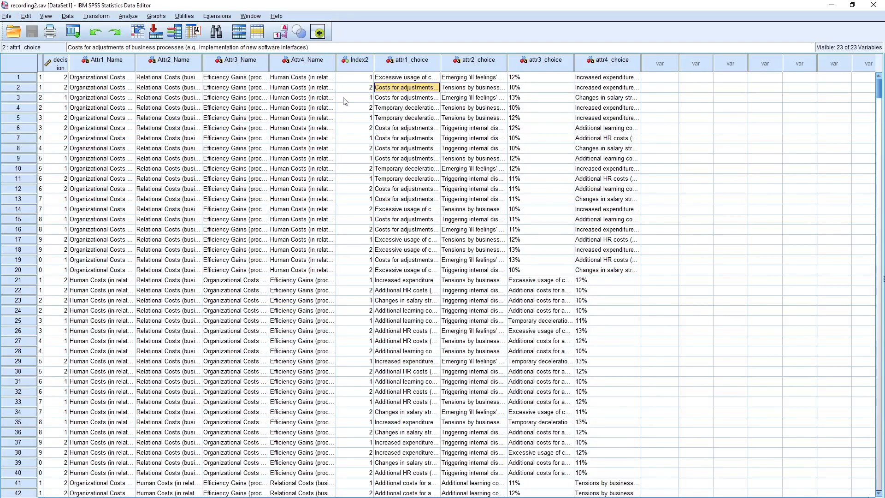
click(401, 98)
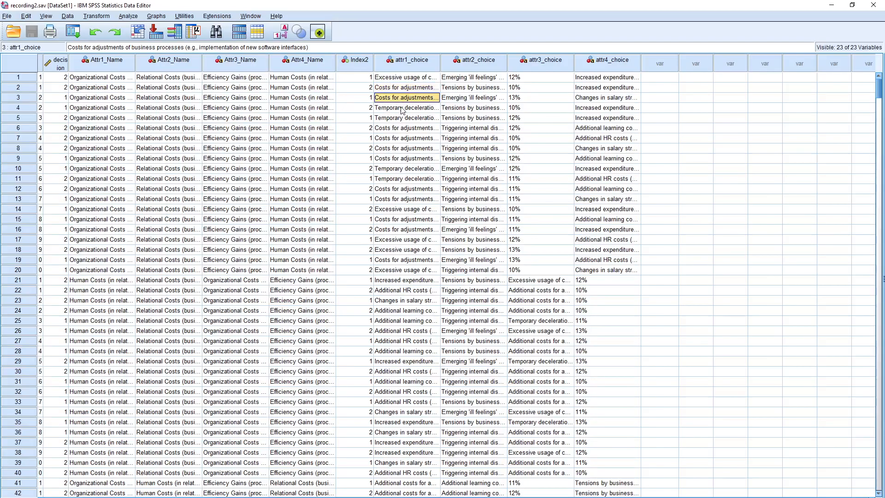
click(387, 110)
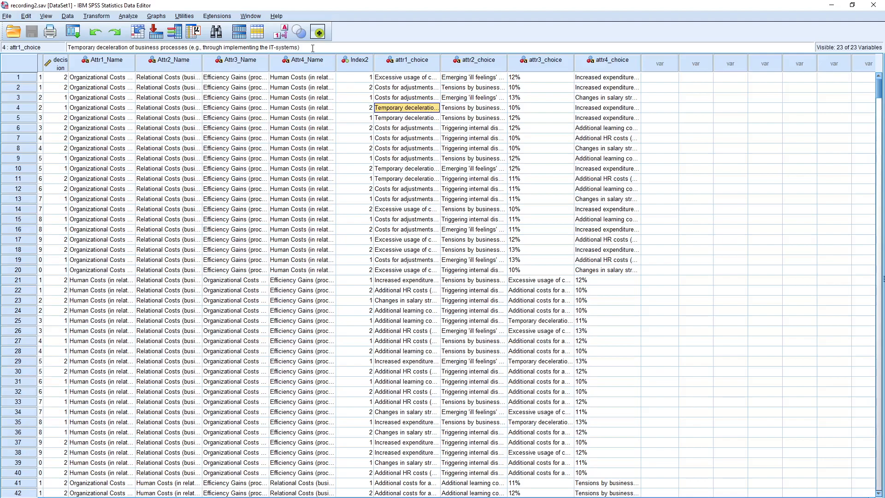
drag(319, 46, 67, 40)
key(ctrl+c)
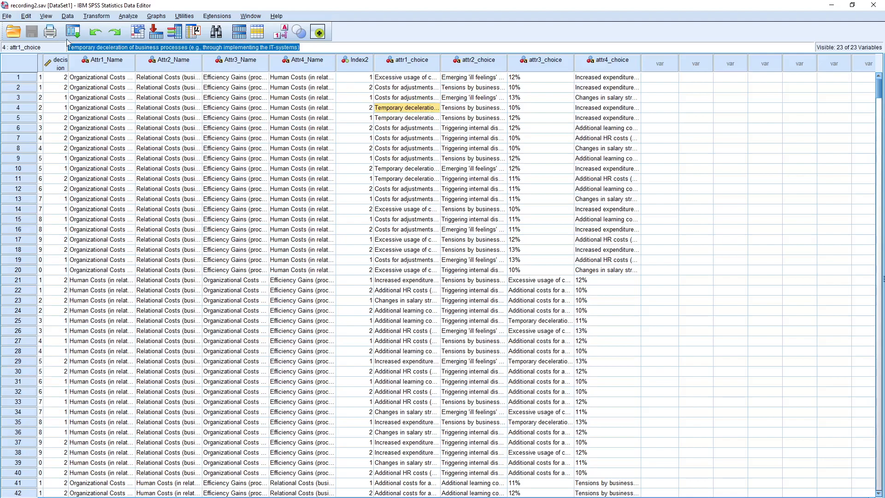
key(alt+Tab)
click(151, 115)
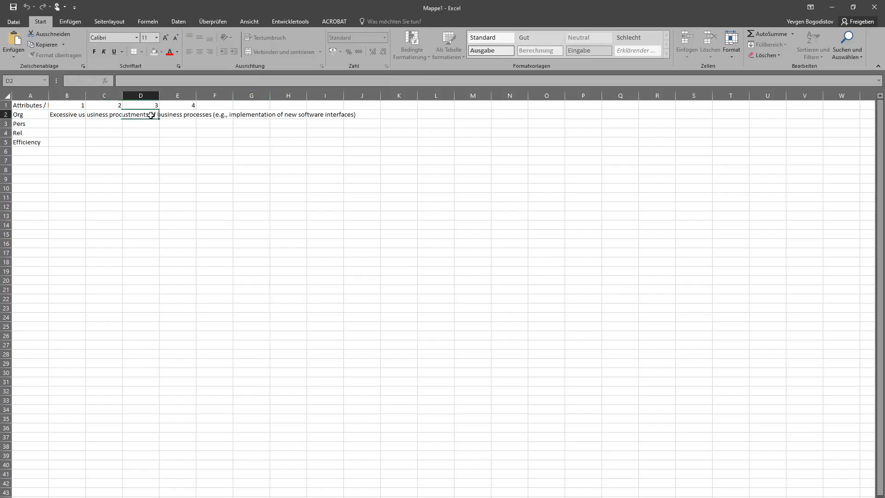
key(ctrl+v)
click(138, 123)
click(138, 115)
- Copy case 6's attr1_choice text, starting "Costs for adjustments of the company structure", from SPSS into Excel cell E2 and check the Org row
key(alt+Tab)
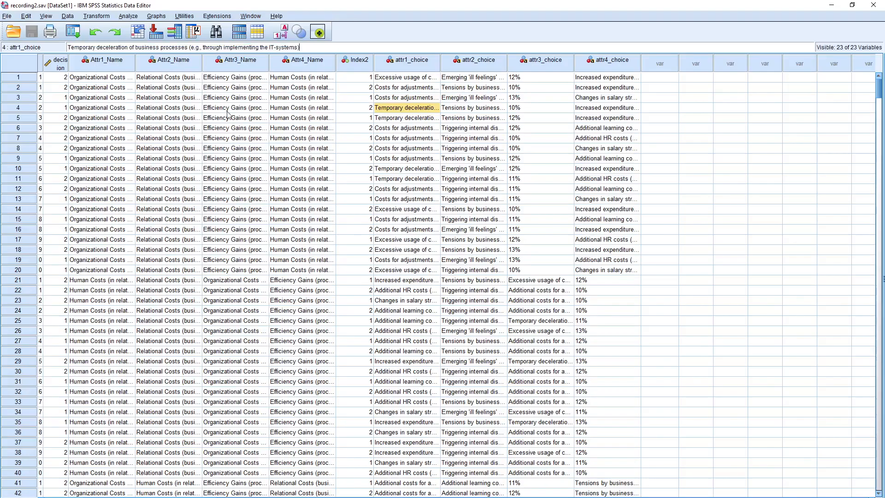
click(409, 131)
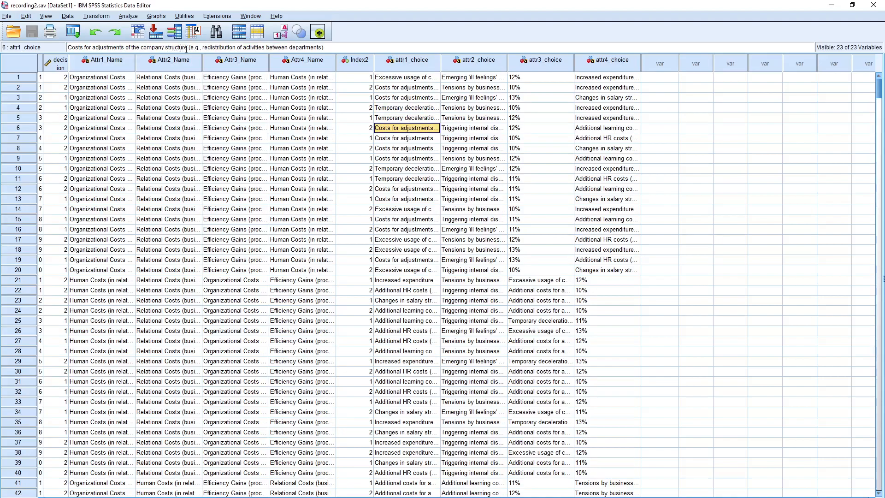
key(alt+Tab)
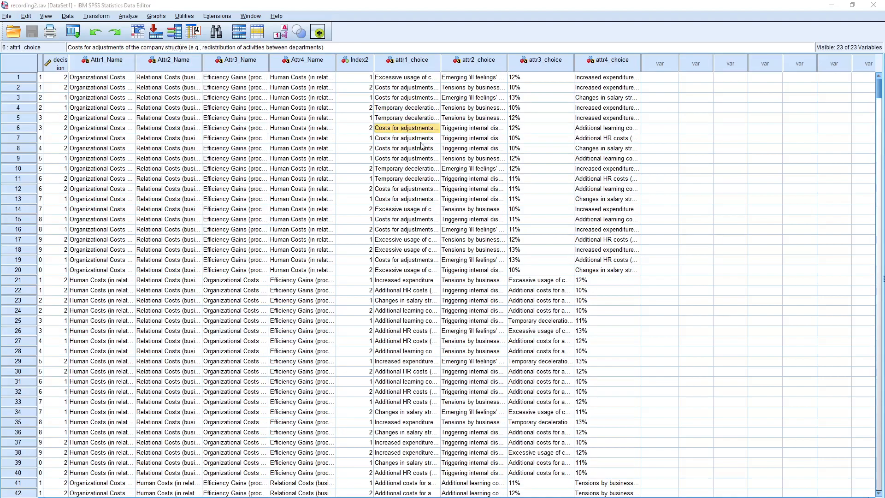
click(177, 115)
text(Costs for adjustments of the company structure (e.g., redistribution of activities between departments))
click(65, 114)
click(94, 114)
click(142, 114)
click(172, 112)
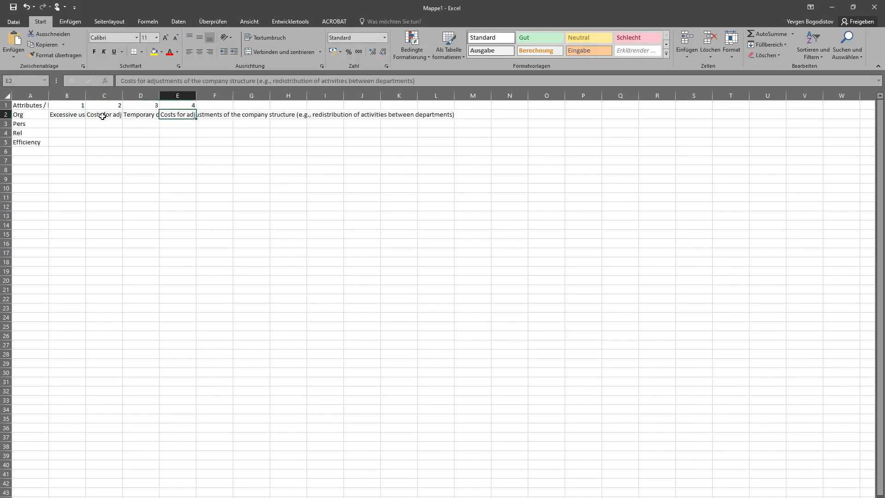
- Copy case 21's attr1_choice text, starting "Increased expenditure of employees' time", from SPSS into Excel cell B3 as Pers level 1
click(62, 122)
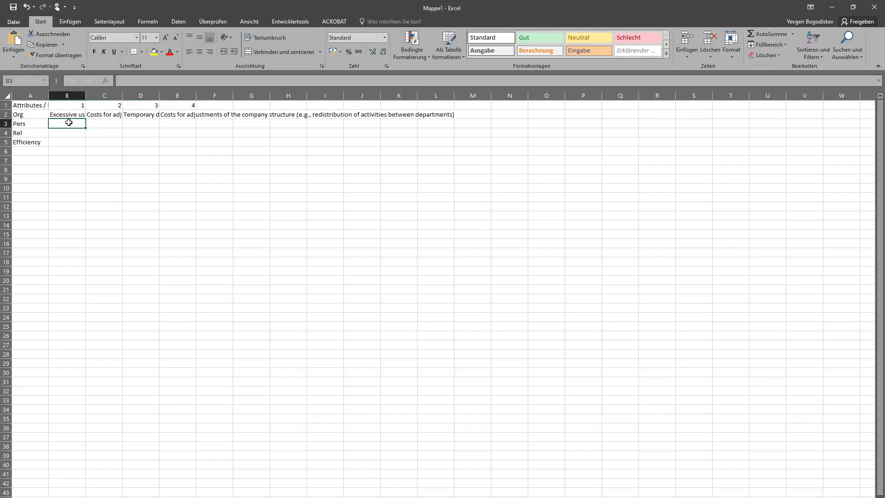
key(alt+Tab)
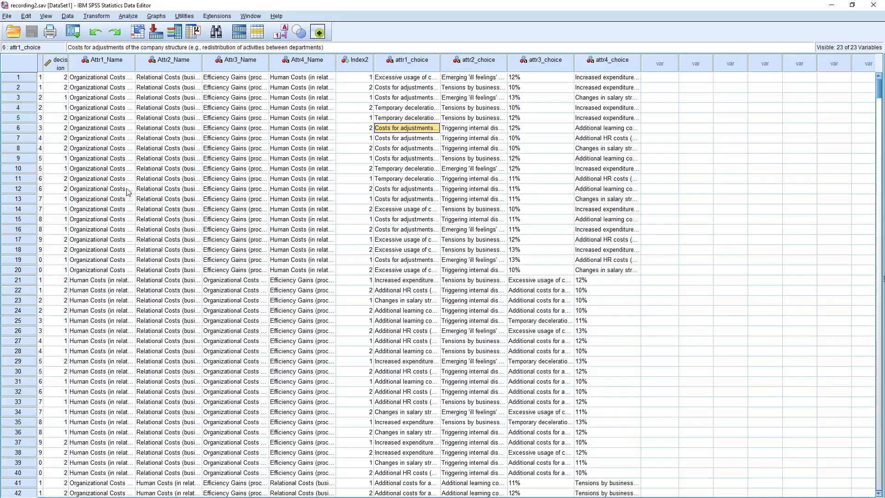
scroll(129, 192, down, 1)
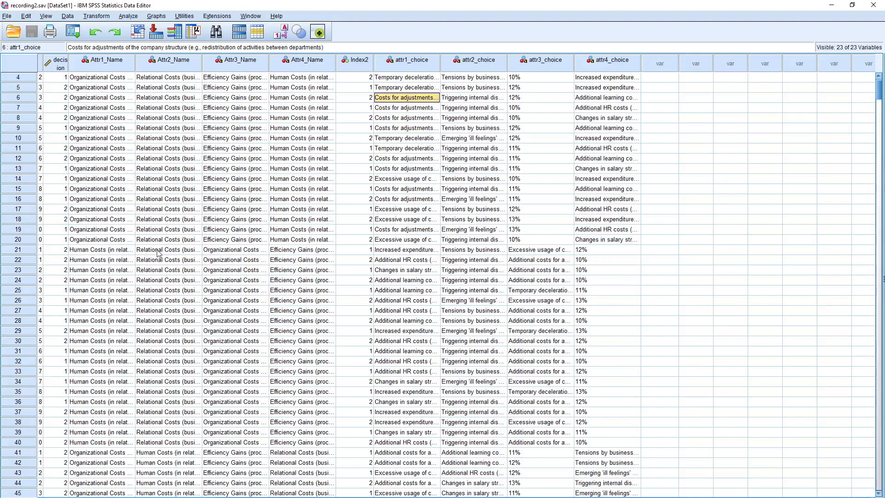
click(408, 250)
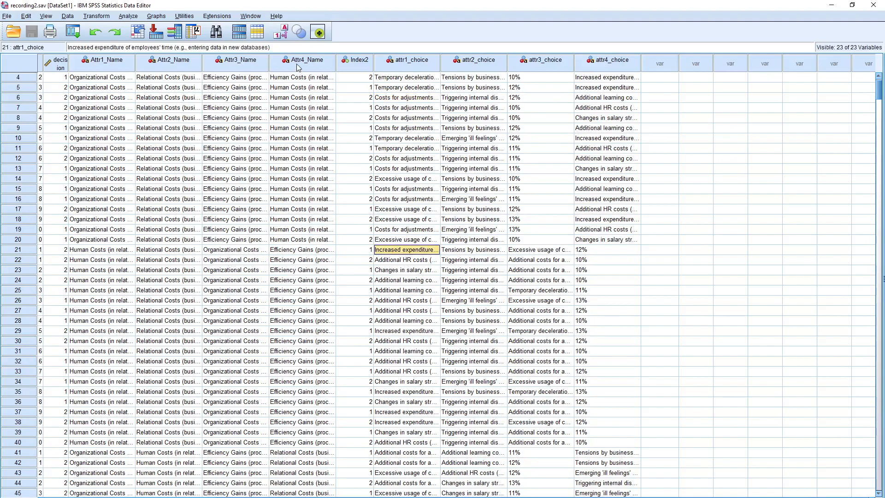
key(alt+Tab)
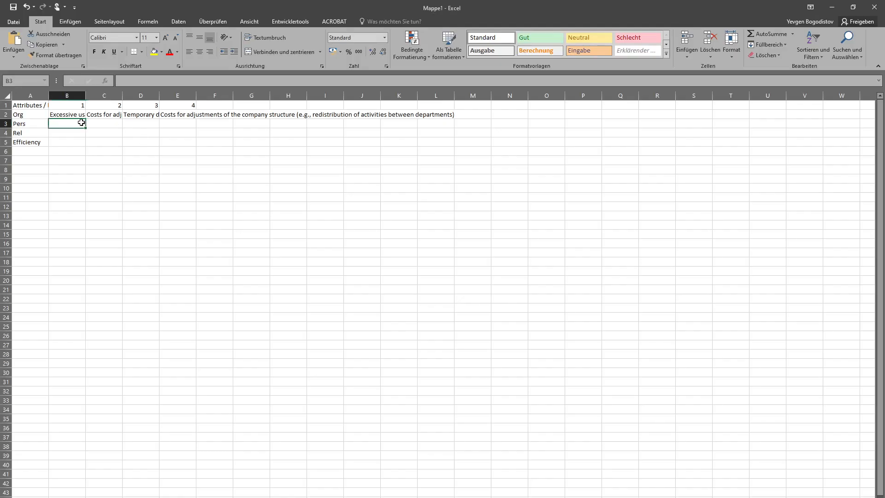
text(Increased expenditure of employees' time (e.g., entering data in new databases))
click(363, 177)
- Copy case 22's attr1_choice text, starting "Additional HR costs", from SPSS into Excel cell C3 as Pers level 2
key(alt+Tab)
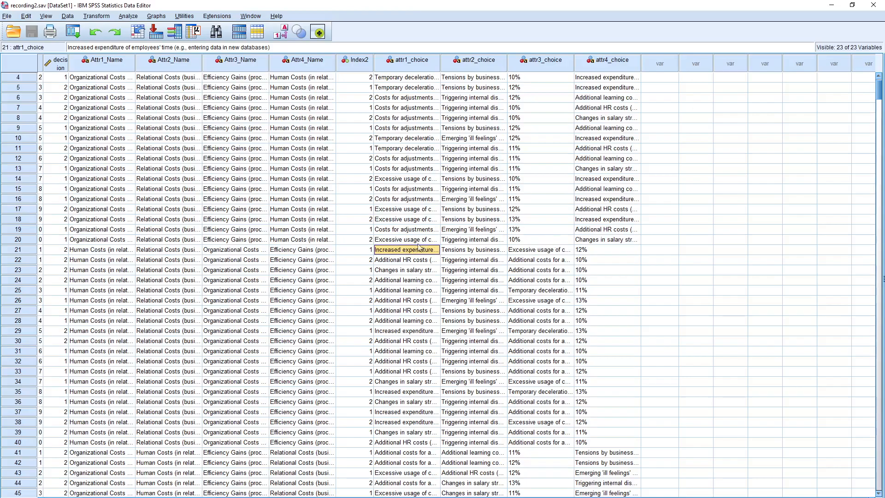
click(399, 261)
key(ctrl+c)
key(alt+Tab)
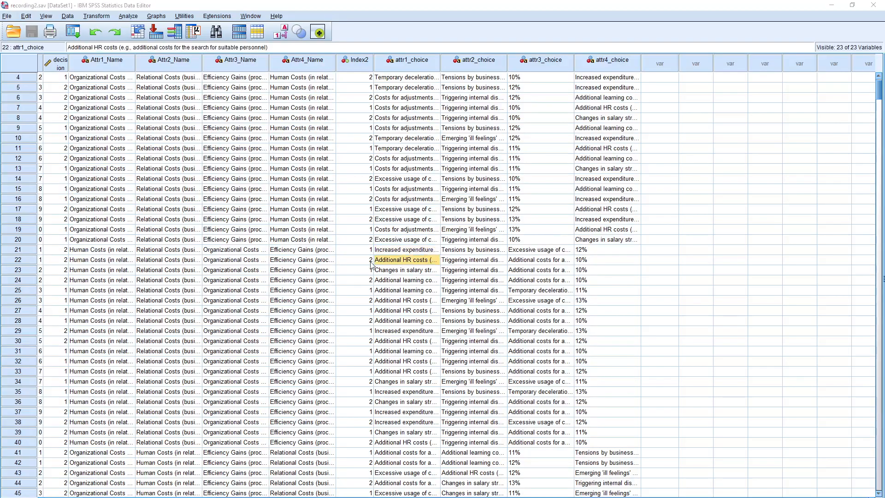
click(106, 125)
key(ctrl+v)
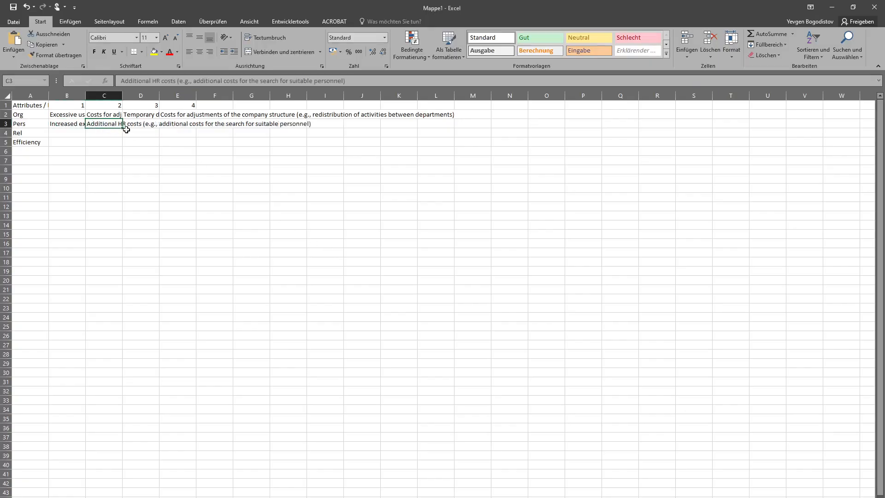
- Copy case 23's attr1_choice text, starting "Changes in salary structure", from SPSS into Excel cell D3 as Pers level 3
key(alt+Tab)
click(414, 271)
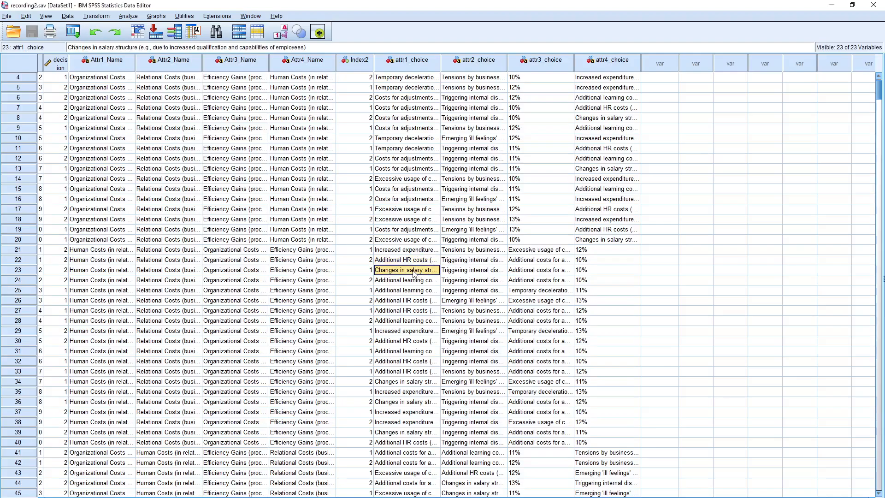
key(ctrl+c)
key(alt+Tab)
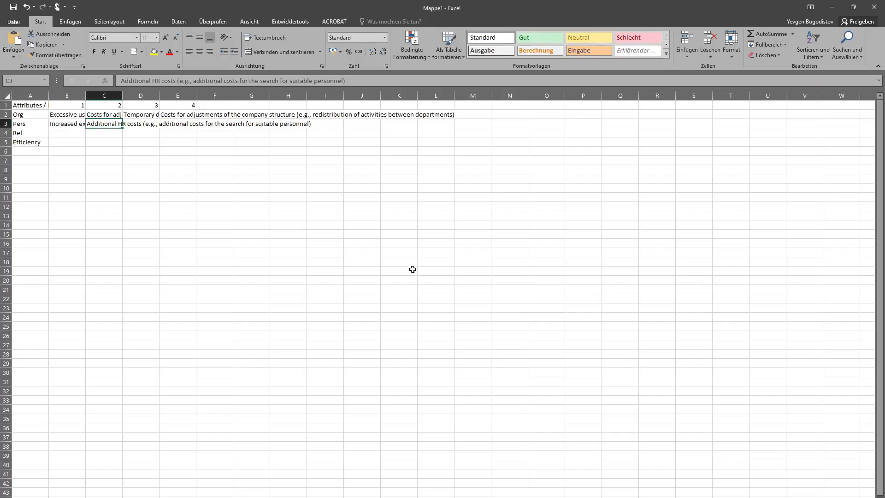
click(150, 123)
key(ctrl+v)
key(alt+Tab)
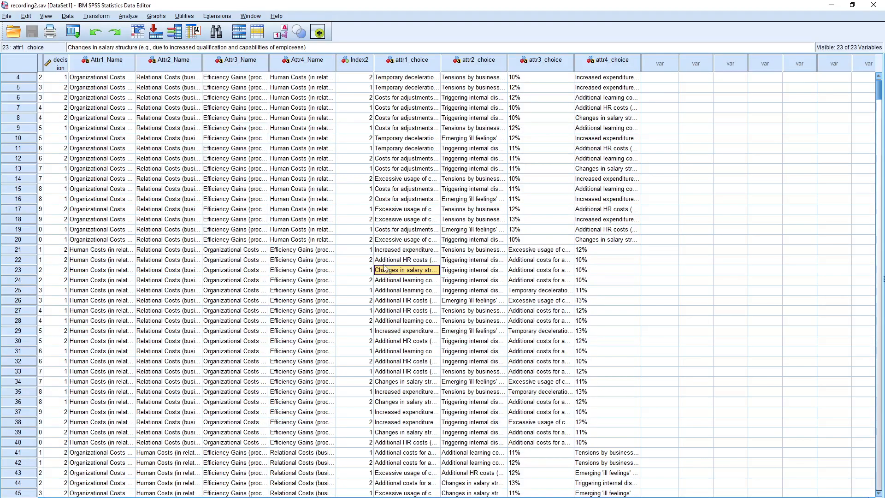
- Copy case 24's attr1_choice text, starting "Additional learning costs of employees", from SPSS into Excel cell E3 as Pers level 4
click(399, 283)
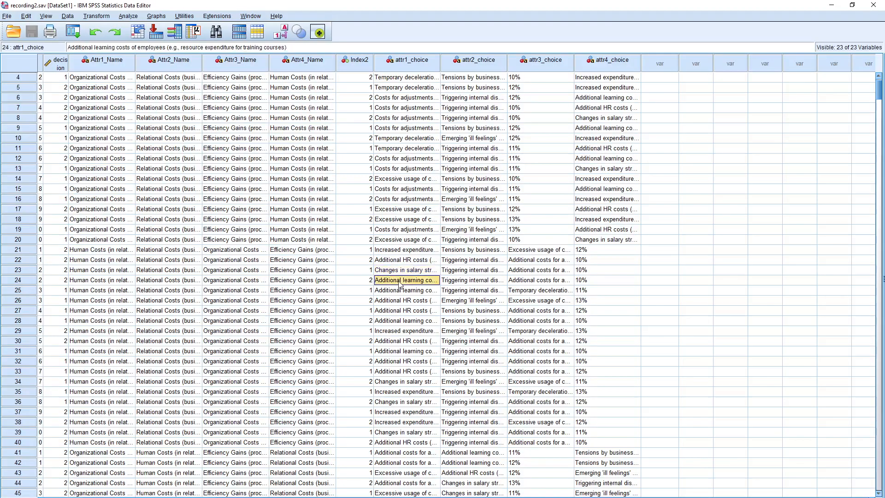
key(alt+Tab)
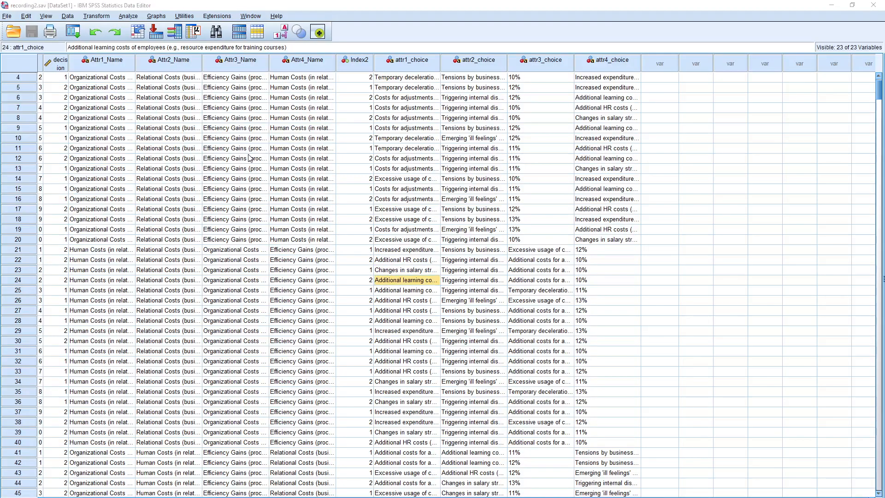
click(185, 123)
key(ctrl+v)
click(189, 141)
click(62, 133)
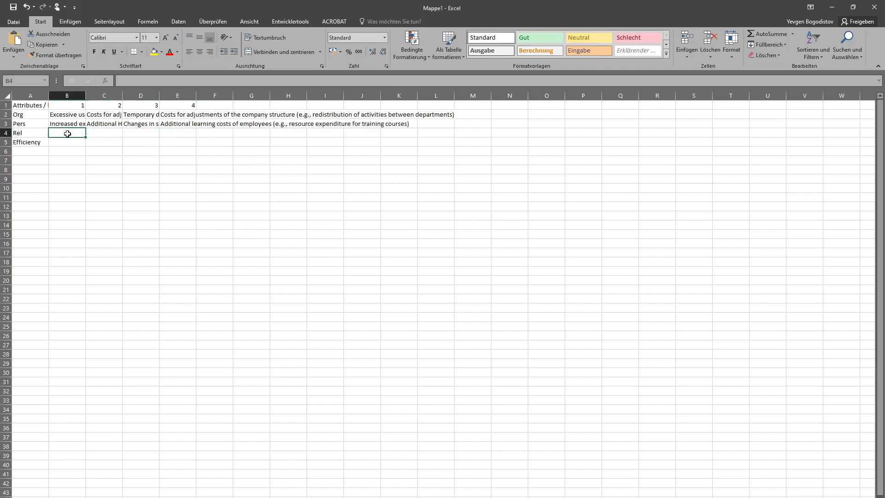
- Copy case 121's attr1_choice text, starting "Emerging 'ill feelings' by business partners", from SPSS into Excel cell B4 as Rel level 1
key(alt+Tab)
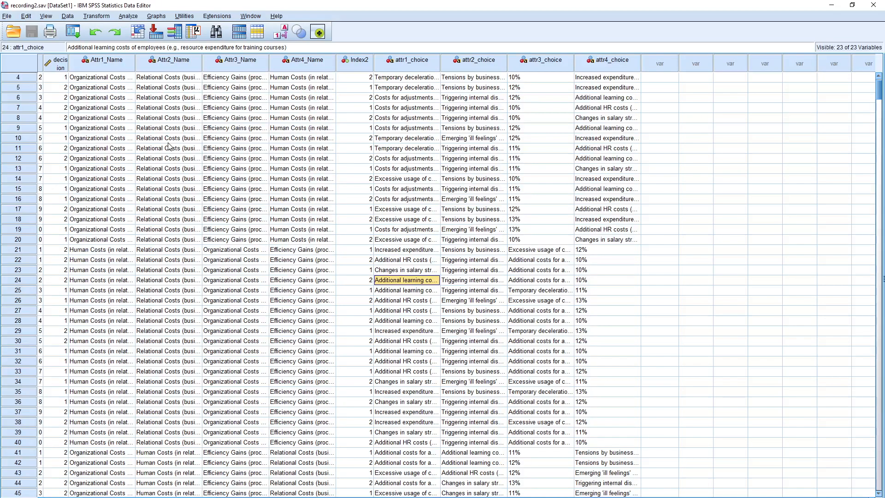
scroll(129, 242, down, 3)
scroll(130, 244, down, 7)
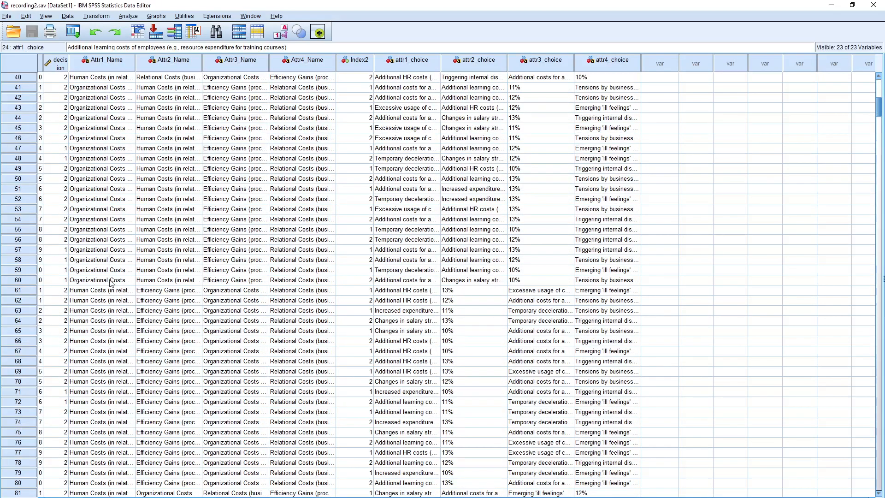
scroll(112, 284, down, 13)
scroll(111, 287, down, 5)
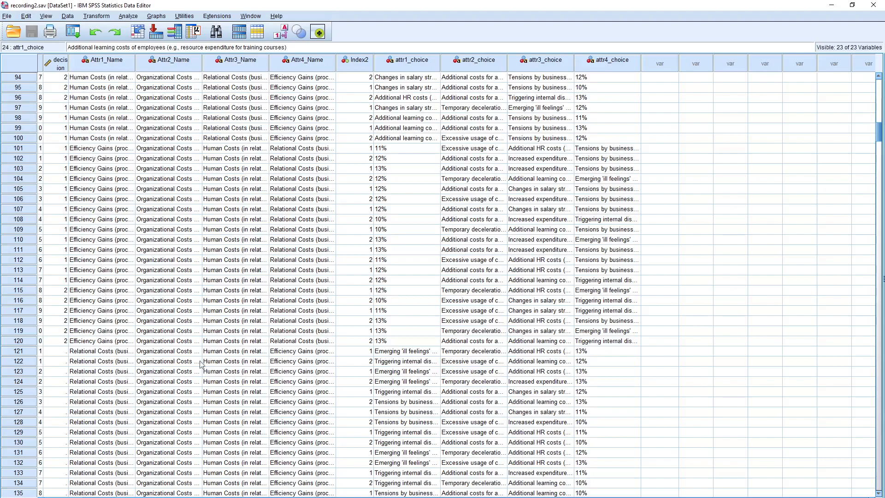
click(424, 351)
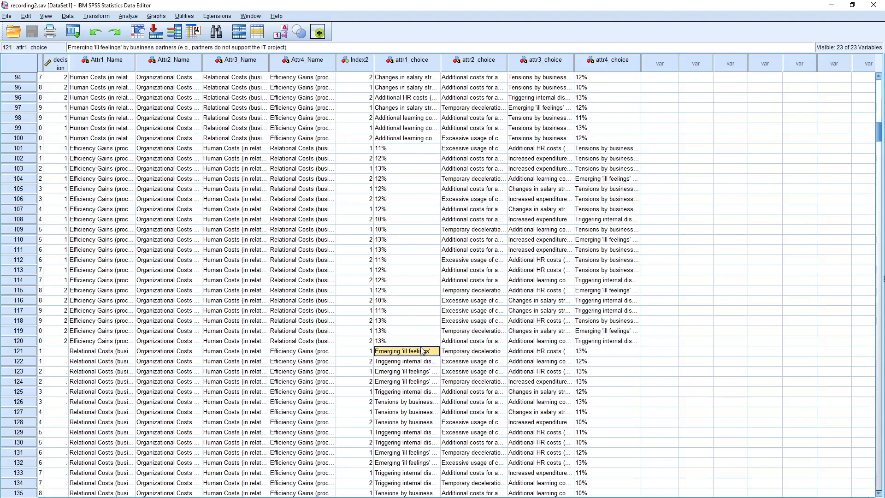
key(alt+Tab)
click(78, 134)
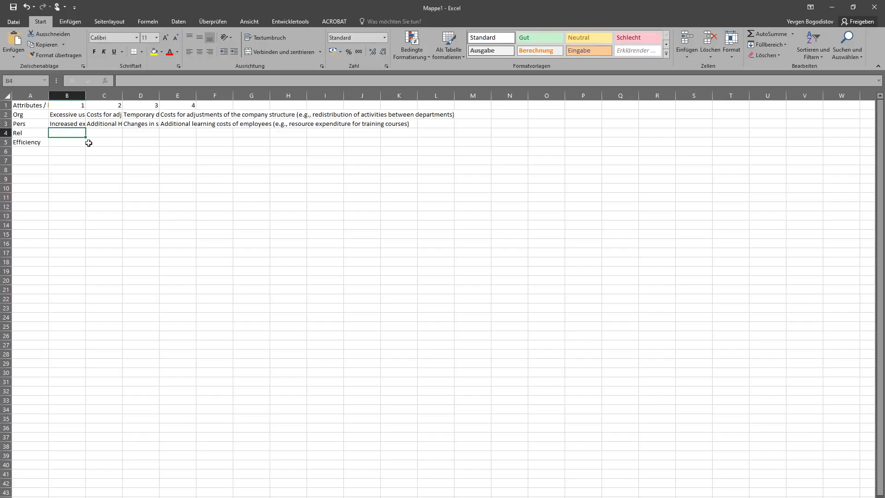
key(ctrl+v)
- Copy case 122's attr1_choice text, starting "Triggering internal discussions", from SPSS into Excel cell C4 as Rel level 2
key(alt+Tab)
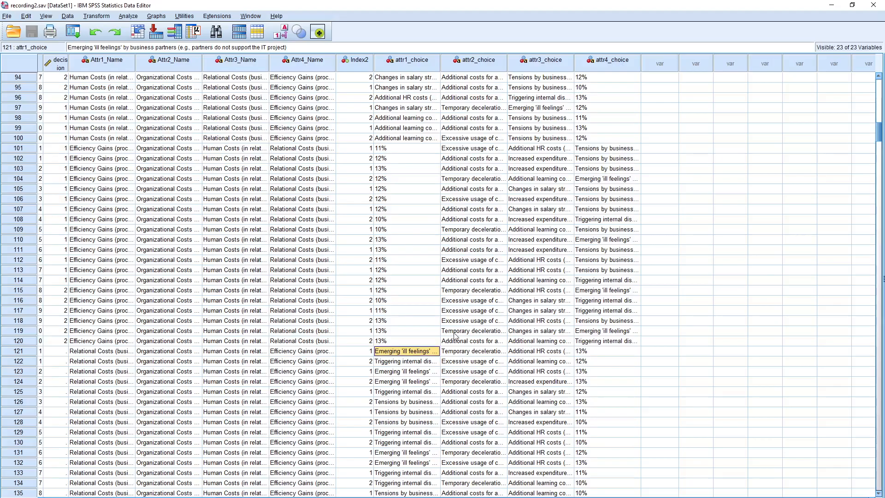
click(404, 363)
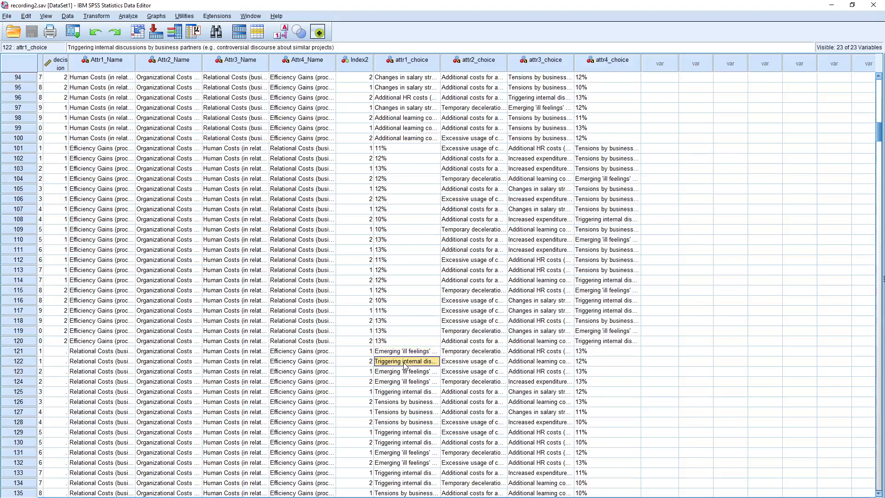
key(alt+Tab)
click(111, 134)
key(ctrl+v)
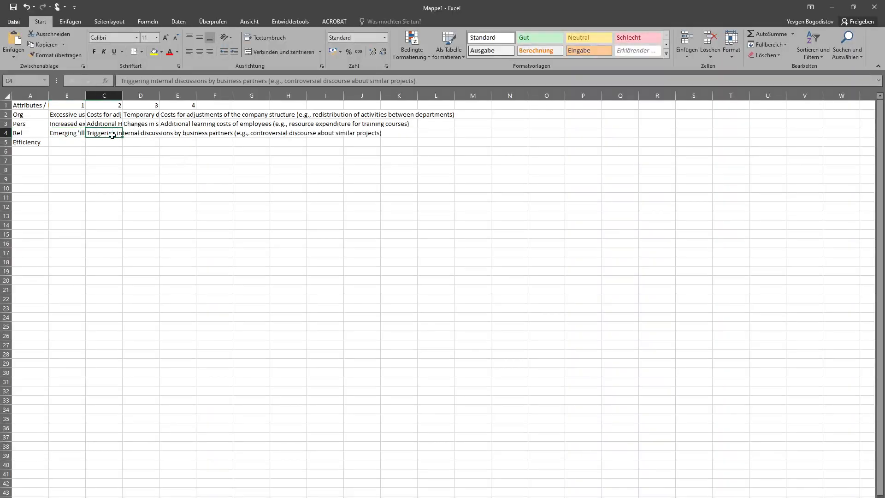
- Copy case 126's attr1_choice text, starting "Tensions by business partners", from SPSS into Excel cell D4 as Rel level 3
key(alt+Tab)
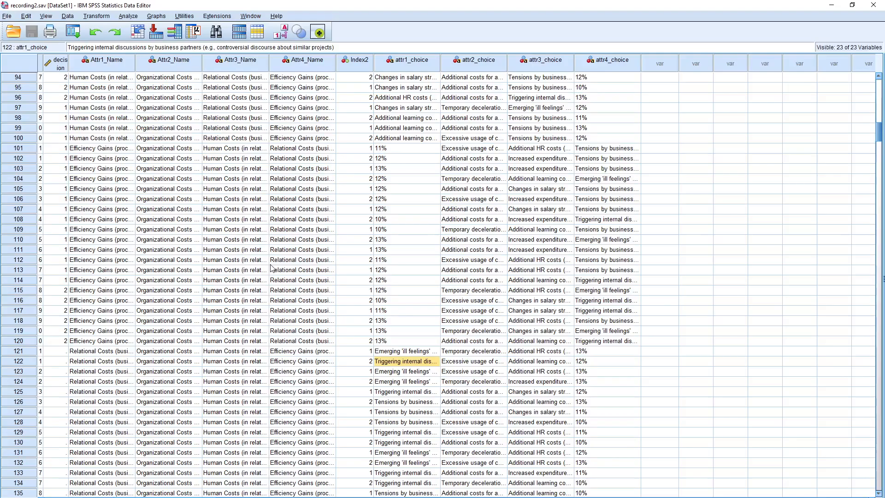
click(406, 402)
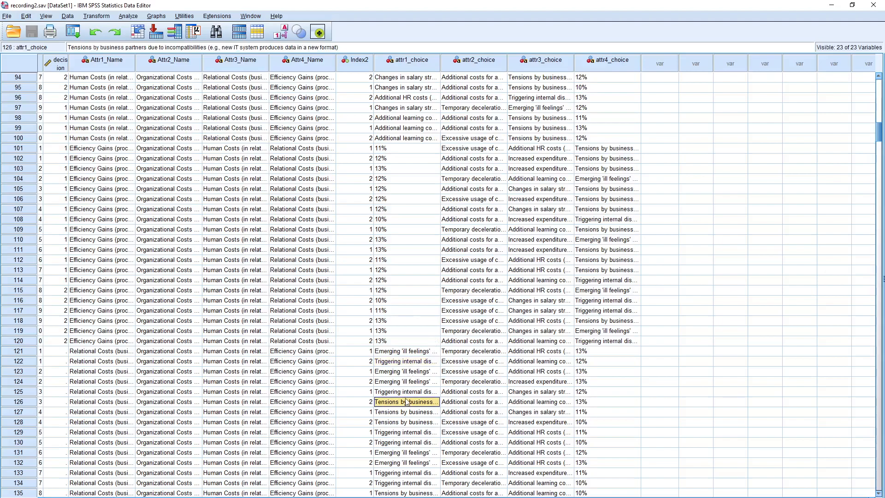
key(alt+Tab)
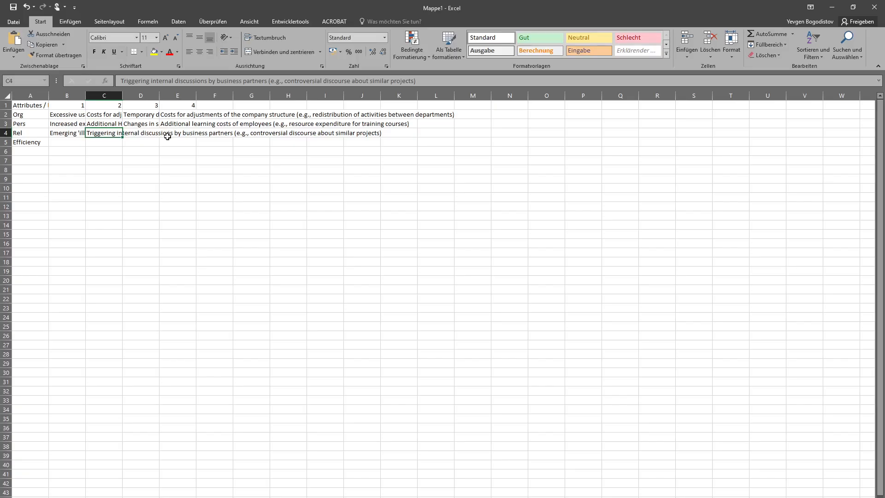
click(153, 135)
key(ctrl+v)
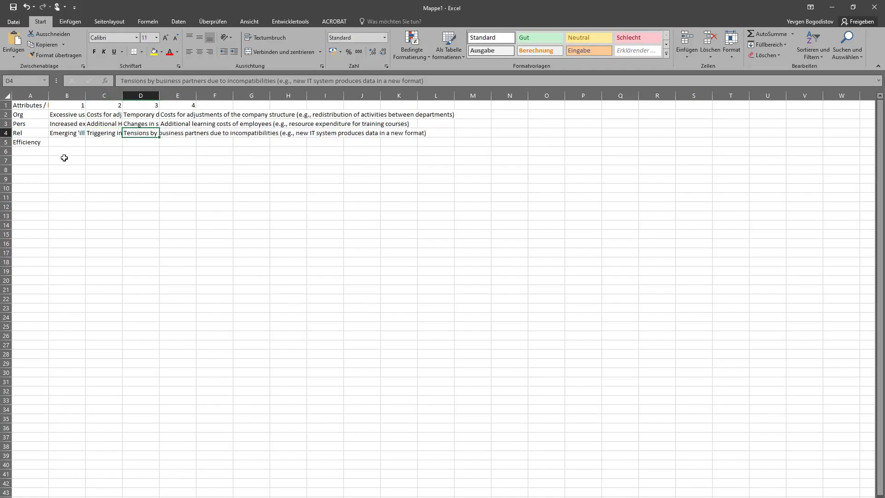
- Fill the Efficiency row in B5:E5 with the levels 10%, 11%, 12% and 13%
click(67, 143)
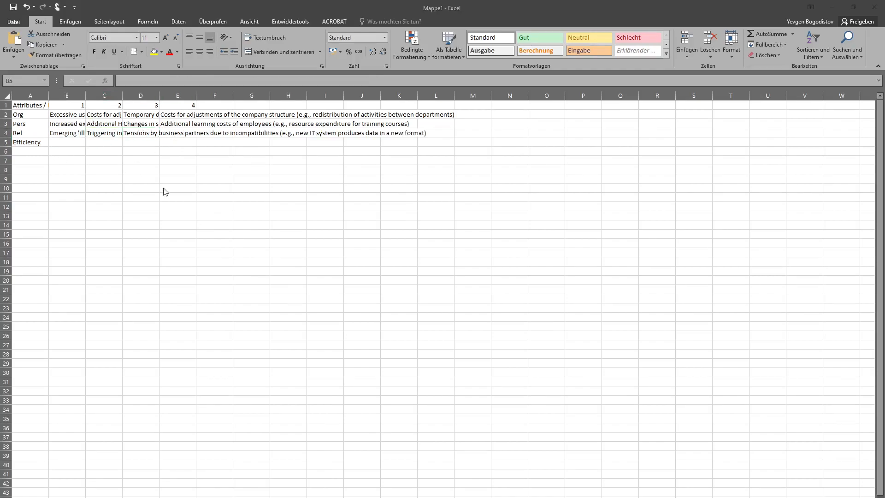
key(alt+Tab)
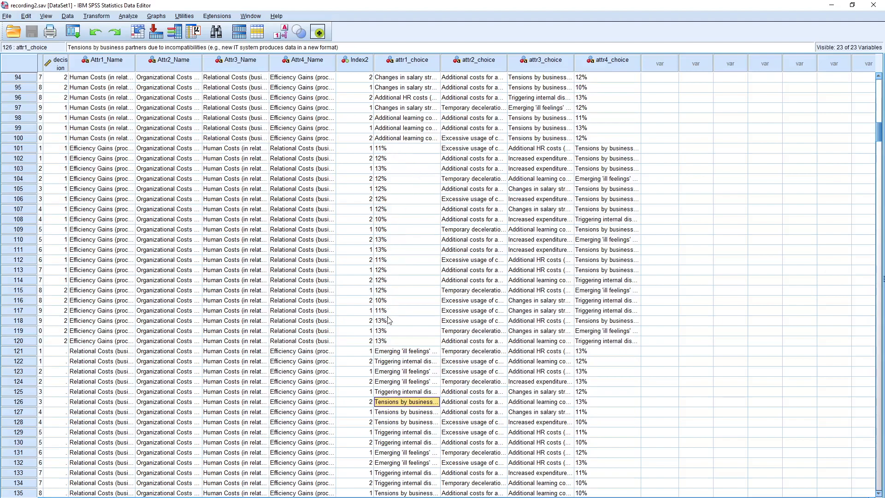
key(alt+Tab)
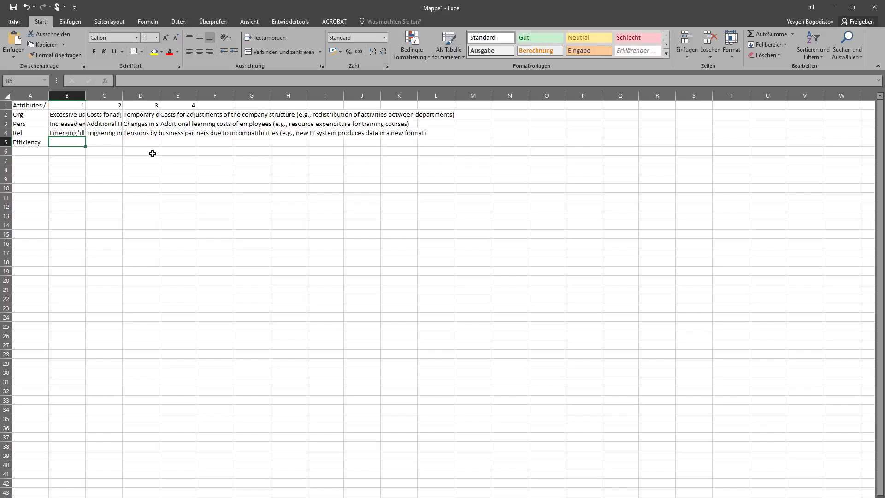
text(10%)
key(Tab)
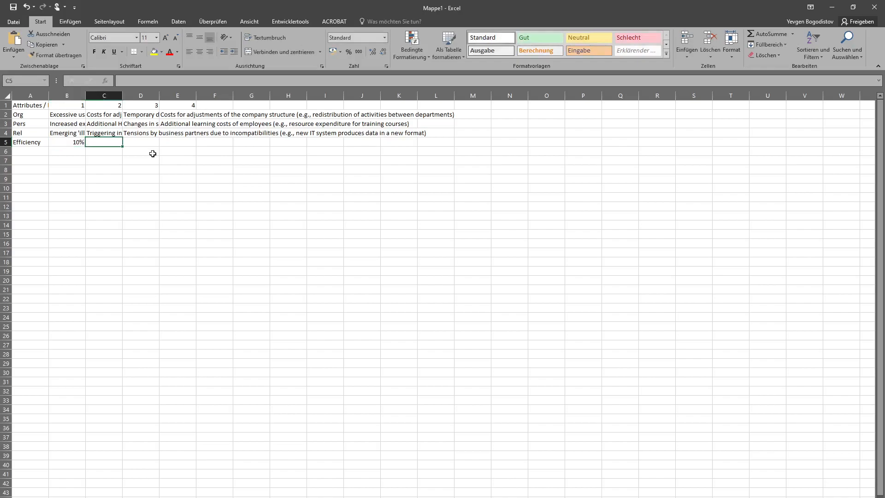
text(11%)
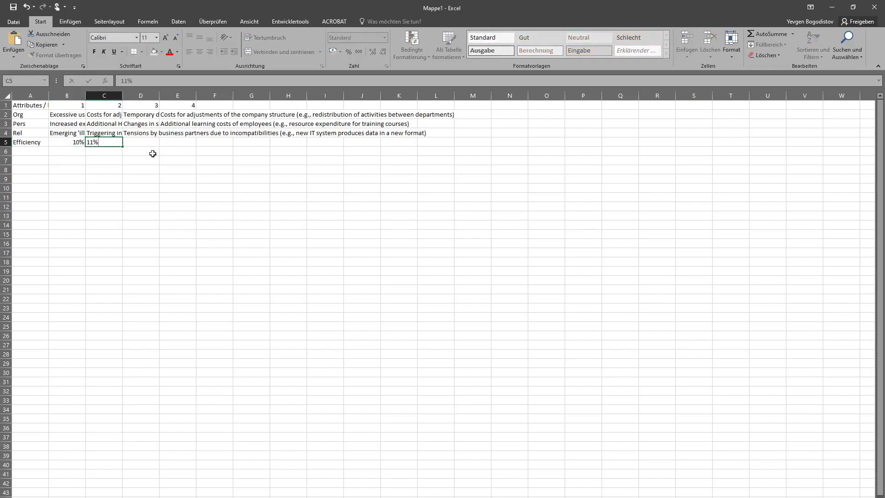
key(Tab)
text(12)
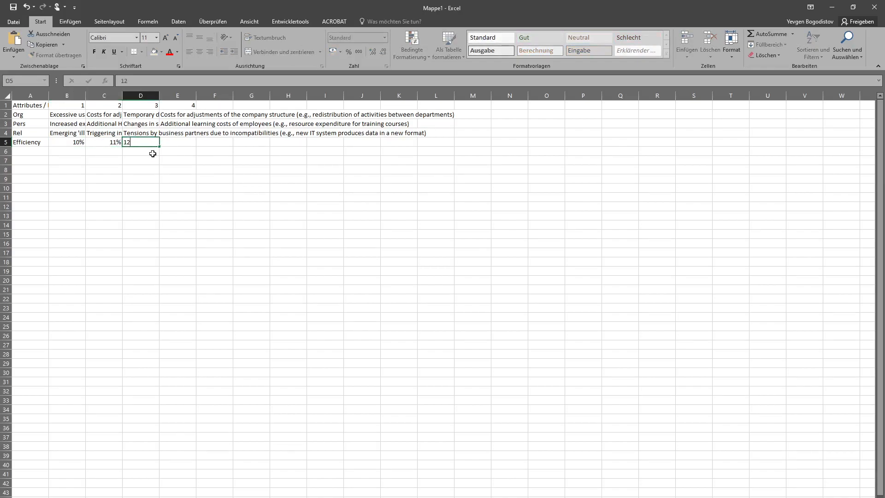
key(Tab)
text(13%)
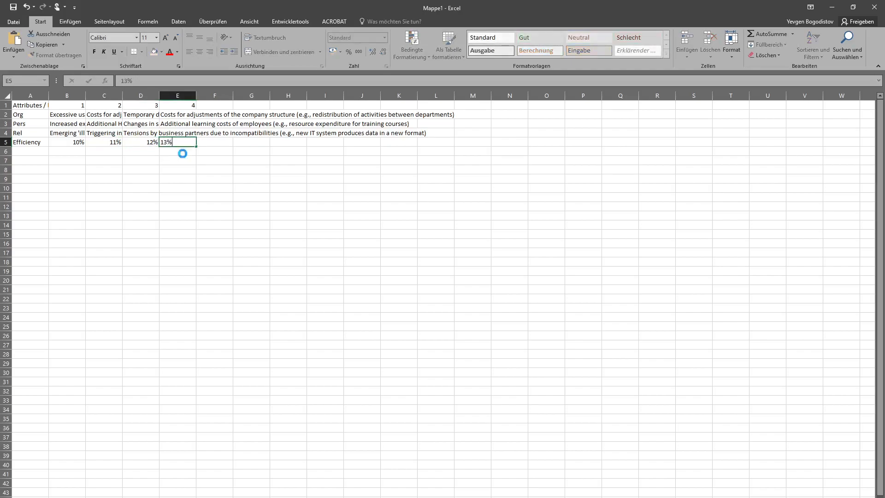
click(183, 154)
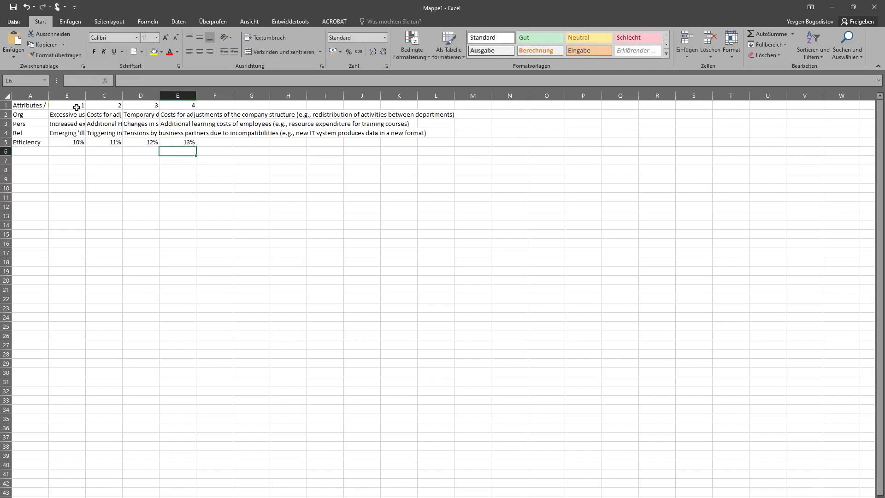
- Duplicate the whole attribute and level table A1:E5 on the same sheet, starting at cell H1
click(60, 113)
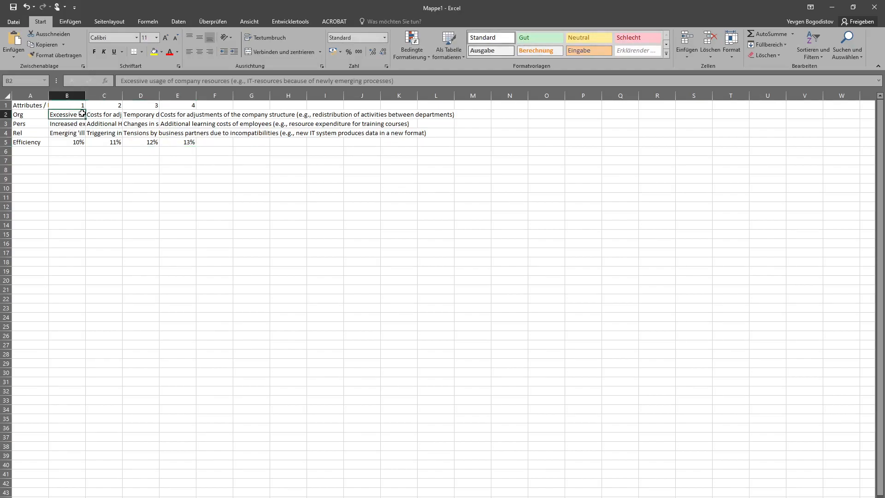
drag(30, 105, 190, 142)
key(ctrl+c)
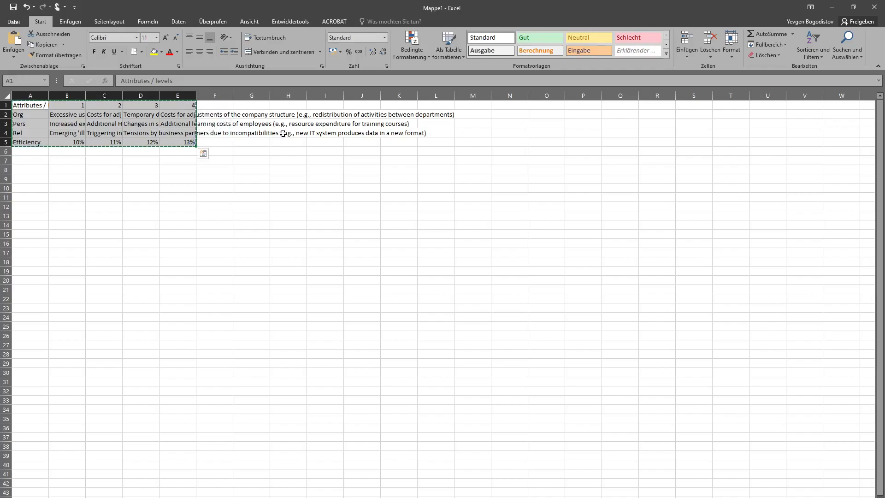
click(294, 105)
key(ctrl+v)
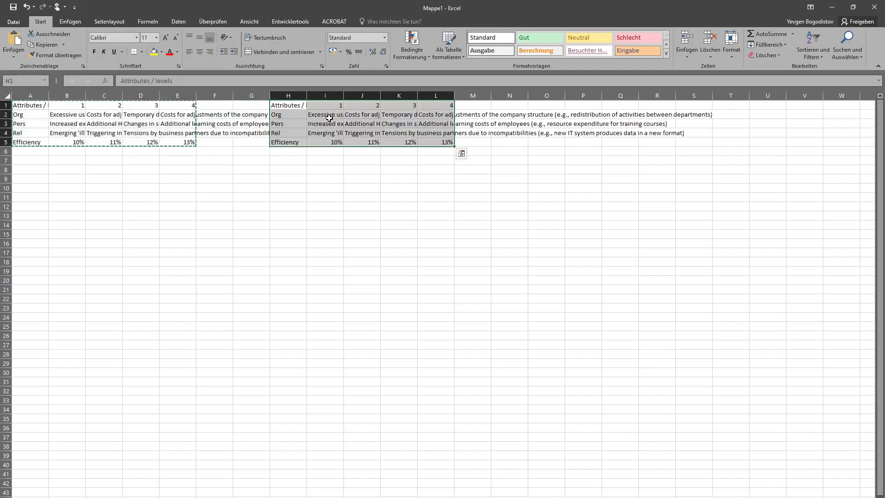
- Replace the Org level texts in the copied table's I2:L2 with the codes org1 to org4
click(331, 116)
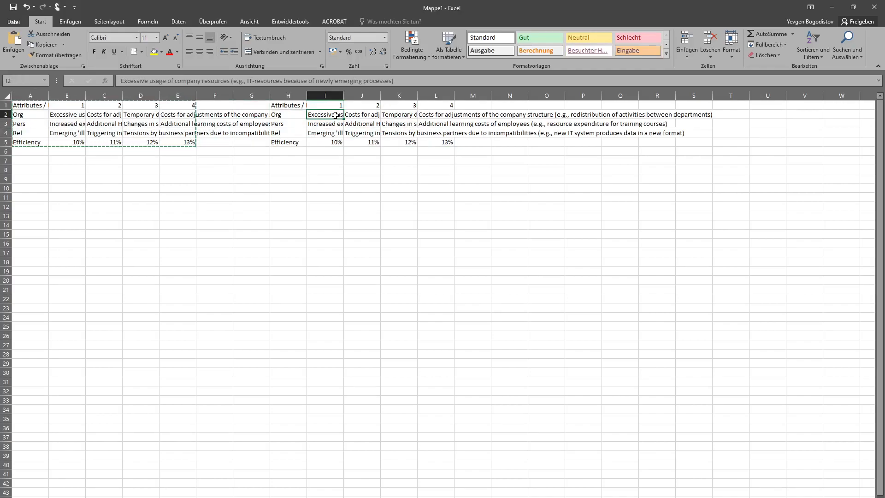
text(org)
key(Tab)
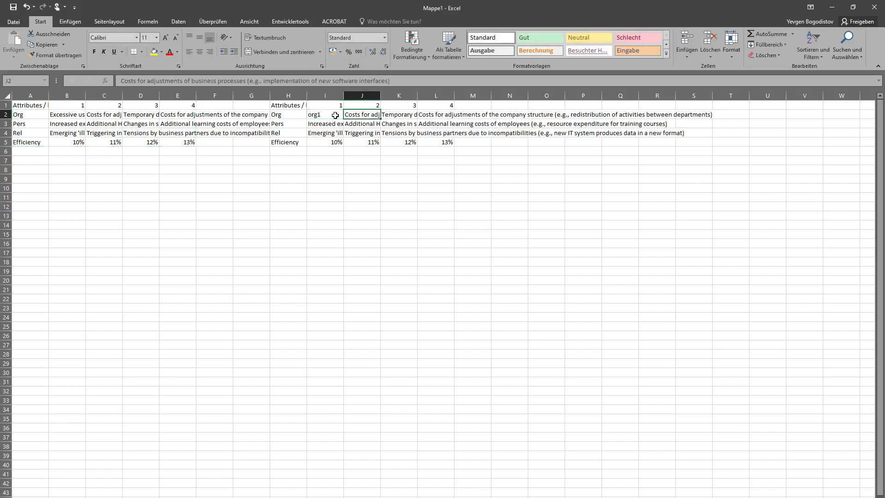
click(335, 115)
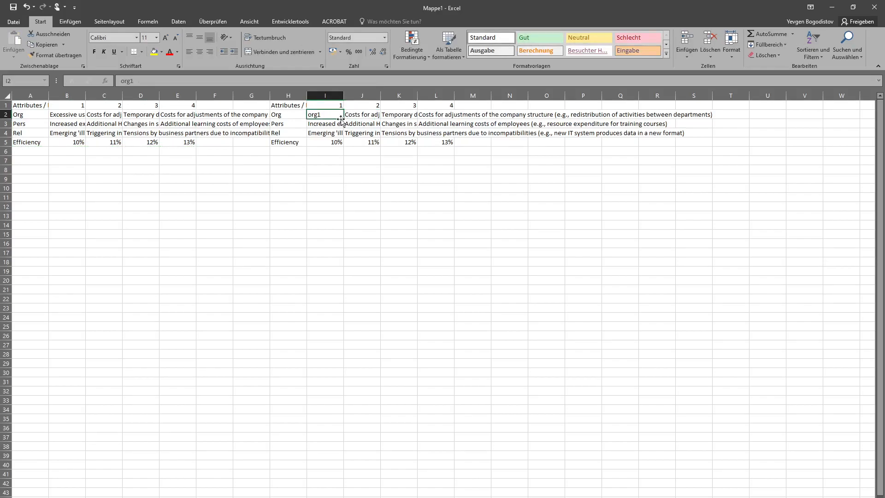
drag(340, 117, 448, 117)
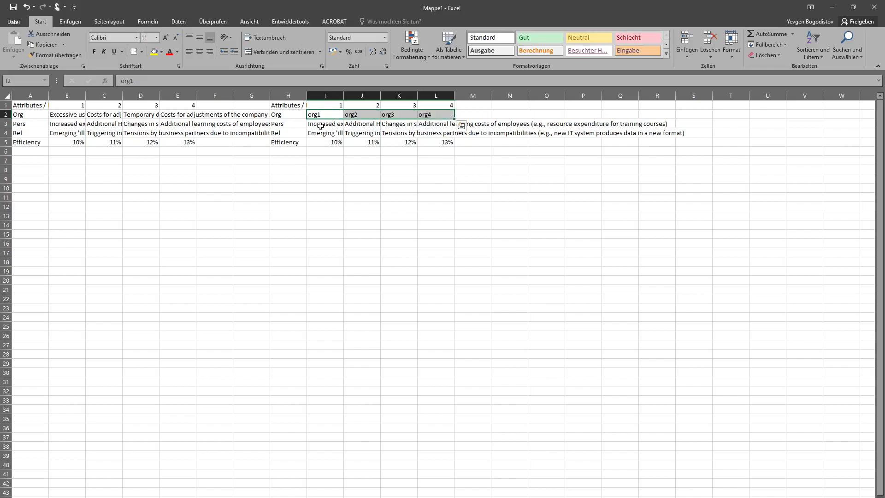
- Replace the Pers level texts in the copied table's I3:L3 with the codes pers1 to pers4
click(320, 124)
text(pers)
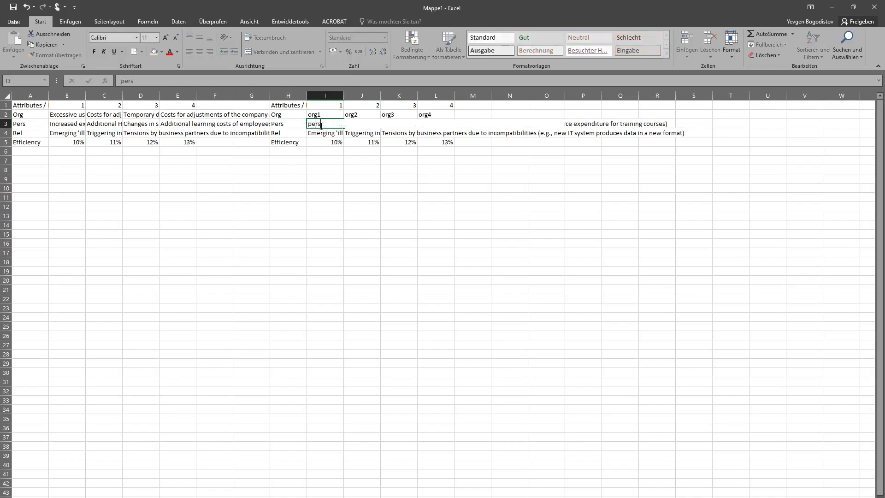
key(Tab)
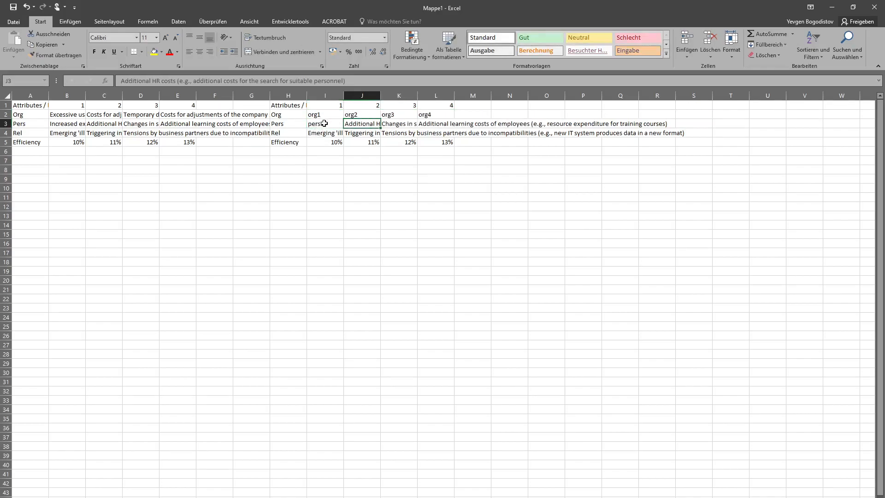
click(323, 123)
drag(343, 129, 445, 126)
- Replace the Rel level texts in the copied table's I4:K4 with the codes rel1 to rel3
click(322, 133)
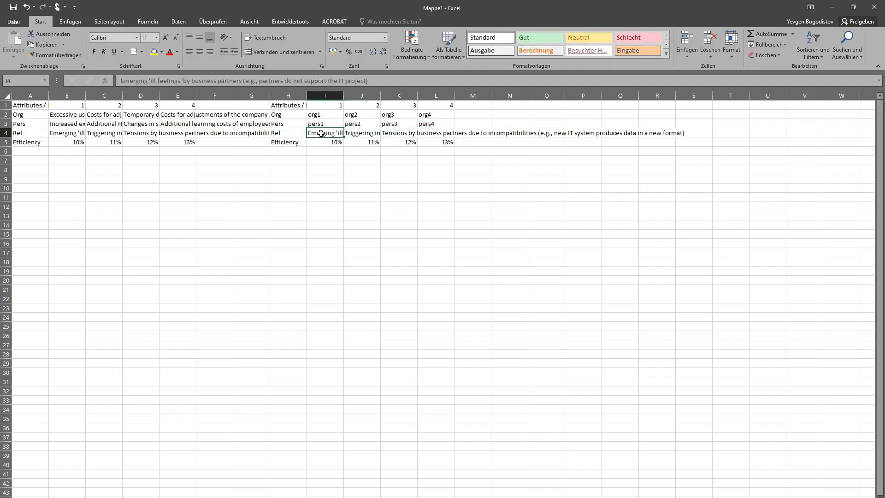
text(rel)
click(329, 171)
click(328, 132)
drag(347, 138, 405, 138)
click(493, 154)
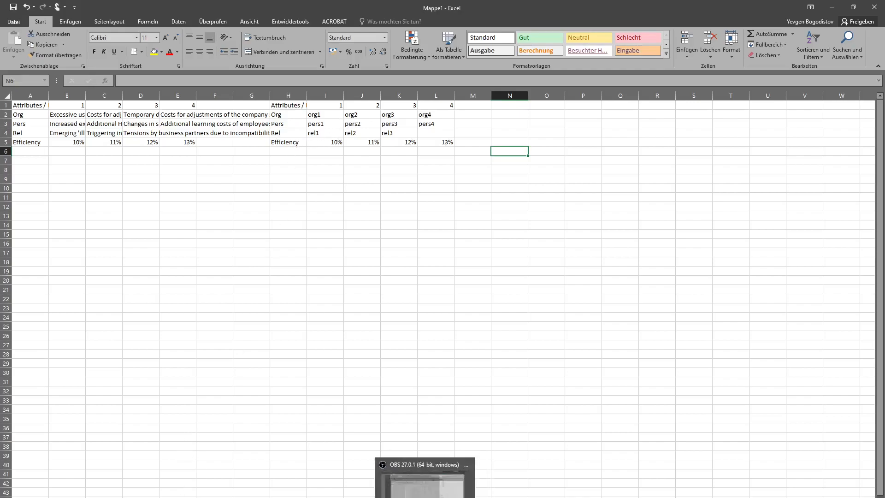
mouse_move(373, 497)
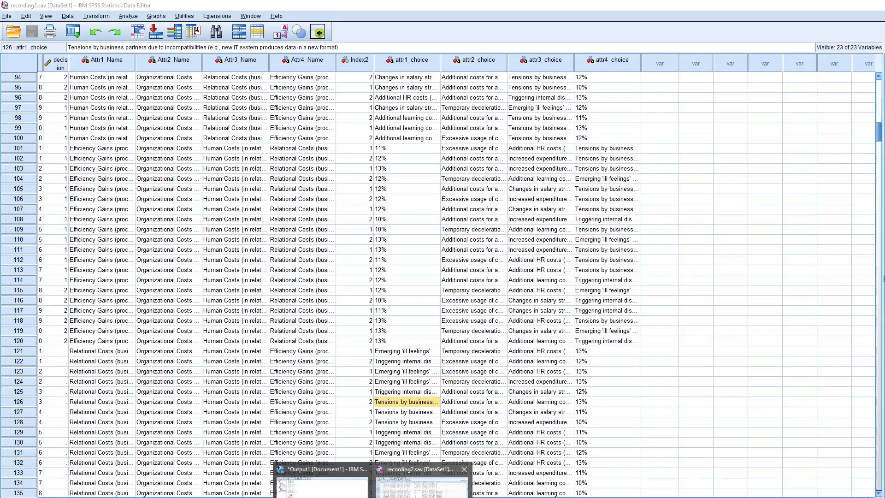
- Switch to the SPSS Data Editor for recording2.sav and set up a Compute Variable with target org1 and numeric expression 1
click(422, 489)
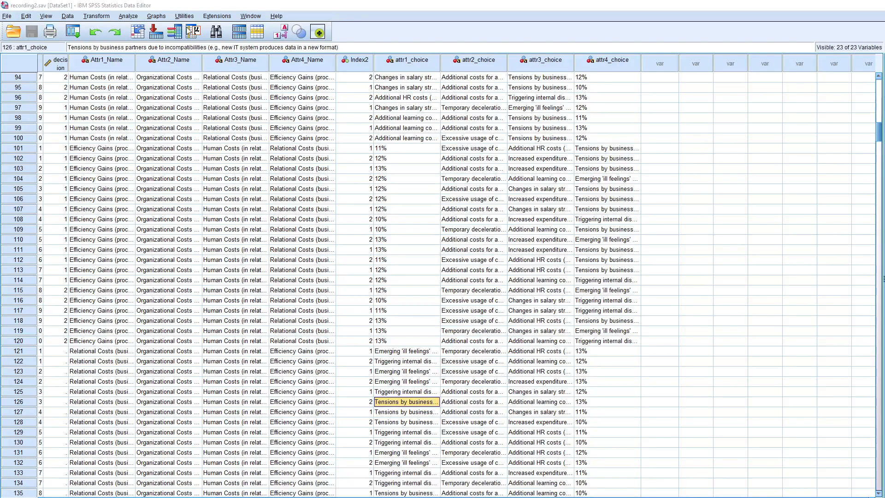
click(97, 17)
key(Return)
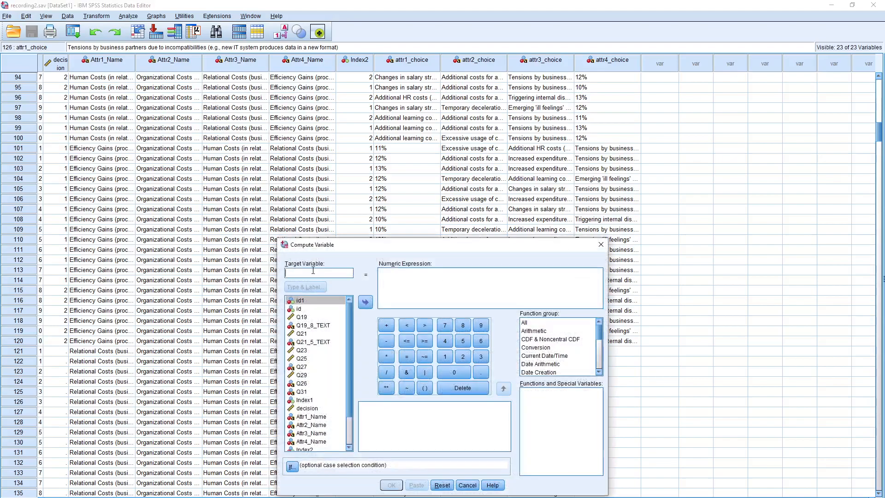
text(org1)
click(413, 286)
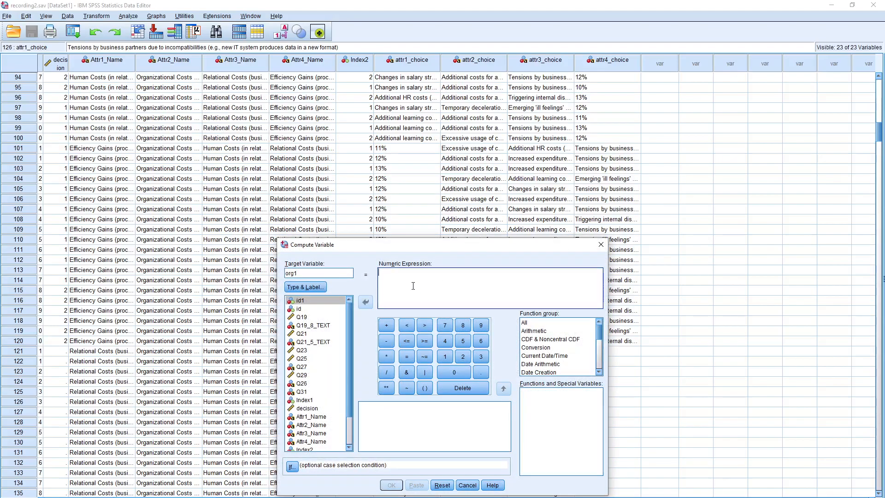
text(1)
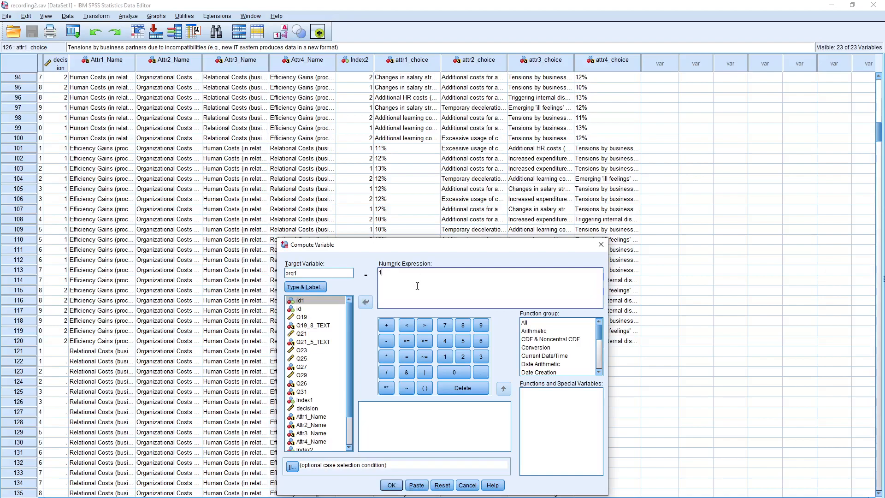
- Limit the org1 computation to cases satisfying a condition, starting it as attr1_choice = "" with empty quotes
click(292, 467)
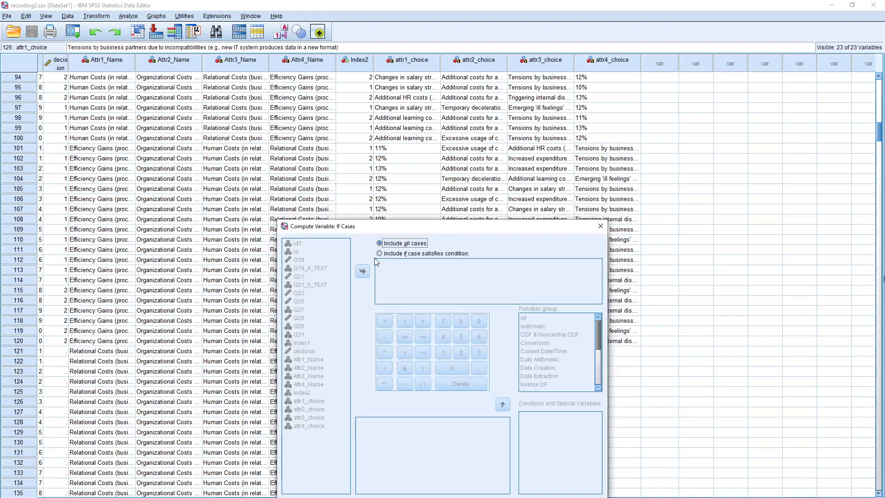
click(380, 254)
click(390, 271)
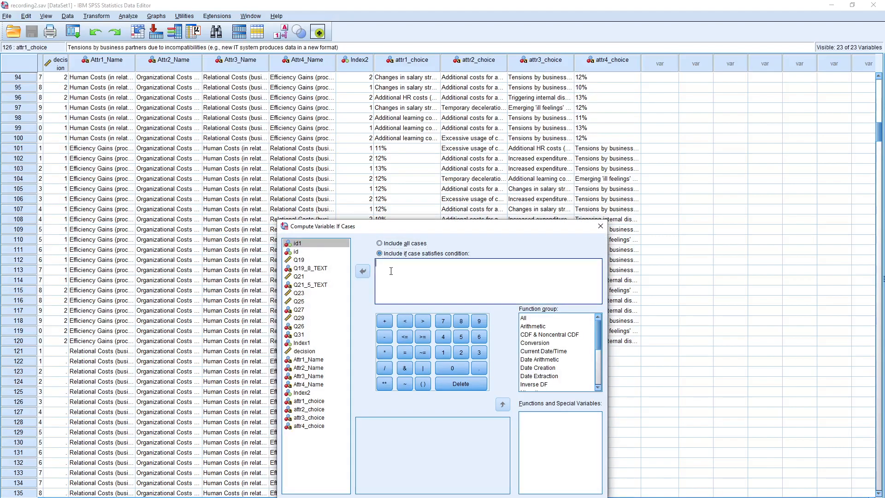
double_click(313, 401)
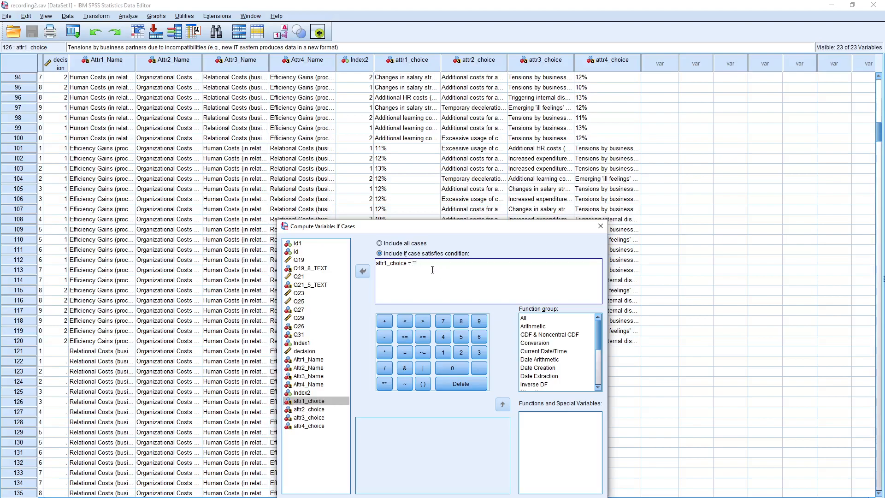
- Copy the full Org level 1 text from cell B2 in Excel and insert it between the quotes of the SPSS attr1_choice condition
key(alt+Tab)
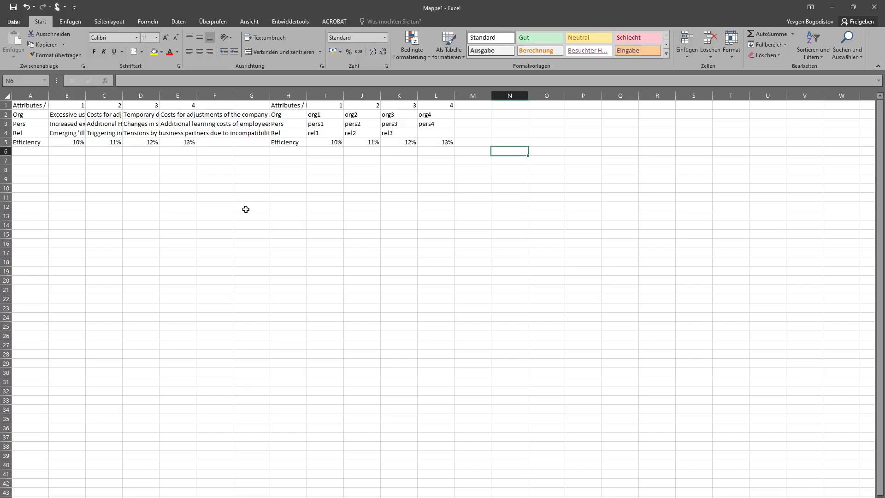
click(72, 114)
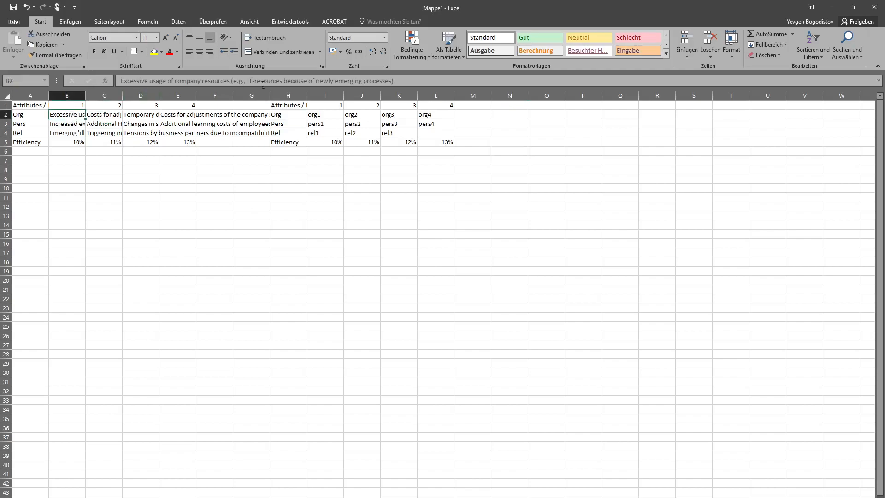
drag(401, 81, 115, 85)
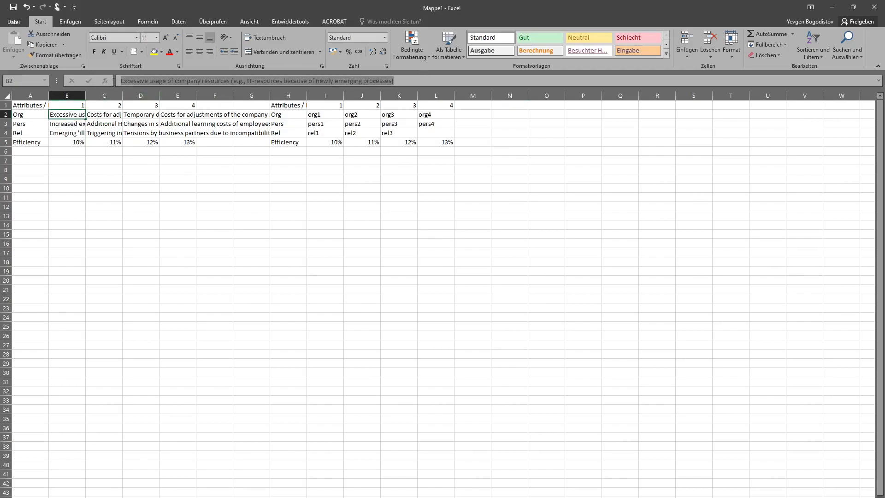
key(ctrl+c)
key(alt+Tab)
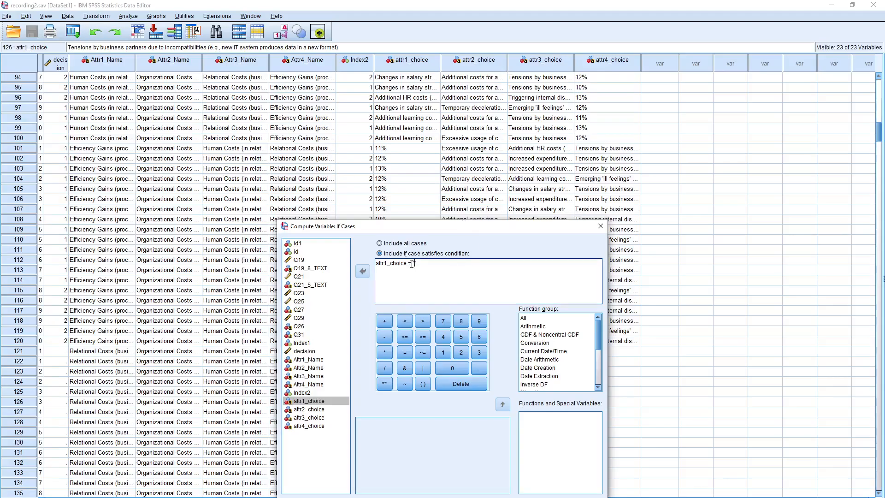
key(ctrl+v)
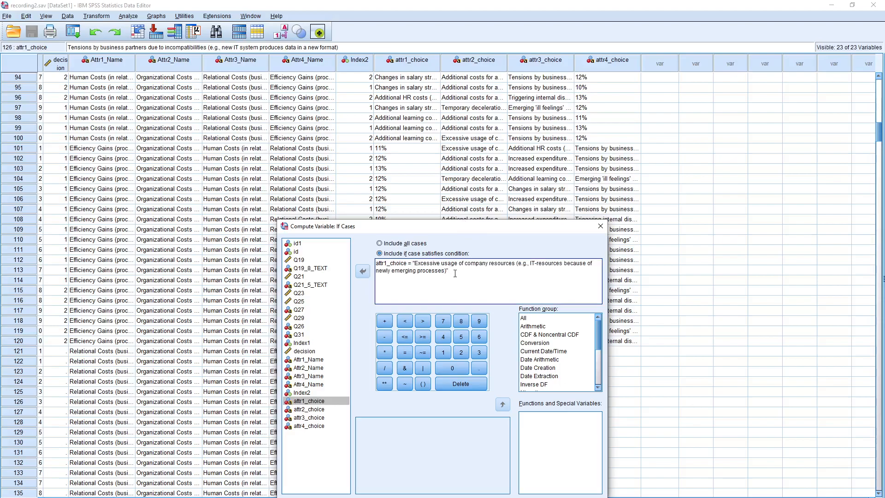
- Extend the condition with OR (|) copies of the same "Excessive usage of company resources" comparison for attr2_choice, attr3_choice and attr4_choice
drag(455, 273, 377, 264)
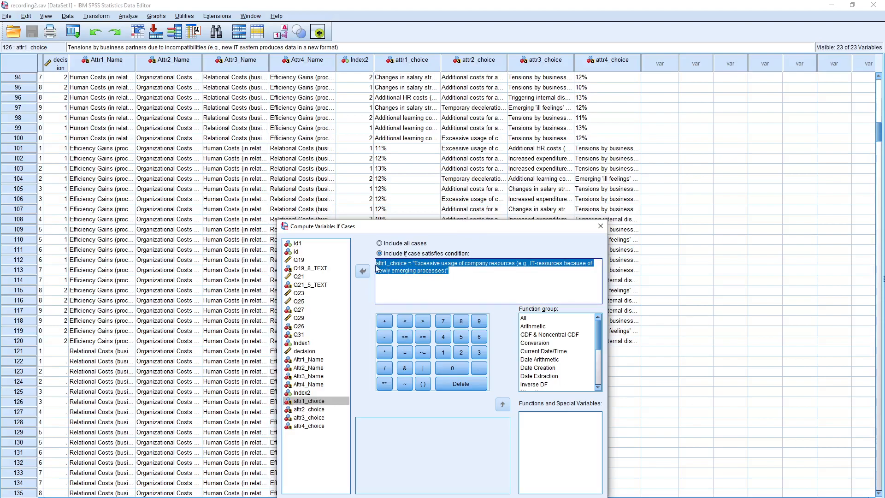
click(468, 280)
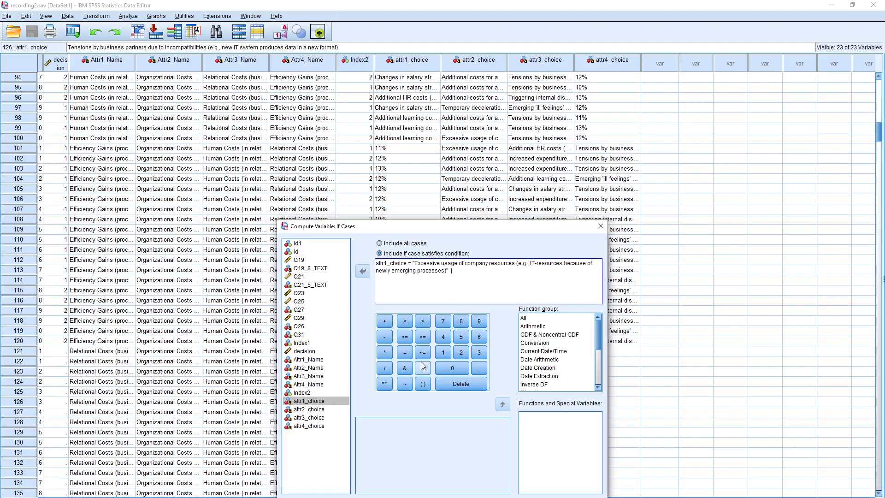
key(ctrl+v)
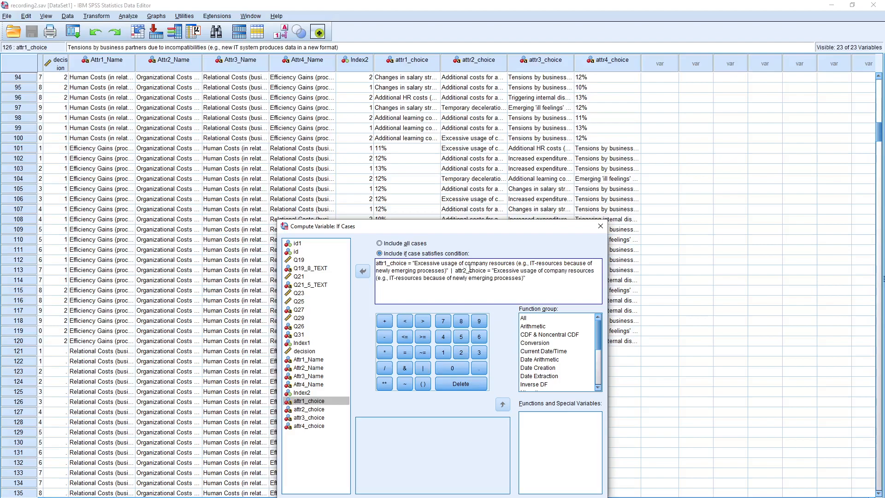
click(423, 368)
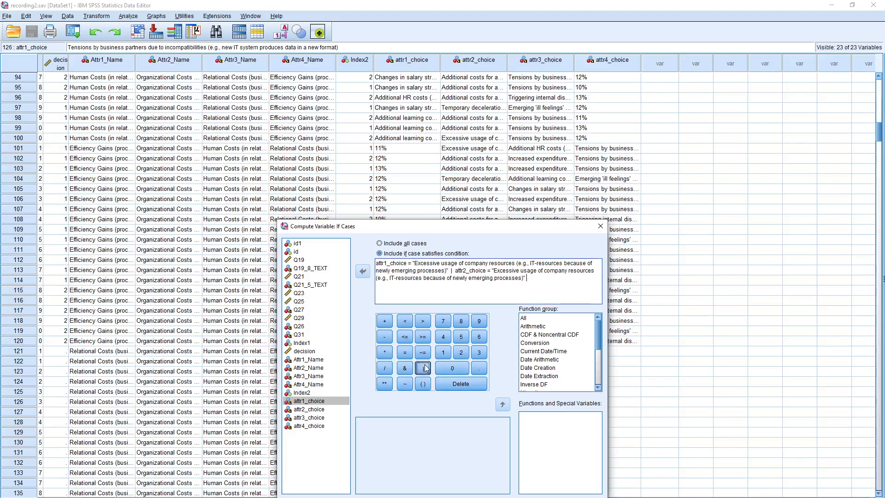
key(ctrl+v)
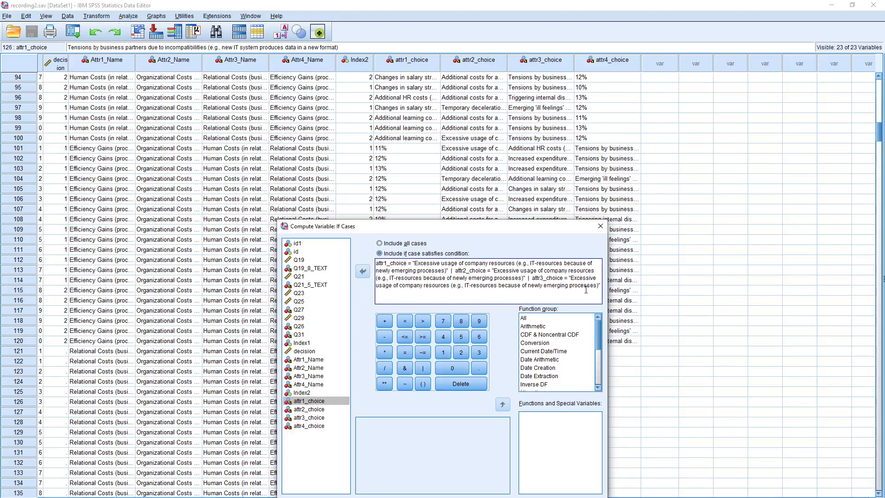
click(418, 368)
key(ctrl+v)
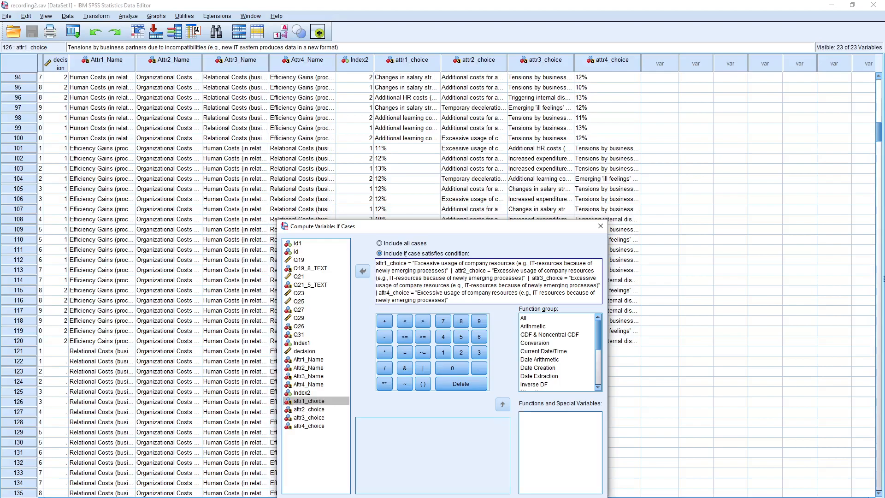
- Compute org1 as 1 for cases where any of the four choice variables equals the "Excessive usage of company resources" text
click(409, 497)
click(393, 487)
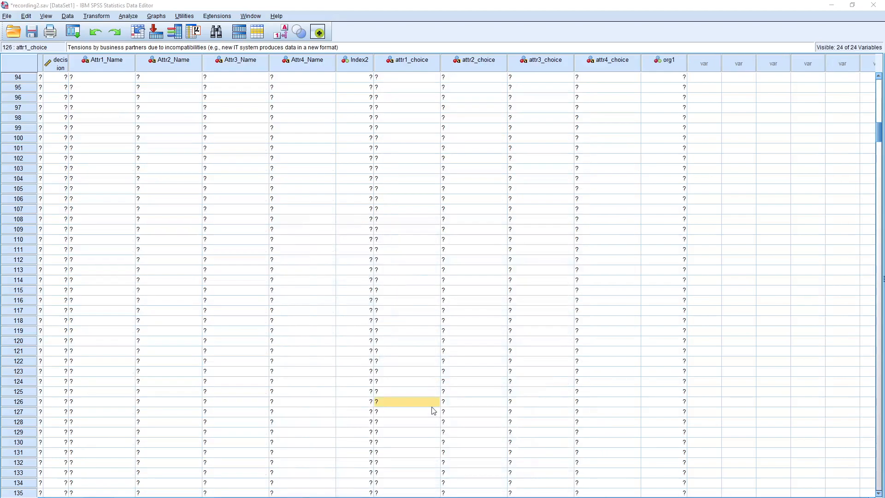
- Check the org1 values against the full attr2_choice text in cases 100, 106 and 128
click(668, 139)
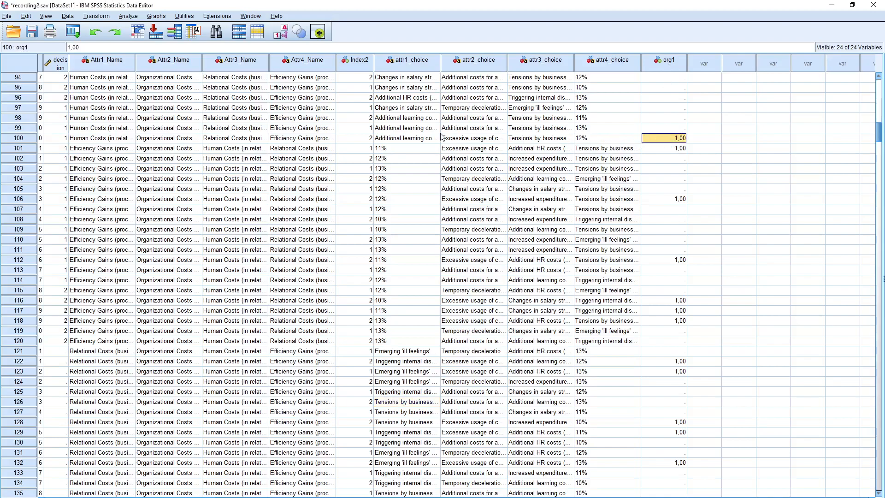
click(480, 142)
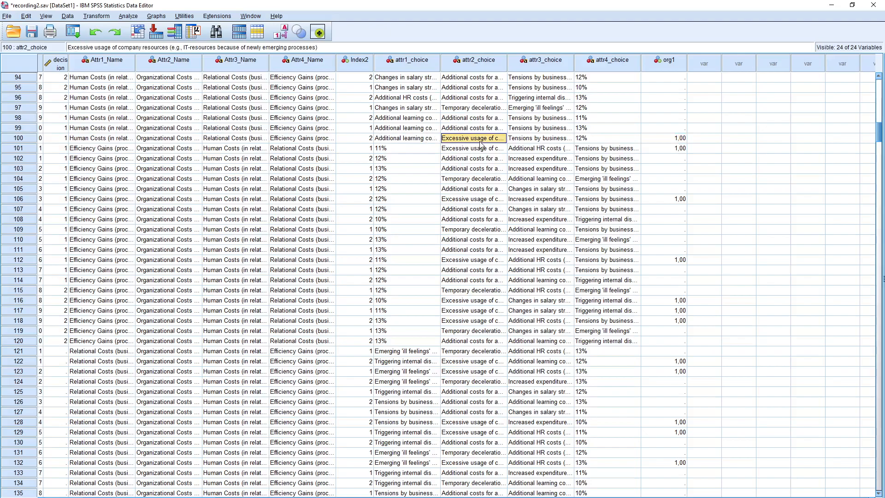
click(678, 199)
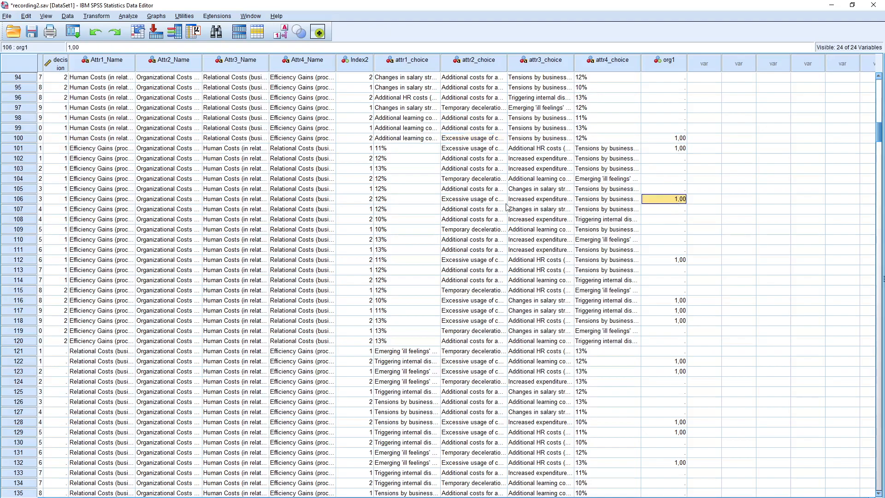
click(469, 203)
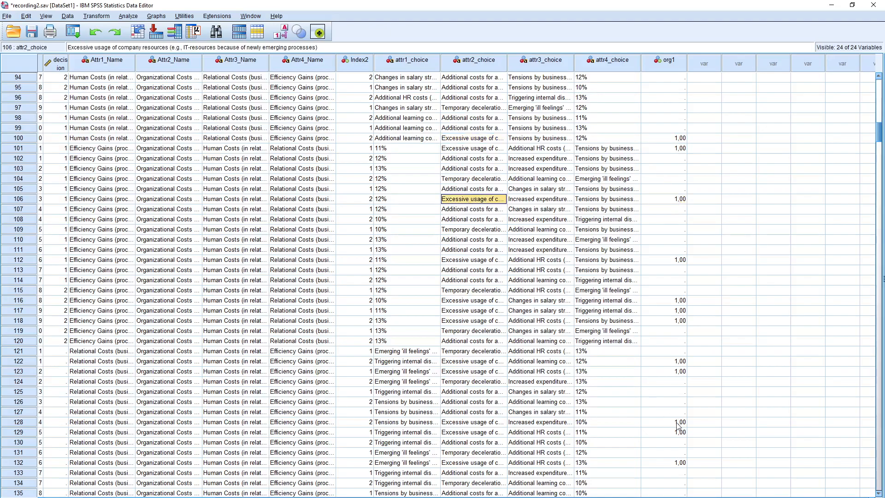
click(481, 423)
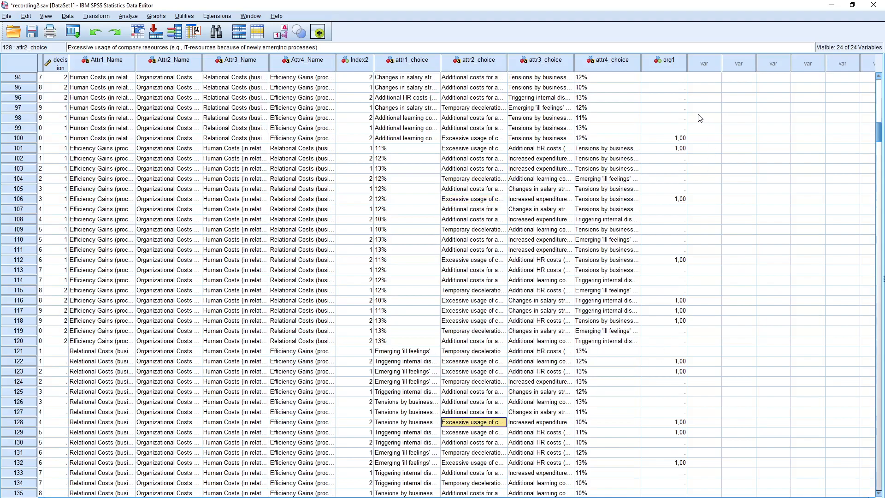
- Set the Compute Variable target to org2 and clear the old condition text after the opening quote of attr1_choice
click(82, 16)
click(92, 45)
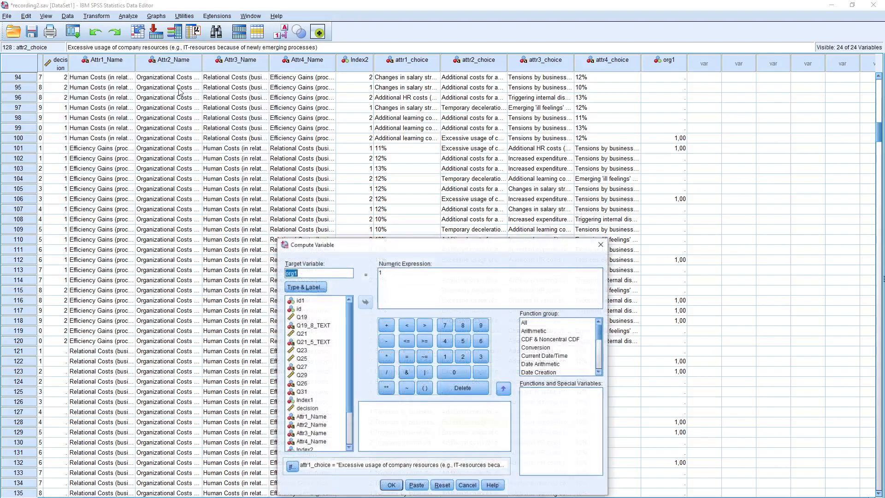
click(322, 274)
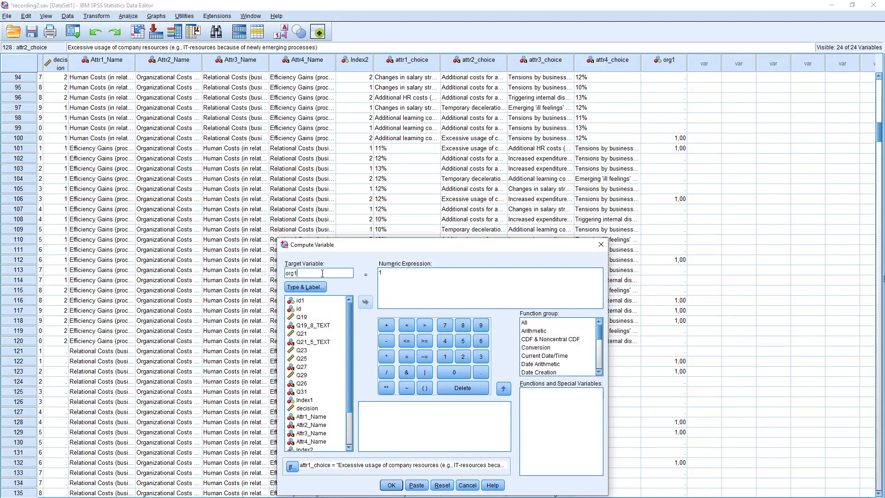
click(292, 466)
drag(414, 264, 462, 303)
key(BackSpace)
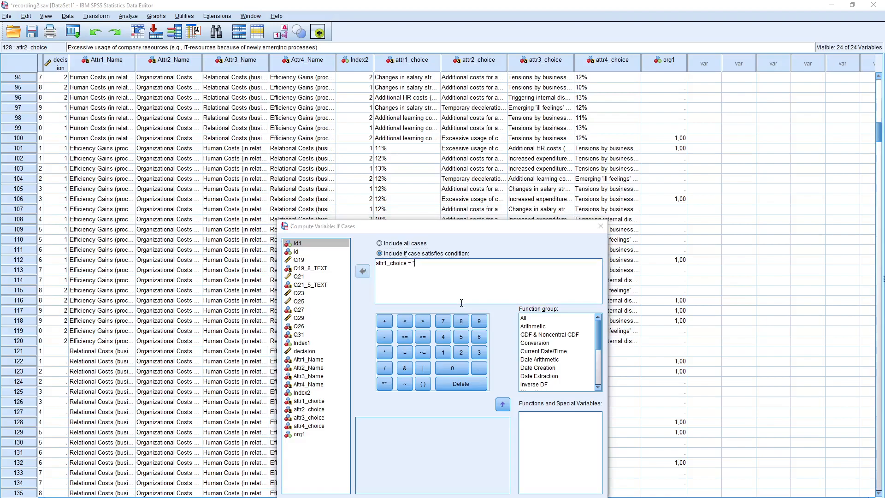
- Copy cell C2's text from Excel into the SPSS condition: attr1_choice = "Costs for adjustments of business processes (e.g., implementation of new software interfaces)"
key(alt+Tab)
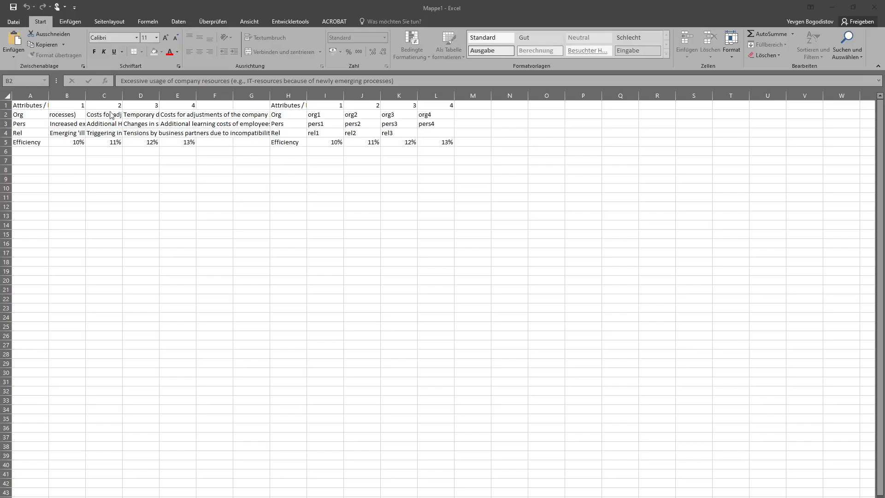
click(100, 116)
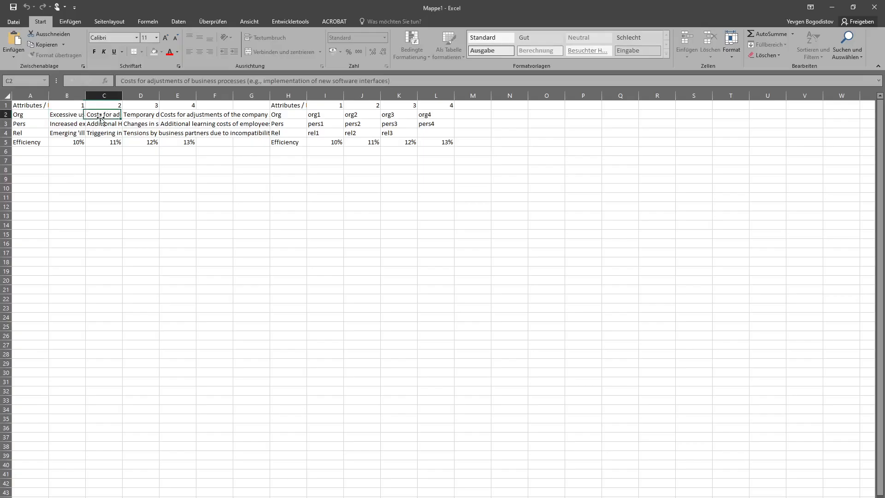
click(192, 80)
drag(396, 82, 119, 81)
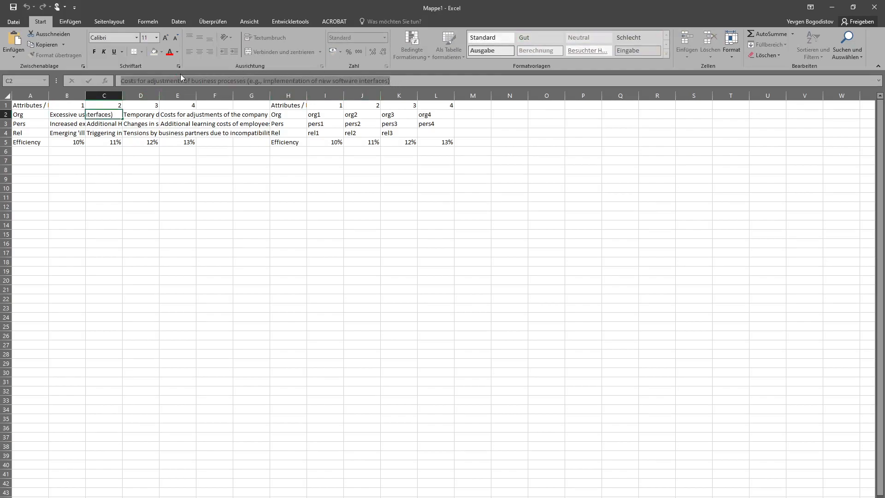
key(alt+Tab)
key(ctrl+v)
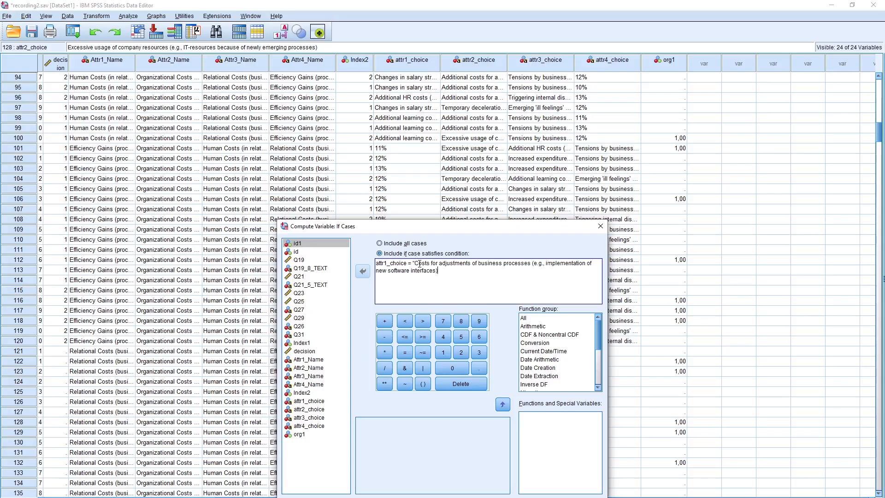
- Extend the condition with OR comparisons of attr2_choice and attr3_choice to the same "Costs for adjustments of business processes" text
drag(444, 273, 375, 262)
key(ctrl+c)
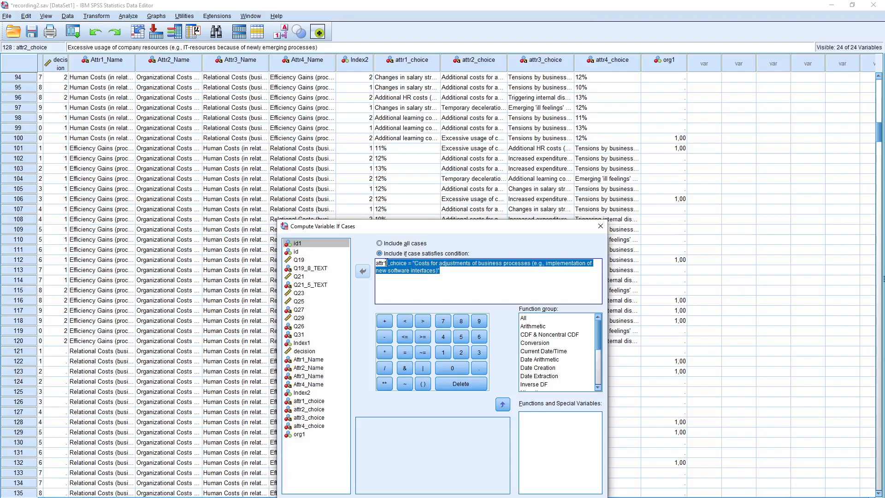
click(454, 271)
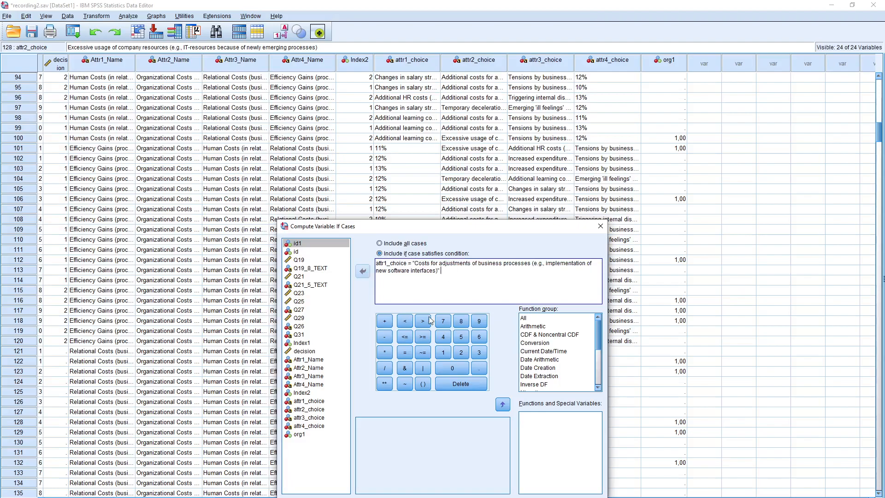
key(ctrl+v)
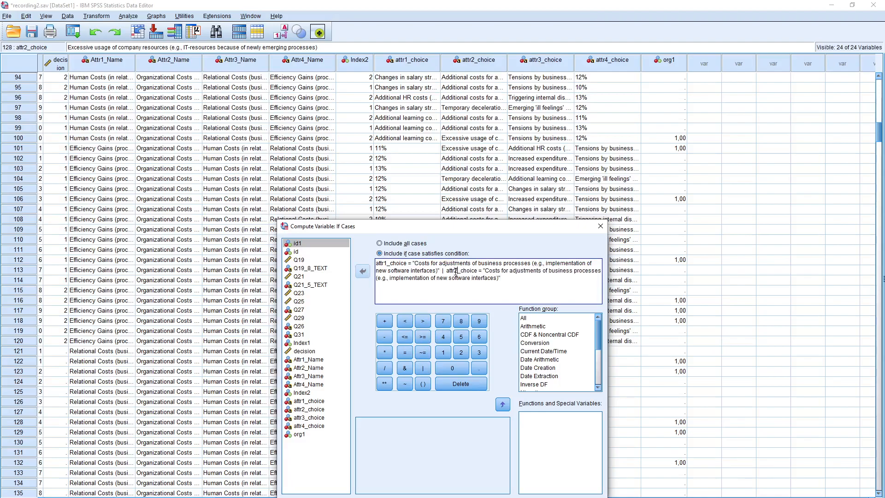
click(422, 368)
key(alt+Tab)
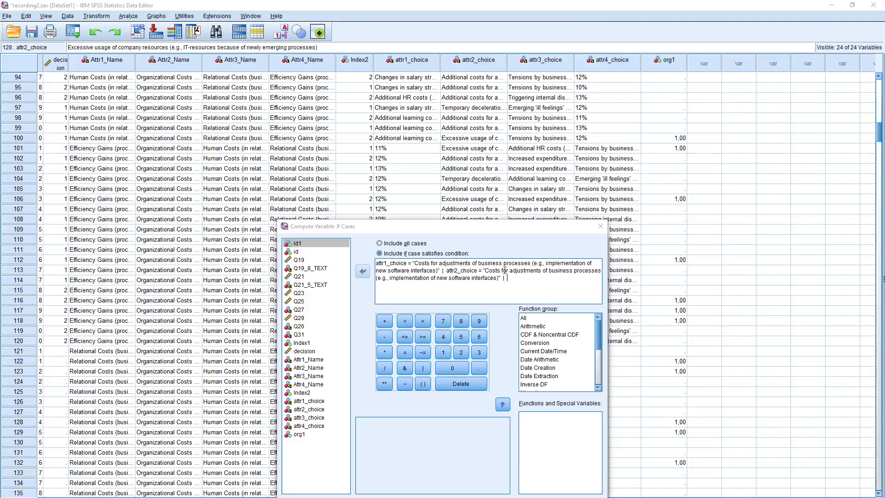
click(513, 277)
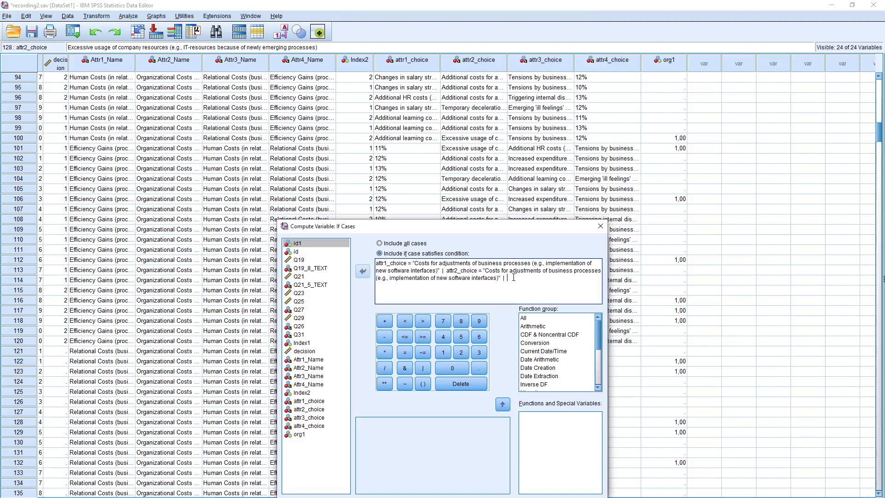
key(ctrl+v)
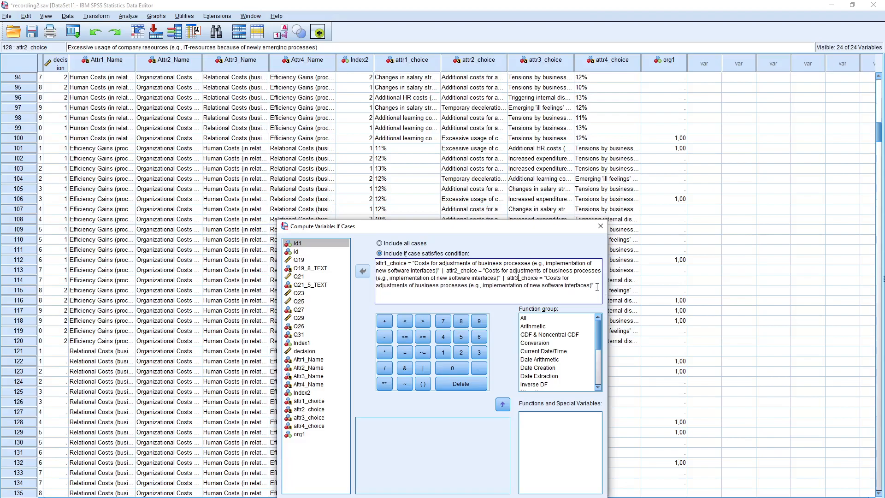
- Add an OR comparison of attr4_choice to the same costs text and compute org2 with value 1
click(423, 368)
key(ctrl+v)
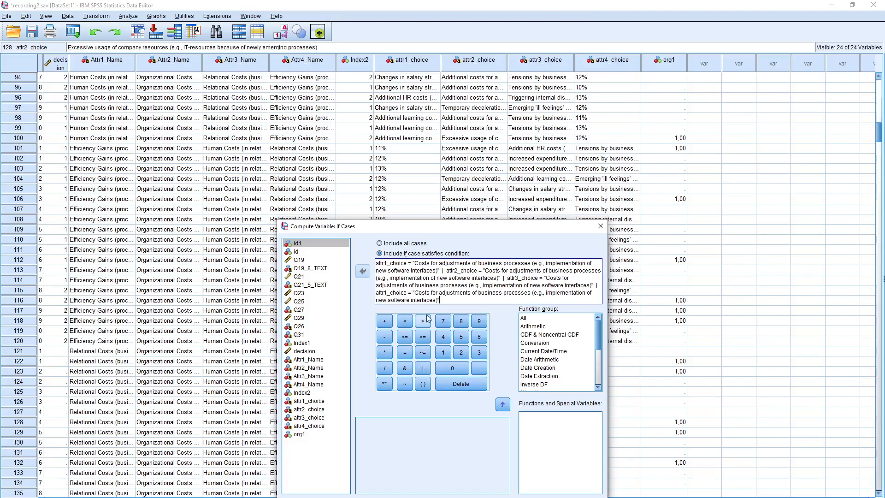
click(387, 293)
key(BackSpace)
text(4)
key(Return)
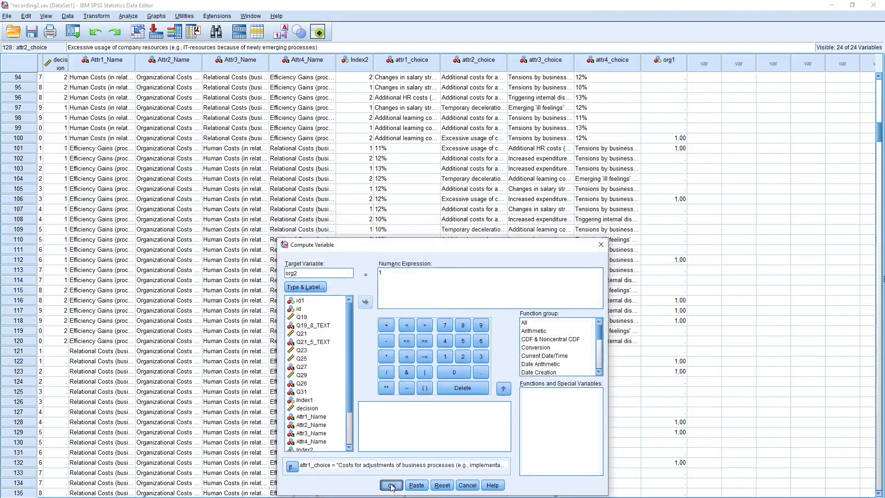
click(392, 485)
- Check the org2 values against the attr1_choice text in case 2 near the start of the data
scroll(712, 200, down, 10)
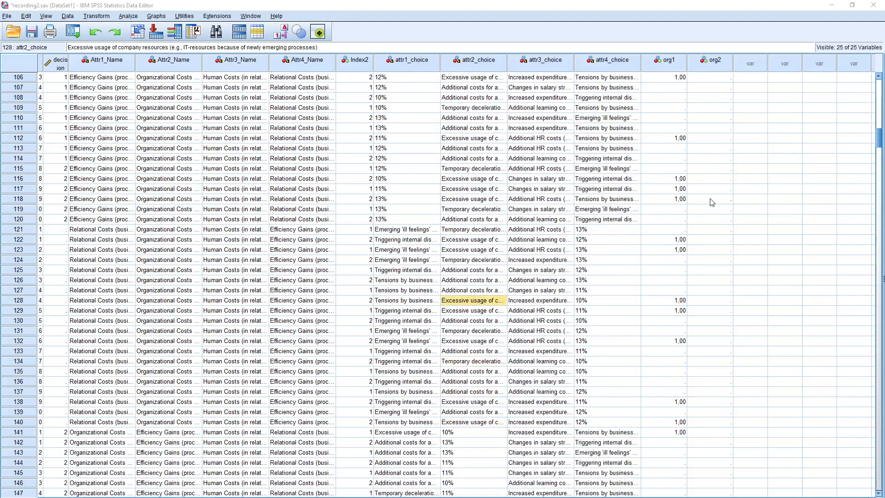
scroll(712, 201, down, 8)
drag(880, 156, 880, 89)
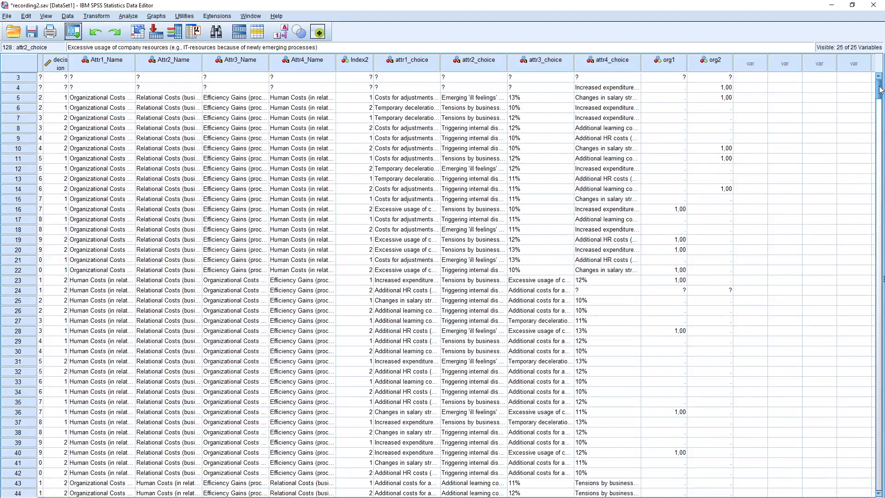
click(716, 89)
click(403, 88)
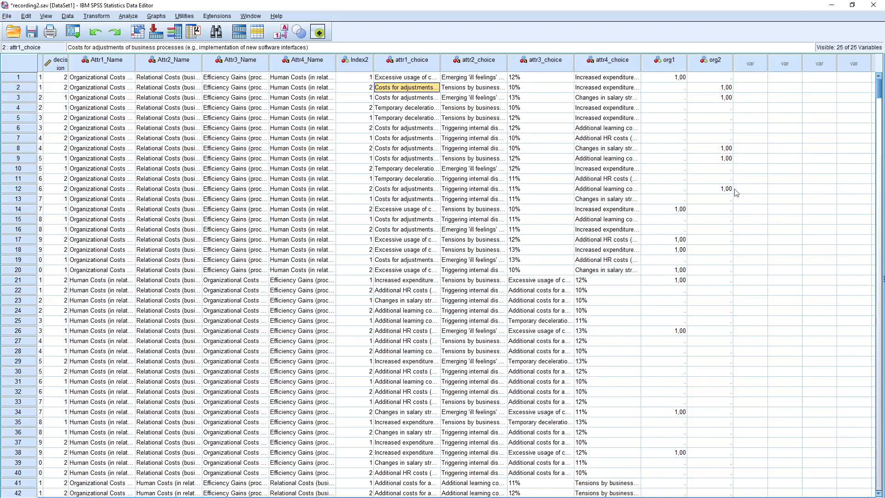
- Edit the Compute Variable target name for the third Org level and clear the condition text after the opening quote of attr1_choice
click(73, 33)
click(82, 48)
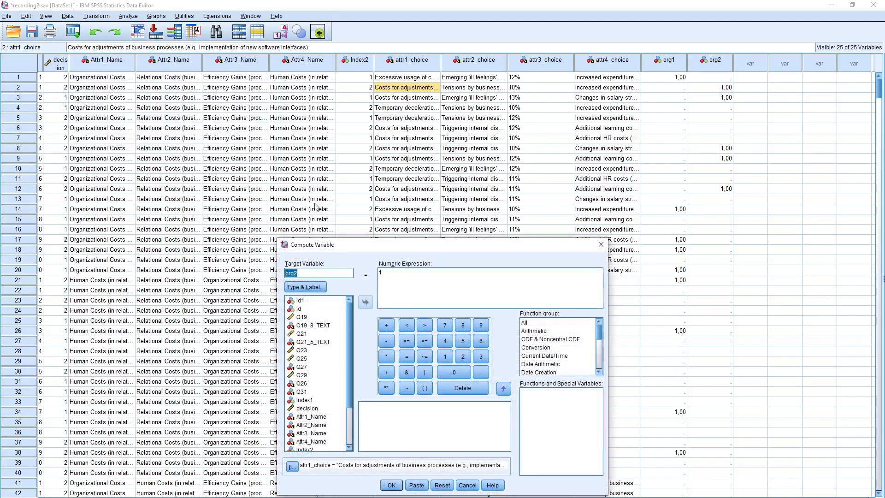
click(298, 272)
click(292, 467)
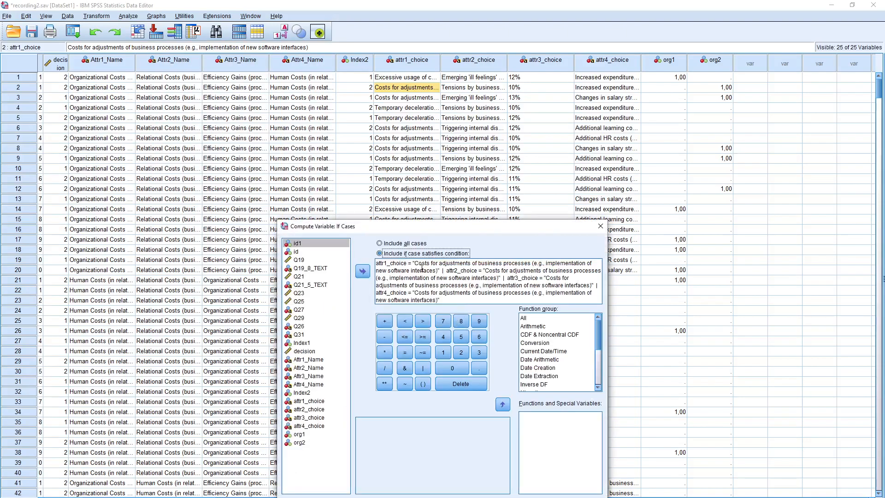
drag(416, 263, 441, 300)
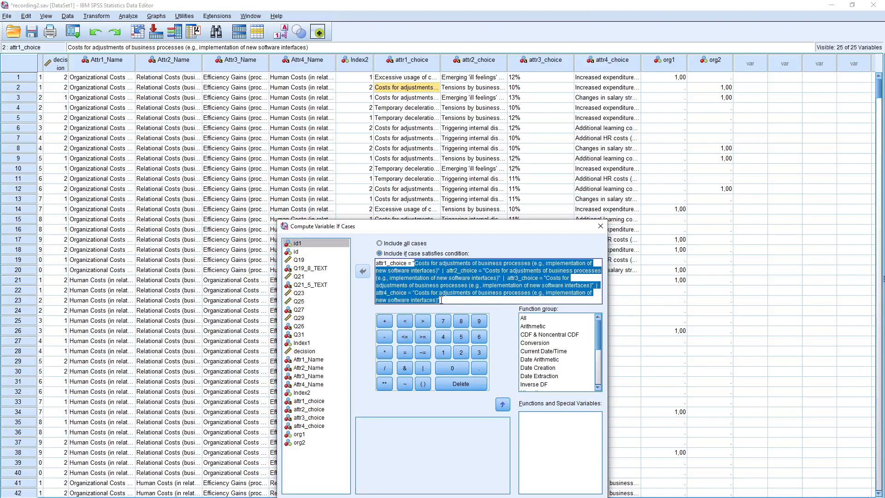
key(Delete)
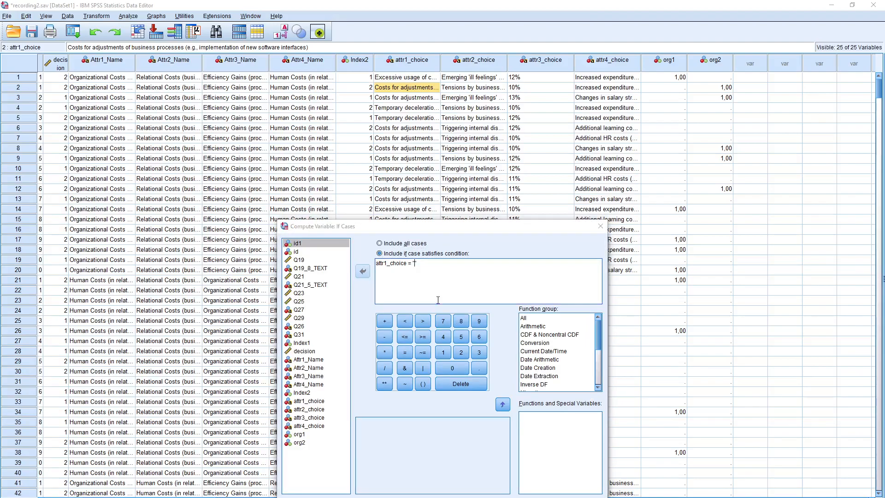
- Copy cell D2's text from Excel into the SPSS condition: attr1_choice = "Temporary deceleration of business processes (e.g., through implementing the IT-systems)"
key(alt+Tab)
key(alt+Tab)
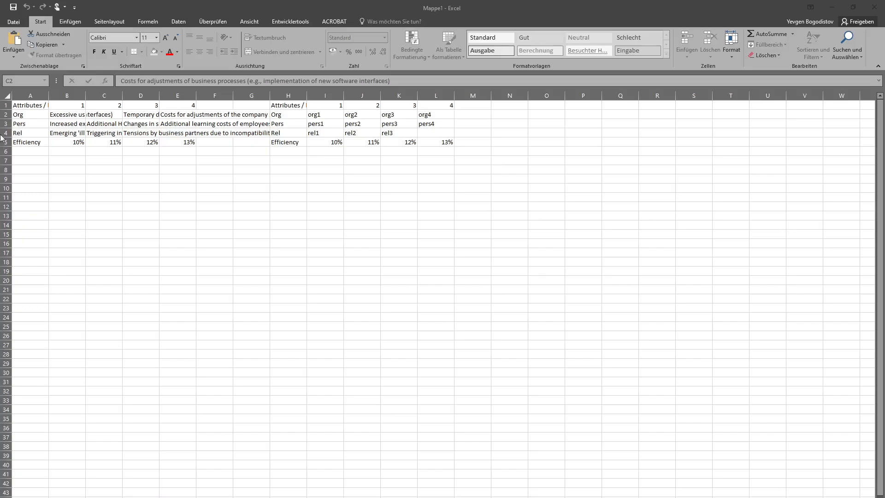
click(118, 114)
click(146, 118)
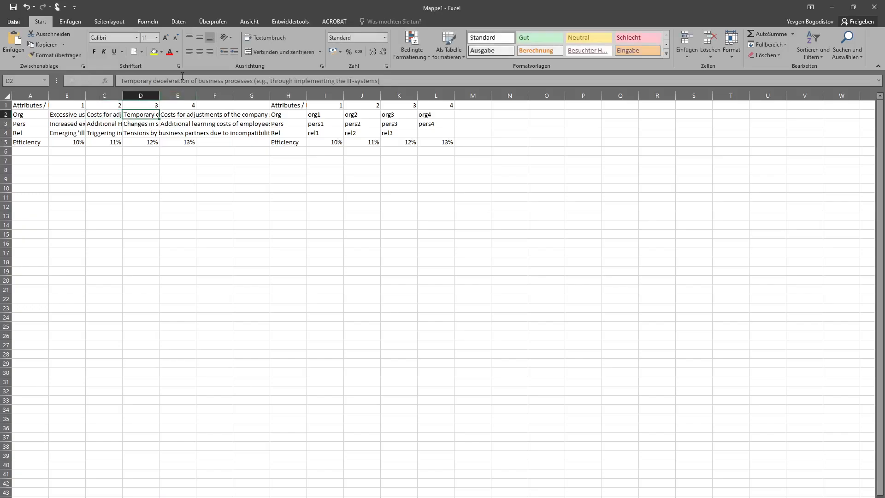
drag(283, 81, 116, 86)
key(ctrl+c)
key(alt+Tab)
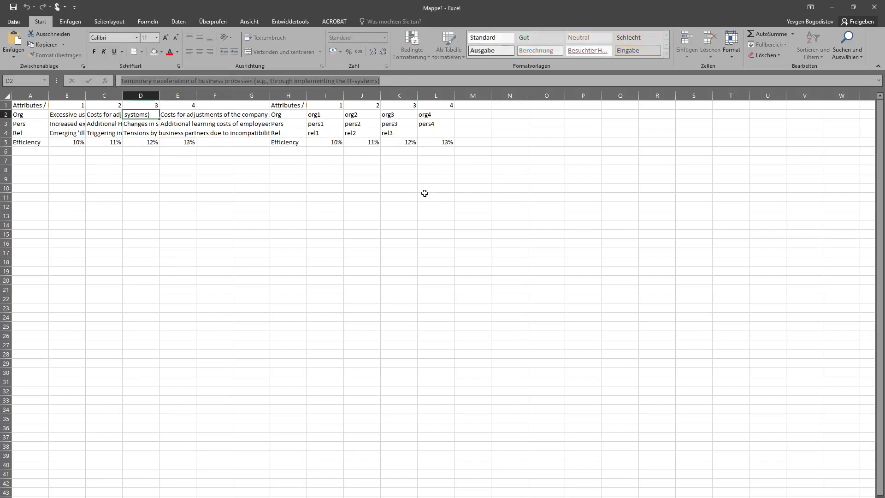
key(alt+Tab)
text(')
key(ctrl+v)
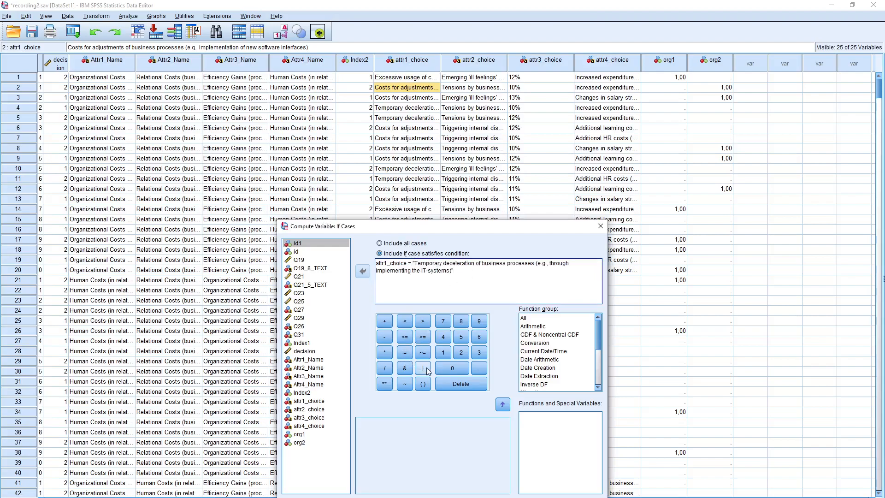
- Extend the condition with OR comparisons of attr2_choice and attr3_choice to the same "Temporary deceleration of business processes" text
drag(456, 271, 371, 265)
key(ctrl+c)
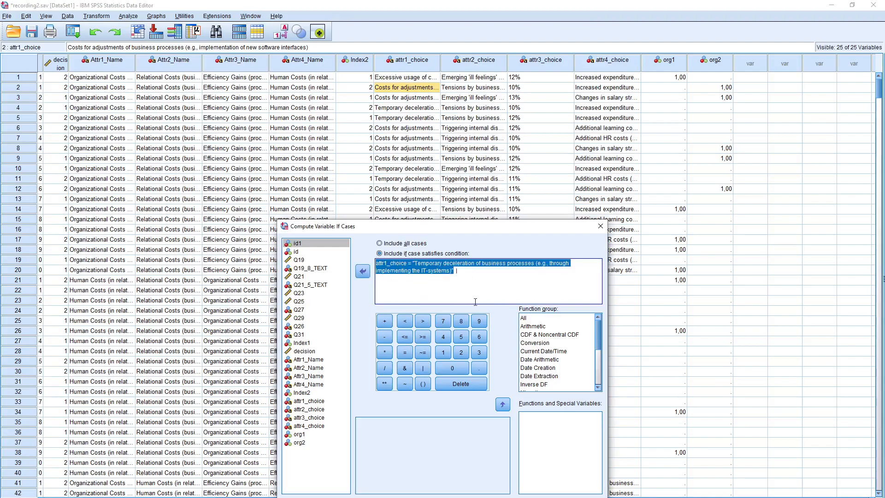
click(485, 271)
key(ctrl+v)
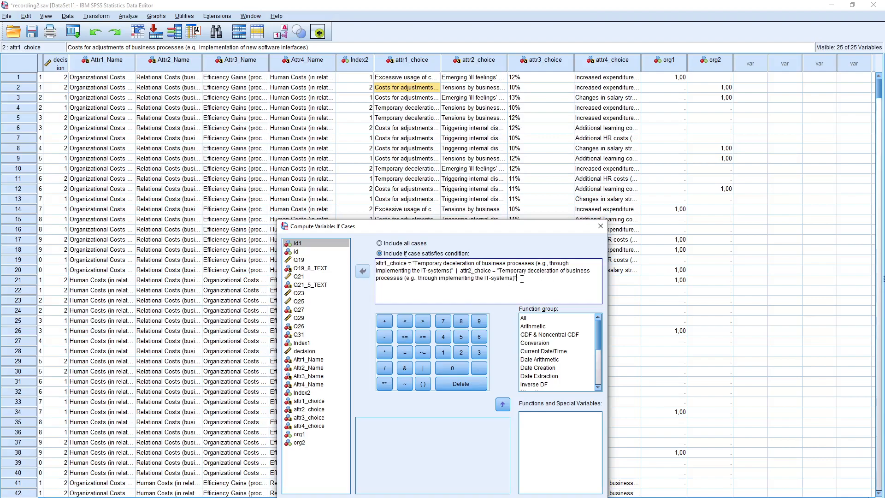
click(423, 368)
key(ctrl+v)
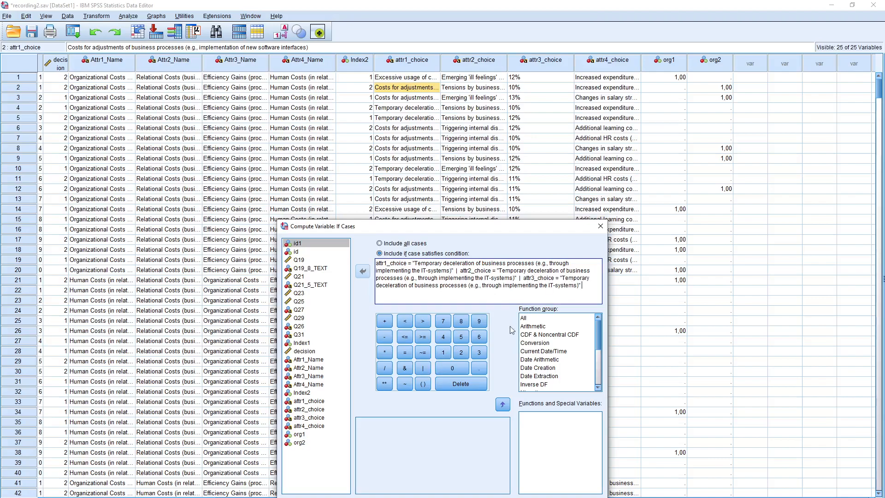
- Add an OR comparison of attr4_choice to the same "Temporary deceleration of business processes" text and compute org3
click(421, 367)
key(ctrl+v)
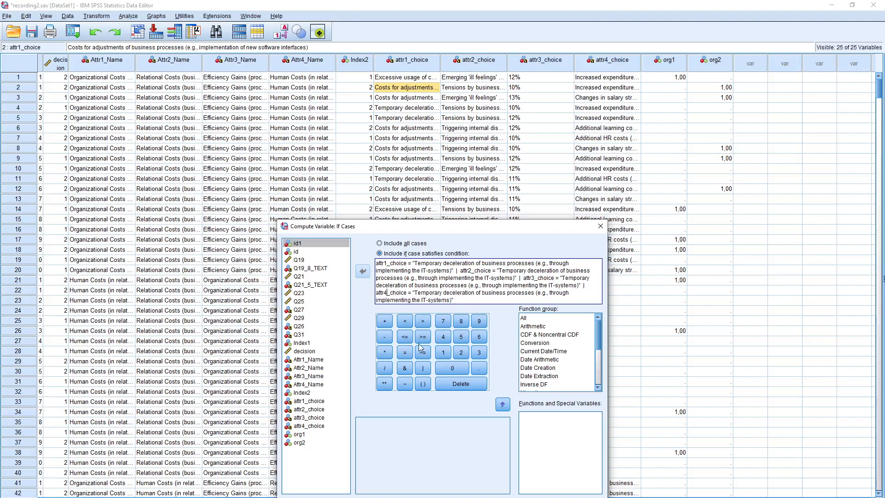
click(409, 497)
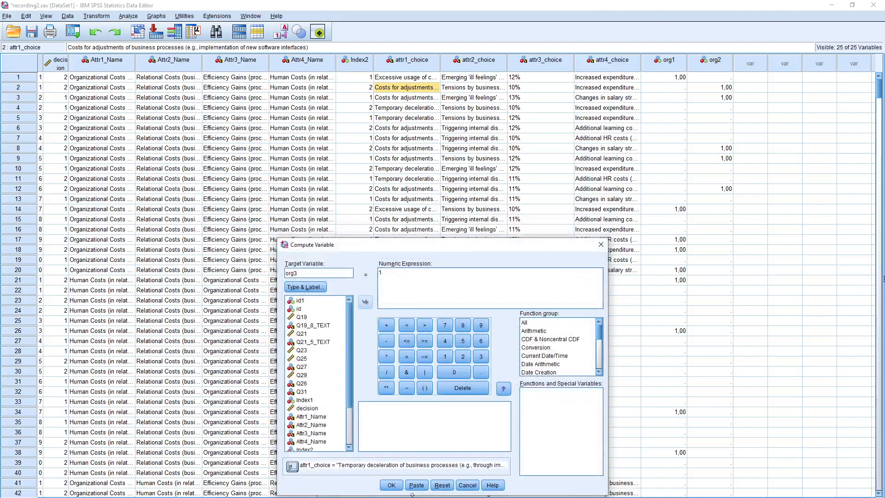
click(391, 484)
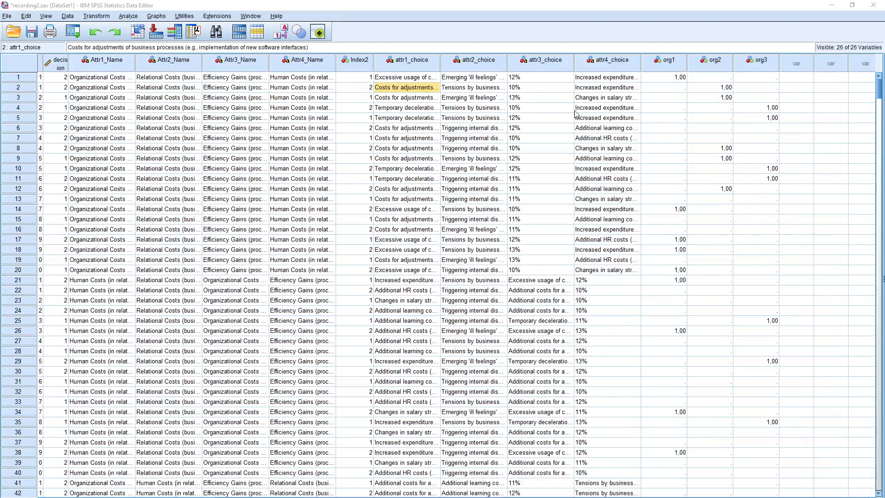
- Reopen Compute Variable with org4 as the target and clear the condition text after the opening quote of attr1_choice
click(71, 33)
click(72, 48)
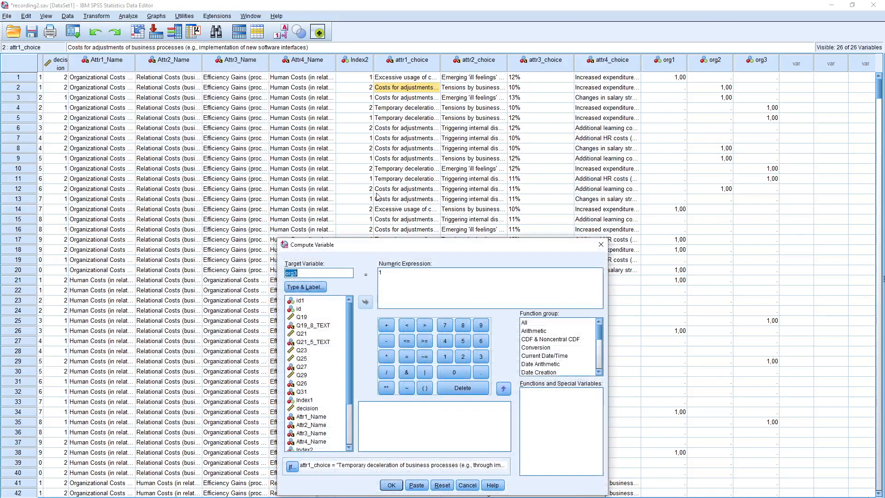
click(318, 272)
text(4)
click(292, 467)
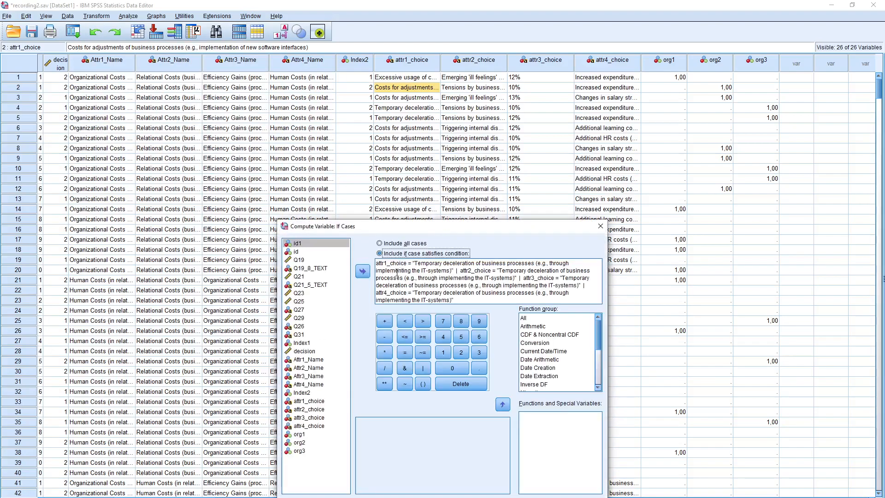
drag(413, 264, 454, 296)
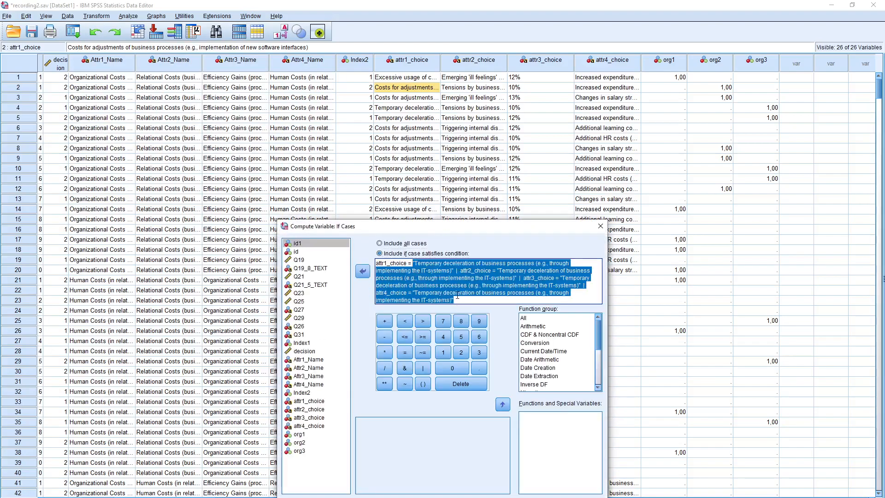
key(BackSpace)
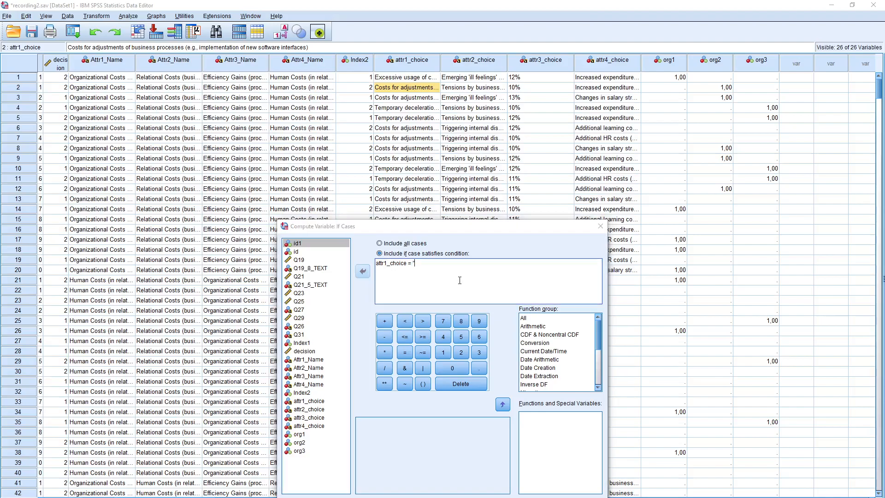
- Copy Excel cell E2's text into the SPSS condition: attr1_choice = "Costs for adjustments of the company structure (e.g., redistribution of activities between departments)"
key(alt+Tab)
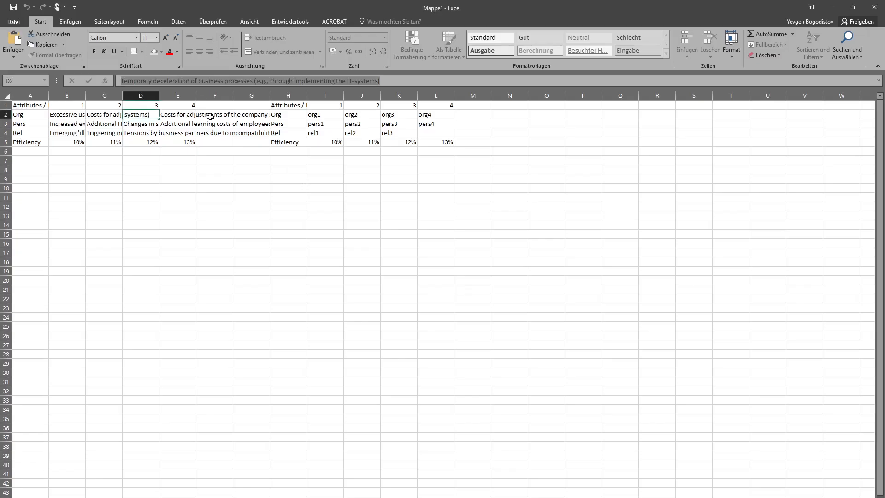
click(183, 115)
click(165, 80)
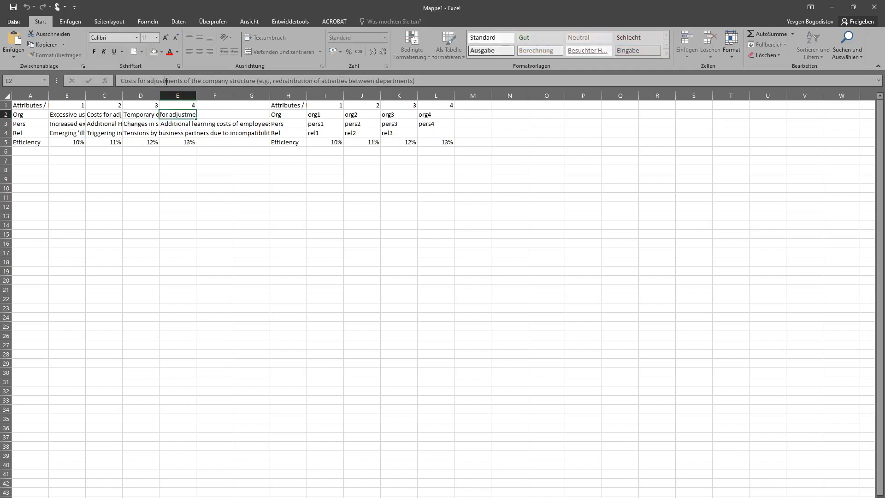
drag(430, 82, 115, 82)
key(ctrl+c)
key(alt+Tab)
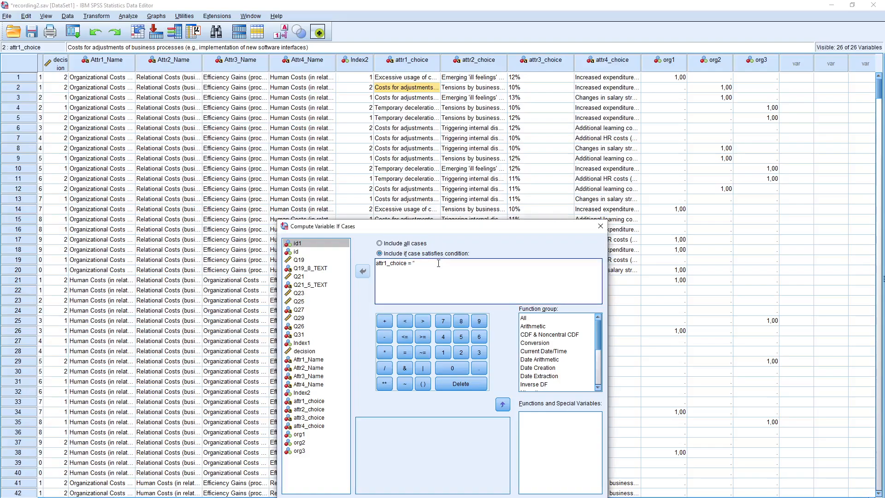
key(ctrl+v)
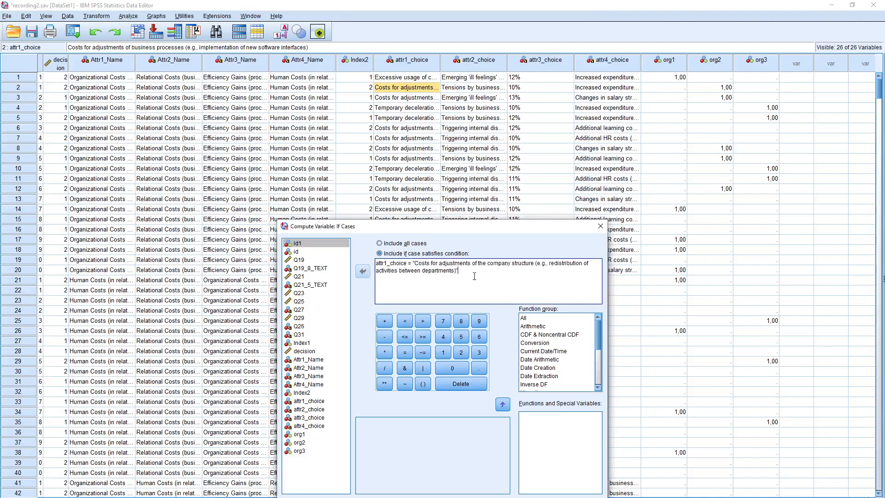
text(")
- Duplicate the comparison after an OR operator and change its variable to attr2_choice
drag(460, 272, 376, 265)
key(ctrl+c)
click(472, 270)
key(ctrl+v)
click(477, 271)
key(BackSpace)
text(2)
- Append another OR comparison of attr3_choice to the same "Costs for adjustments of the company structure" text
click(422, 368)
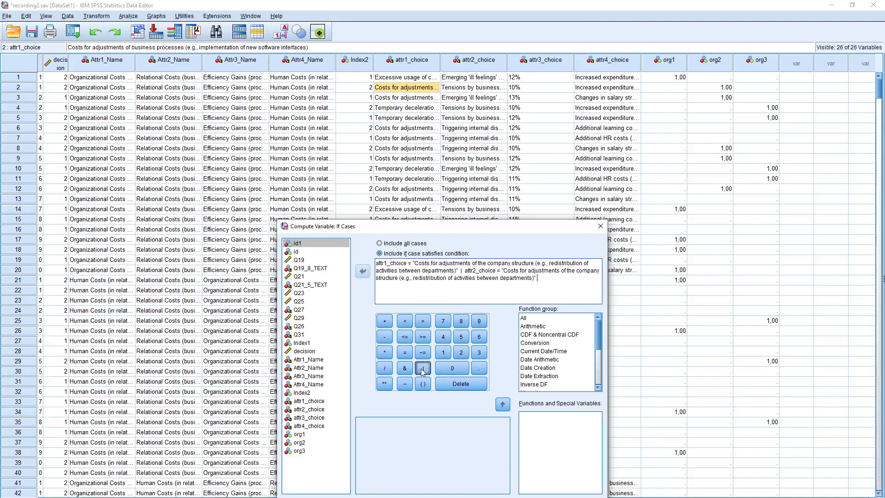
key(ctrl+v)
click(555, 277)
key(BackSpace)
text(3)
- Append the last OR comparison for attr4_choice with the same company structure text and compute org4
click(423, 368)
key(ctrl+v)
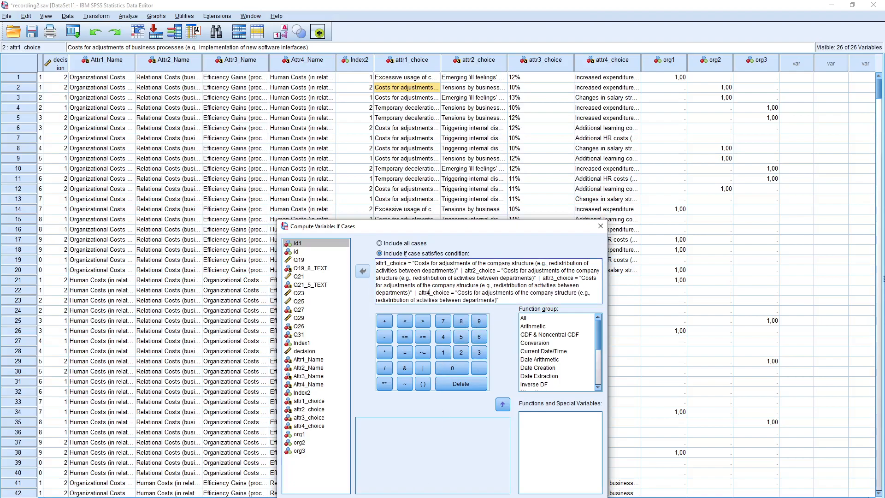
click(411, 497)
click(391, 486)
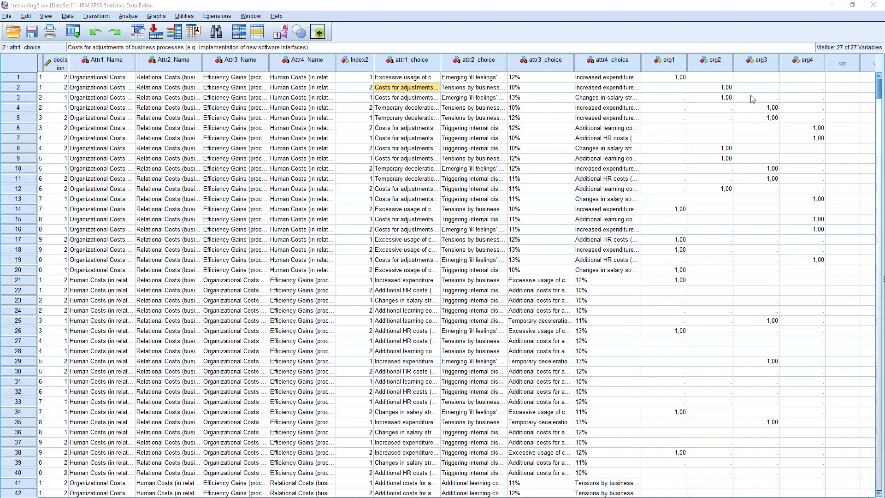
- Reopen Compute Variable, name the target sum_check, and set the case selection to include all cases
click(128, 16)
click(96, 16)
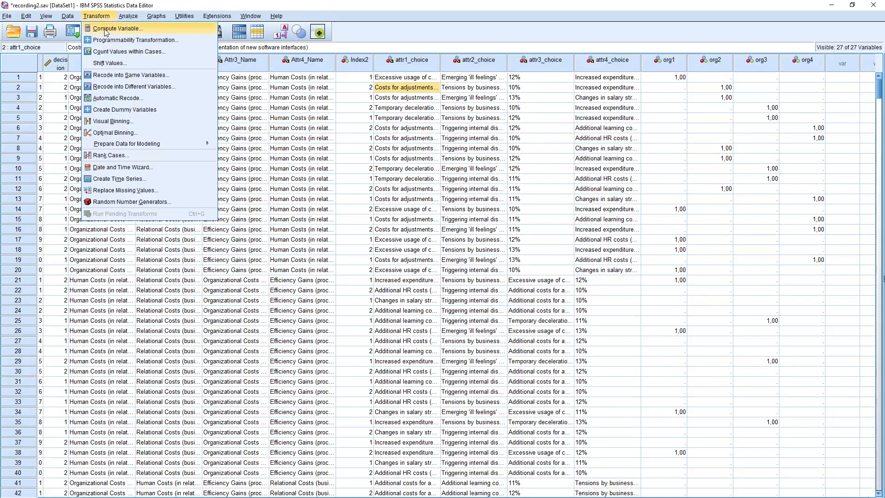
click(105, 30)
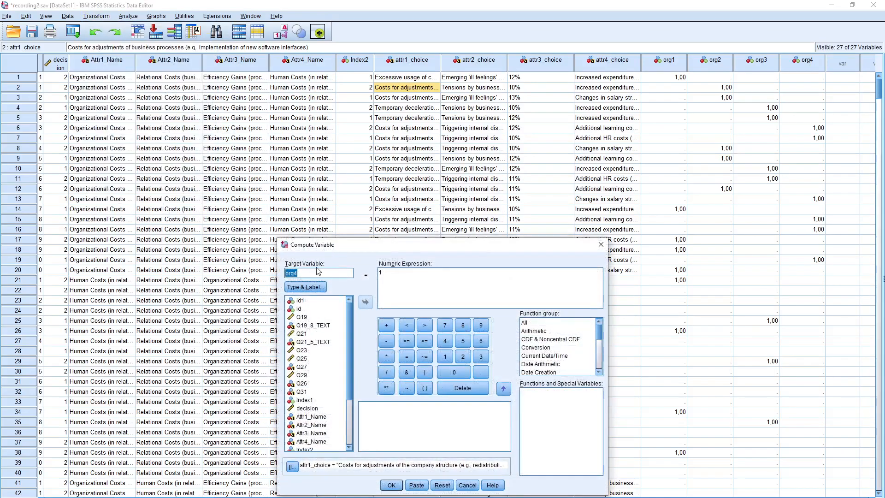
text(sum_check)
click(380, 276)
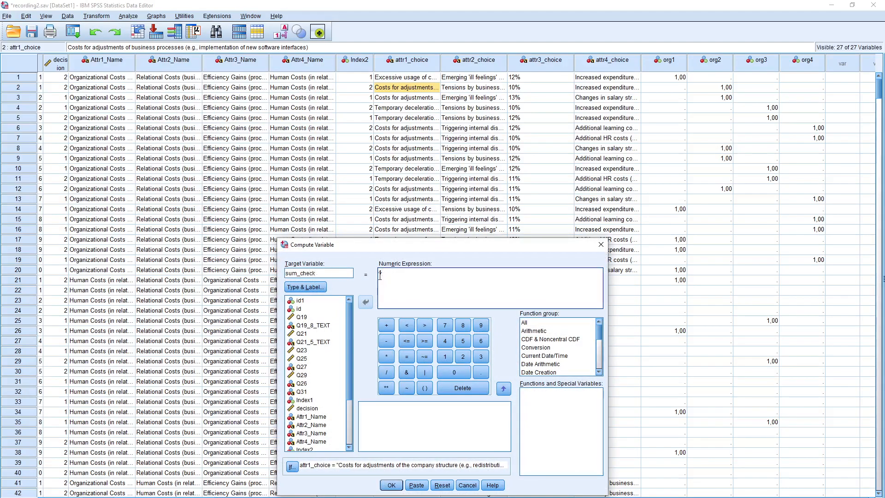
click(292, 467)
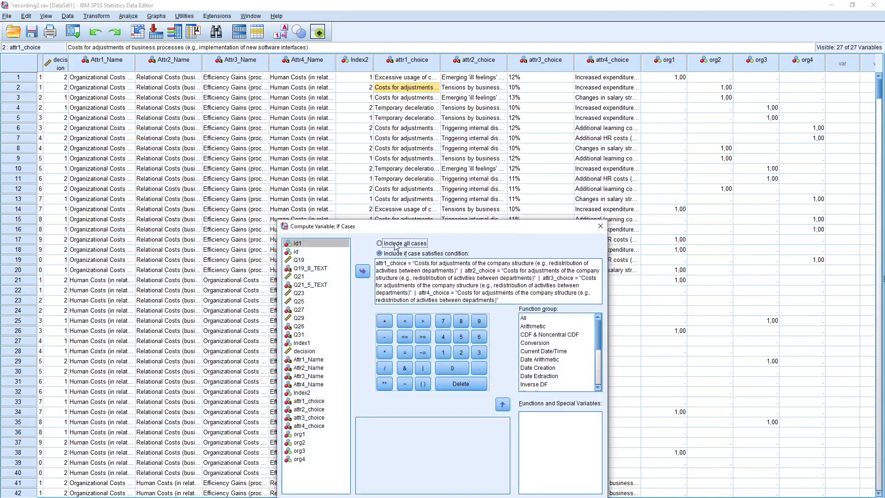
click(395, 243)
click(408, 492)
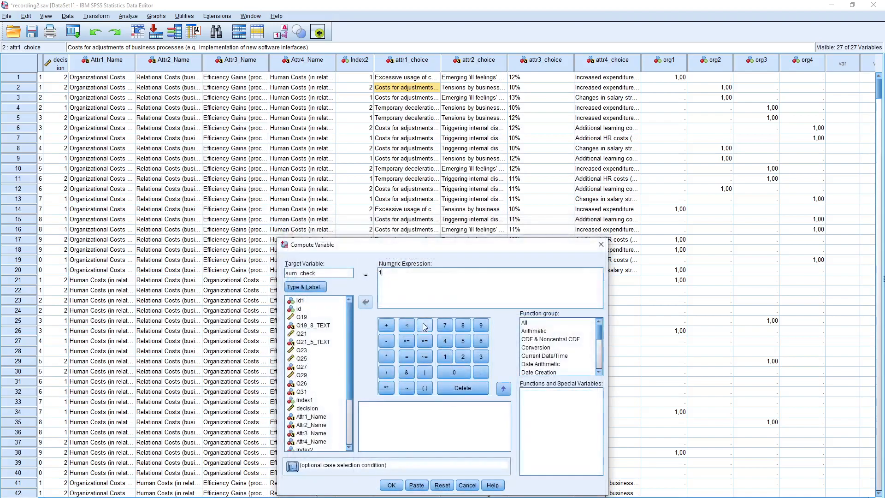
- Replace the numeric expression with sum(org1,org2,org3,org4) and compute sum_check
key(BackSpace)
text(sum()
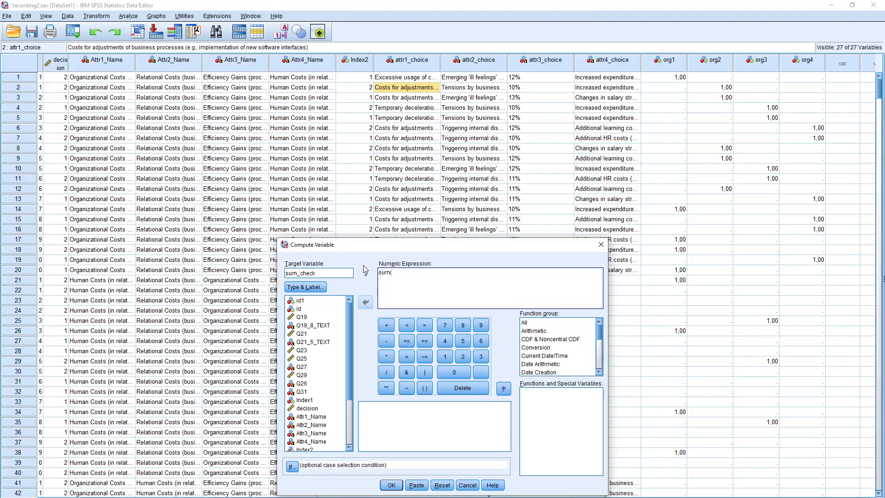
scroll(304, 424, down, 3)
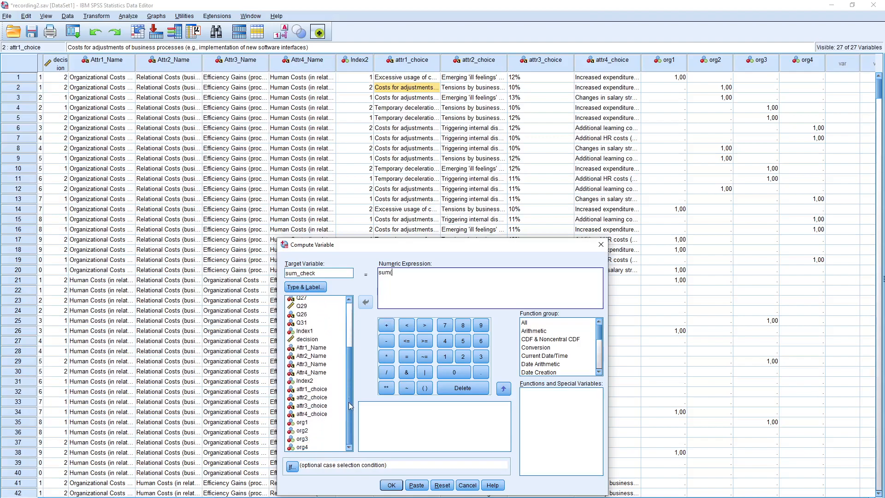
double_click(304, 423)
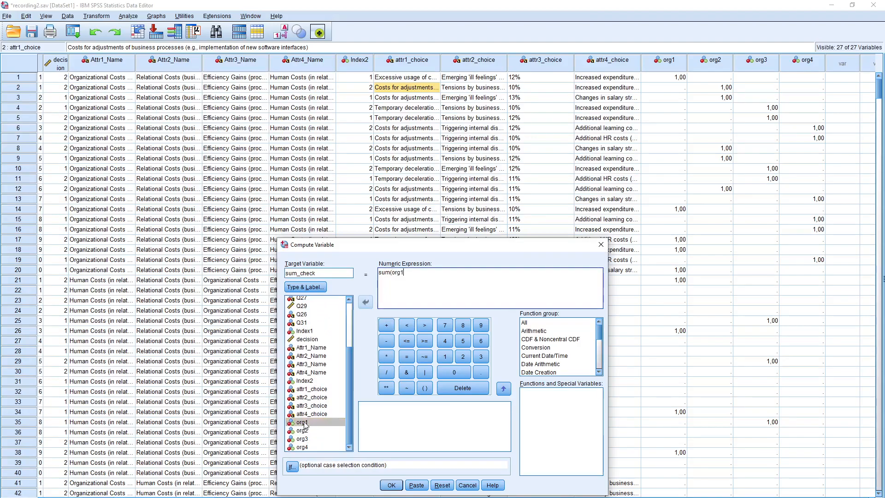
text(,)
double_click(303, 431)
text(,)
double_click(304, 439)
text(,)
click(304, 447)
double_click(305, 448)
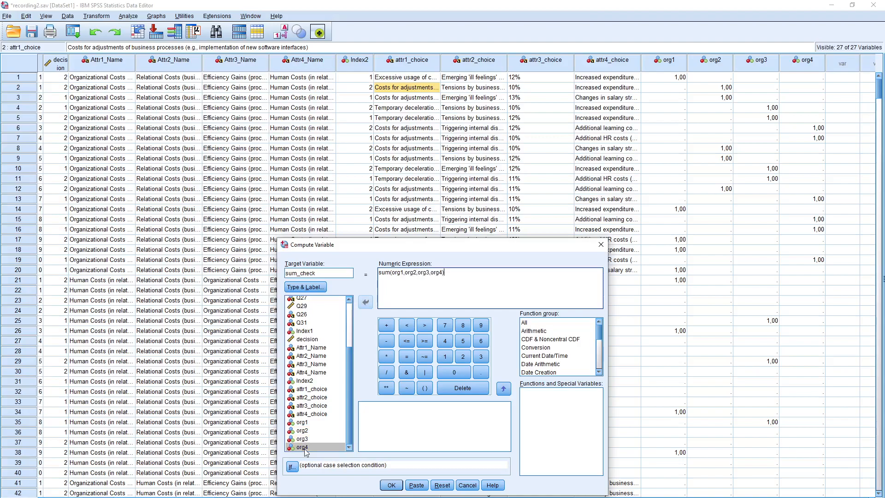
text())
click(391, 485)
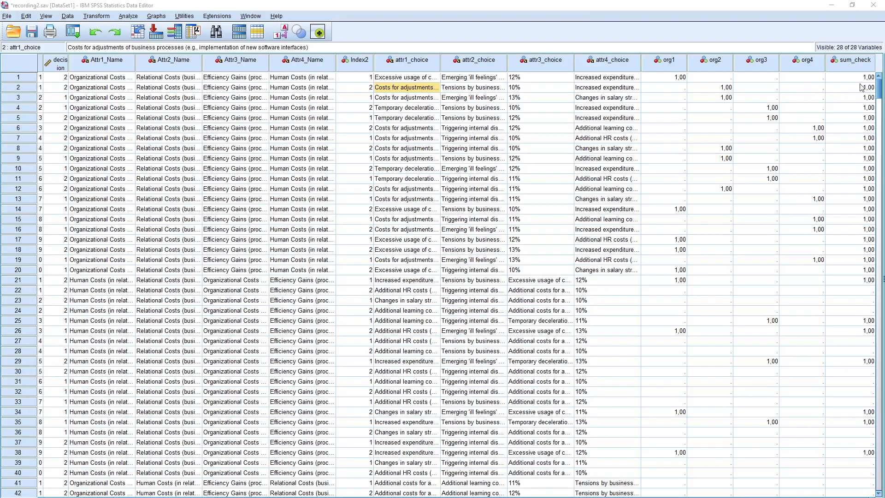
- Select the empty sum_check cells in cases 22 to 24, then sort the data by sum_check in descending order
drag(858, 293, 860, 317)
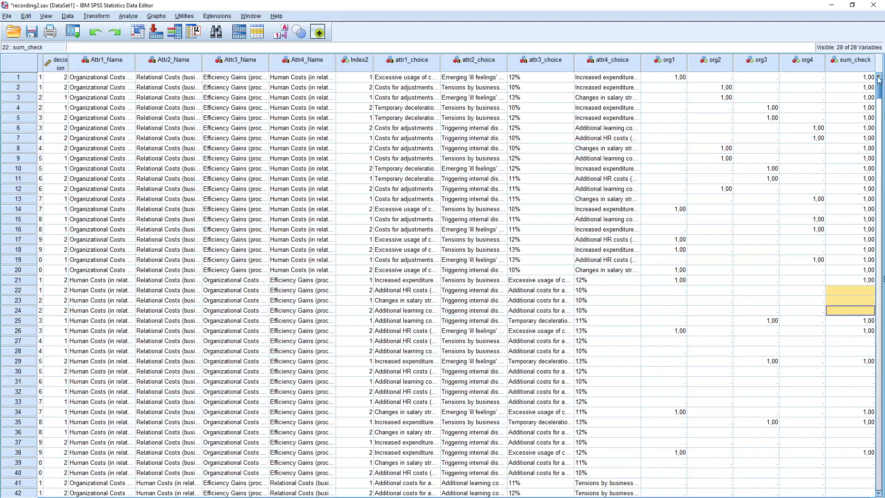
click(863, 68)
right_click(863, 69)
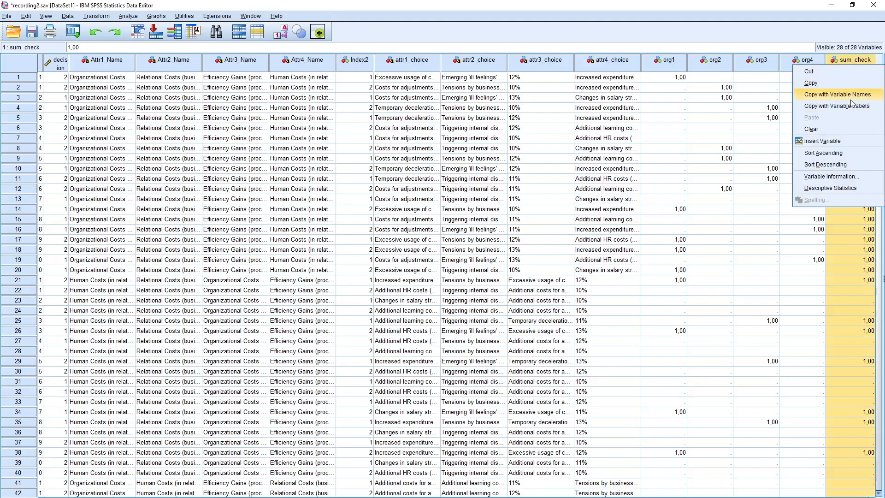
click(829, 164)
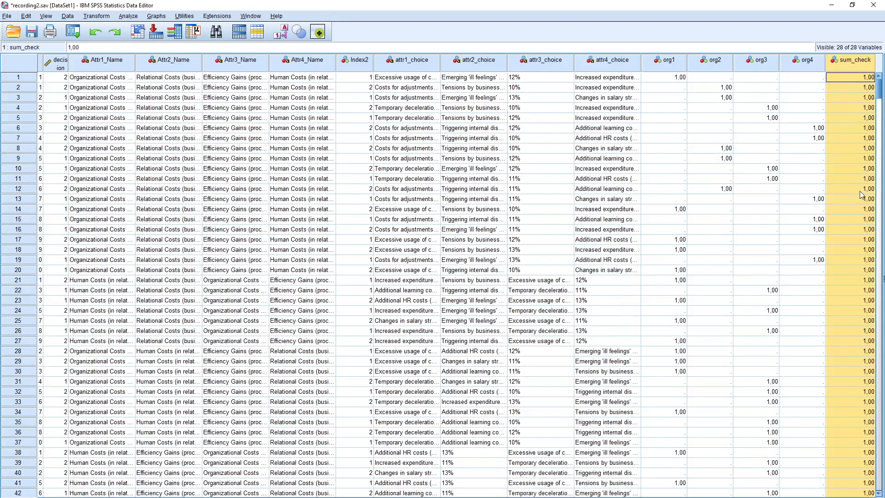
- Sort the data by sum_check in ascending order to bring the cases without a sum to the beginning
right_click(860, 67)
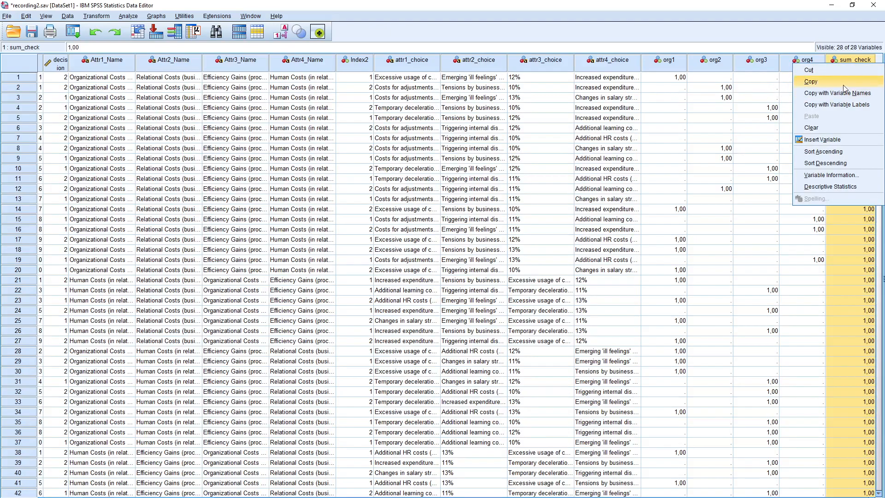
click(824, 151)
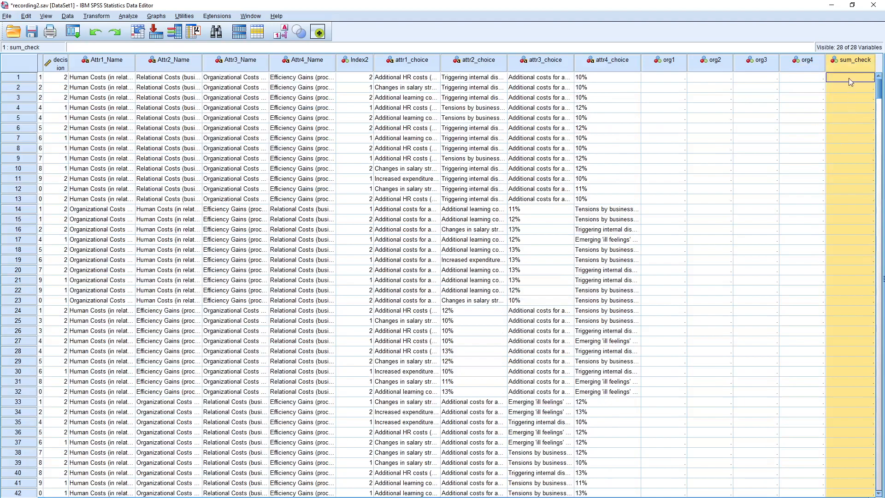
mouse_move(878, 95)
mouse_down()
mouse_move(879, 104)
mouse_move(879, 83)
mouse_up()
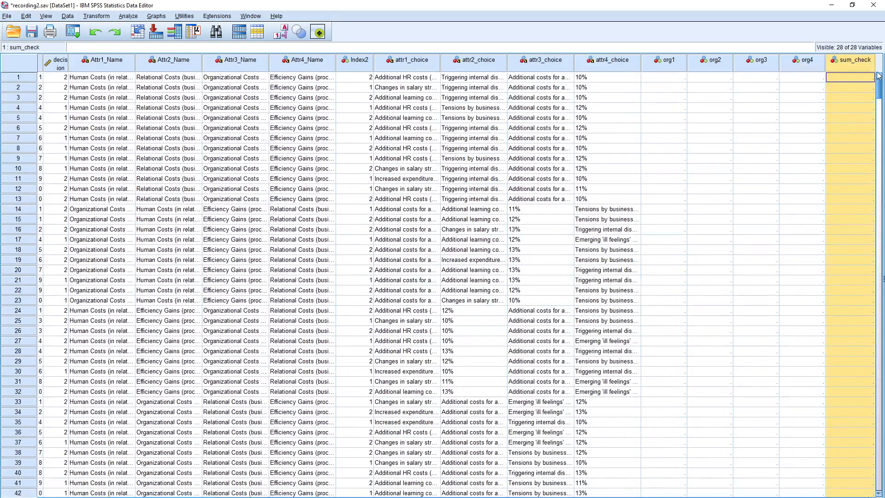
- Compare the full attr3_choice text of case 1 with the second Org level's text in Excel cell C2
click(540, 79)
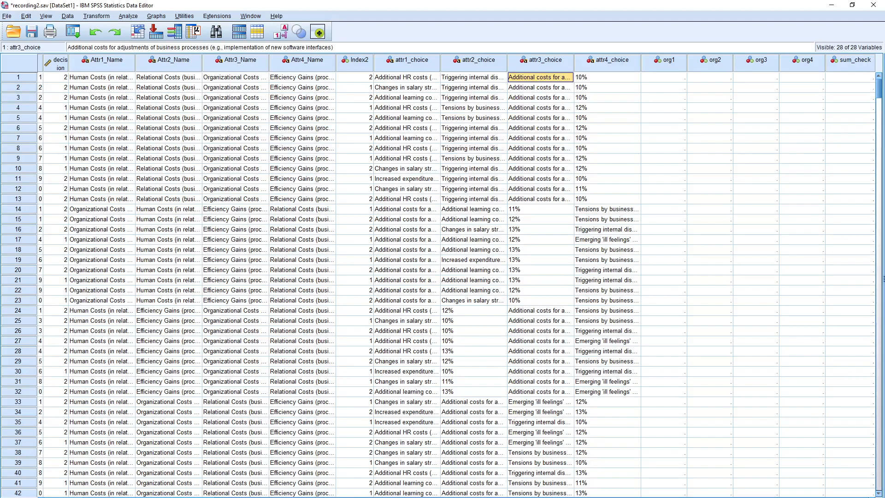
key(alt+Tab)
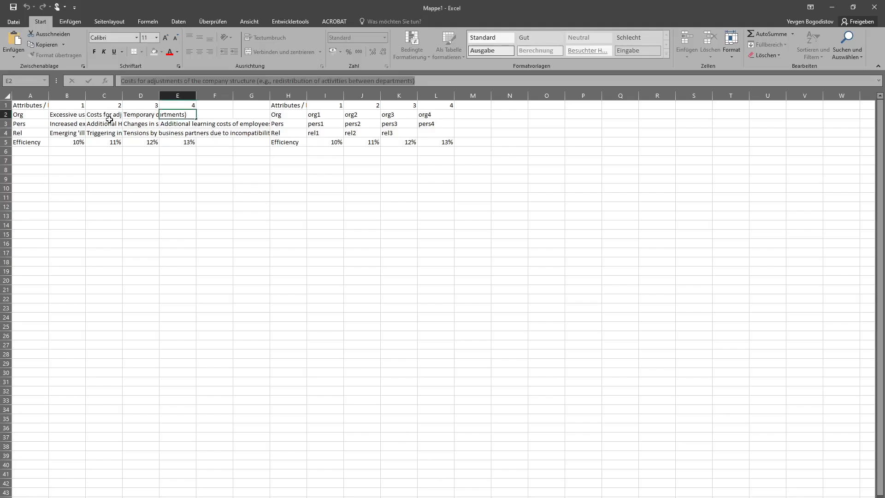
click(110, 119)
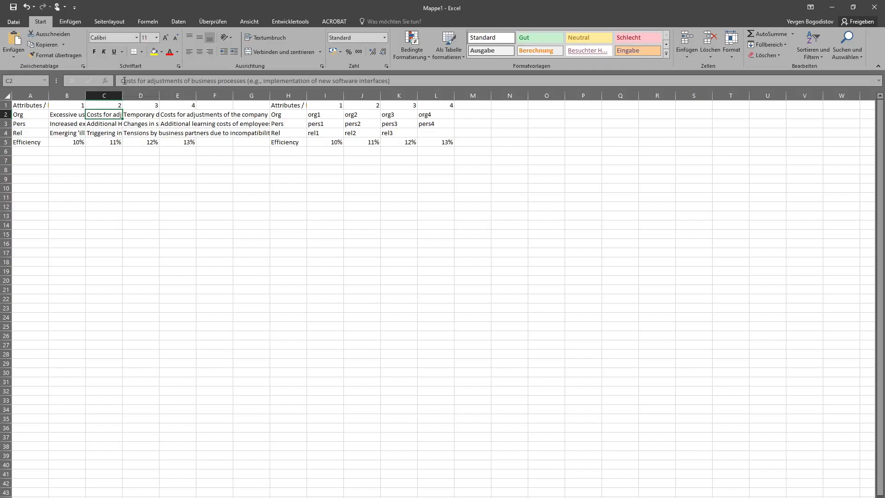
drag(123, 81, 399, 78)
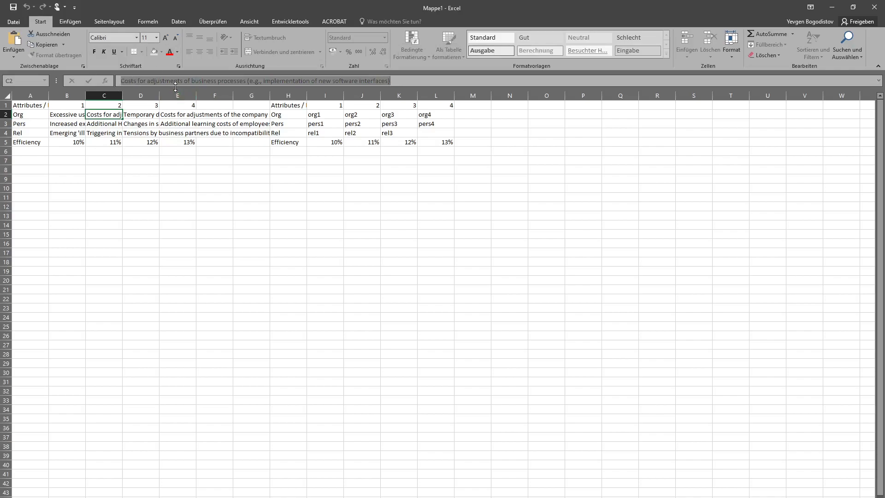
click(127, 80)
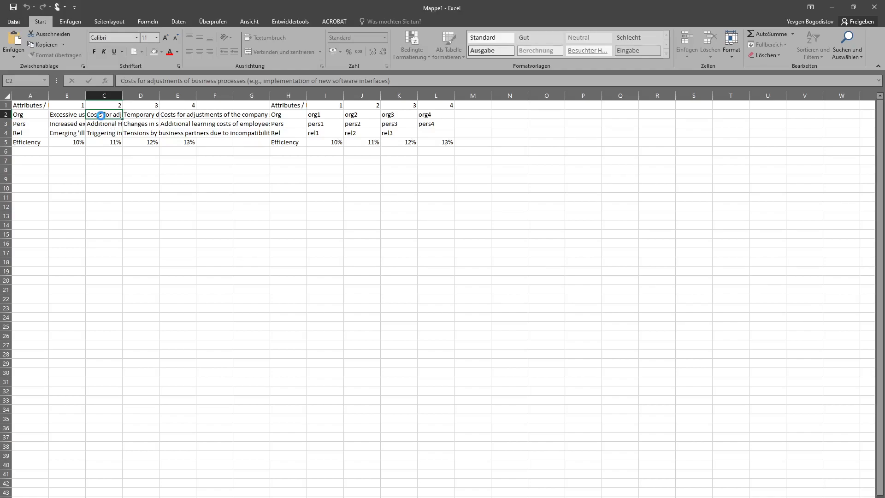
- Copy the second Org level's text from cell C2 into cell C12 of the worksheet
click(113, 272)
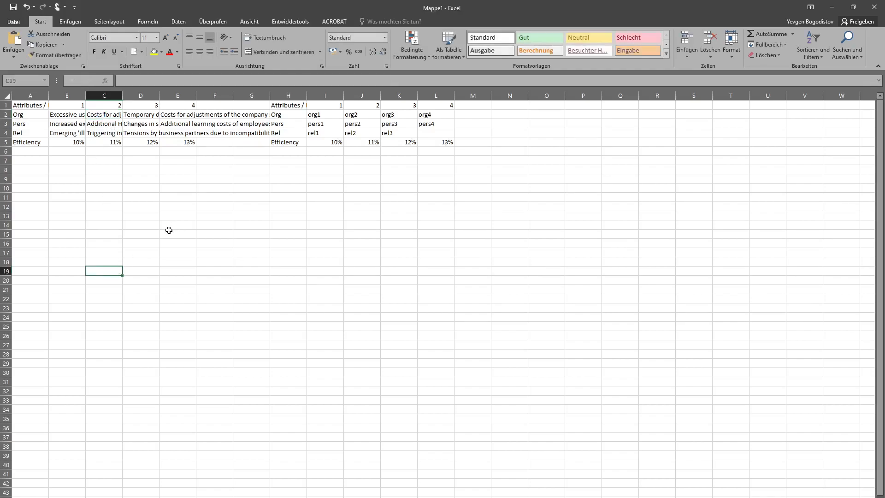
click(105, 114)
key(ctrl+c)
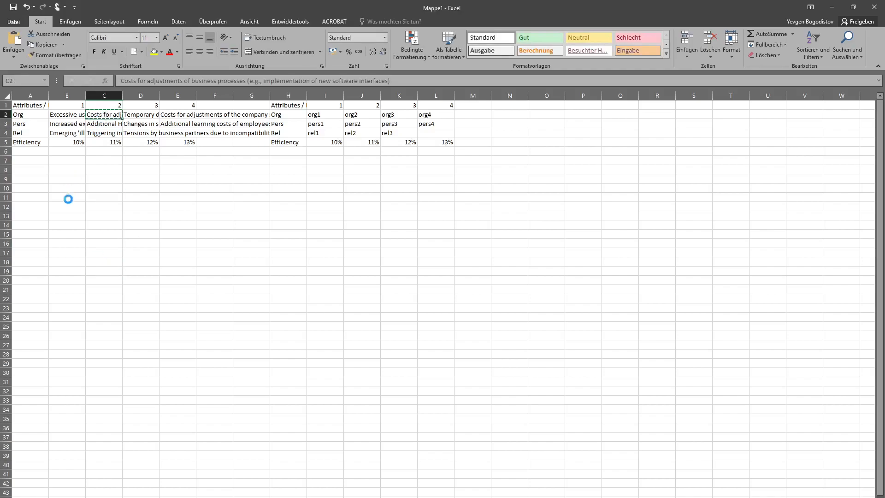
click(101, 206)
key(ctrl+v)
- Copy the full attr3_choice text of case 1 from SPSS into Excel cell C13, directly below the level text
key(alt+Tab)
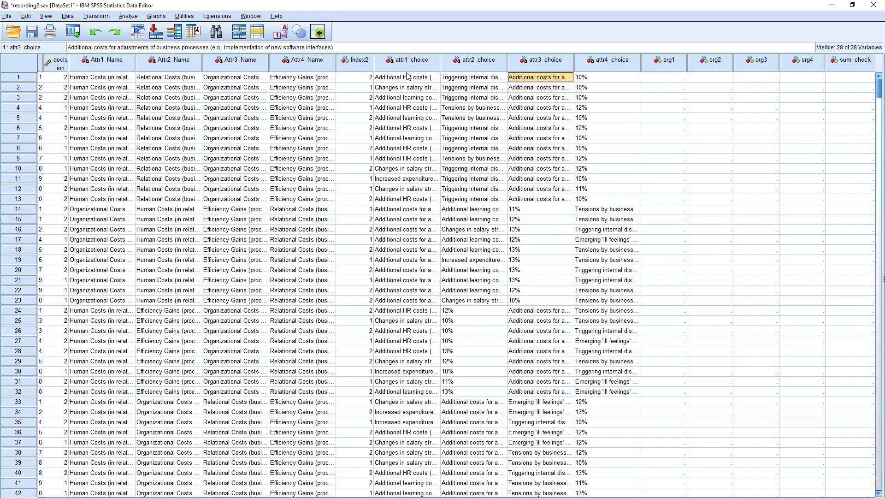
click(295, 46)
drag(342, 46, 66, 52)
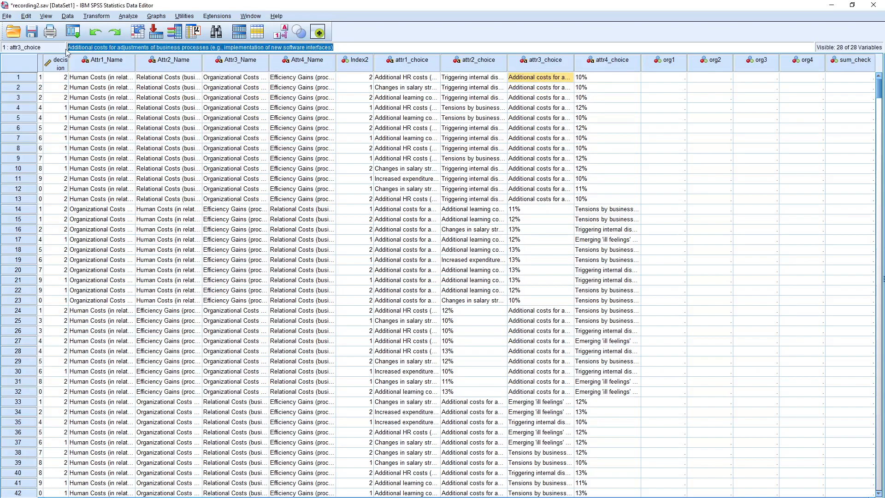
key(alt+Tab)
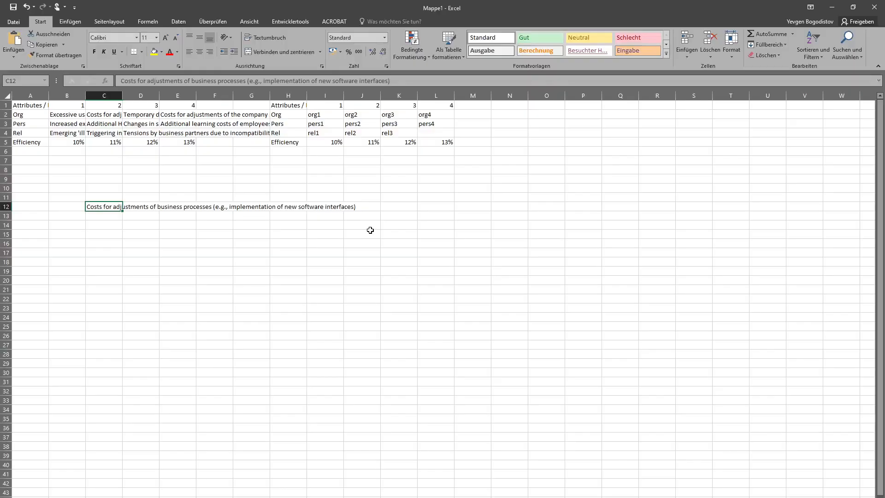
click(99, 216)
key(ctrl+v)
- Copy the full attr3_choice text of case 12 from SPSS into Excel cell C19
key(alt+Tab)
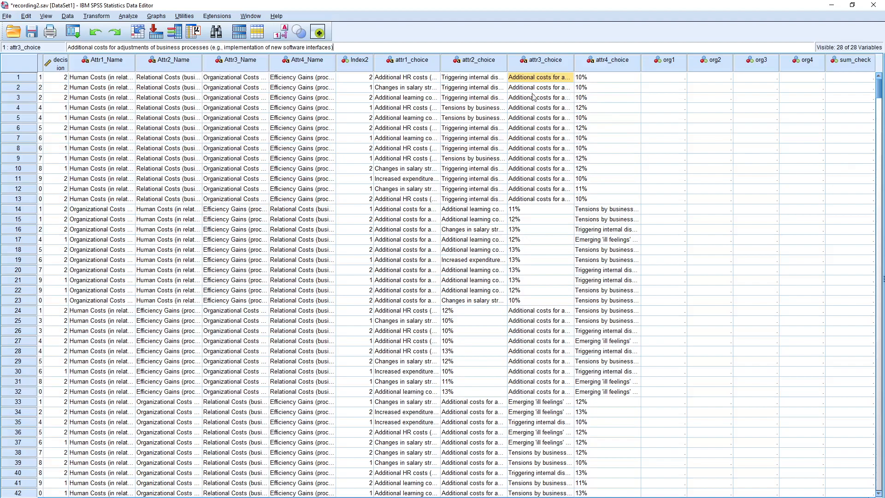
click(562, 131)
click(561, 166)
click(561, 188)
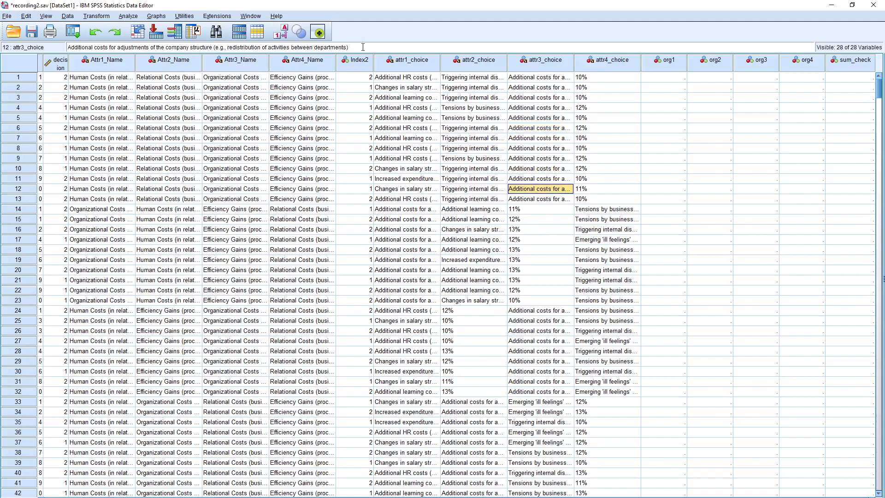
drag(354, 48, 79, 40)
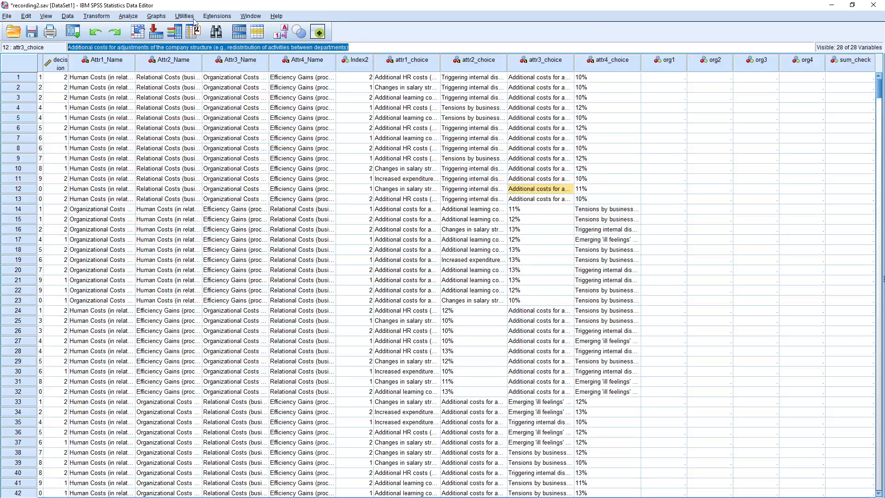
key(alt+Tab)
click(101, 269)
key(ctrl+v)
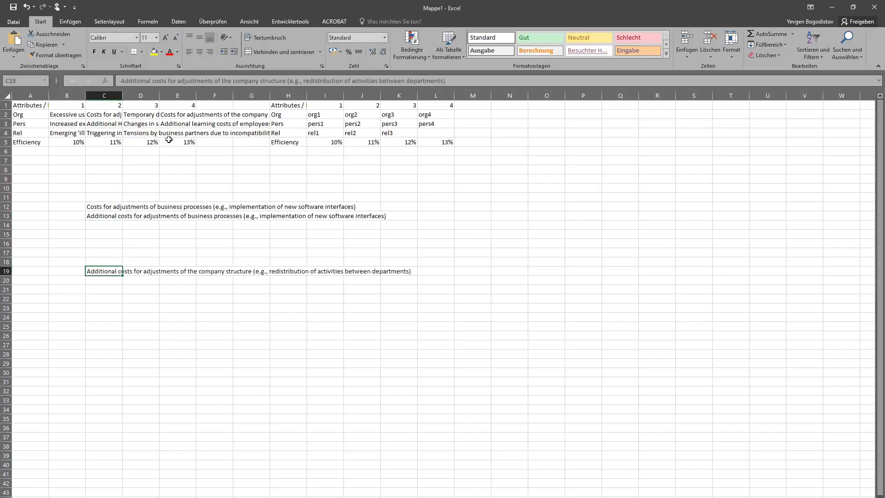
- Copy the fourth Org level's text from E2 into C18 and compare the wording of both text pairs
click(168, 114)
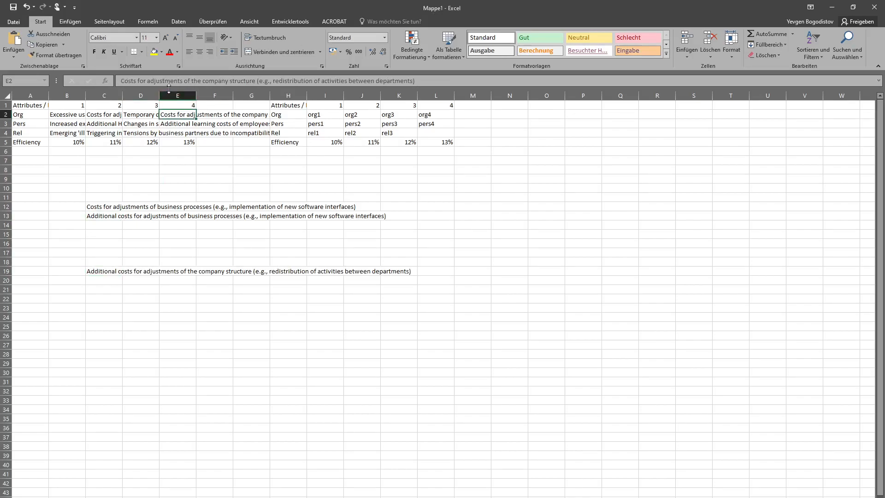
key(ctrl+c)
click(110, 263)
key(ctrl+v)
click(115, 290)
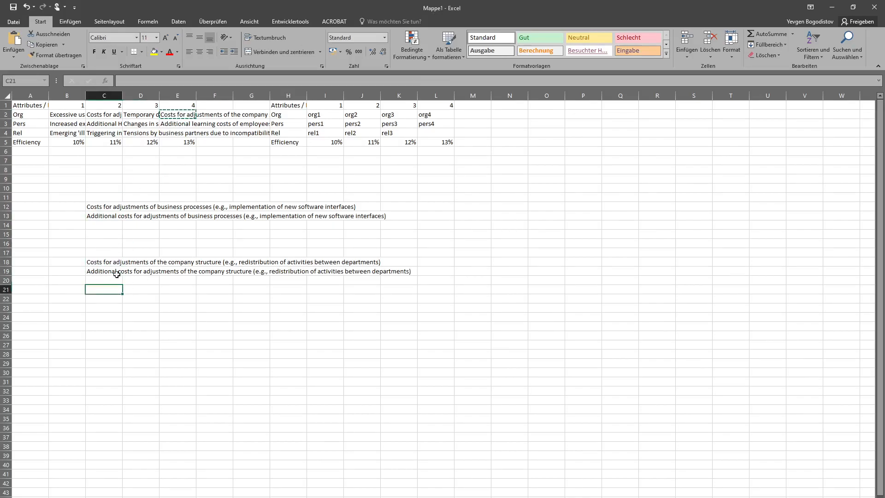
click(102, 218)
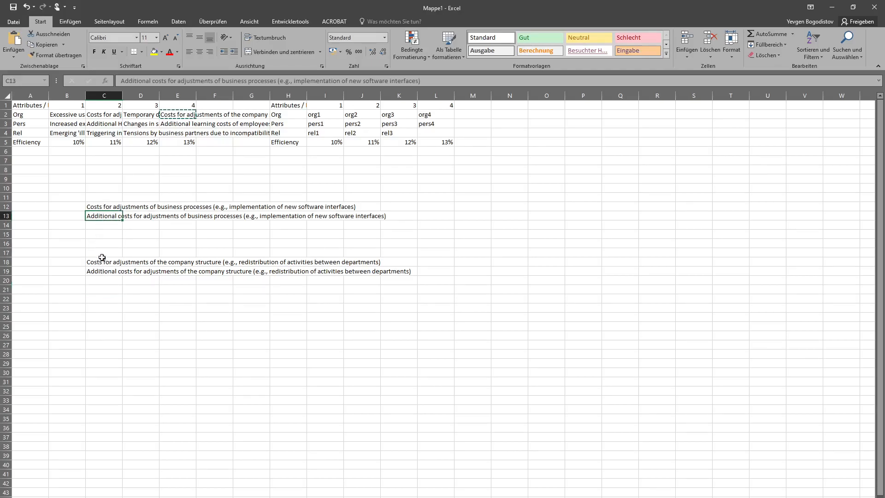
- In SPSS, start Recode into Same Variables with attr1_choice through attr4_choice as the string variables
key(alt+Tab)
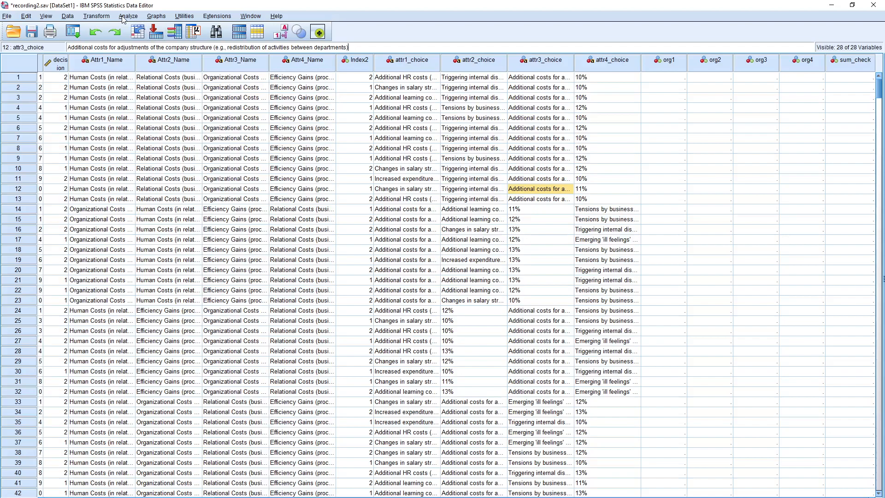
click(105, 18)
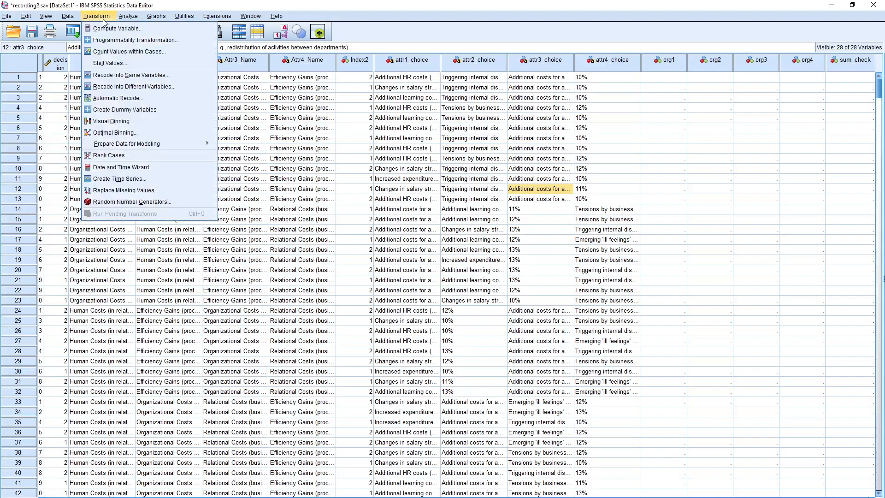
click(103, 77)
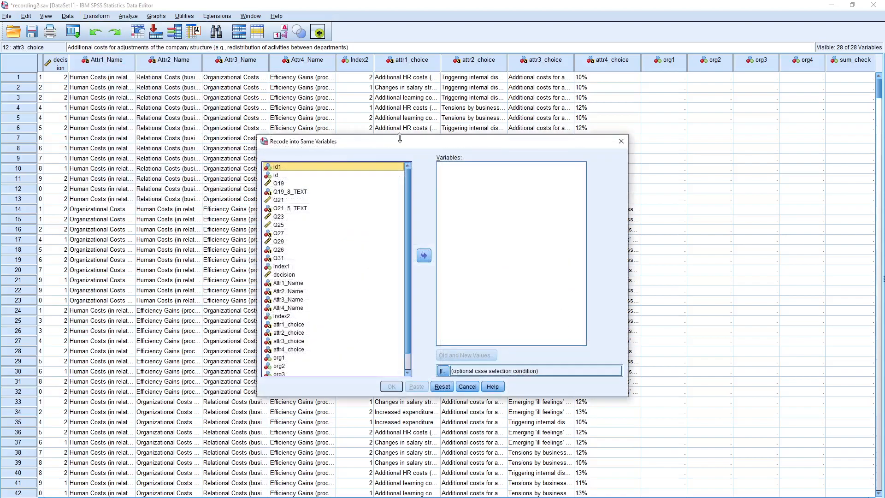
scroll(402, 229, down, 2)
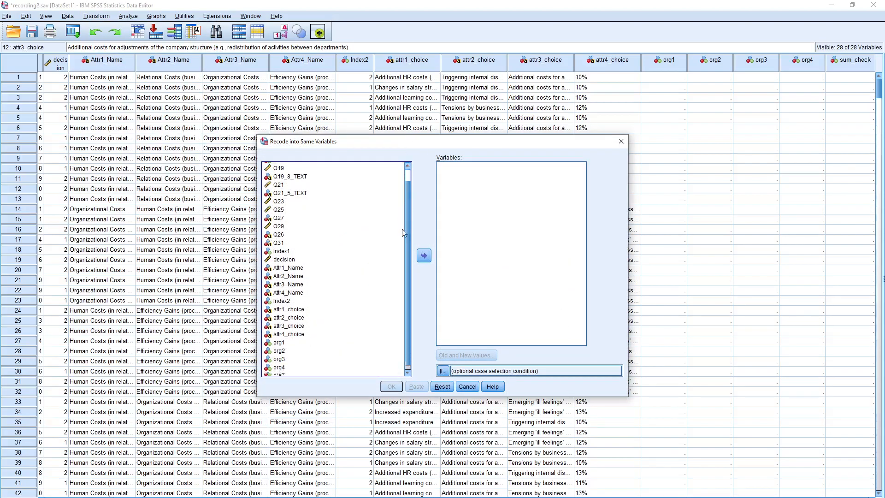
click(286, 306)
shift+click(290, 331)
click(423, 255)
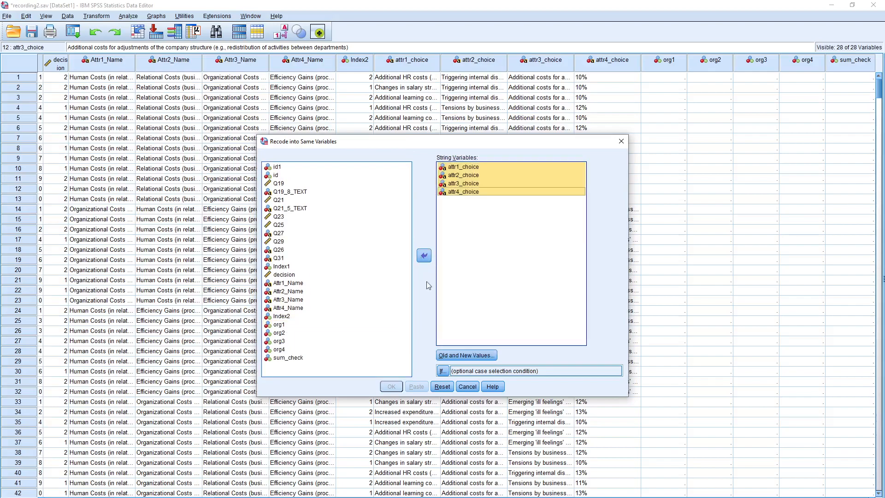
- Set the recode's old value to the text of Excel cell C12, "Costs for adjustments of business processes (e.g., implementation of new software interfaces)"
click(467, 355)
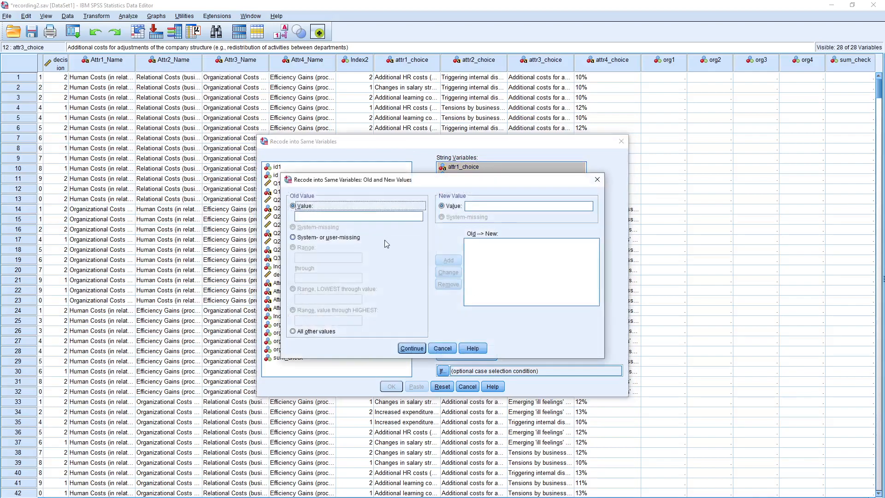
key(alt+Tab)
click(109, 207)
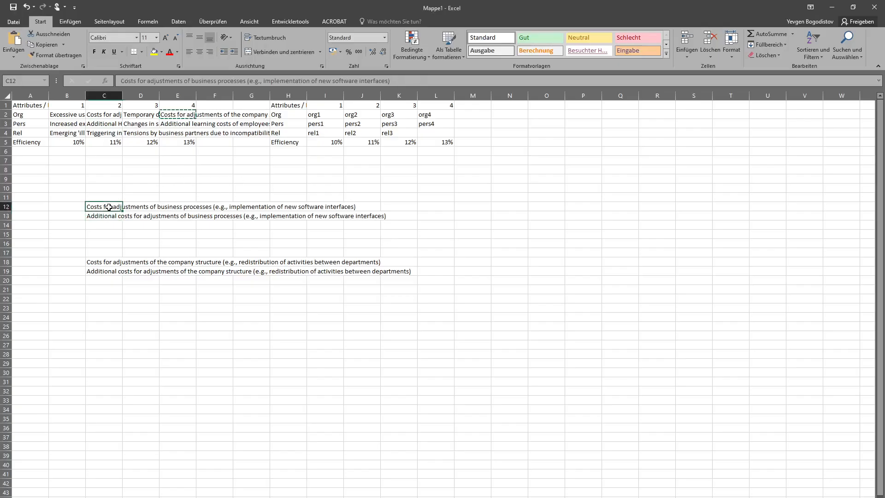
key(ctrl+c)
key(alt+Tab)
click(345, 215)
key(ctrl+v)
- Set the new value to Excel cell C13's text, beginning "Additional costs for adjustments of business processes", and add the recode rule
key(alt+Tab)
click(97, 215)
key(ctrl+c)
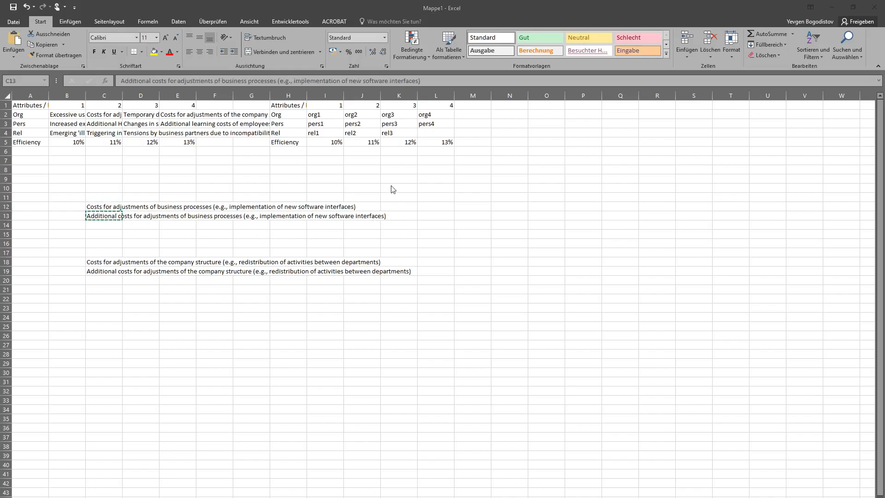
key(alt+Tab)
click(474, 206)
key(ctrl+v)
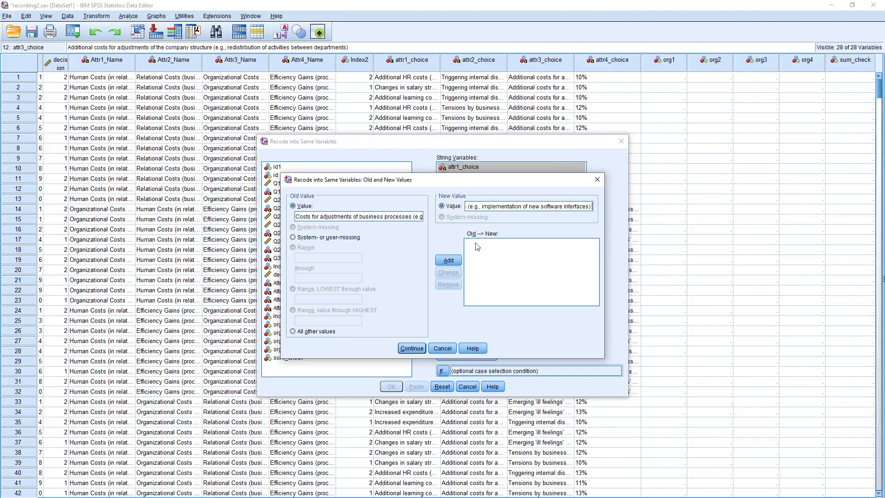
triple_click(400, 216)
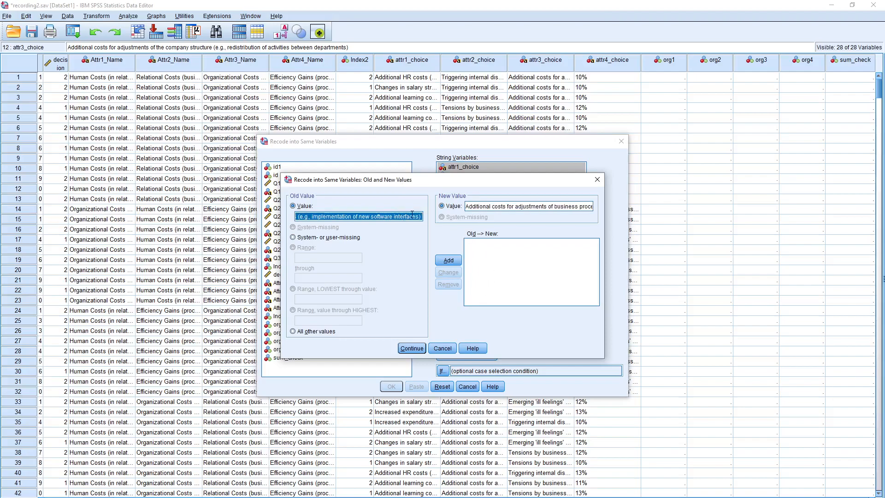
click(421, 218)
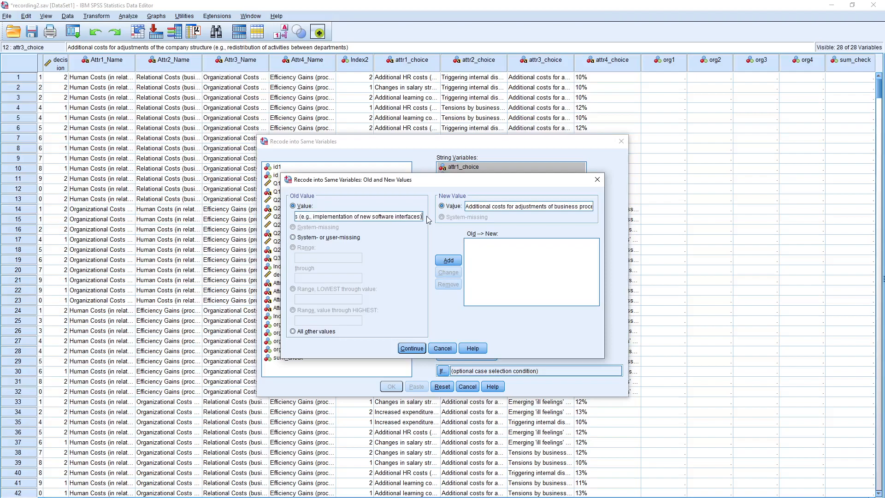
click(449, 260)
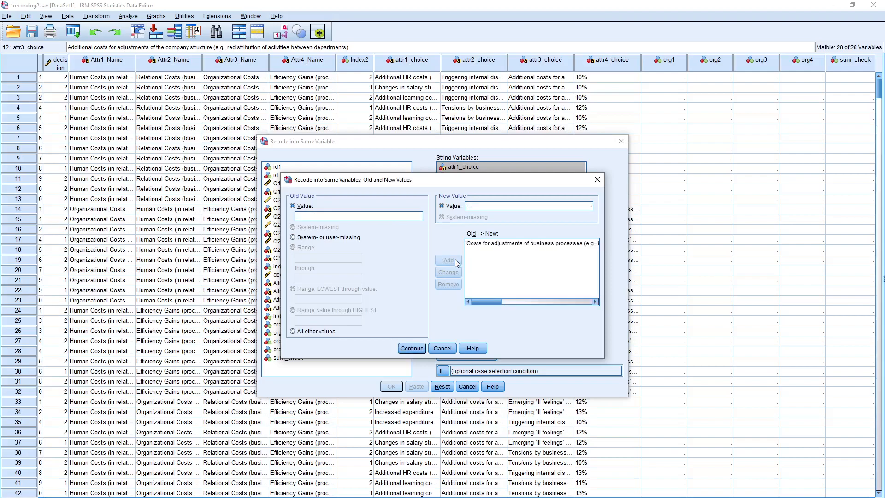
- Accept the recode rule and run the recode on the four choice variables
click(412, 348)
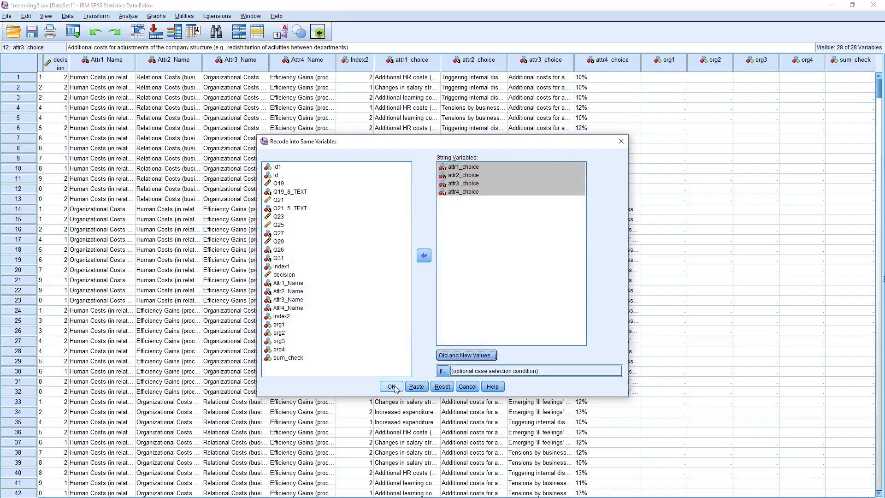
click(396, 387)
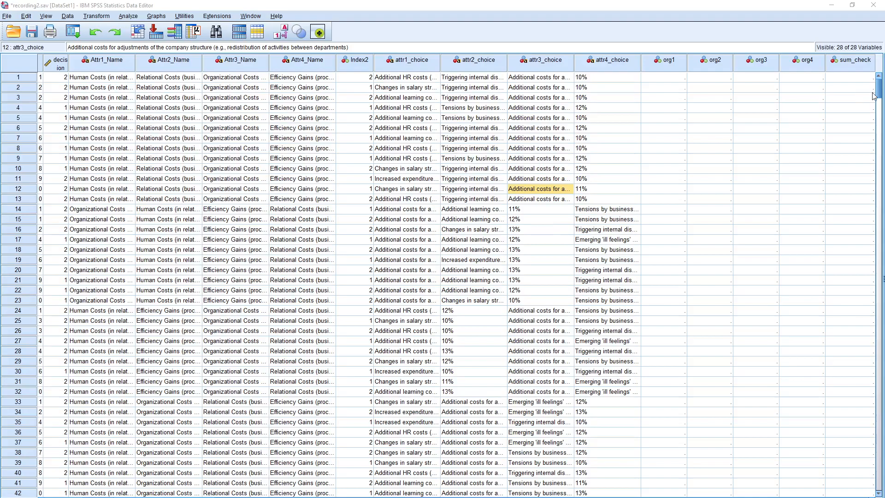
drag(881, 92, 861, 74)
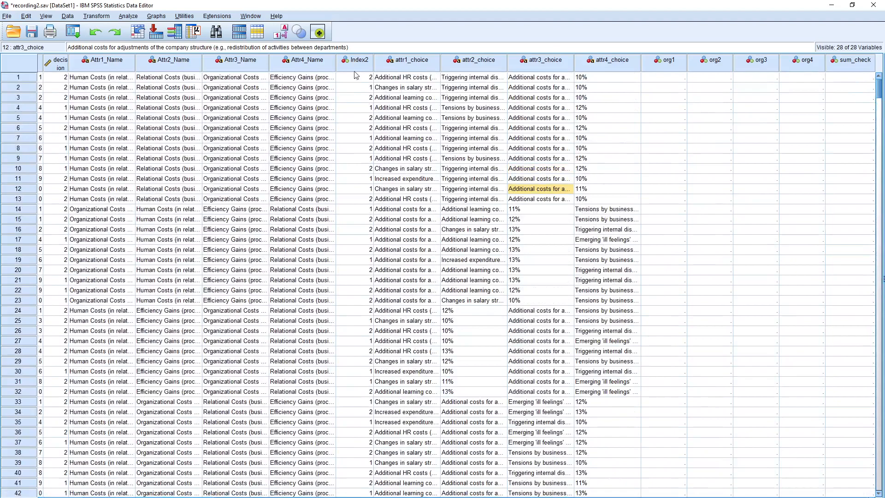
- Reopen Recode into Same Variables and remove the business processes rule from the old and new values
click(105, 17)
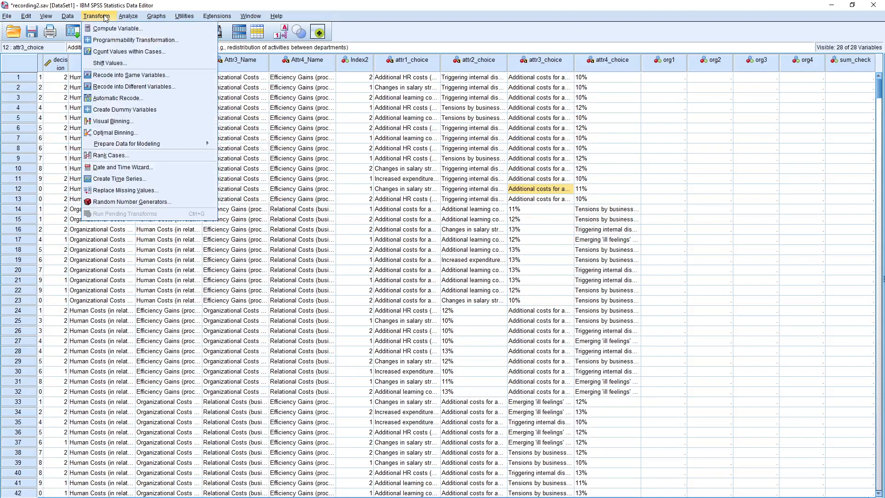
mouse_move(124, 20)
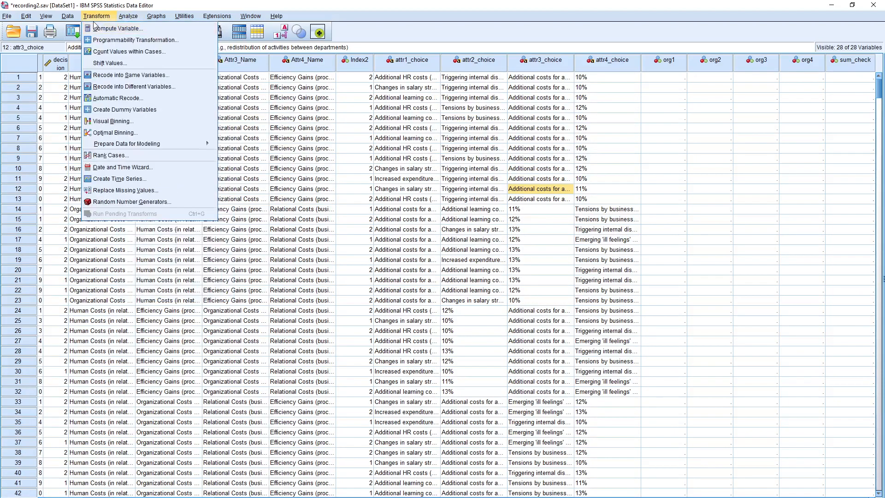
click(107, 75)
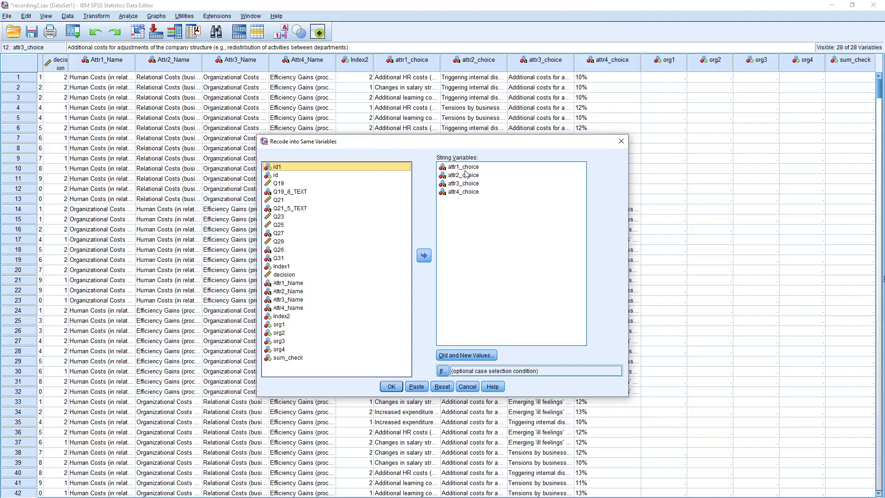
click(461, 357)
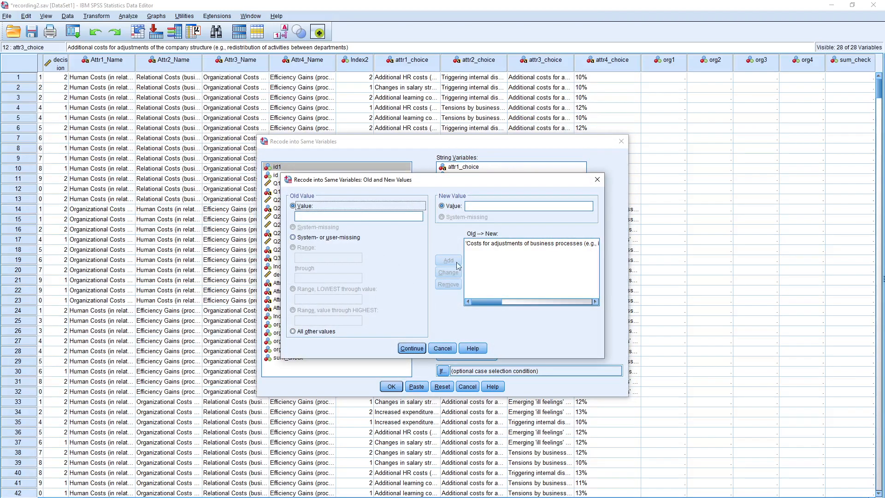
click(483, 244)
click(448, 284)
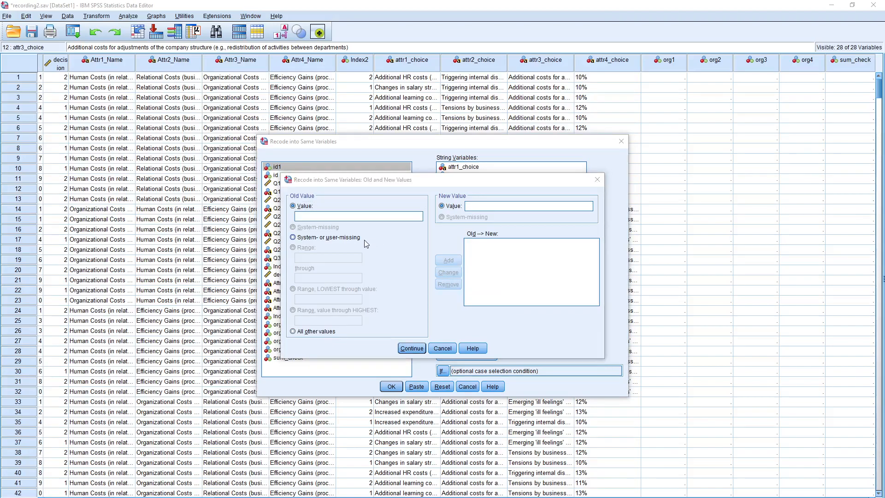
- Set the old value to Excel cell C18's text, "Costs for adjustments of the company structure (e.g., redistribution of activities between departments)"
key(alt+Tab)
click(97, 262)
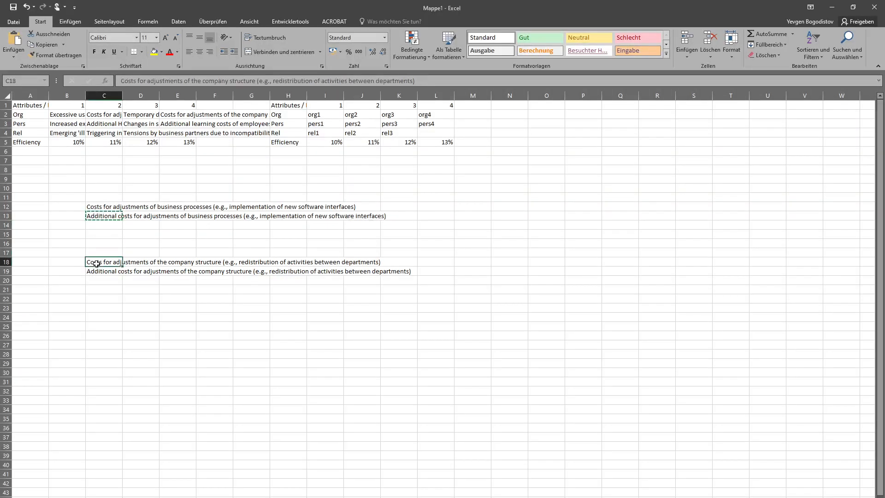
key(ctrl+c)
key(alt+Tab)
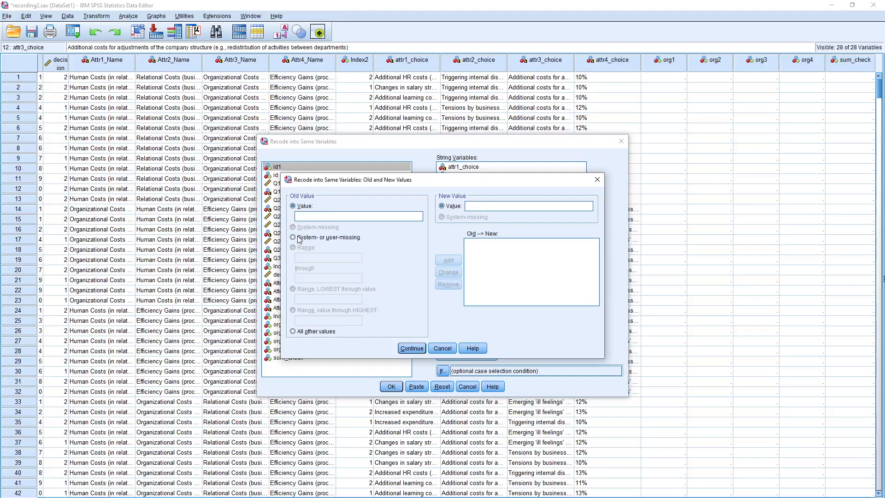
key(ctrl+v)
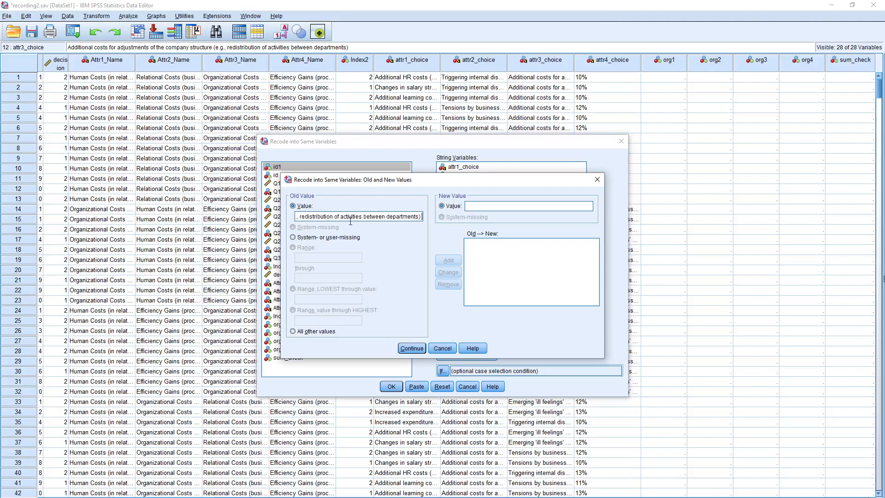
- Set the new value to Excel cell C19's text, "Additional costs for adjustments of the company structure (e.g., redistribution of activities between departments)"
key(BackSpace)
click(482, 206)
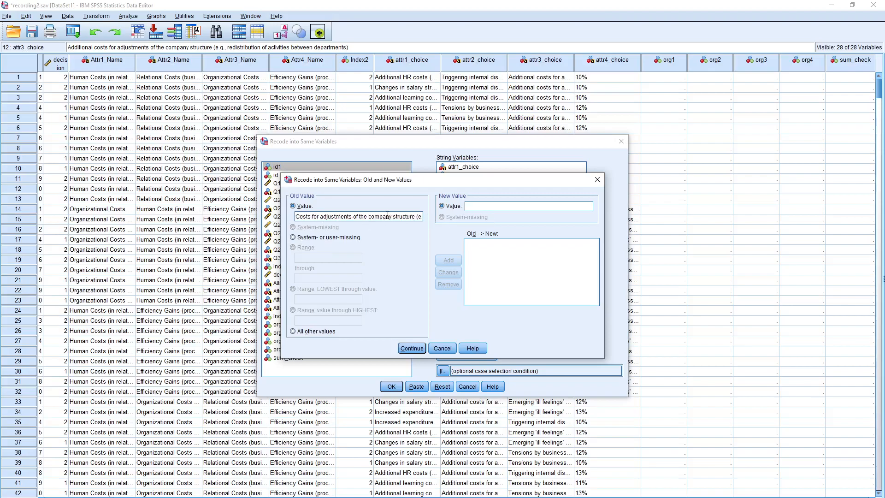
key(alt+Tab)
click(101, 272)
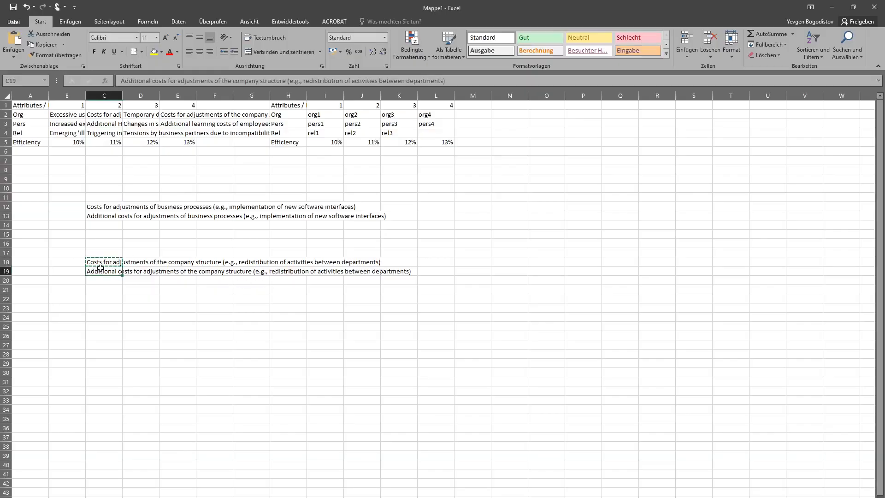
key(ctrl+c)
key(alt+Tab)
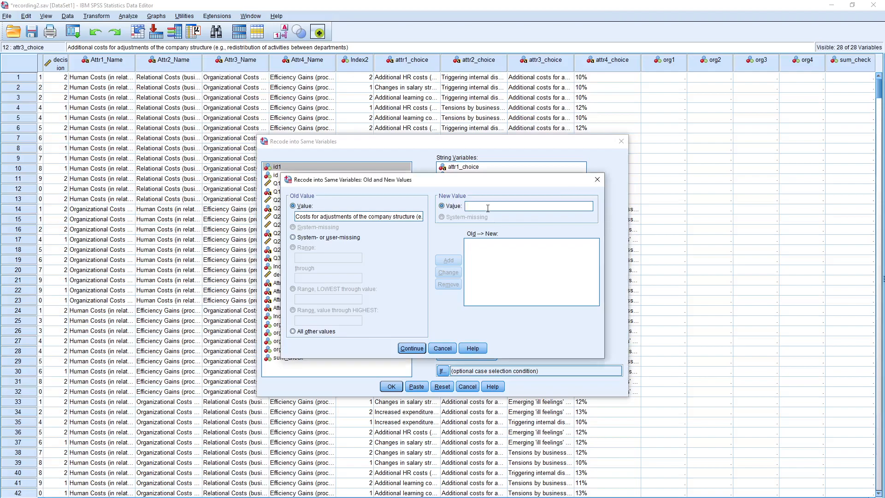
key(ctrl+v)
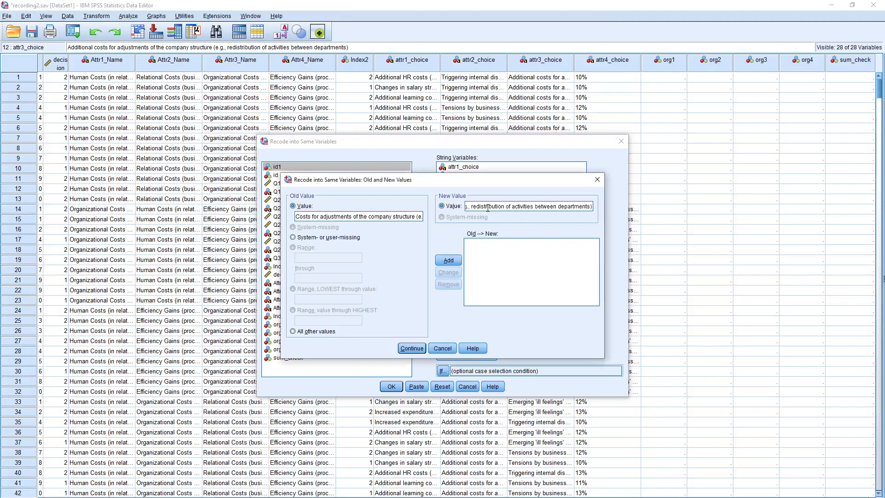
- Add the company structure rule and run the recode on the choice variables
click(447, 261)
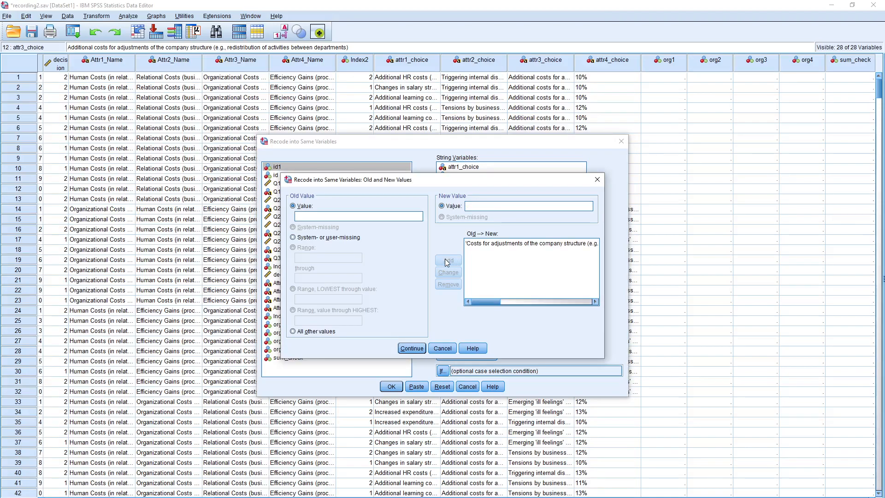
click(412, 348)
click(391, 386)
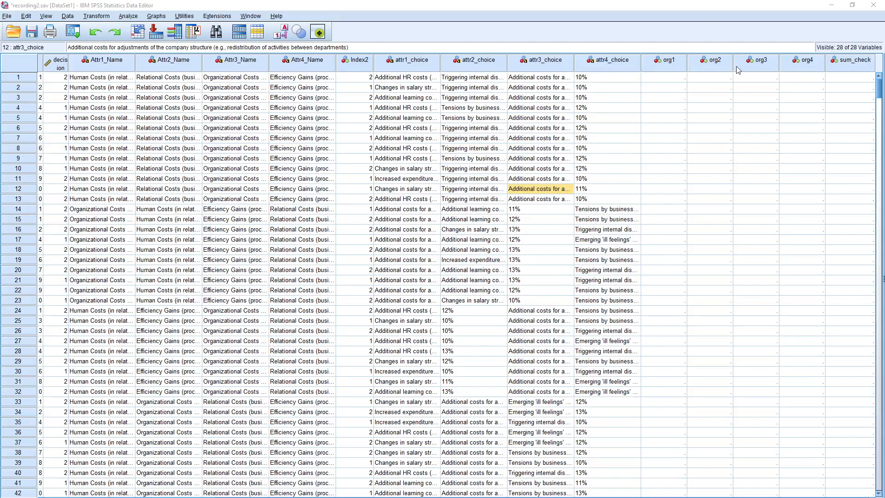
- Reopen Compute Variable and set the target variable to org2 with the numeric expression 1
click(701, 65)
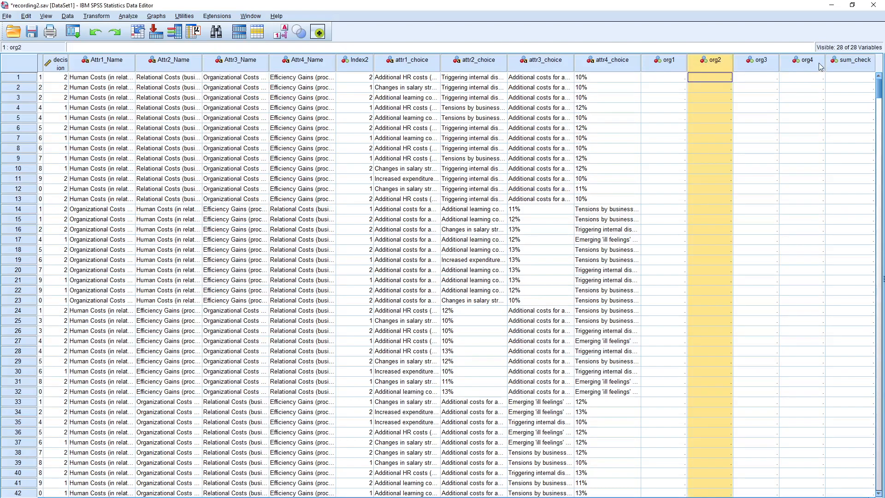
click(812, 64)
click(710, 64)
click(97, 16)
click(104, 29)
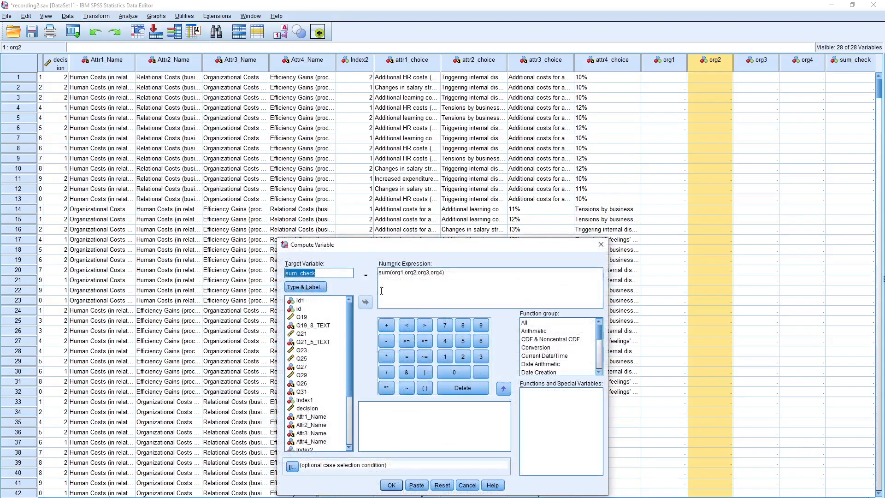
drag(344, 273, 313, 273)
double_click(330, 274)
text(o)
drag(467, 279, 378, 273)
text(1)
- Restrict the org2 computation to cases satisfying a condition, and cut the condition back to its opening attr1_choice = "
click(295, 468)
click(393, 254)
drag(413, 264, 506, 302)
key(BackSpace)
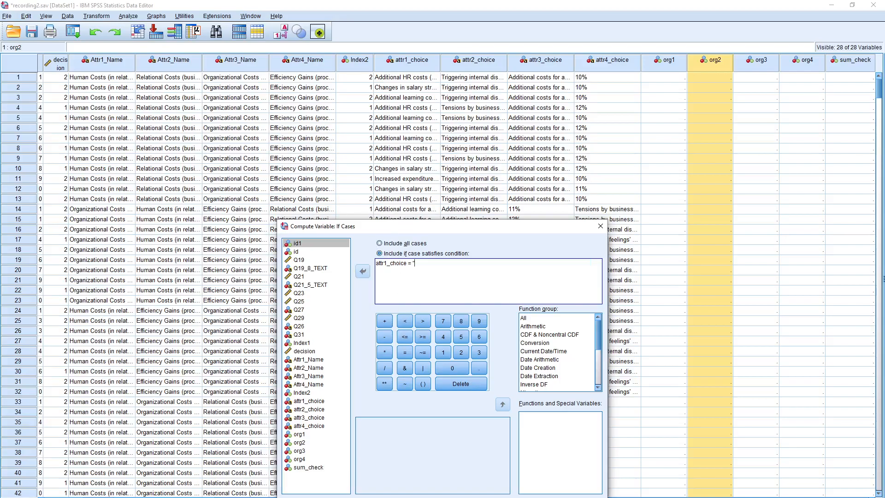
- In the Excel attribute table, replace cell C2 with the "Additional costs for adjustments of business processes" text from C13
key(alt+Tab)
click(97, 216)
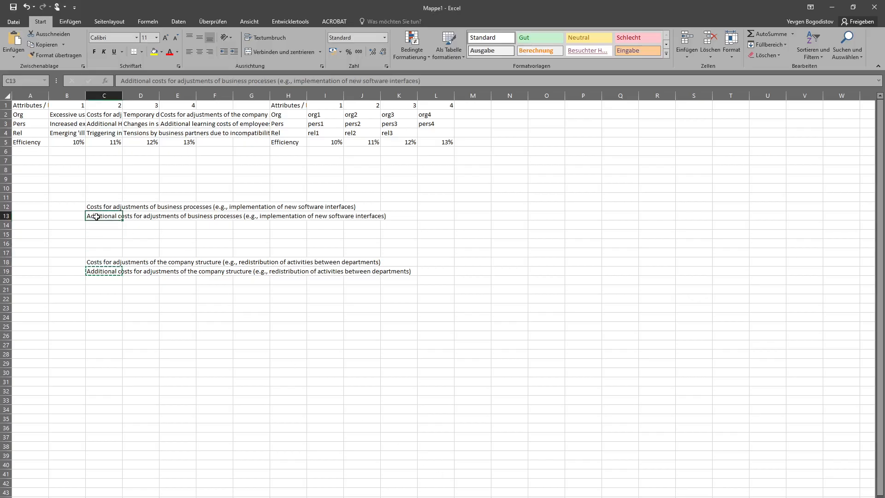
key(ctrl+c)
click(121, 115)
key(ctrl+v)
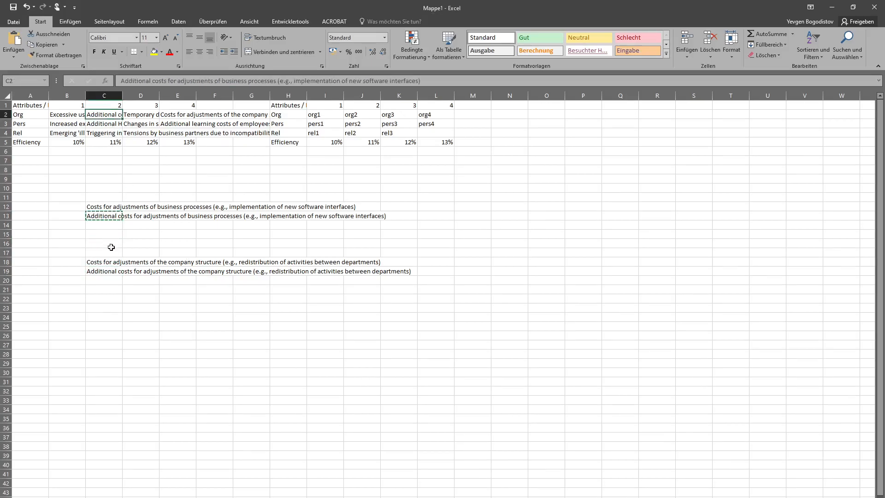
- Replace cell E2 with the "Additional costs for adjustments of the company structure" text from C19
click(107, 272)
key(ctrl+c)
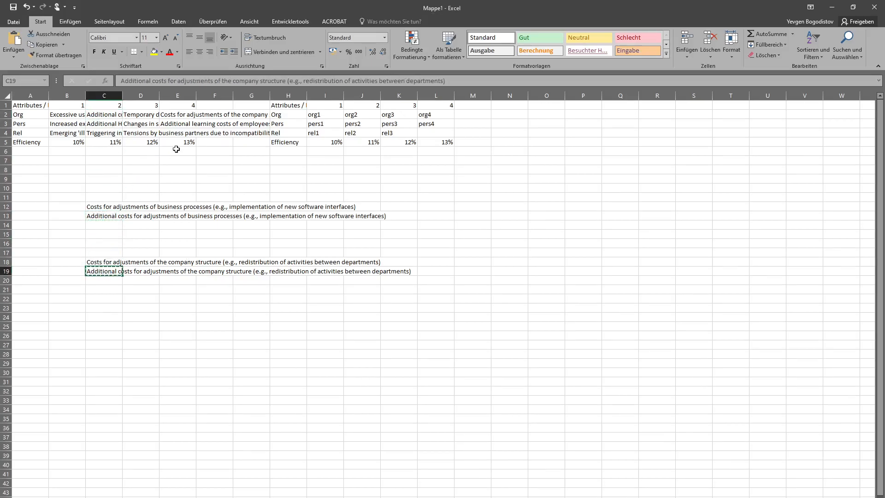
click(188, 114)
key(ctrl+v)
click(148, 168)
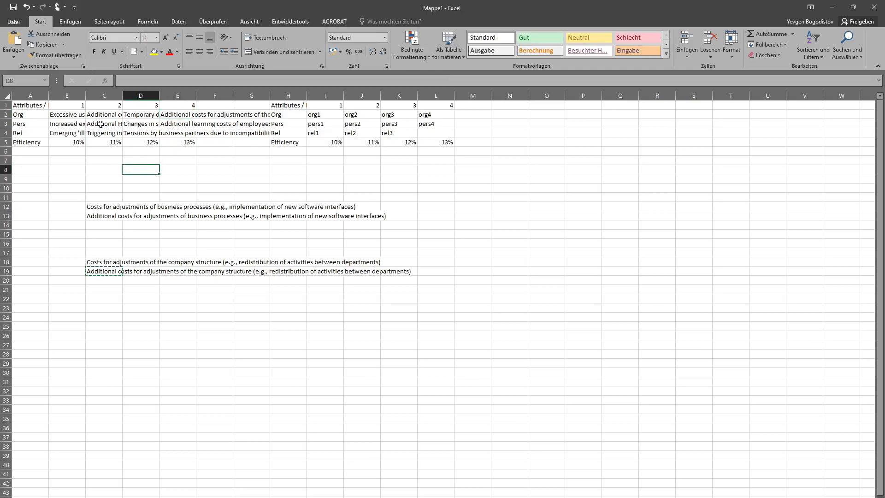
- Complete the SPSS attr1_choice condition with the full business processes text copied from Excel cell C2
click(103, 115)
drag(420, 81, 125, 84)
key(ctrl+c)
key(alt+Tab)
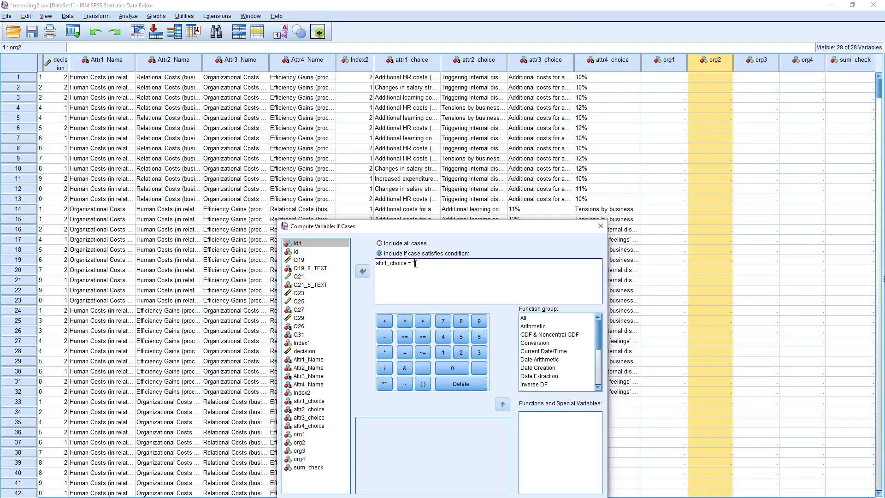
key(ctrl+v)
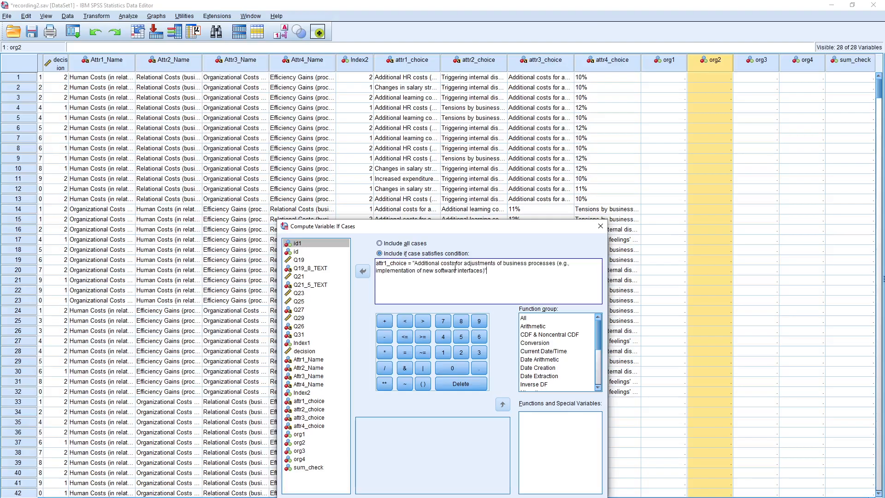
- Copy the attr1_choice clause, remove the misplaced leading OR operator, and append an OR clause for attr2_choice with the same text
click(422, 368)
drag(487, 271, 375, 263)
drag(507, 266, 497, 272)
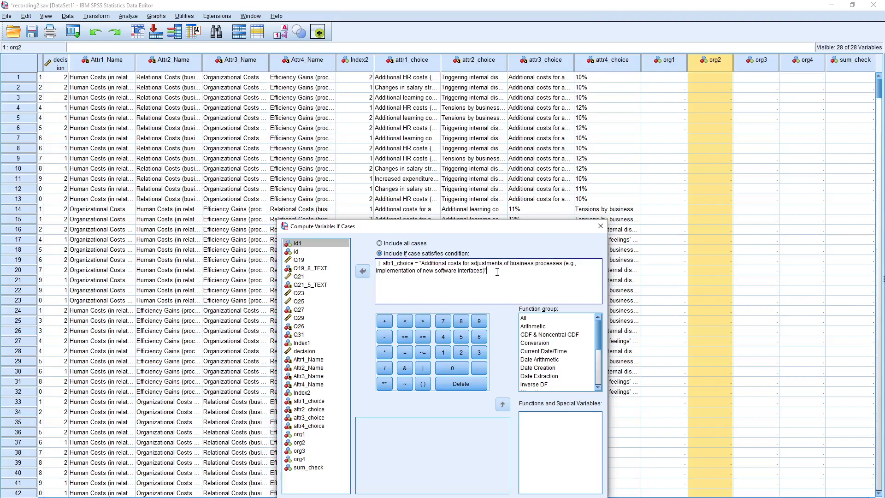
drag(384, 263, 378, 264)
key(BackSpace)
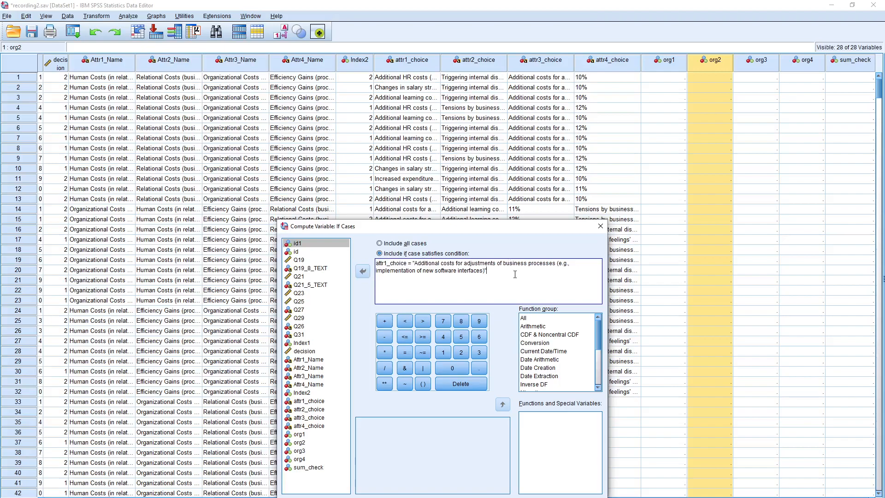
click(420, 370)
key(ctrl+v)
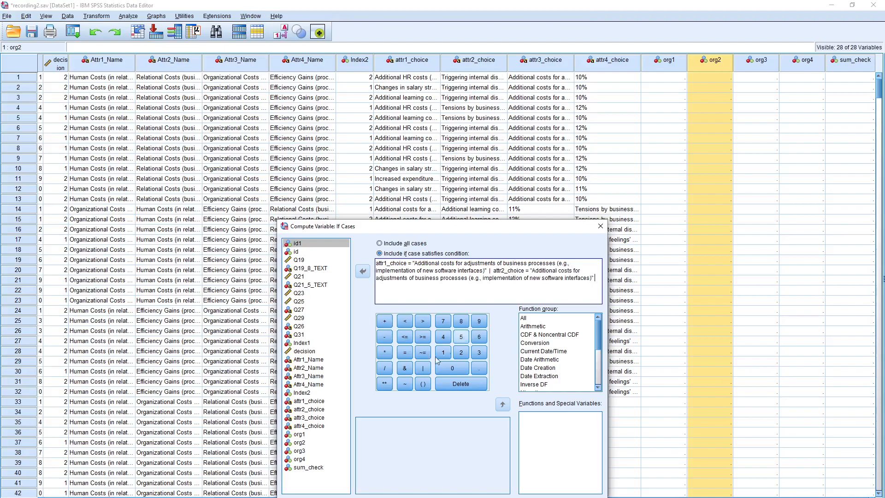
- Append OR clauses for attr3_choice and attr4_choice with the same business processes text
click(423, 368)
key(ctrl+v)
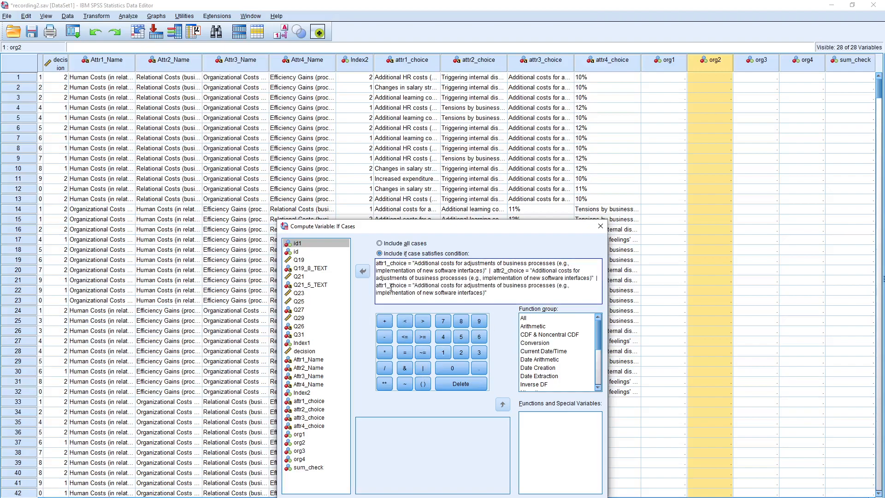
key(BackSpace)
text(3)
click(423, 368)
key(ctrl+v)
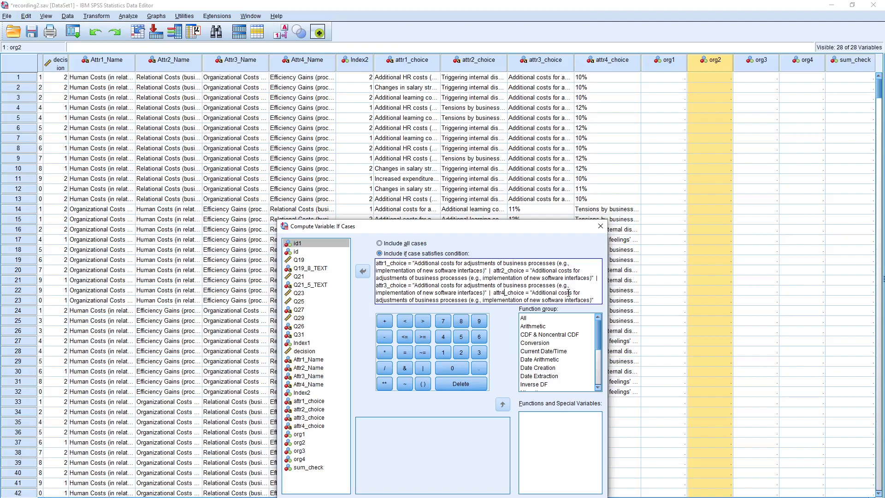
- Accept the condition and compute org2, overwriting the existing variable
key(Return)
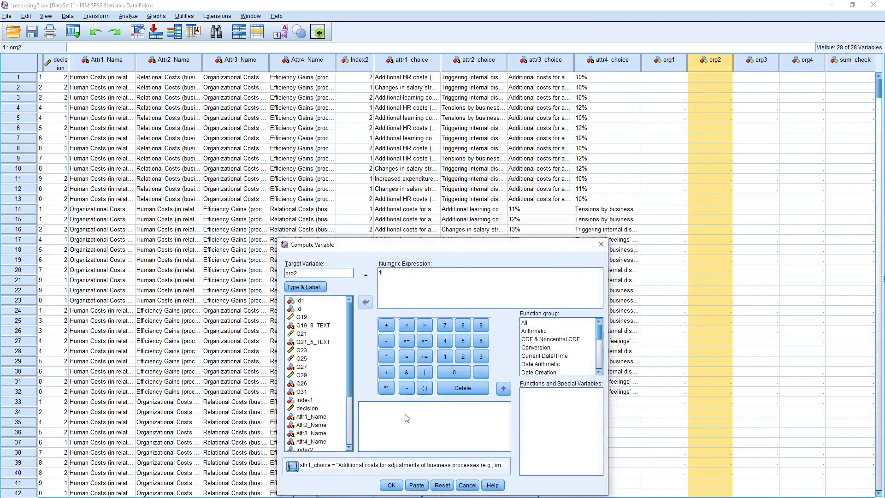
click(390, 486)
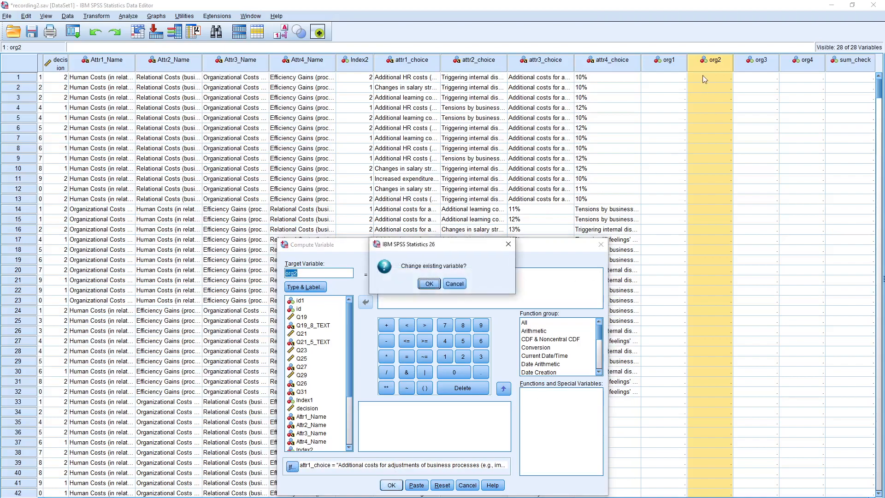
click(429, 284)
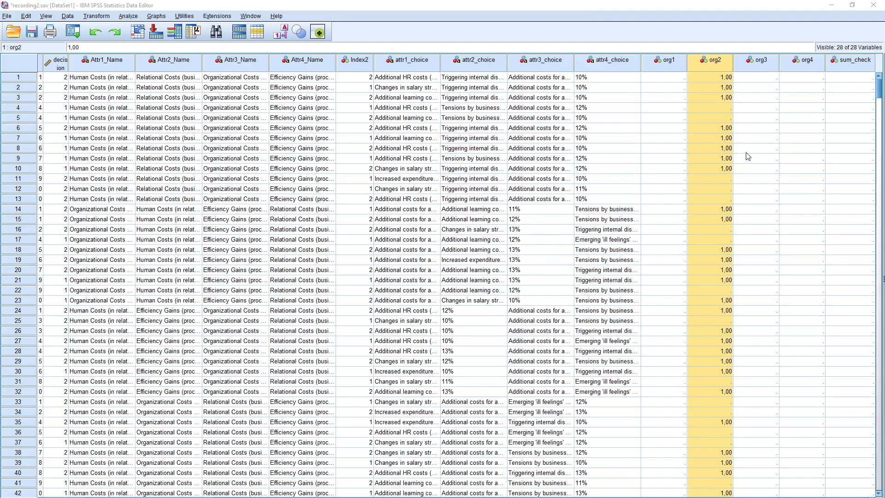
- Reopen Compute Variable and change the target variable to org4
click(73, 32)
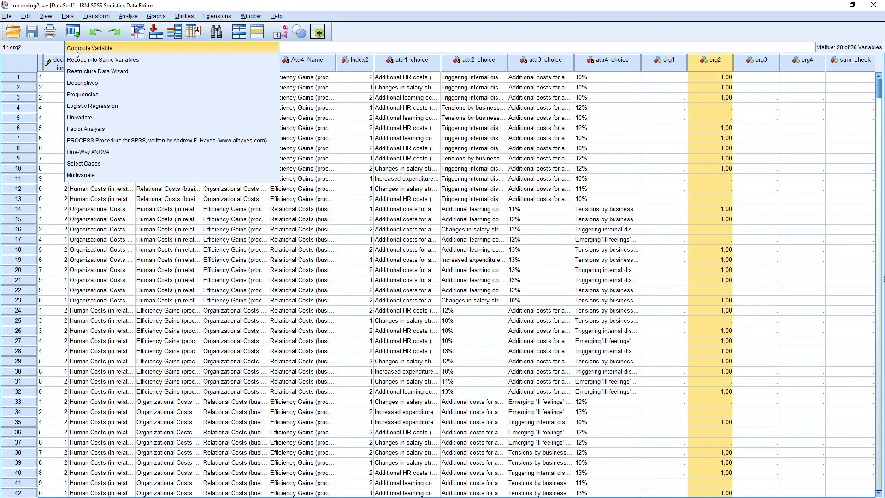
click(76, 52)
click(310, 273)
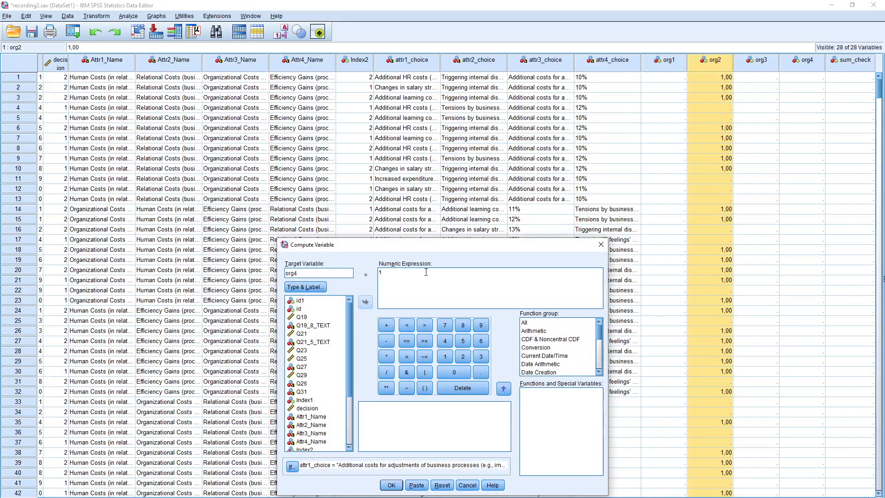
- Replace the org4 condition with a single attr1_choice clause using the company structure text from Excel cell E2
click(292, 466)
drag(415, 263, 615, 309)
key(Delete)
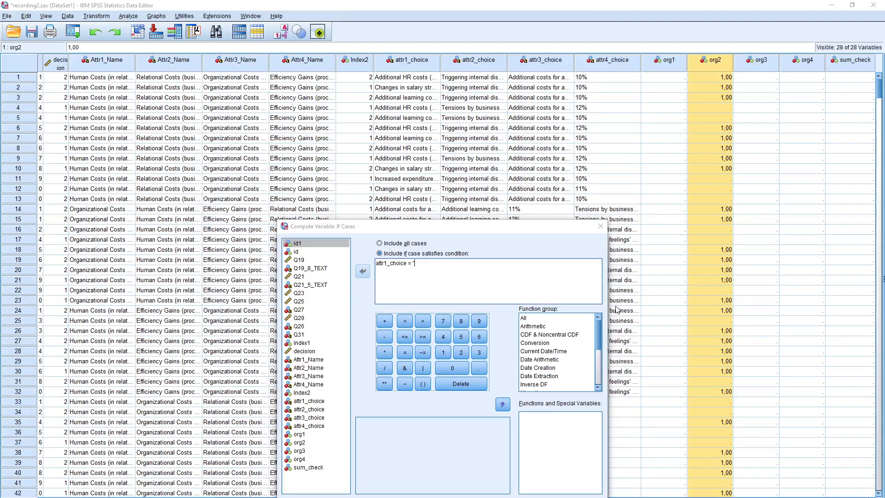
key(alt+Tab)
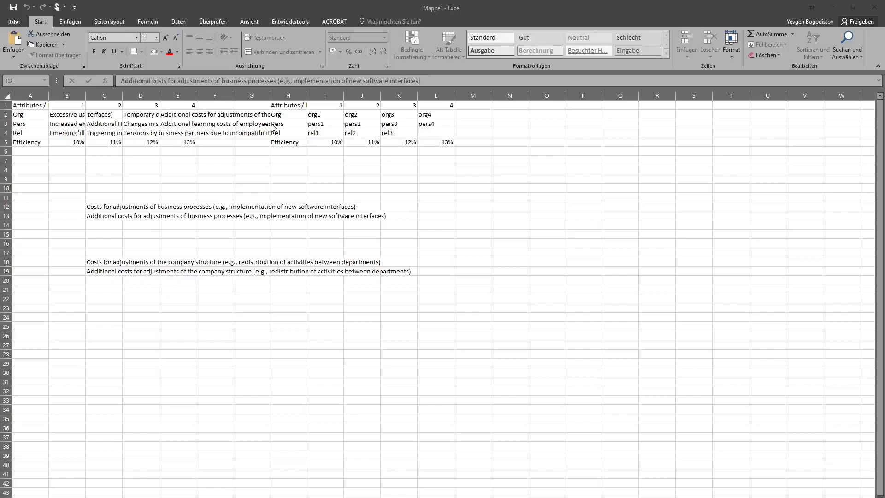
click(177, 116)
drag(477, 80, 122, 76)
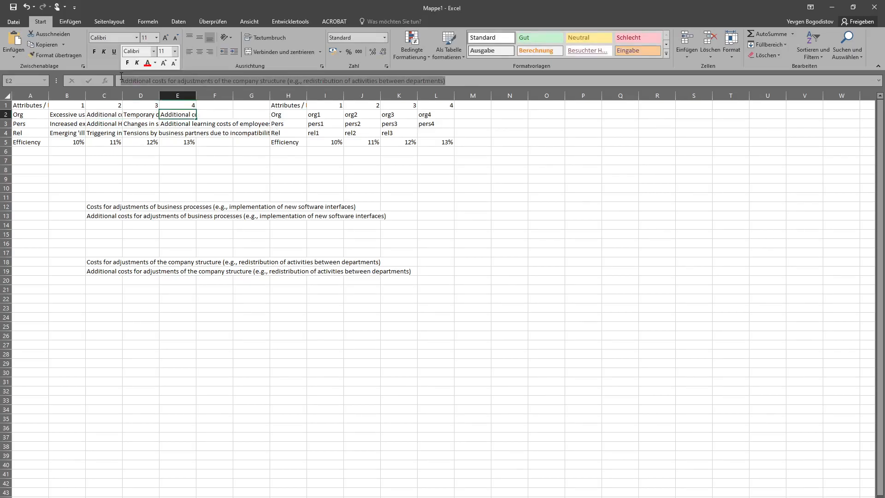
key(ctrl+c)
key(Escape)
key(alt+Tab)
key(ctrl+v)
- Append an OR clause to the org4 condition matching attr2_choice to the same company structure text
click(423, 368)
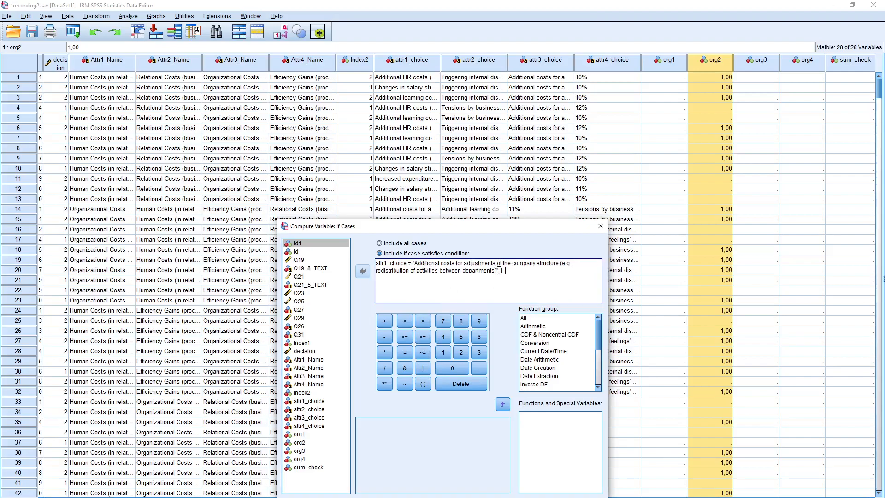
drag(499, 270, 376, 263)
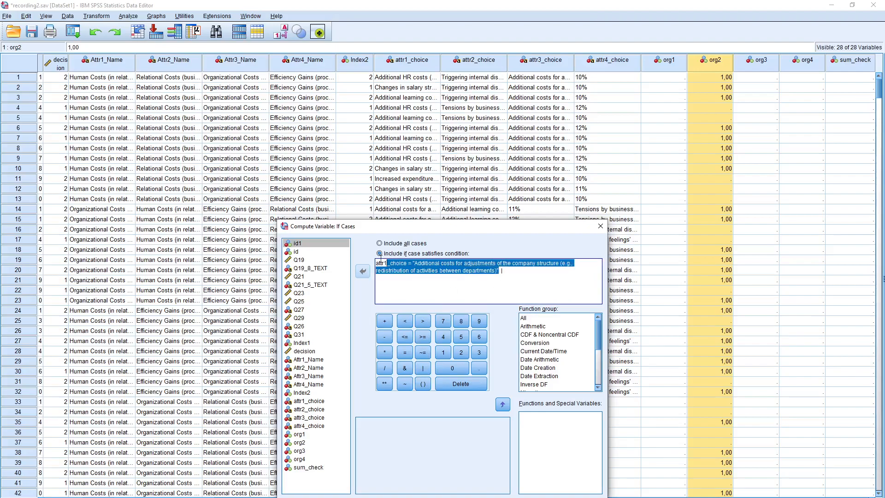
click(532, 277)
key(ctrl+v)
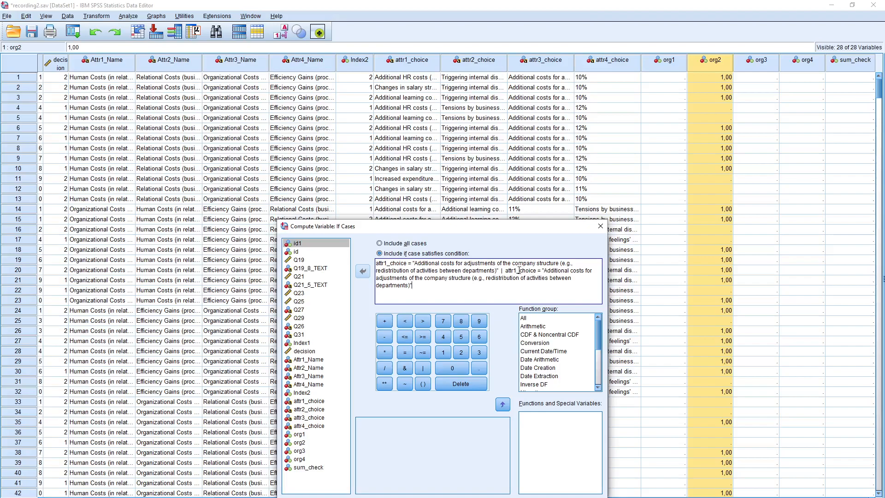
click(518, 272)
key(BackSpace)
text(2)
- Append an OR clause for attr3_choice with the company structure text, followed by another pasted OR clause
click(423, 368)
key(ctrl+v)
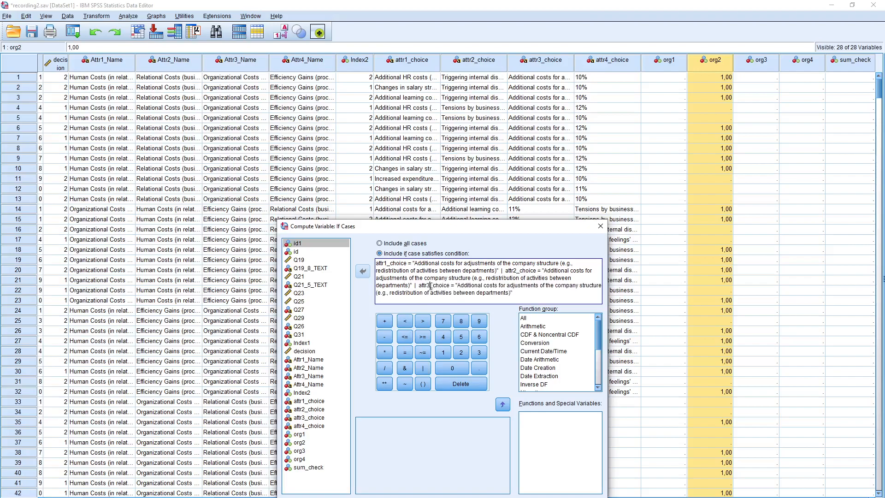
click(422, 370)
key(ctrl+v)
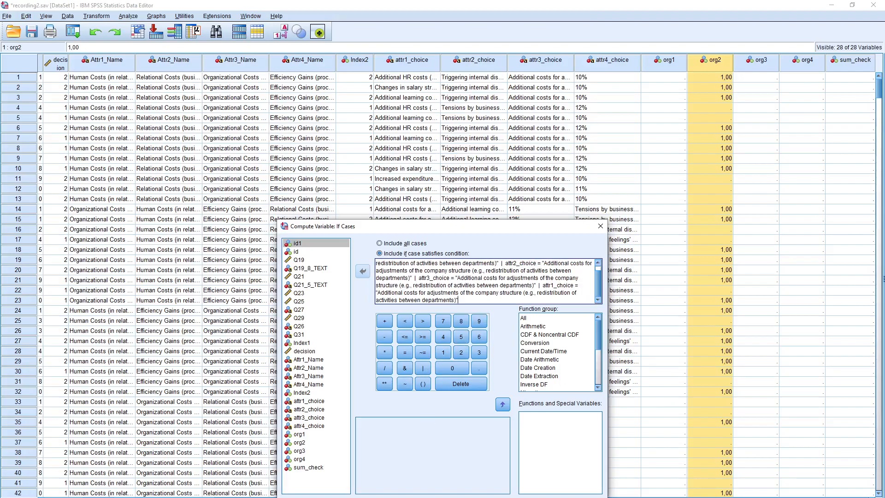
- Accept the org4 condition and run the computation, overwriting the existing org4 variable
click(417, 497)
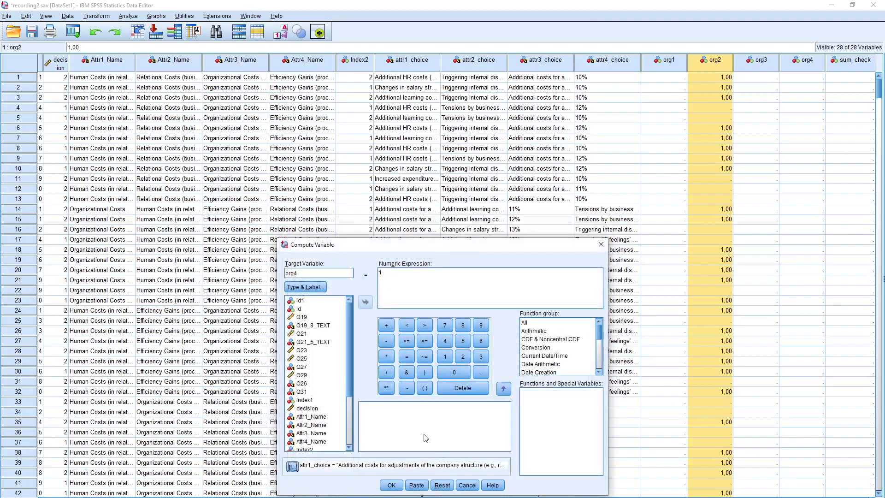
click(392, 485)
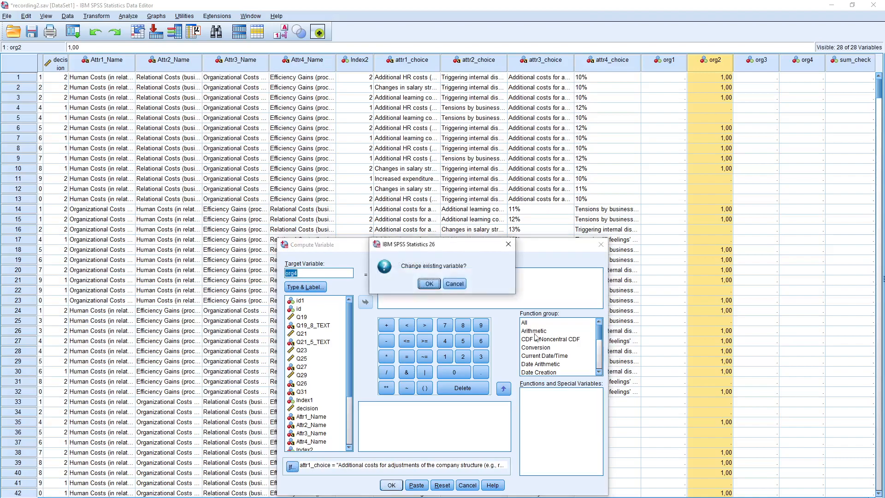
click(434, 283)
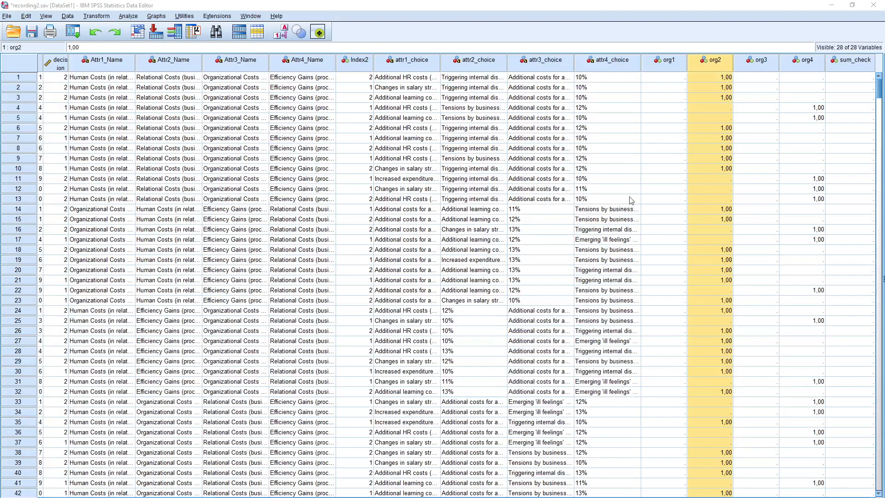
- Delete the outdated sum_check variable from the dataset
click(851, 65)
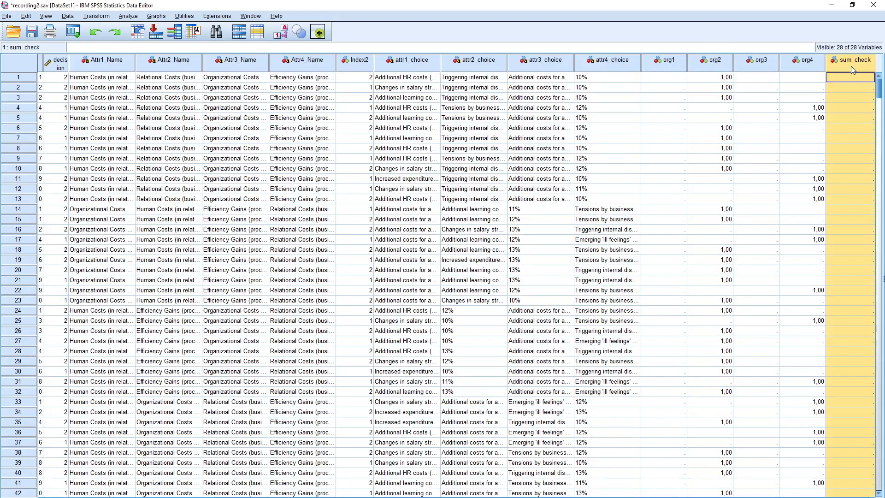
right_click(851, 66)
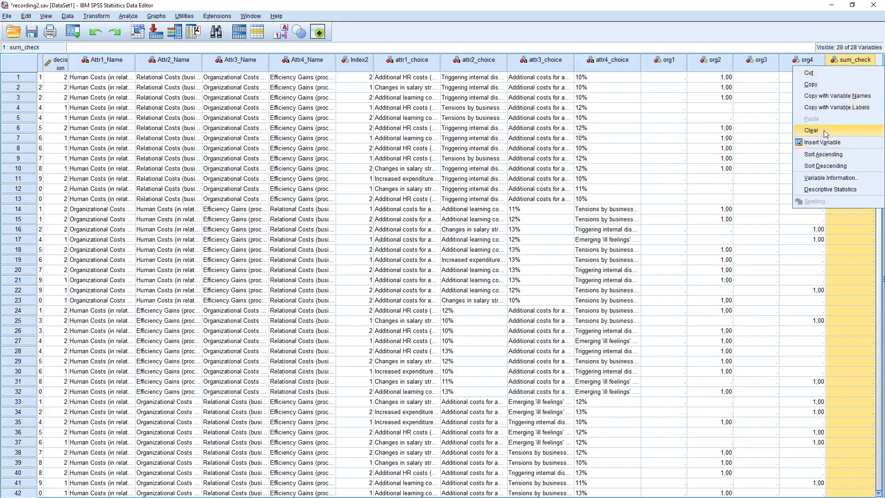
click(812, 131)
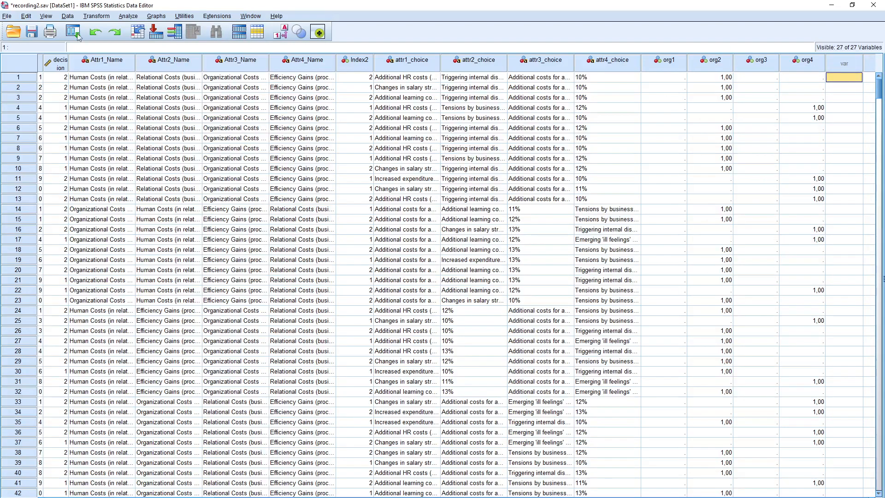
- Reopen Compute Variable, include all cases instead of the org4 condition, and set the target variable to sum_check
click(96, 16)
click(100, 28)
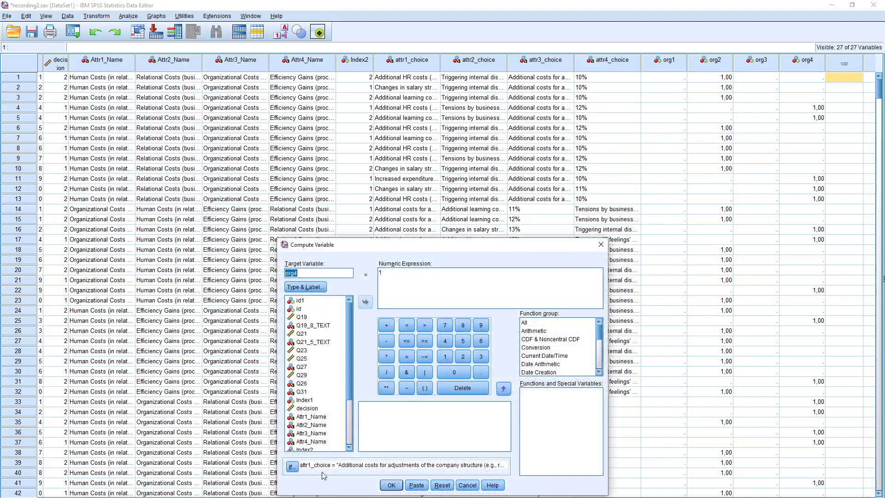
click(292, 466)
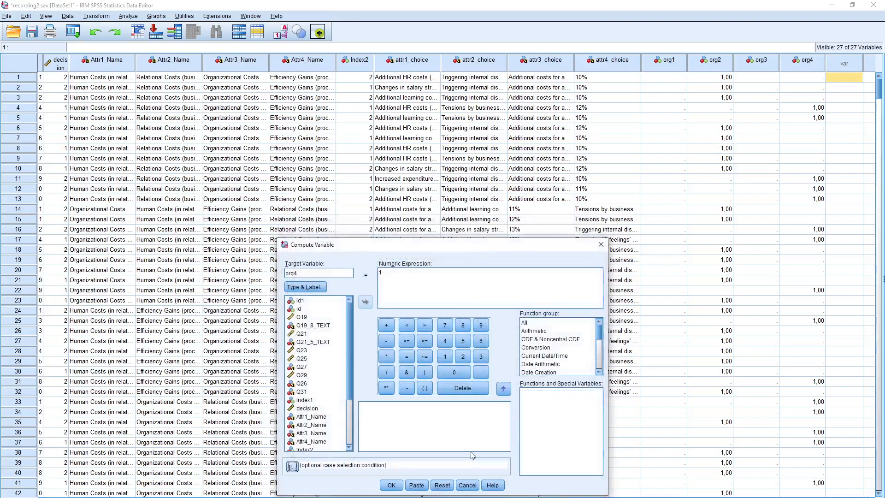
double_click(314, 273)
text(sum_check)
click(433, 278)
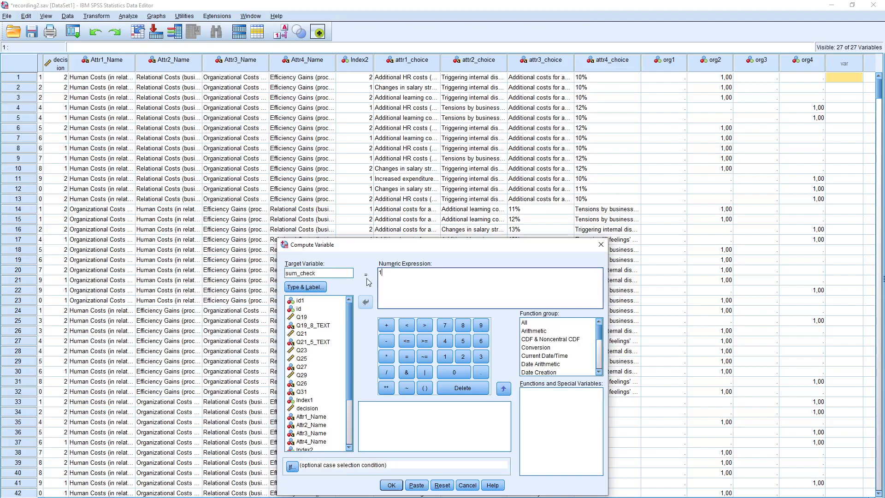
- Replace the numeric expression with sum(org1,org2,org3,org4) and compute sum_check
key(BackSpace)
text(sum()
click(314, 325)
drag(350, 330, 349, 402)
double_click(302, 423)
text(,)
double_click(302, 431)
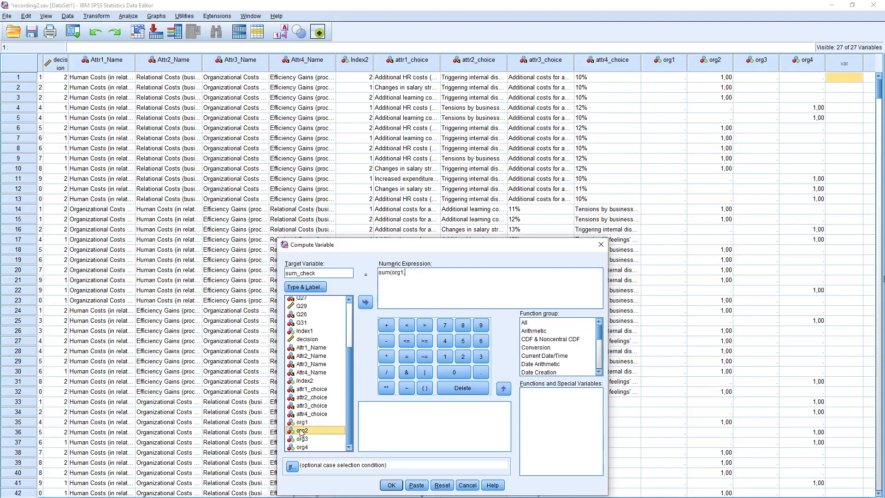
text(,)
double_click(302, 439)
text(,org3,)
double_click(302, 448)
text(,)
key(BackSpace)
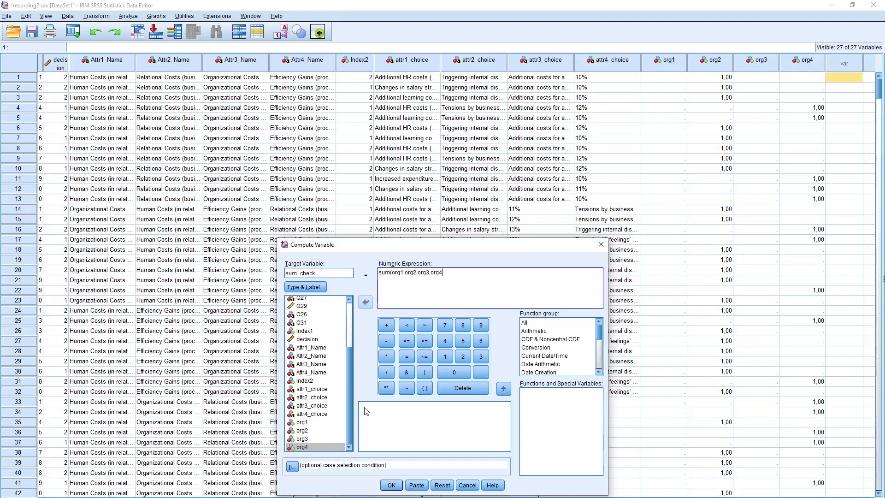
click(392, 485)
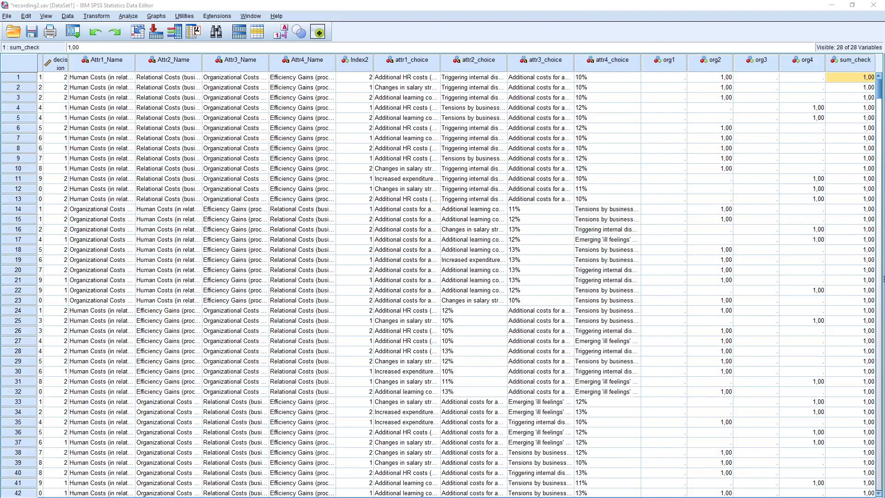
- Check the sum_check column through the cases, and set up Compute Variable with target pers1 and numeric expression 1
drag(878, 95, 878, 295)
drag(878, 375, 863, 76)
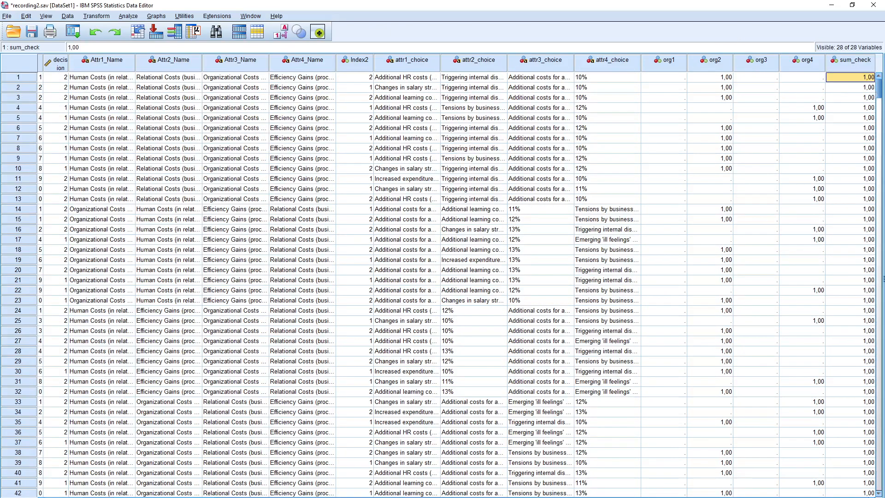
drag(138, 497, 165, 497)
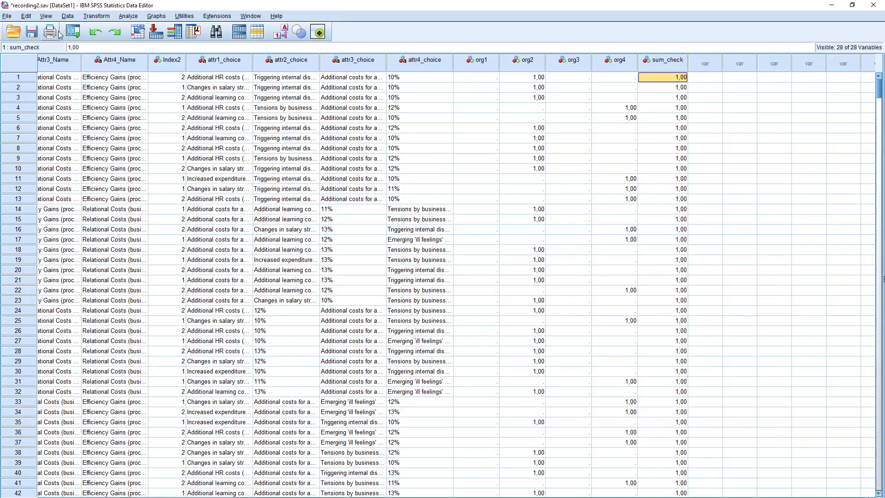
click(73, 32)
click(76, 47)
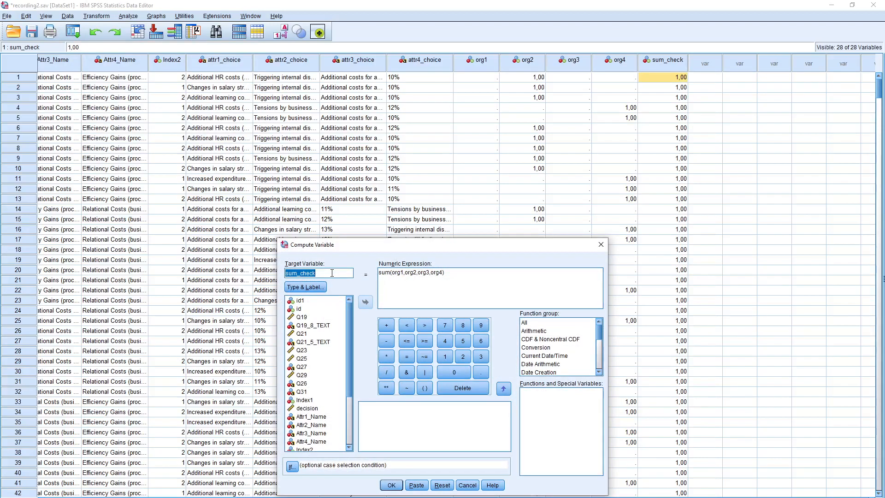
text(pers1)
click(348, 277)
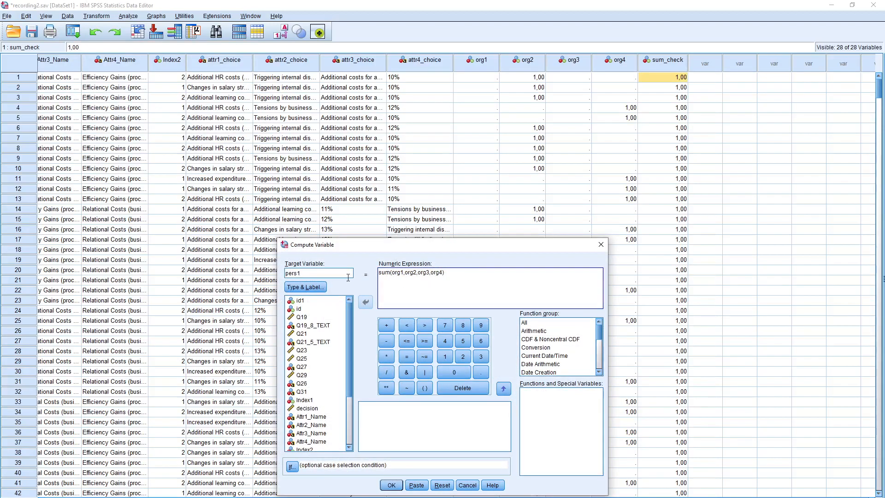
drag(457, 275, 364, 273)
text(1)
- Enable the case condition for pers1 and cut the old expression back to the opening of the attr1_choice clause
click(292, 466)
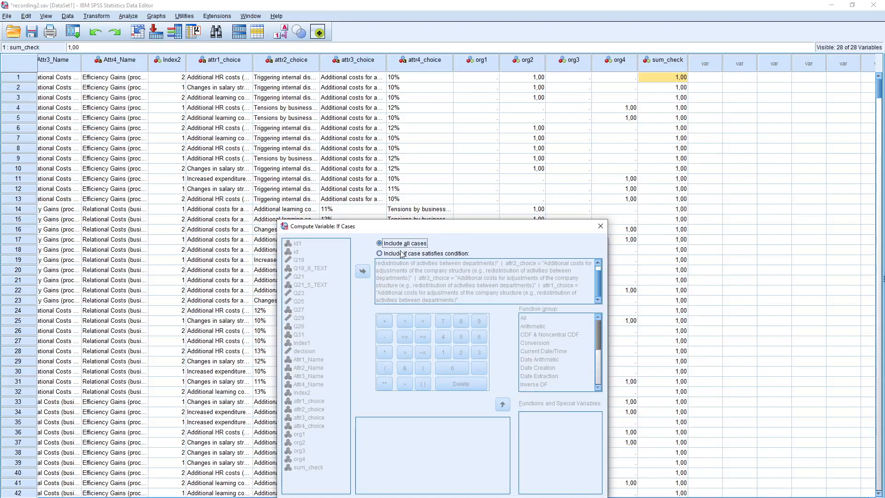
scroll(479, 301, up, 1)
drag(414, 263, 532, 302)
key(Delete)
key(alt+Tab)
key(alt+Tab)
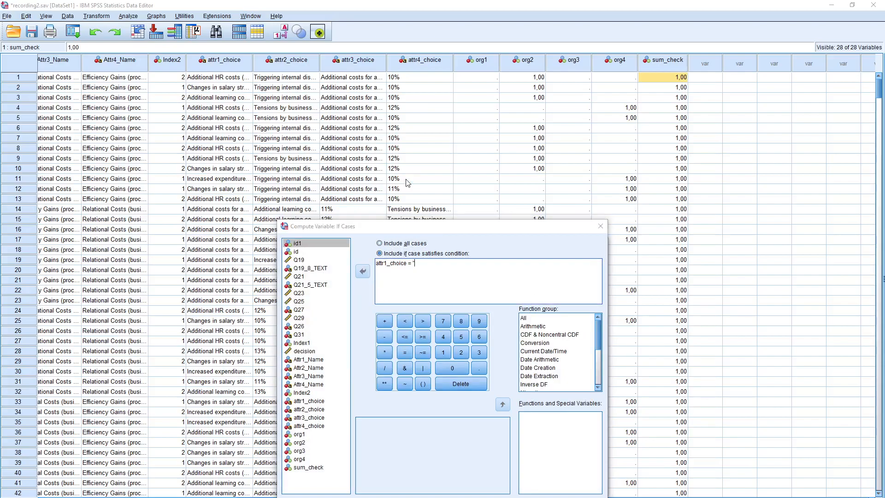
- Copy the employees' time expenditure text from Excel cell B3 and paste it as the attr1_choice value in the SPSS condition
key(alt+Tab)
click(70, 124)
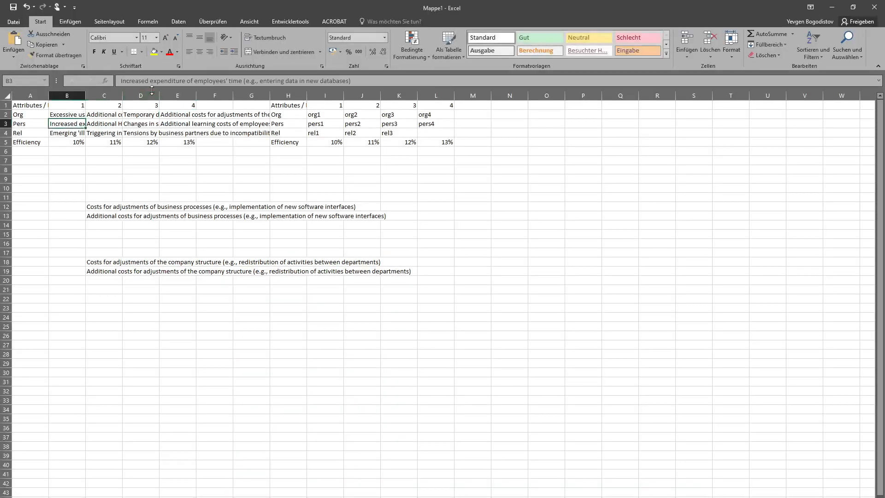
drag(350, 81, 116, 82)
key(ctrl+c)
key(Escape)
key(alt+Tab)
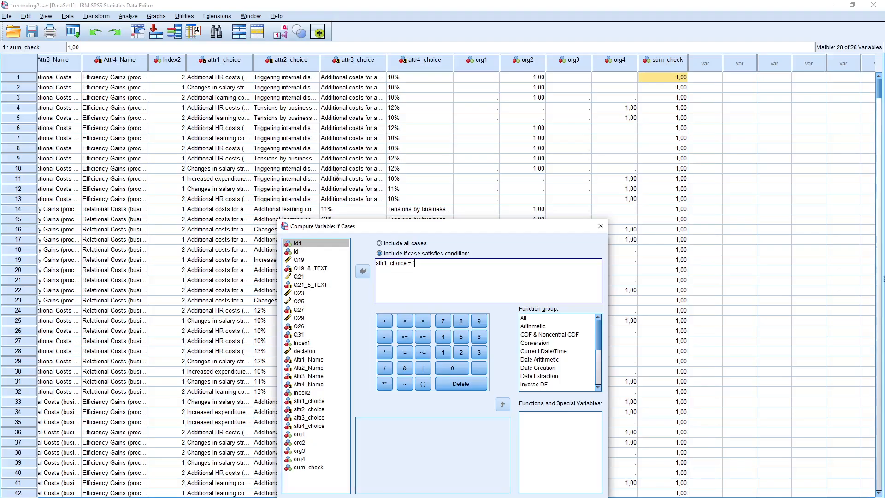
key(ctrl+v)
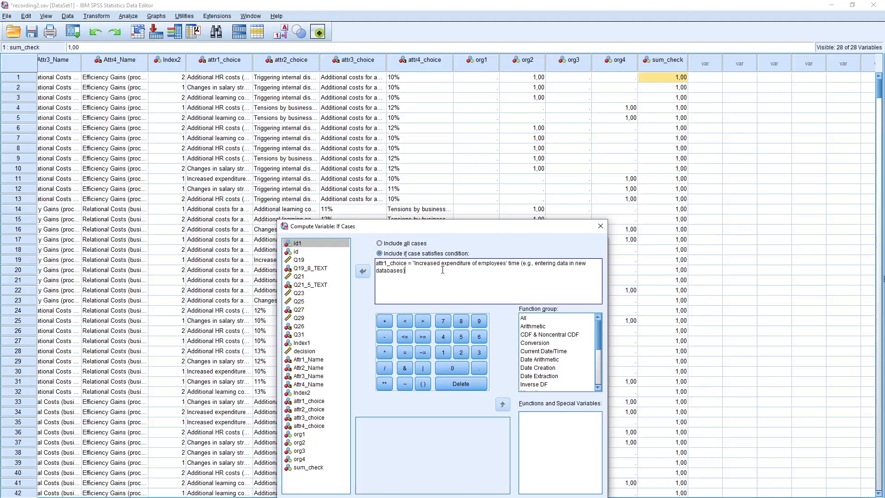
- Append an OR clause to the pers1 condition matching attr2_choice to the same employees' time text
click(422, 368)
drag(407, 271, 376, 264)
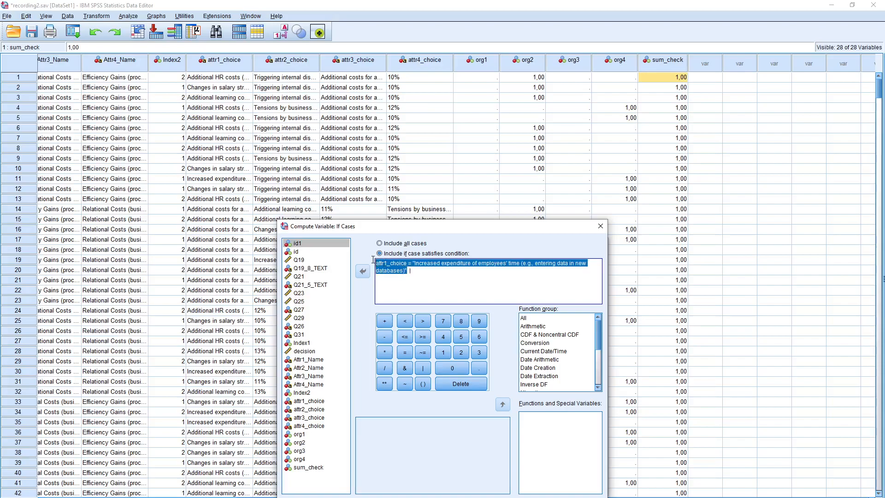
key(ctrl+c)
click(447, 276)
key(ctrl+v)
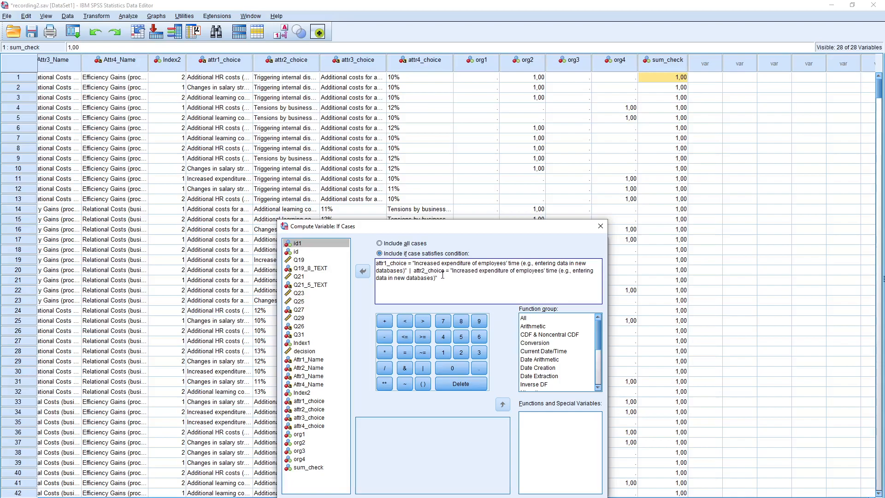
- Append an OR clause to the pers1 condition matching attr3_choice to the employees' time text
click(422, 368)
key(ctrl+v)
key(BackSpace)
text(3)
- Append an OR clause for attr4_choice with the employees' time text, then accept the condition and compute pers1
click(423, 368)
key(ctrl+v)
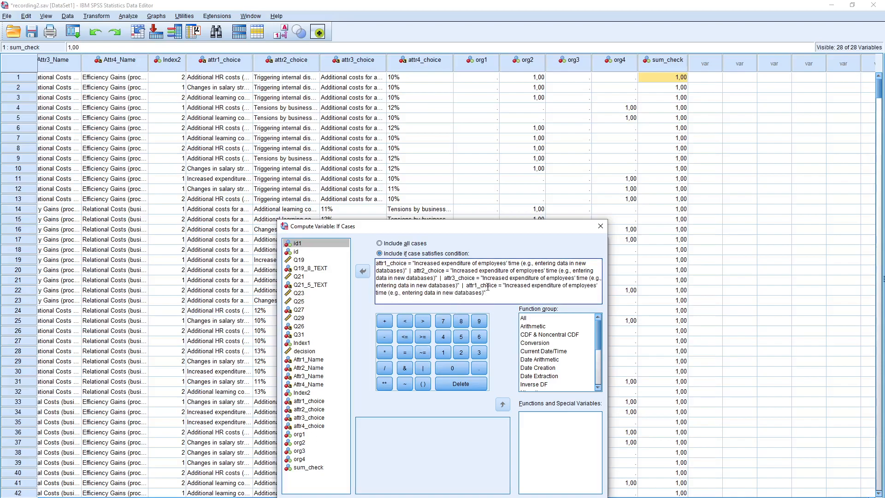
click(479, 285)
key(BackSpace)
text(4)
click(411, 497)
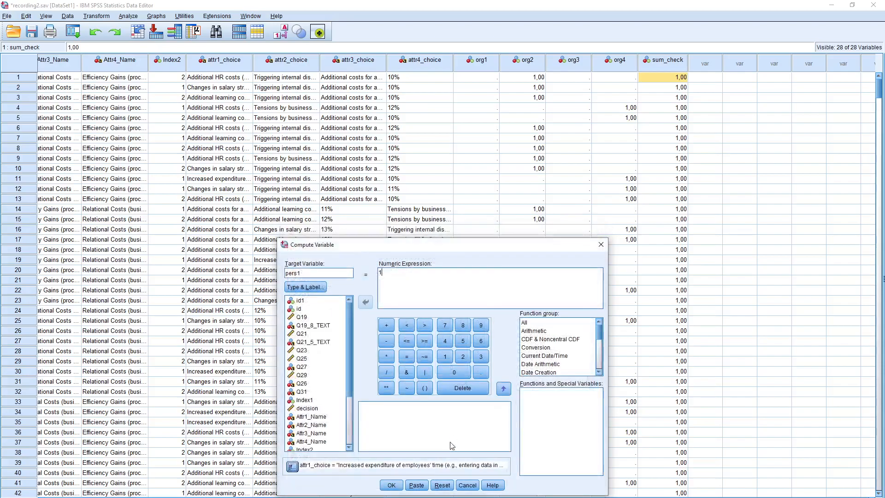
click(392, 484)
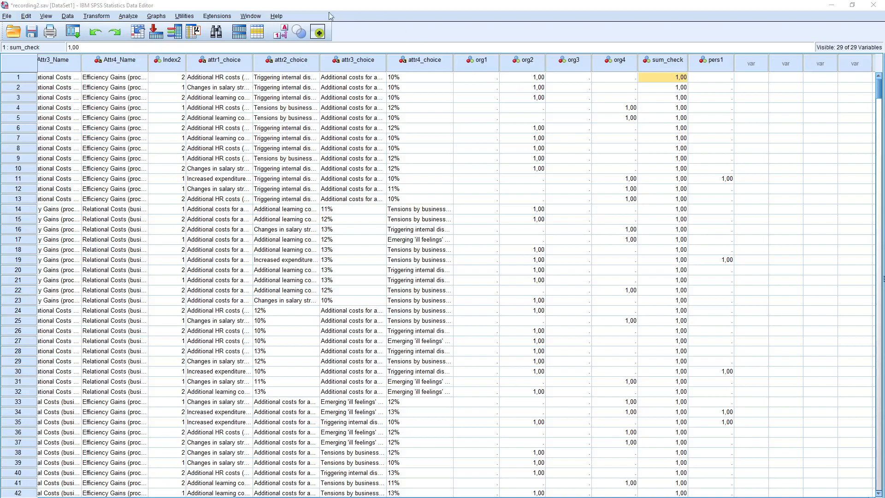
- Reopen Compute Variable with target pers2 and cut the case condition back to the opening of the attr1_choice clause
click(138, 32)
click(93, 48)
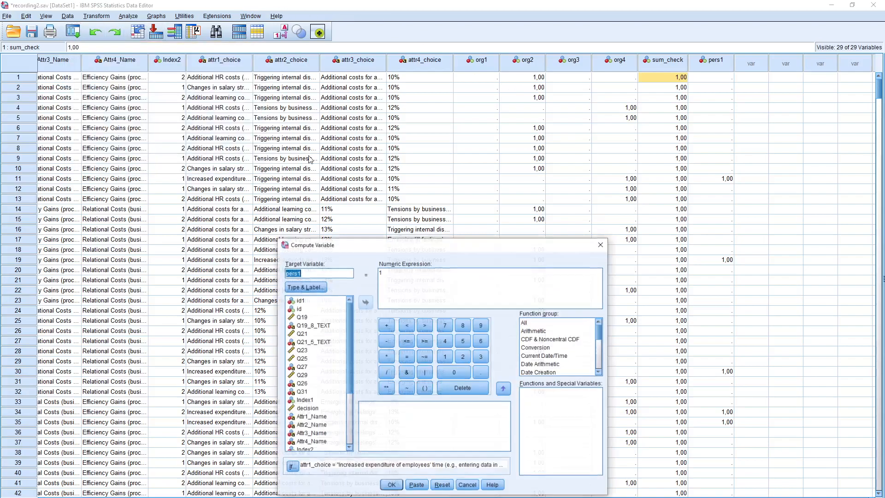
click(310, 275)
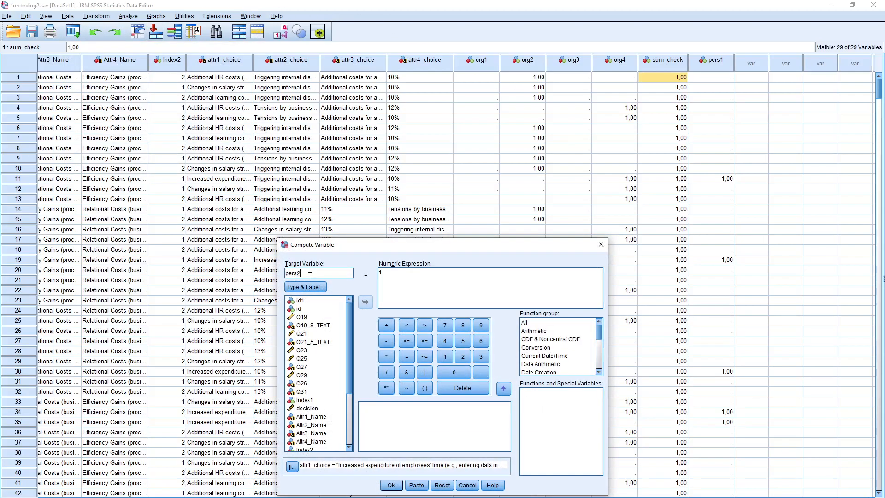
click(292, 466)
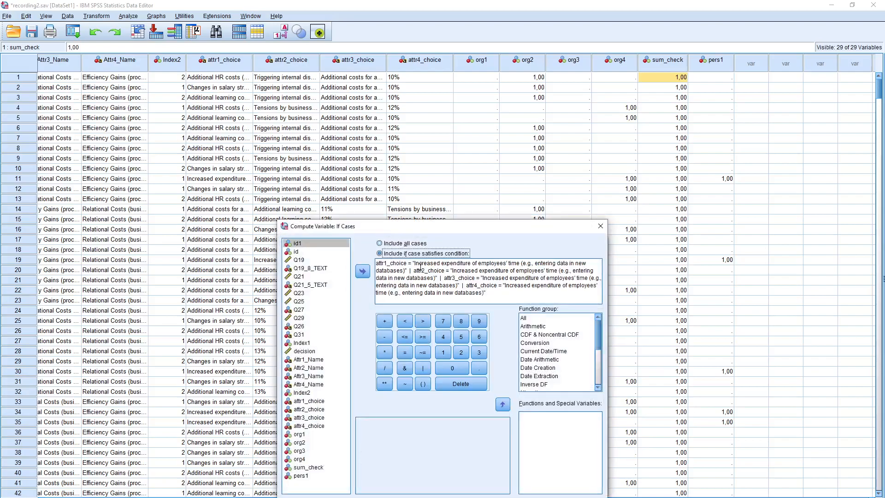
drag(414, 264, 490, 295)
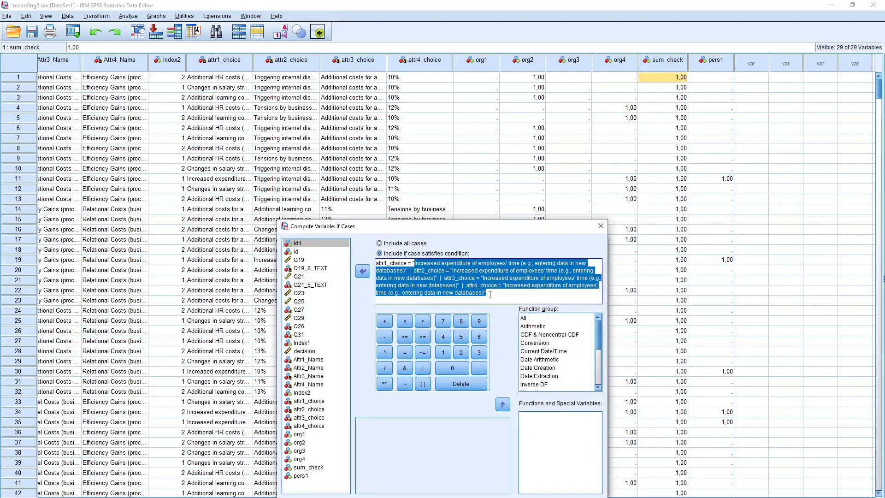
key(Delete)
- Copy the additional HR costs text from Excel cell C3 and paste it as the attr1_choice value in the SPSS condition
key(alt+Tab)
click(437, 215)
key(alt+Tab)
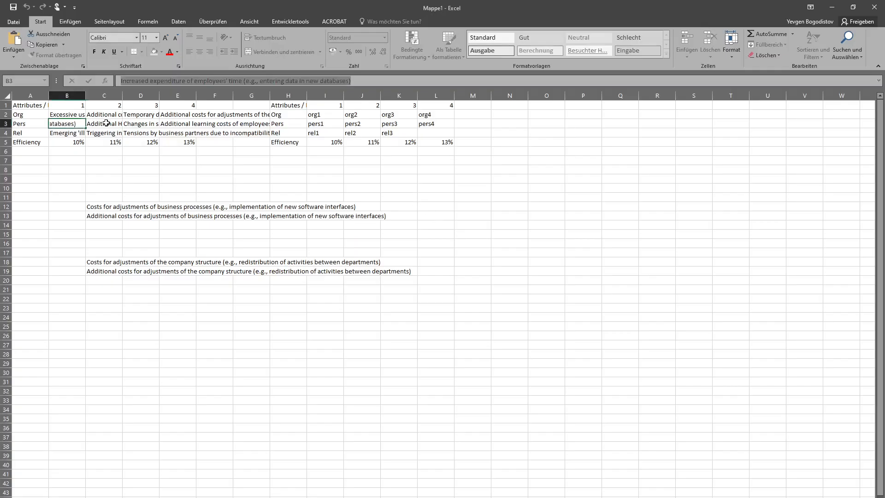
click(107, 123)
click(280, 78)
drag(376, 81, 119, 81)
key(ctrl+c)
key(Escape)
key(alt+Tab)
key(ctrl+v)
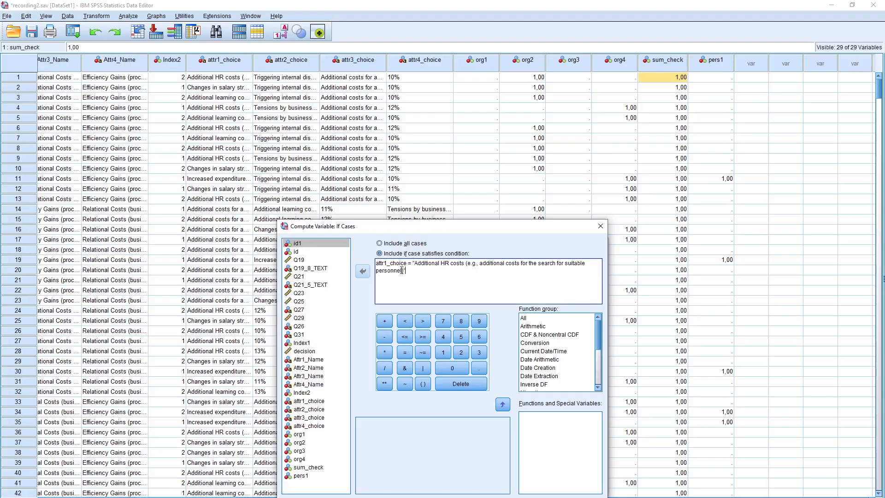
- Append an OR clause to the pers2 condition matching attr2_choice to the same additional HR costs text
click(422, 368)
key(ctrl+a)
click(428, 273)
key(ctrl+v)
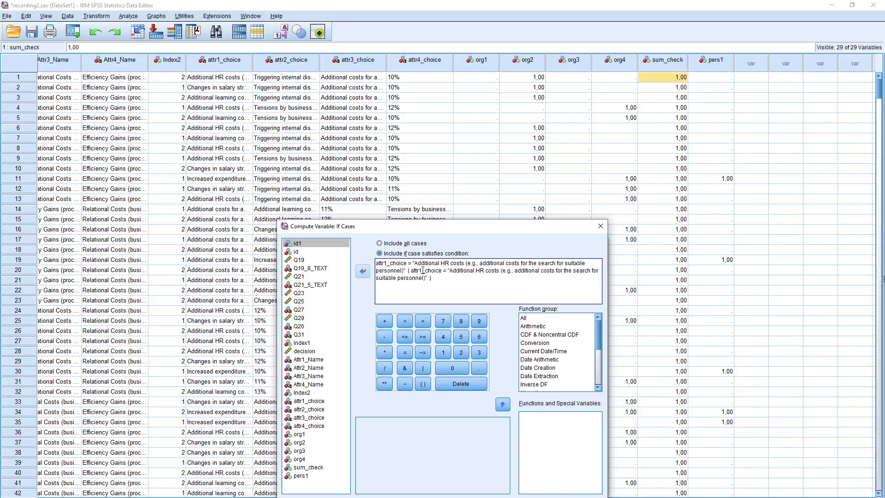
click(423, 270)
key(BackSpace)
text(2)
- Extend the pers2 condition with an OR clause matching attr3_choice to the additional HR costs text
key(ctrl+v)
click(443, 278)
key(BackSpace)
text(3)
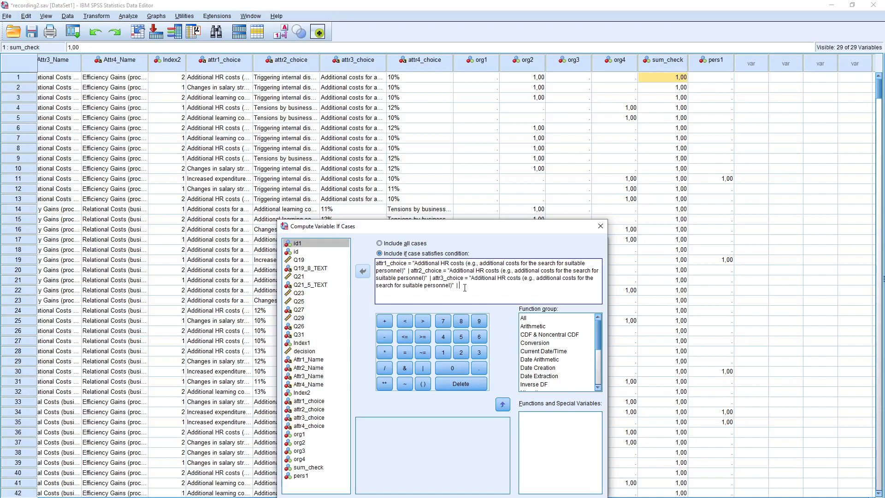
- Add the attr4_choice clause with the additional HR costs text, then accept the condition and compute pers2
key(ctrl+v)
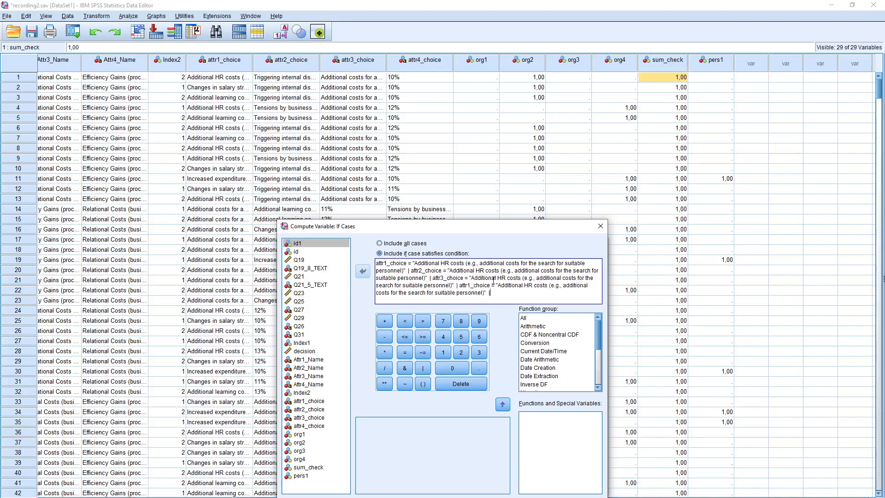
click(471, 285)
click(412, 497)
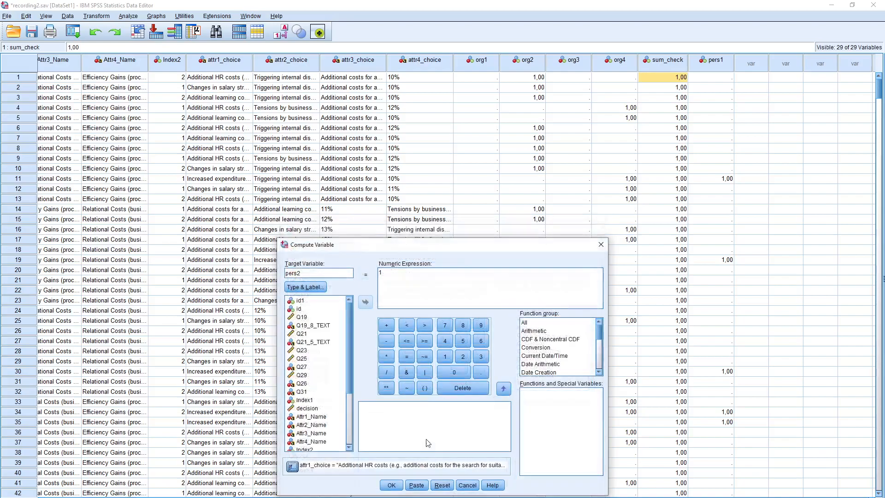
click(391, 485)
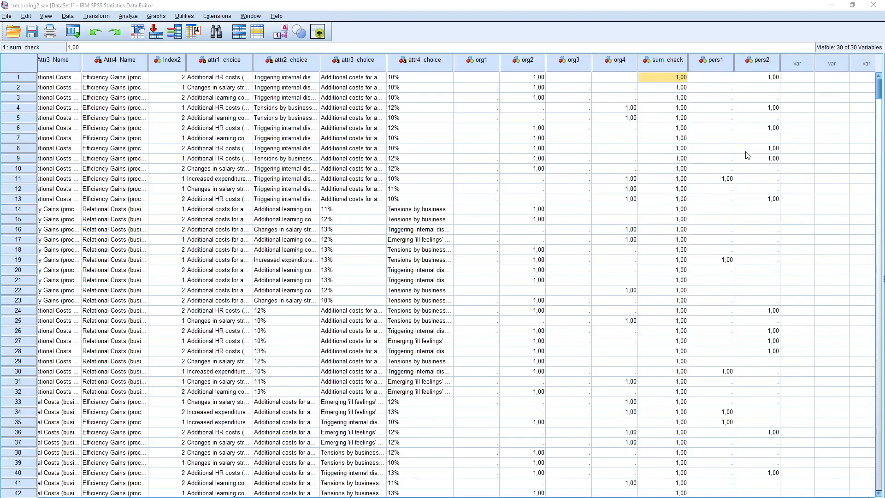
- Reopen Compute Variable with target pers3 and cut the case condition back to the opening of the attr1_choice clause
click(72, 31)
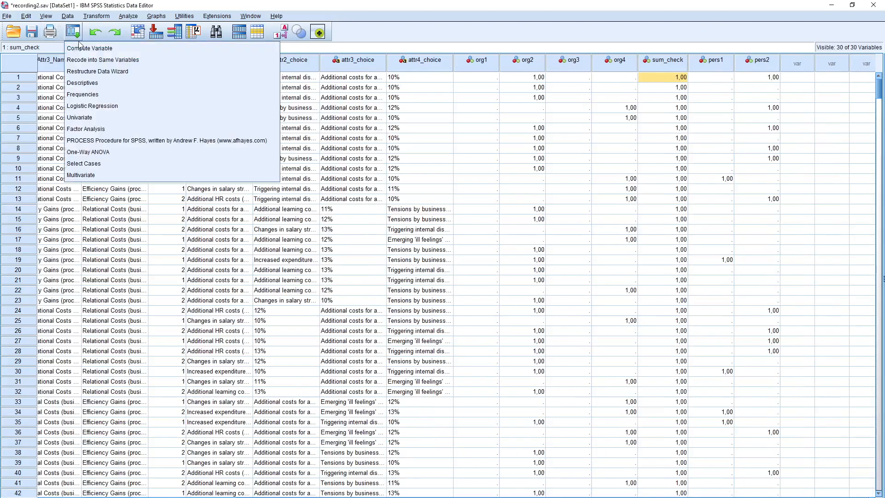
click(97, 43)
click(322, 271)
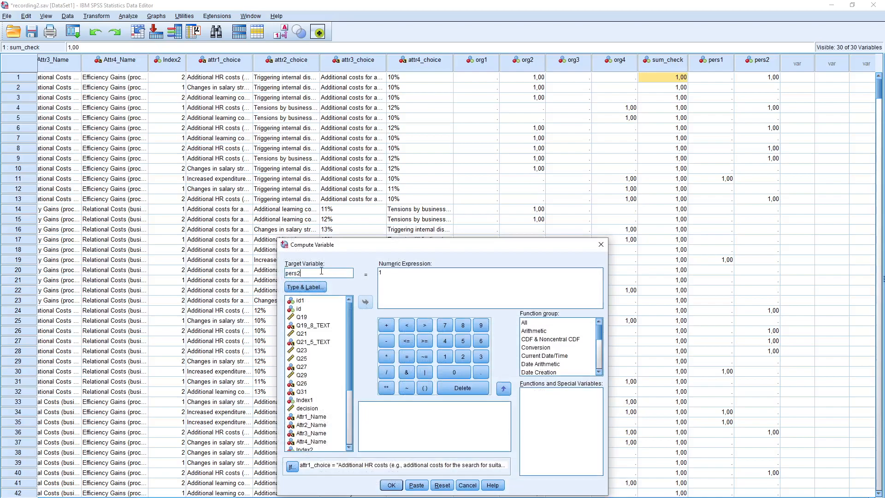
text(3)
click(292, 466)
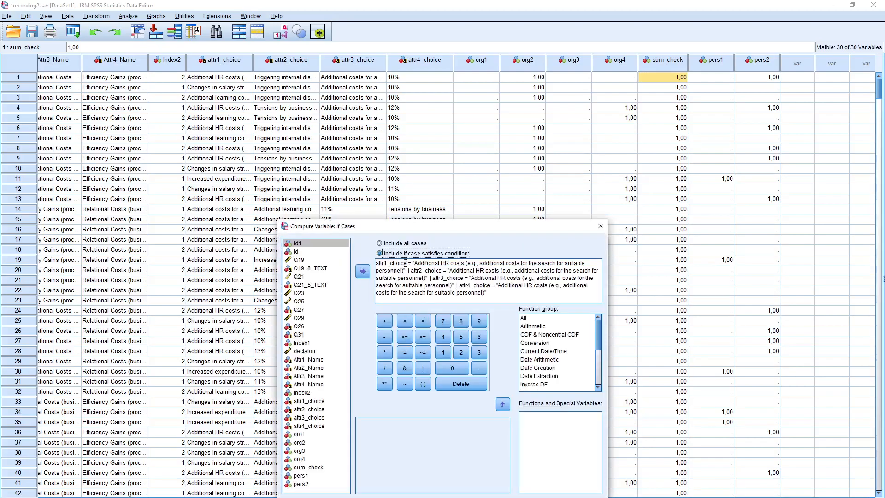
drag(416, 263, 487, 292)
key(BackSpace)
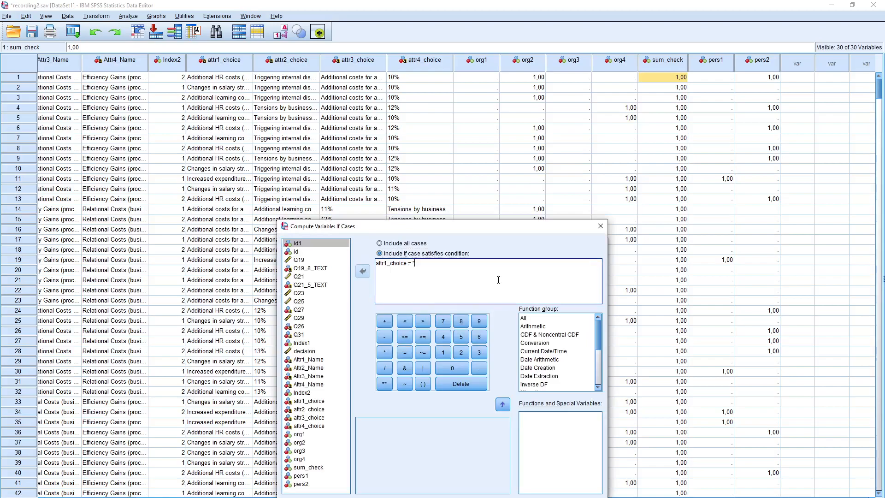
- Copy the changes in salary structure text from Excel cell D3 and paste it as the attr1_choice value in the SPSS condition
key(alt+Tab)
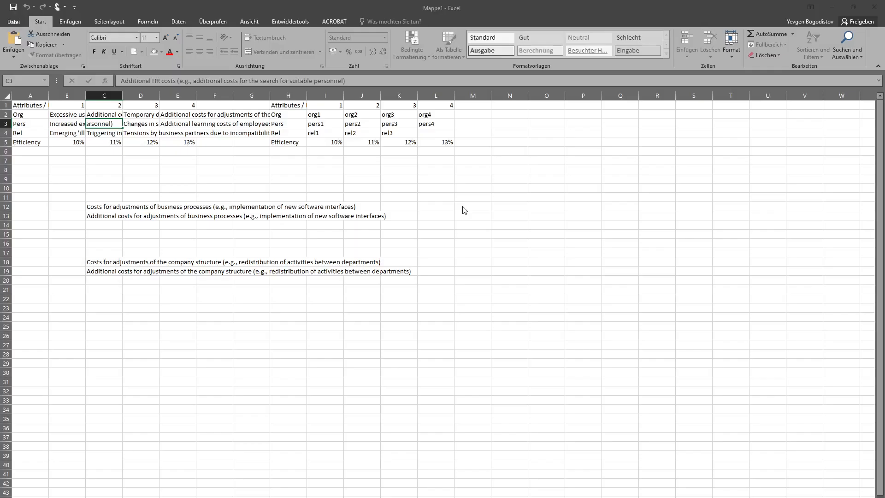
click(138, 127)
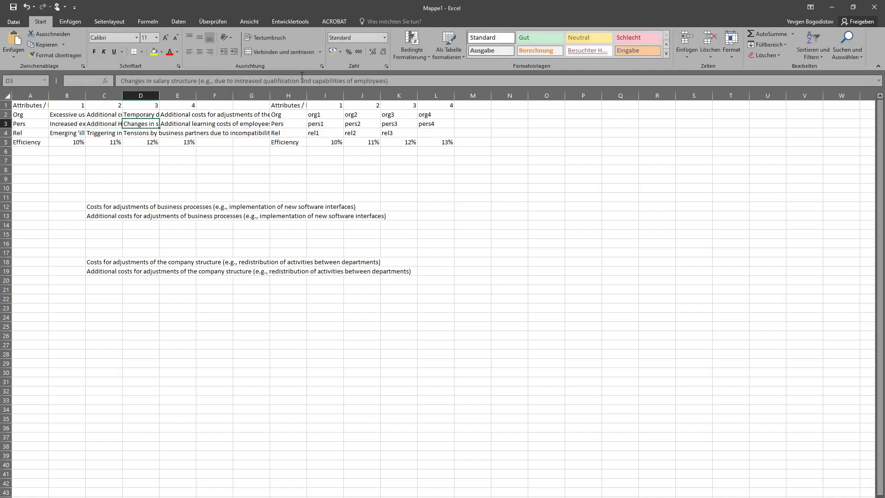
drag(399, 80, 118, 81)
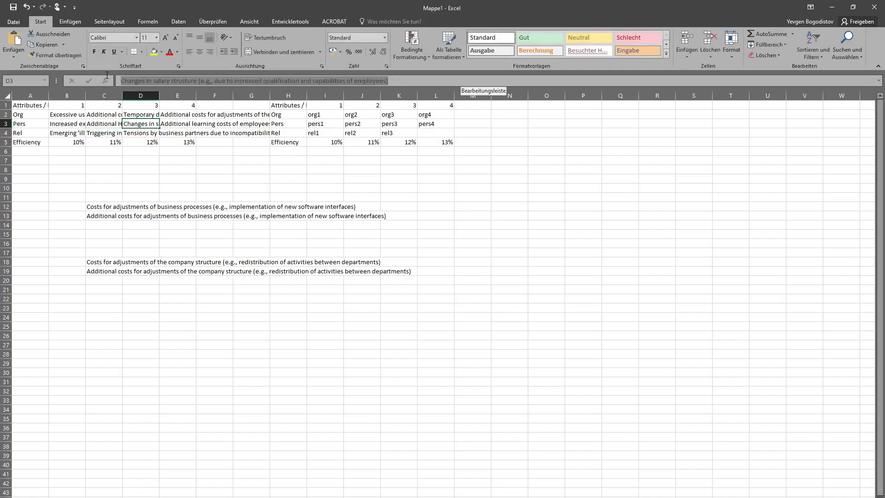
key(alt+Tab)
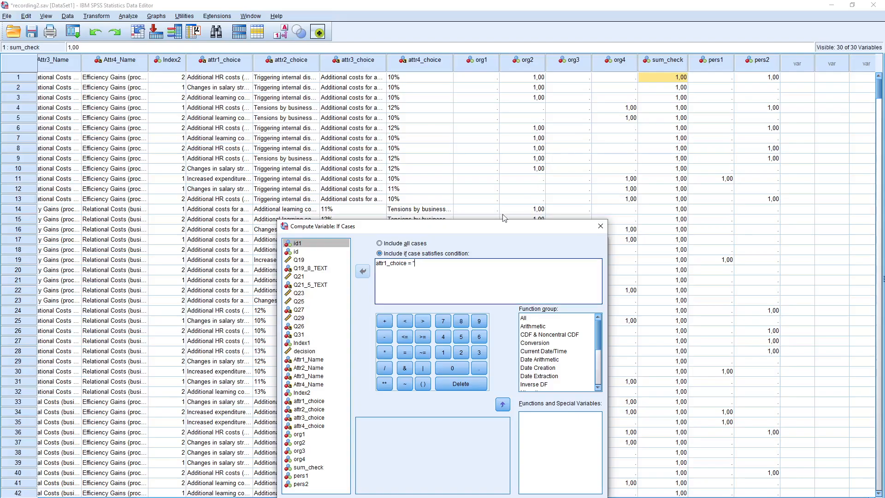
key(ctrl+v)
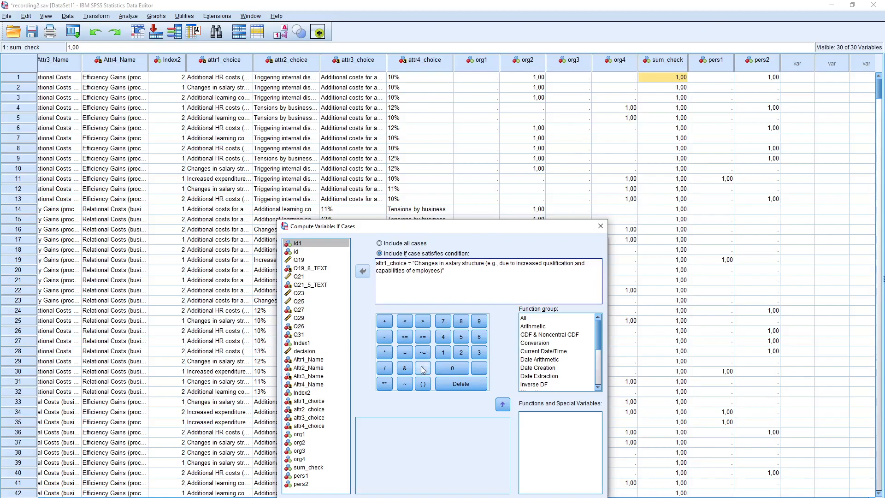
- Append OR clauses to the pers3 condition matching attr2_choice and attr3_choice to the same salary structure text
drag(451, 271, 357, 260)
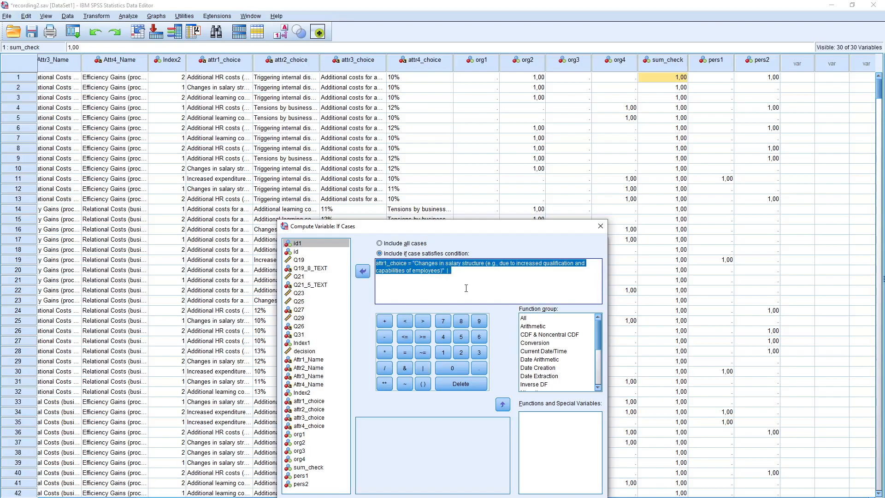
key(ctrl+c)
click(492, 280)
key(ctrl+v)
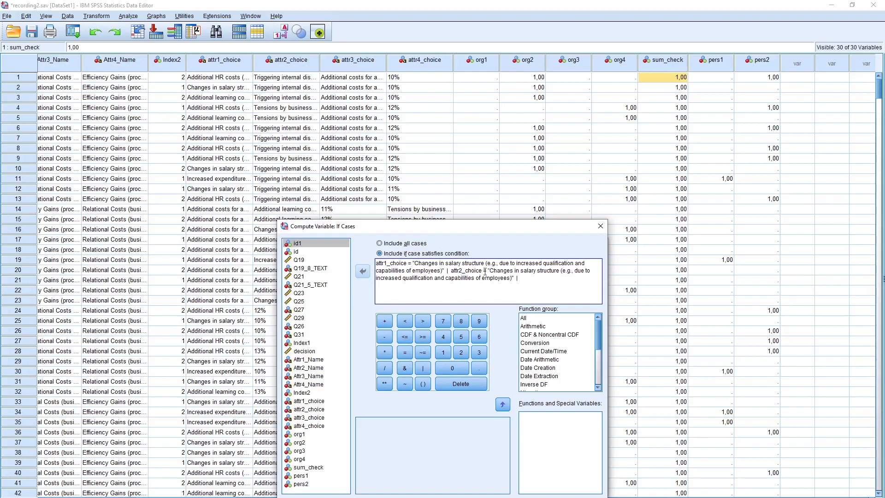
key(ctrl+v)
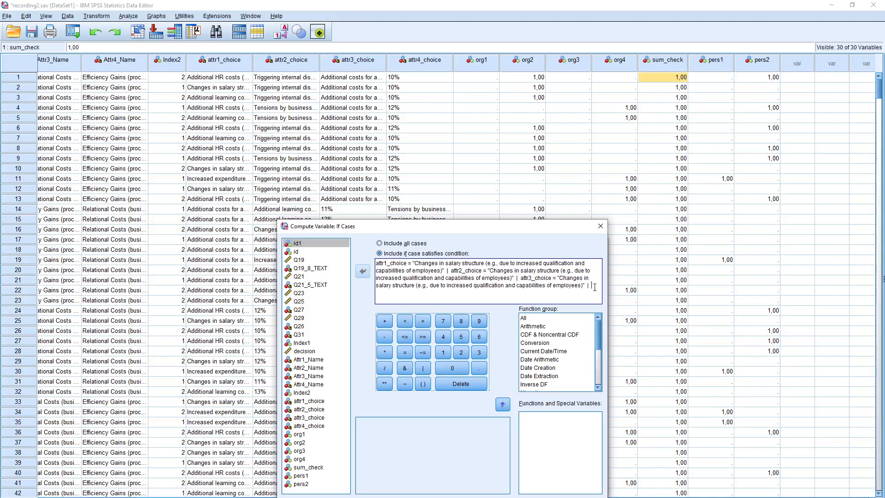
- Add the attr4_choice clause with the salary structure text, then accept the condition and compute pers3
key(ctrl+v)
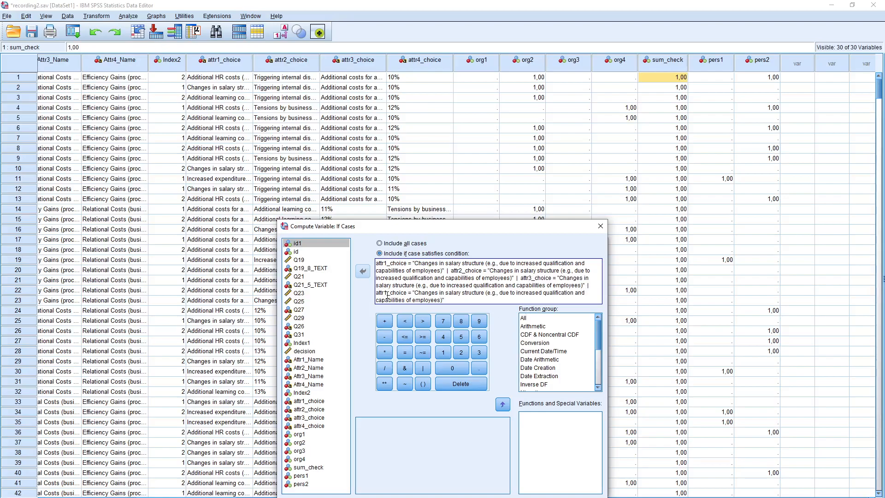
click(412, 497)
click(395, 485)
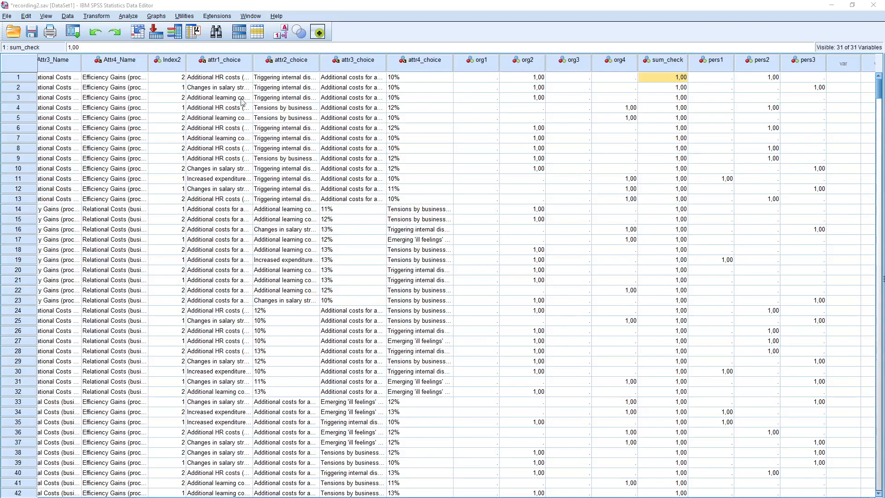
- Reopen Compute Variable with target pers4 and cut the case condition back to the opening of the attr1_choice clause
click(96, 16)
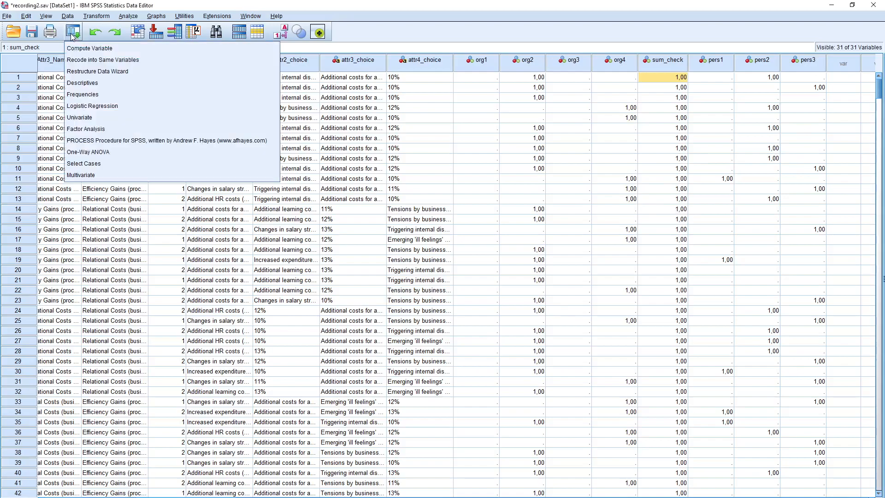
click(93, 46)
click(320, 271)
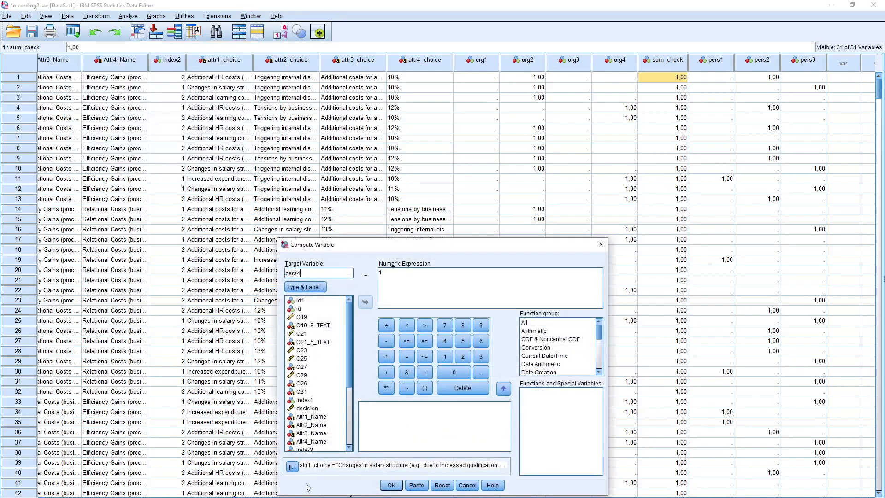
click(292, 467)
drag(415, 262, 451, 302)
key(Delete)
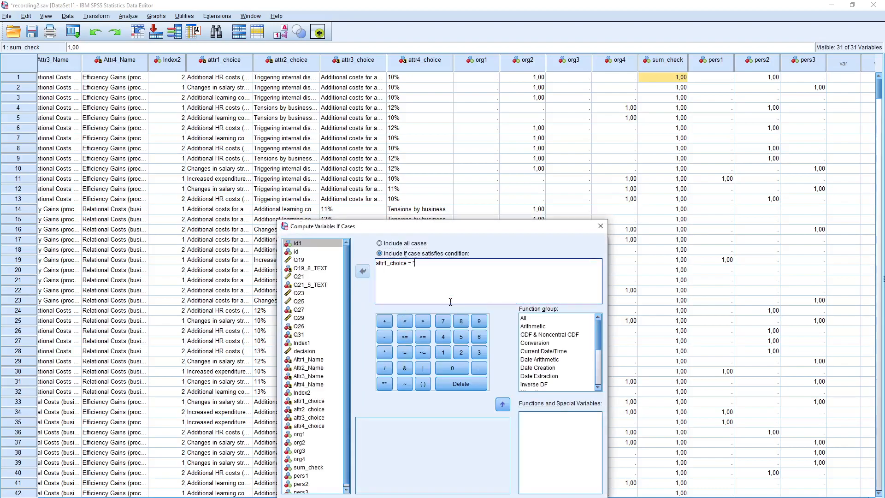
- Copy the additional learning costs of employees text from Excel cell E3 and paste it as the attr1_choice value in the SPSS condition
key(alt+Tab)
click(175, 124)
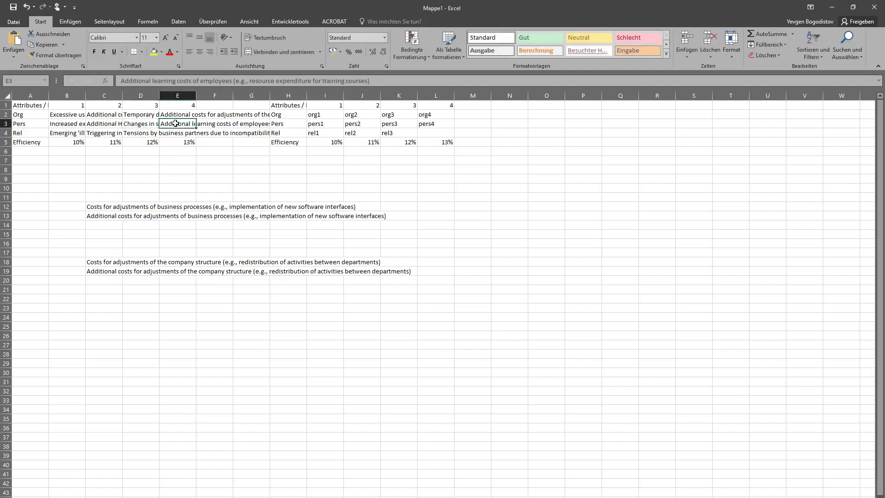
drag(369, 80, 122, 83)
key(alt+Tab)
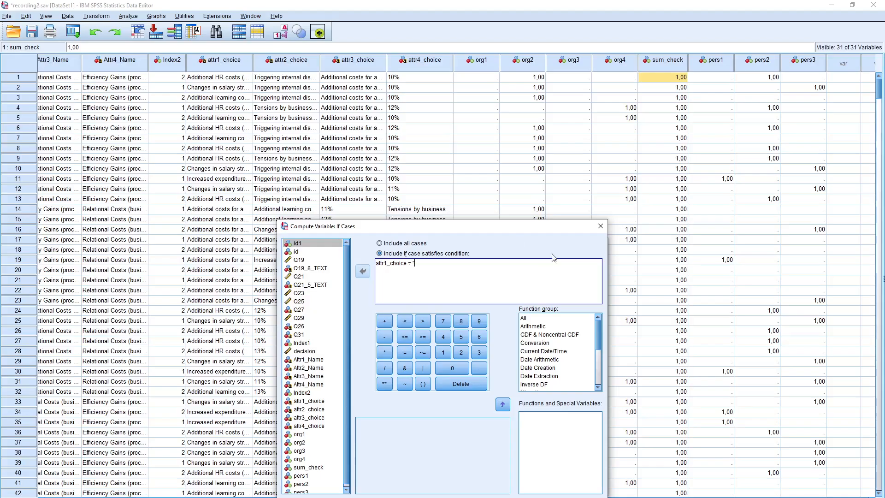
key(ctrl+v)
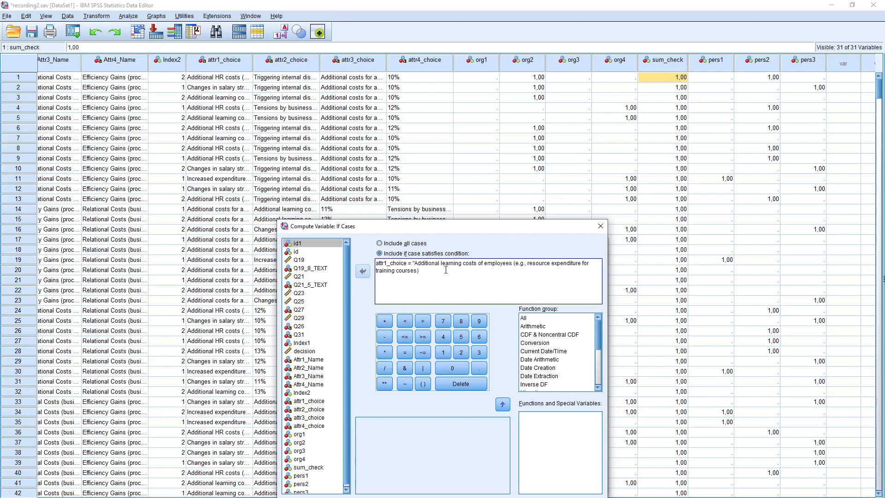
- Append an OR clause to the pers4 condition matching attr2_choice to the same additional learning costs text
click(422, 368)
drag(428, 272, 407, 273)
key(ctrl+a)
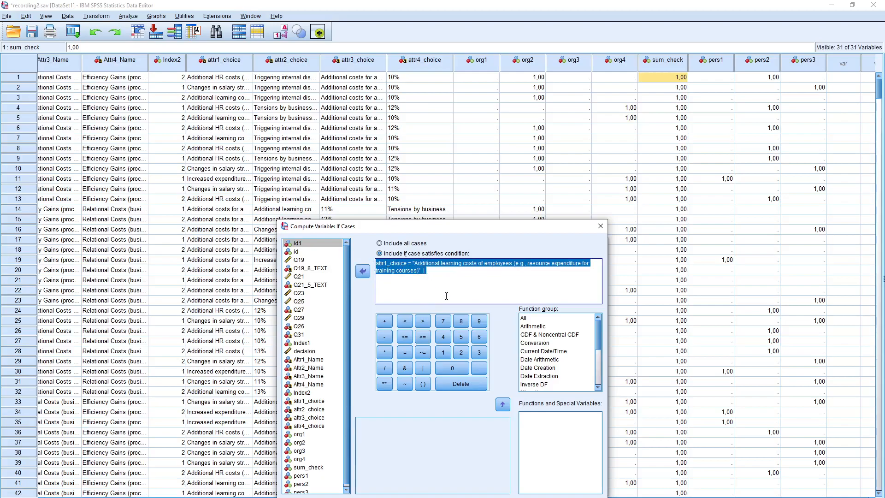
click(443, 276)
key(ctrl+v)
click(437, 272)
key(BackSpace)
text(2)
- Extend the pers4 condition with an OR clause matching attr3_choice to the additional learning costs text
key(ctrl+v)
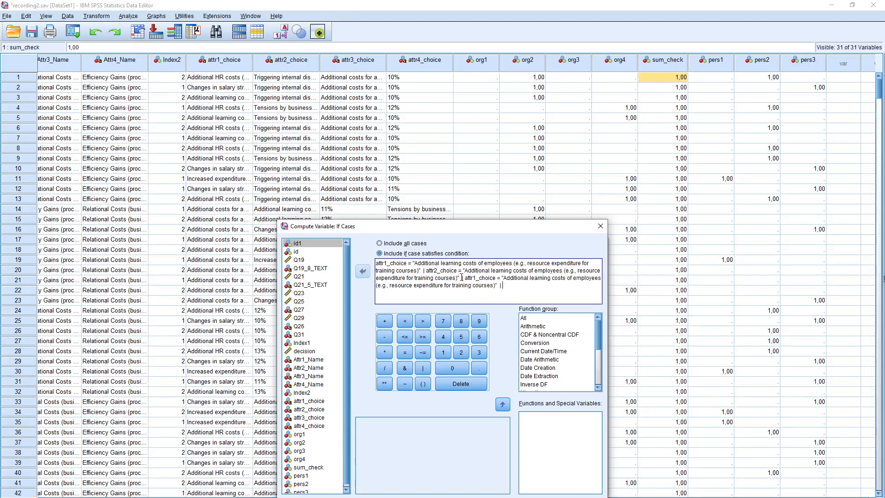
click(478, 278)
key(BackSpace)
text(3)
- Add the attr4_choice clause with the additional learning costs text, then accept the condition and compute pers4
click(509, 285)
key(ctrl+v)
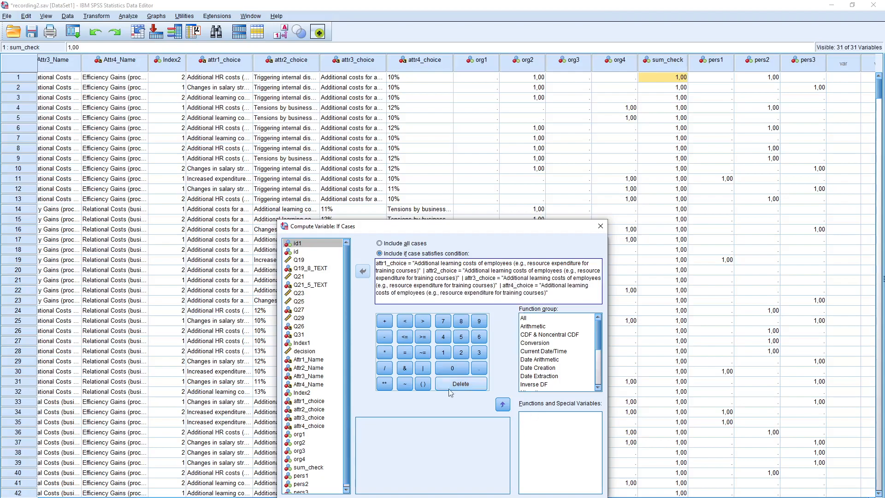
click(403, 497)
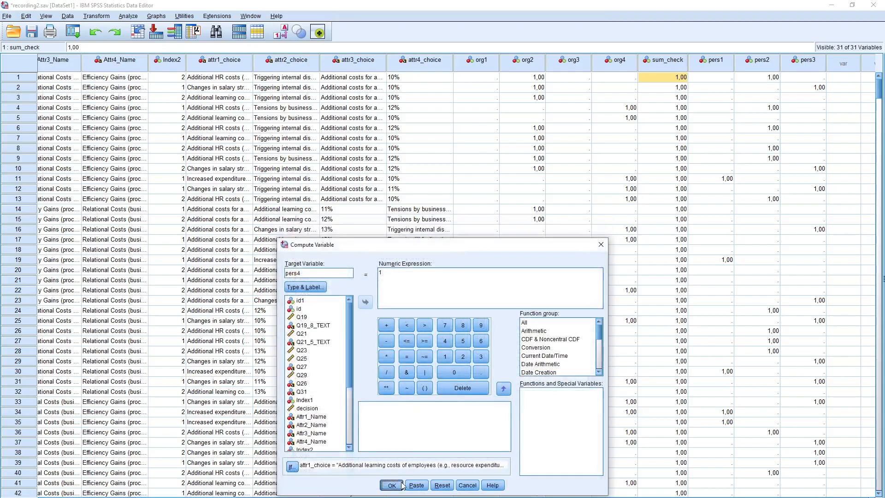
click(391, 485)
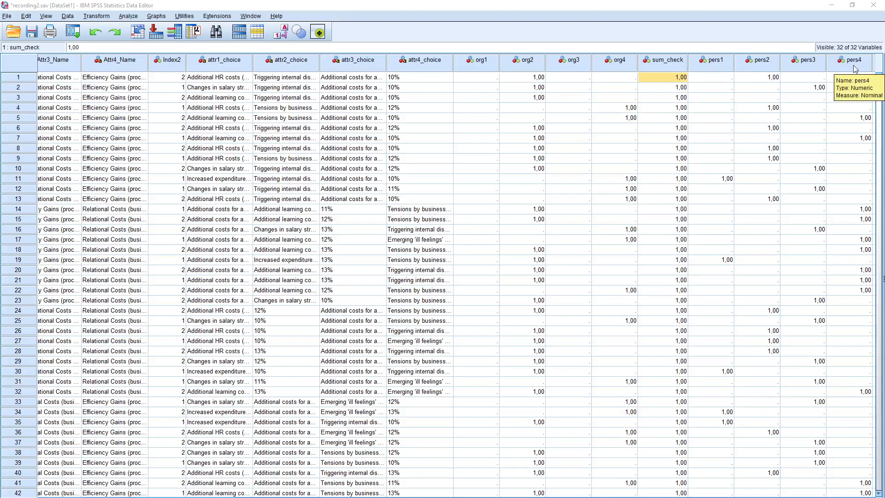
- Reopen Compute Variable with target rel1 and cut the case condition back to the opening of the attr1_choice clause
click(72, 31)
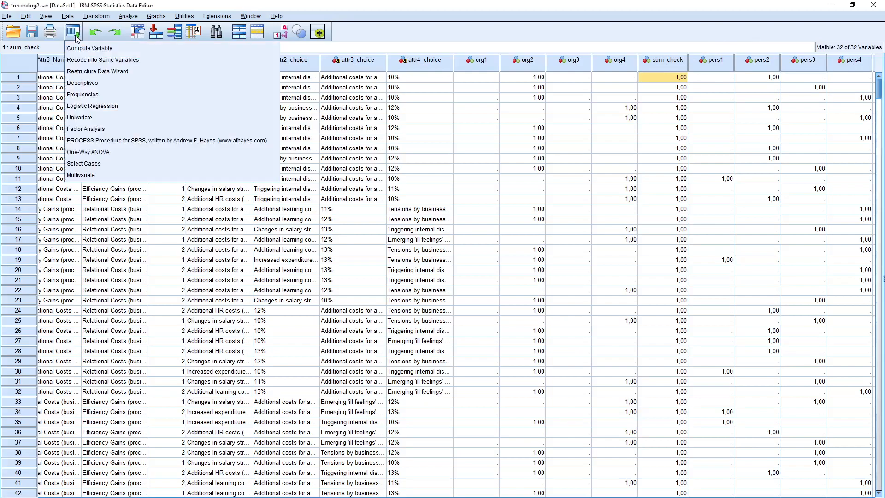
click(90, 48)
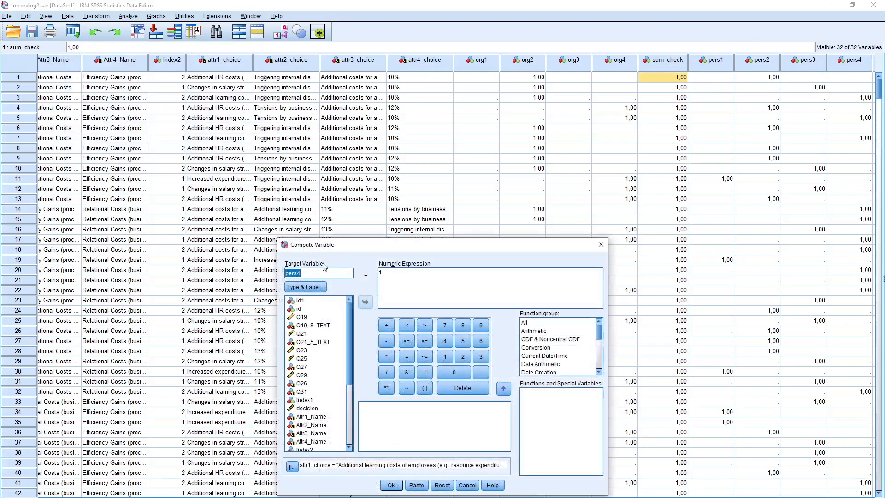
text(rel1)
click(292, 467)
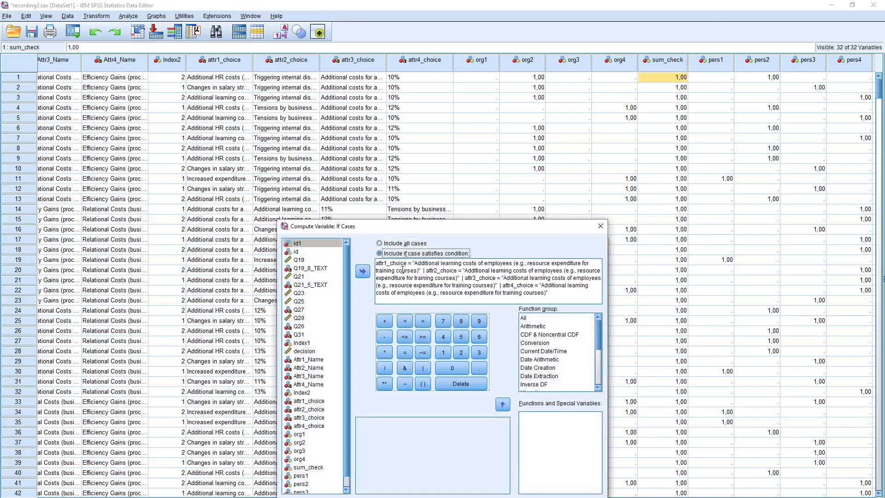
click(417, 263)
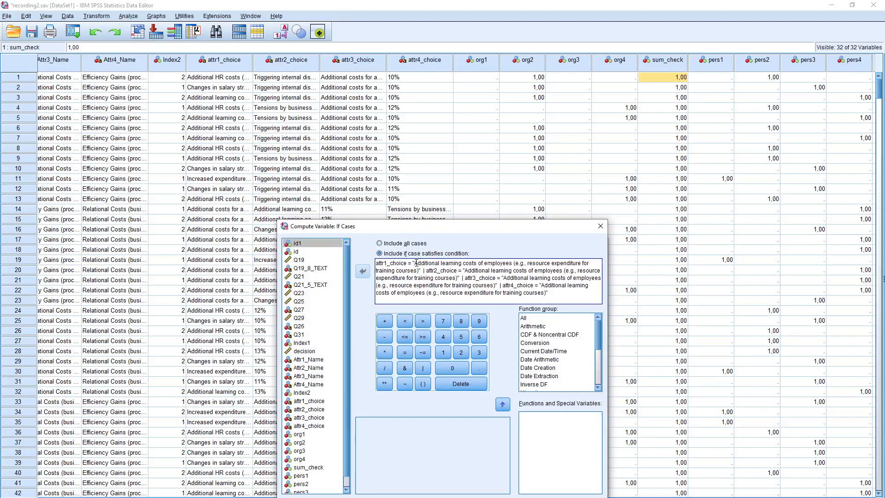
drag(414, 263, 549, 293)
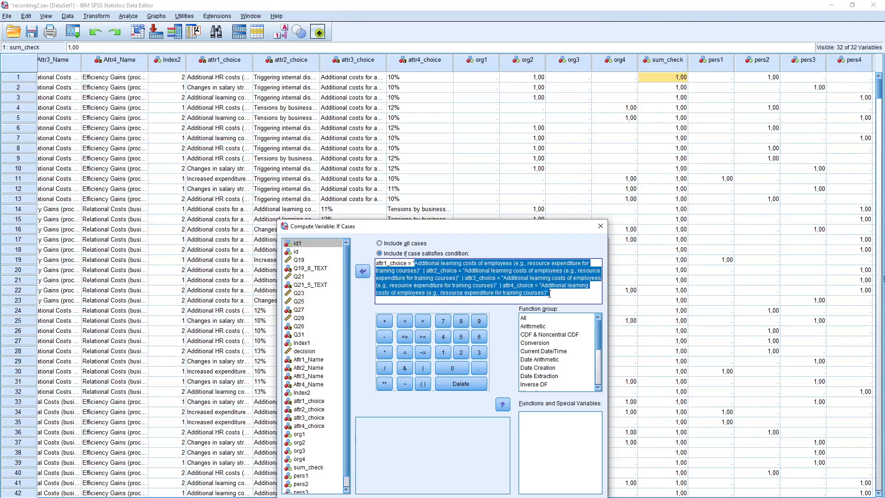
key(Delete)
- Complete the rel1 condition's attr1_choice clause with Excel cell B4's text "Emerging 'ill feelings' by business partners (e.g., partners do not support the IT project)"
key(alt+Tab)
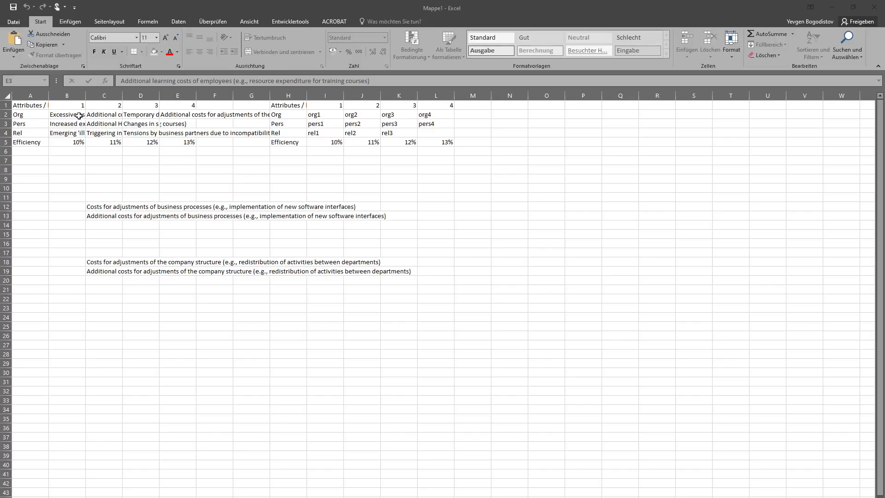
click(72, 133)
drag(368, 81, 93, 76)
key(ctrl+c)
key(alt+Tab)
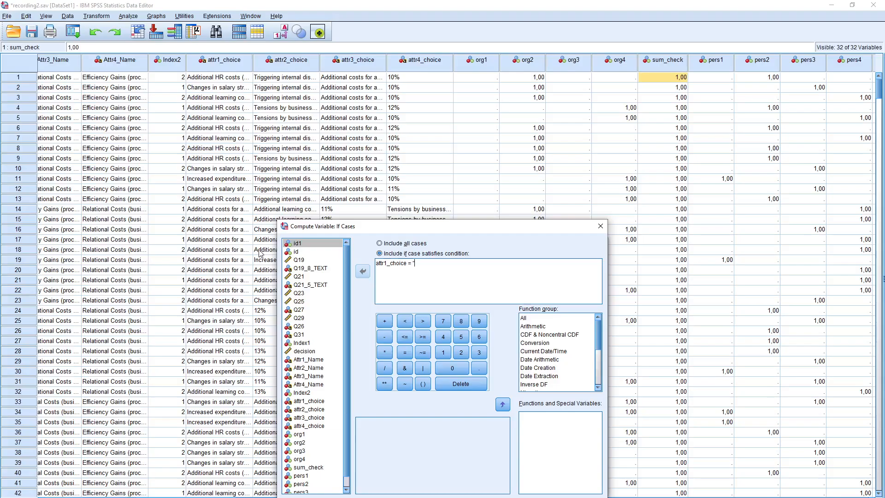
key(ctrl+v)
text(")
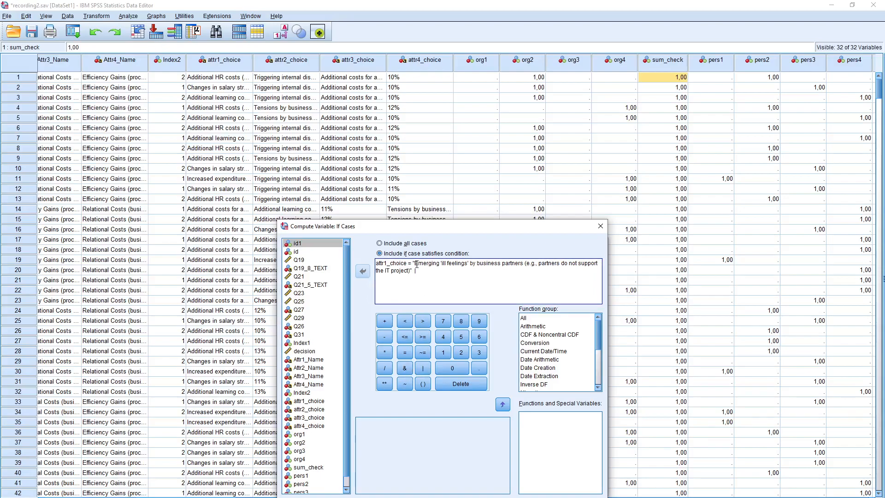
- Append an OR clause to the rel1 condition matching attr2_choice to the same 'ill feelings' text
key(ctrl+a)
key(ctrl+c)
click(440, 273)
text(|)
key(ctrl+v)
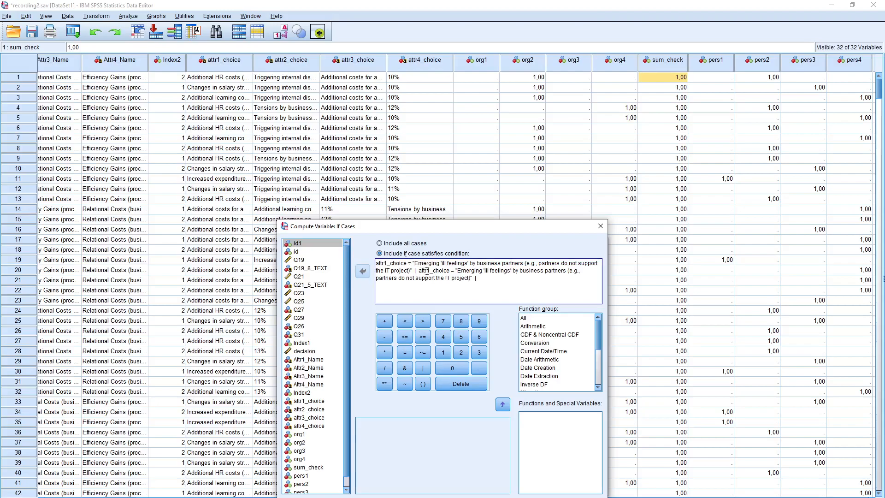
click(431, 271)
key(BackSpace)
text(2)
- Add OR clauses for attr3_choice and attr4_choice with the 'ill feelings' text, then accept the condition and compute rel1
text(|)
key(ctrl+v)
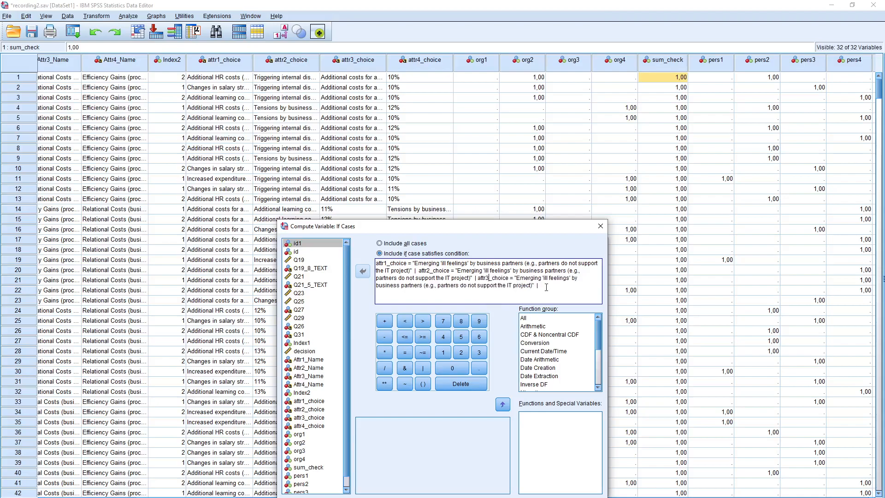
key(ctrl+v)
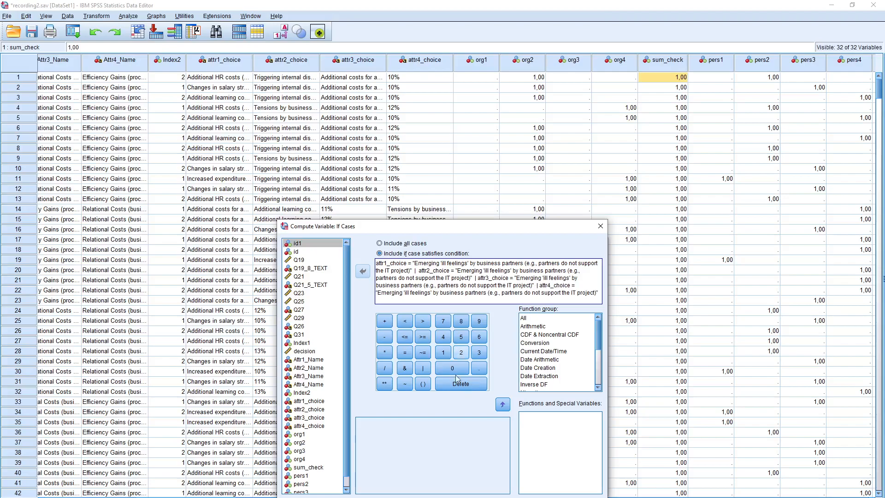
click(412, 489)
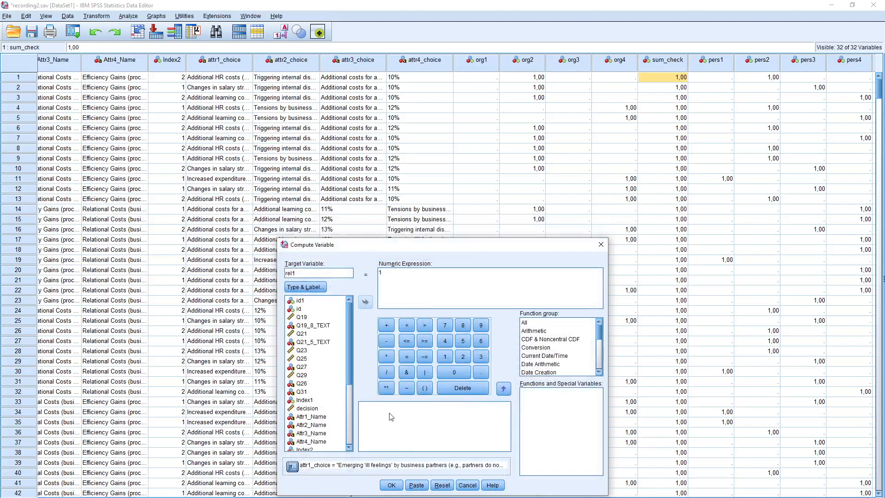
click(391, 485)
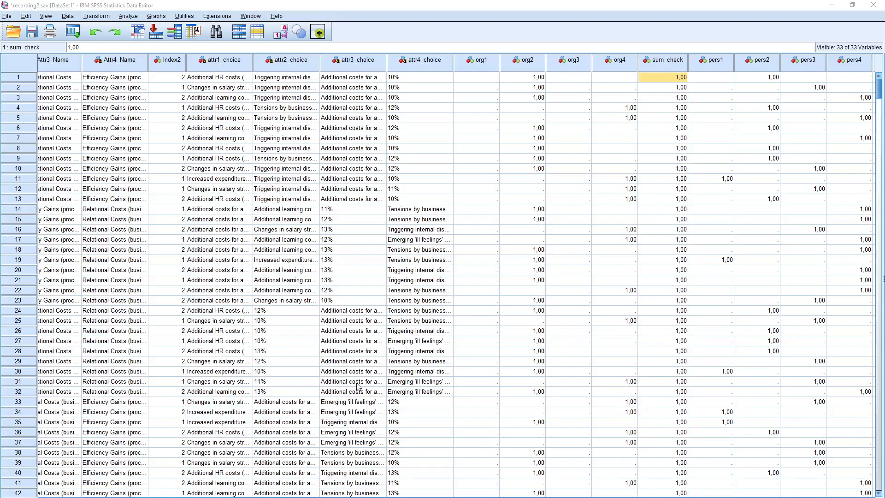
- Reopen Compute Variable with target rel2 and cut the case condition back to the opening quote of the attr1_choice clause
click(80, 37)
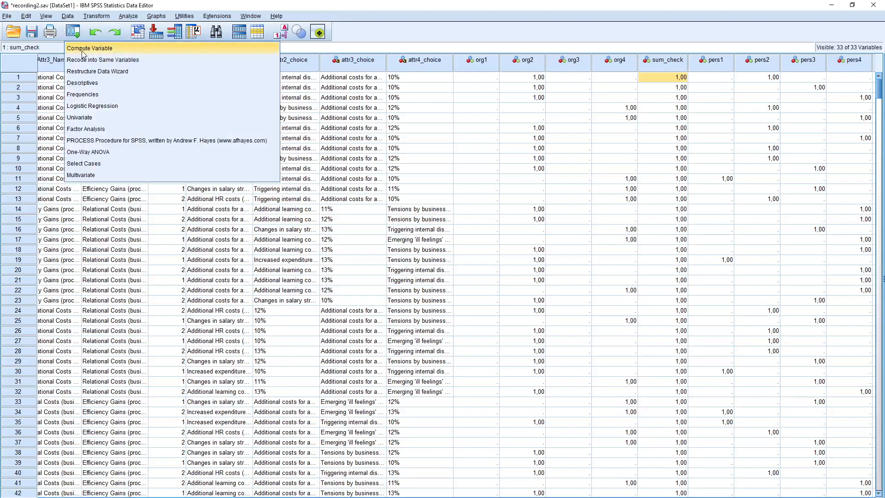
click(84, 43)
click(302, 273)
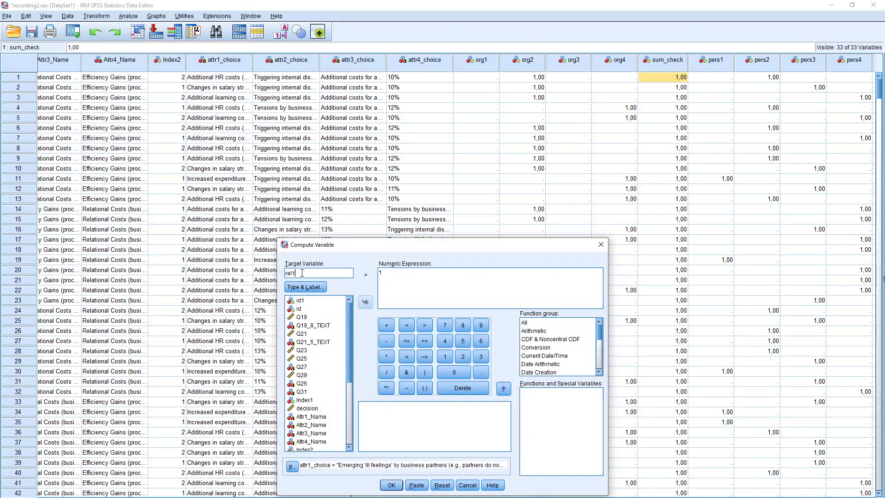
click(291, 467)
drag(414, 263, 611, 288)
key(BackSpace)
- Complete the attr1_choice clause with Excel cell C4's text "Triggering internal discussions by business partners (e.g., controversial discourse about similar projects)"
key(alt+Tab)
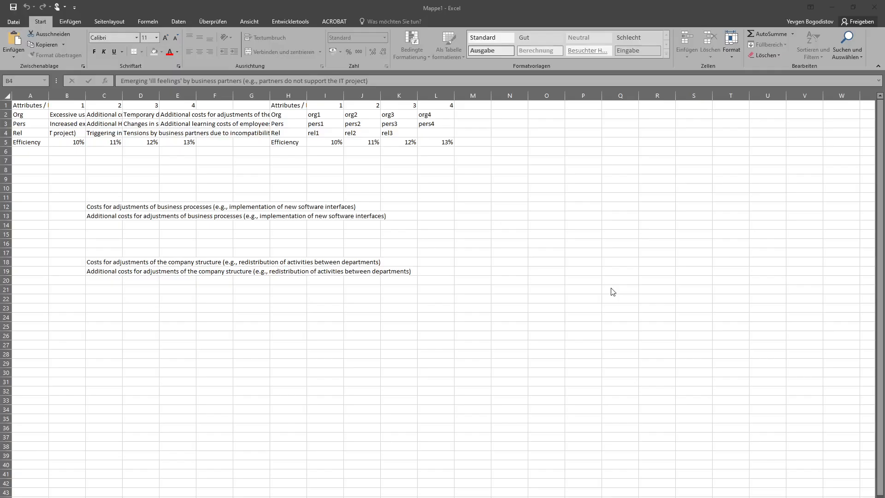
click(119, 134)
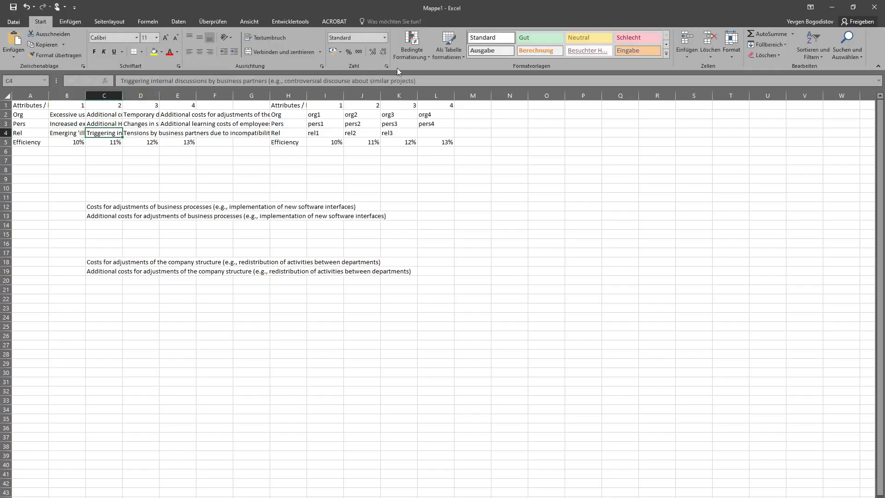
drag(426, 81, 144, 77)
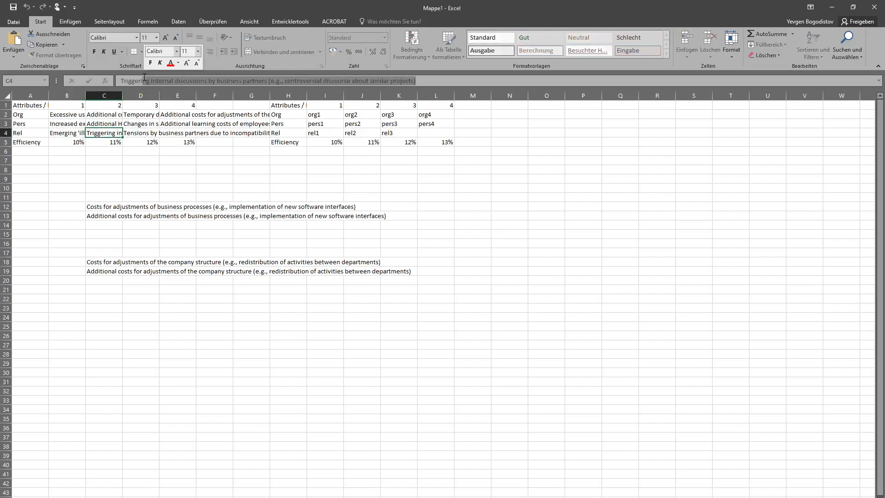
key(shift+Left)
key(shift+Left)
key(shift+Left)
key(shift+Left)
key(shift+Left)
key(shift+Left)
key(shift+Left)
key(shift+Left)
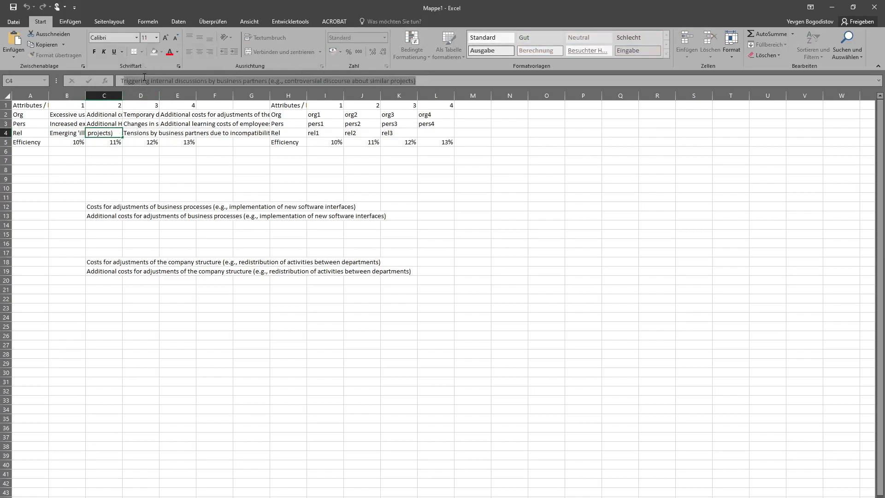
key(alt+Tab)
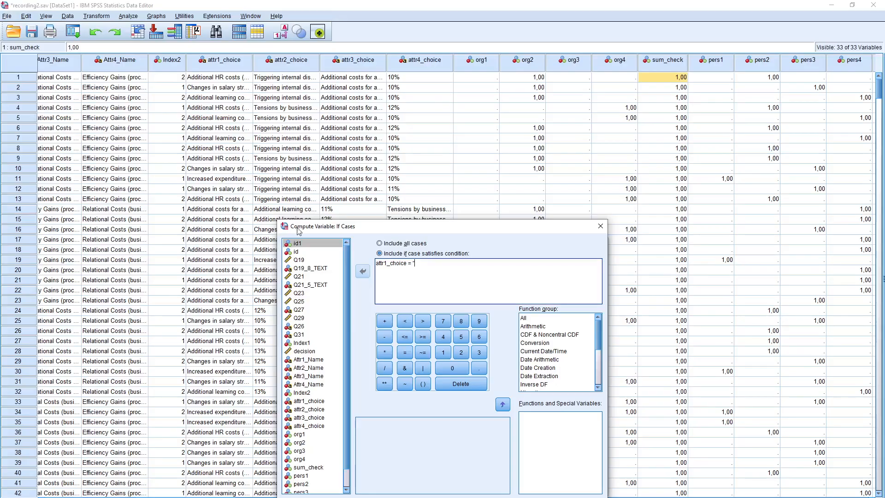
key(ctrl+v)
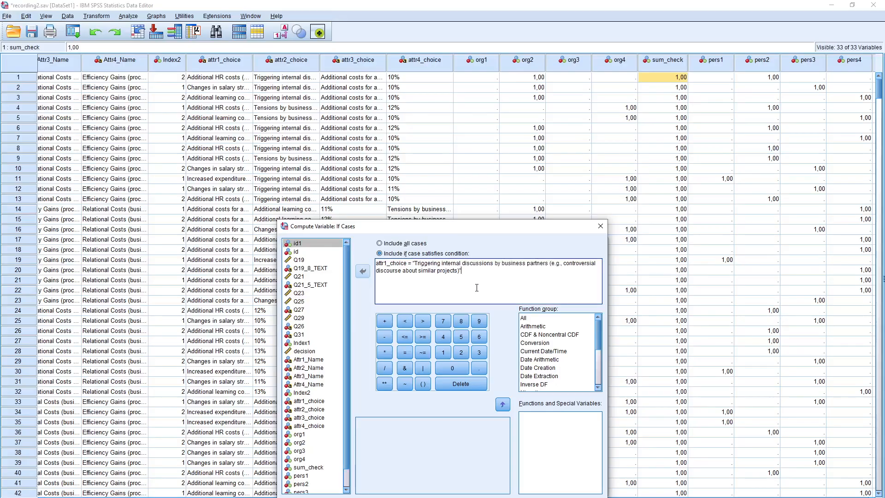
- Append an OR clause to the rel2 condition matching attr2_choice to the same internal discussions text
click(423, 367)
drag(467, 271, 375, 264)
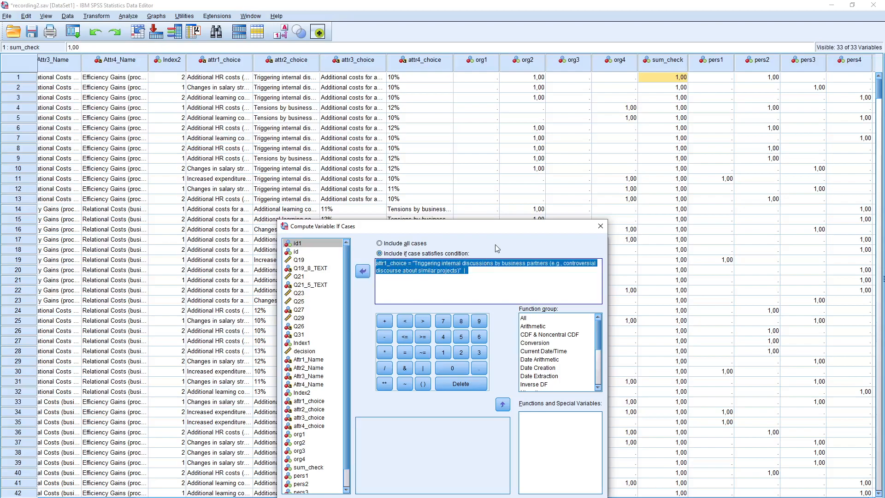
click(476, 273)
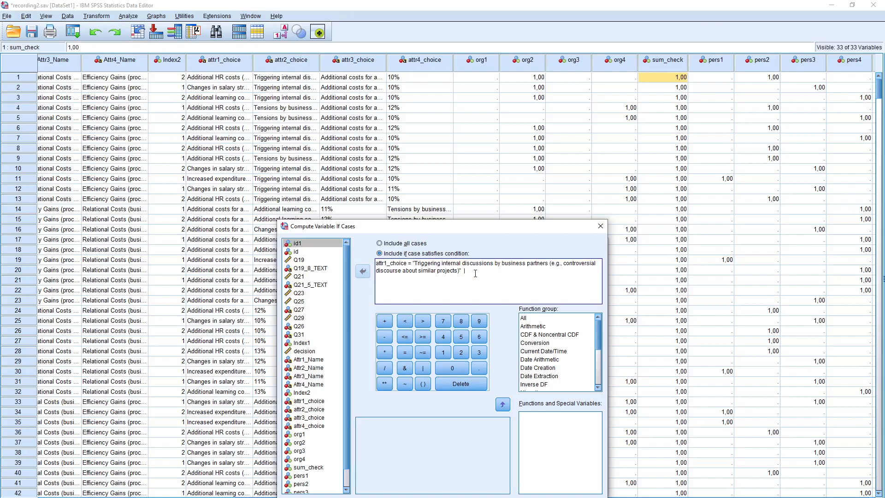
key(ctrl+v)
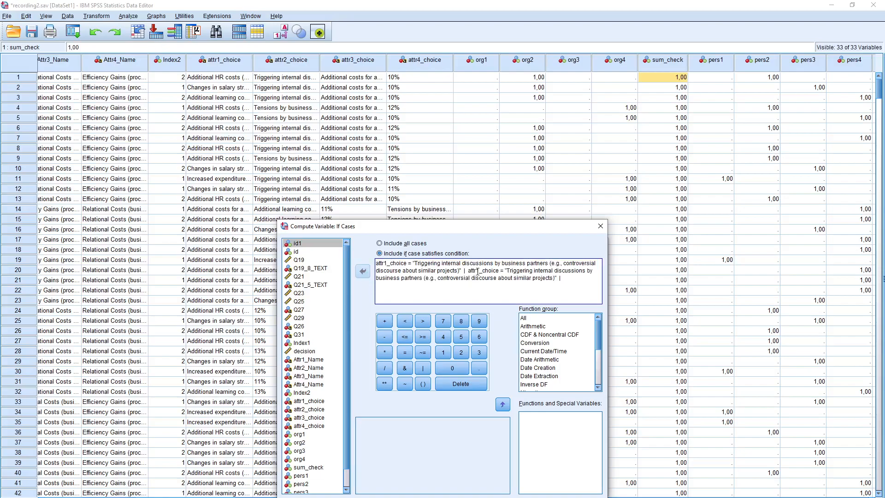
click(479, 271)
key(BackSpace)
text(2)
- Add OR clauses for attr3_choice and attr4_choice with the internal discussions text, then accept the condition and compute rel2
key(ctrl+v)
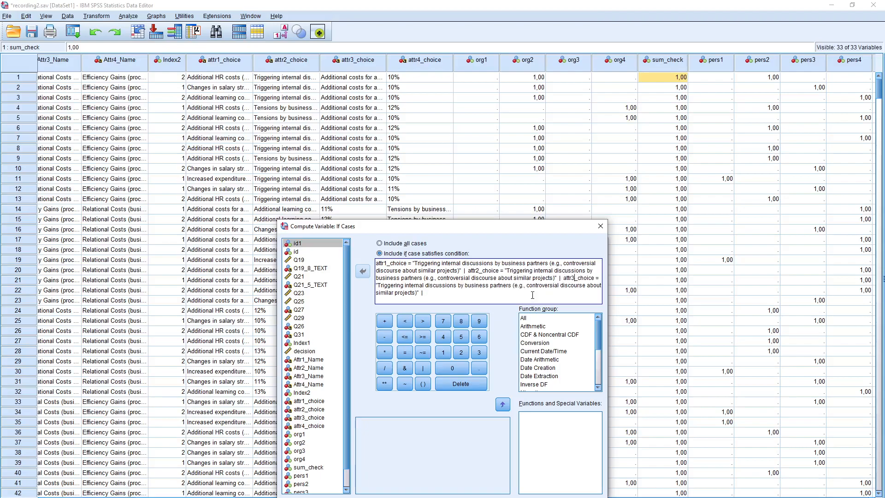
key(ctrl+v)
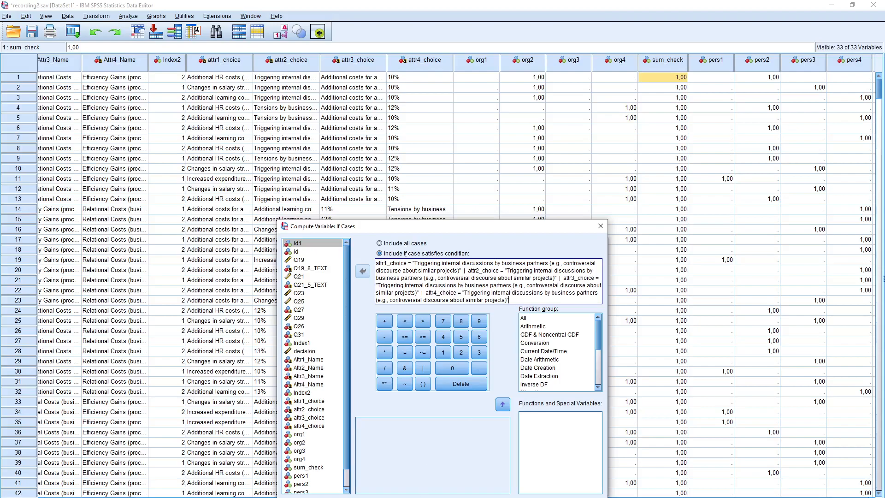
click(410, 497)
click(390, 486)
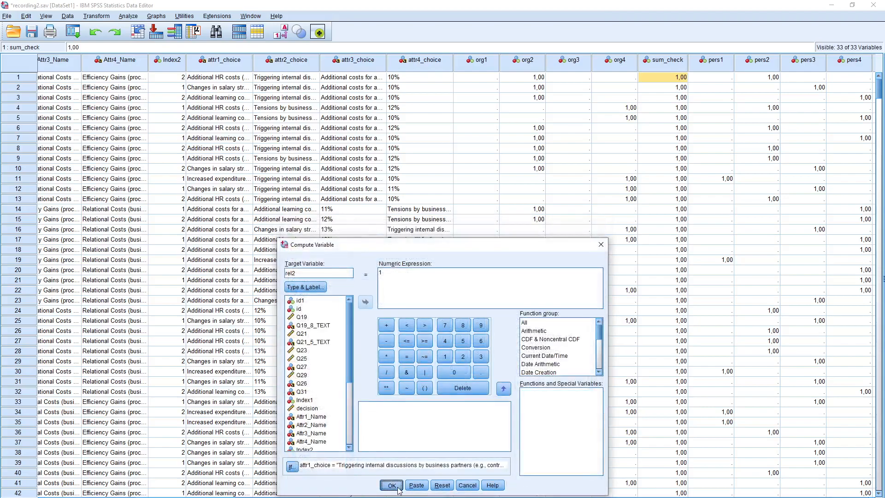
- Reopen Compute Variable with target rel3 and strip the case condition back to the opening quote after attr1_choice
click(72, 31)
click(89, 47)
text(rel3)
click(292, 466)
click(414, 263)
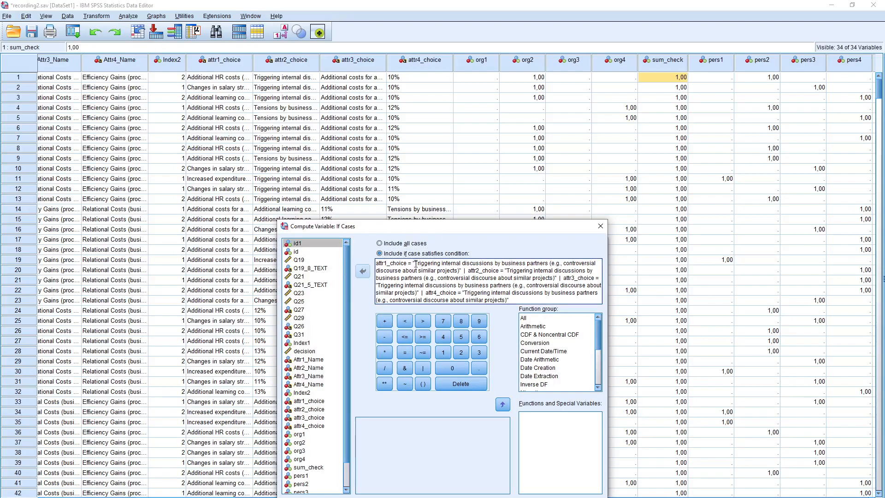
drag(416, 263, 536, 305)
key(Delete)
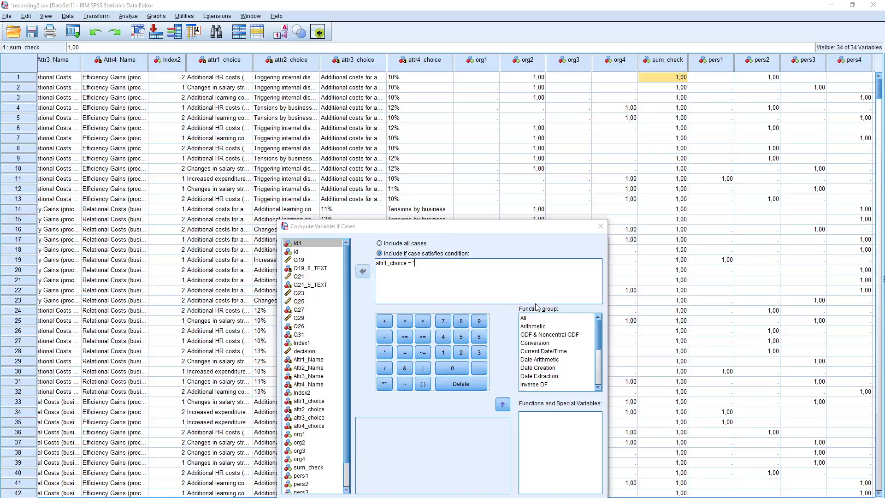
- Complete the attr1_choice clause with Excel cell D4's text "Tensions by business partners due to incompatibilities (e.g., new IT system produces data in a new format)"
key(alt+Tab)
click(145, 134)
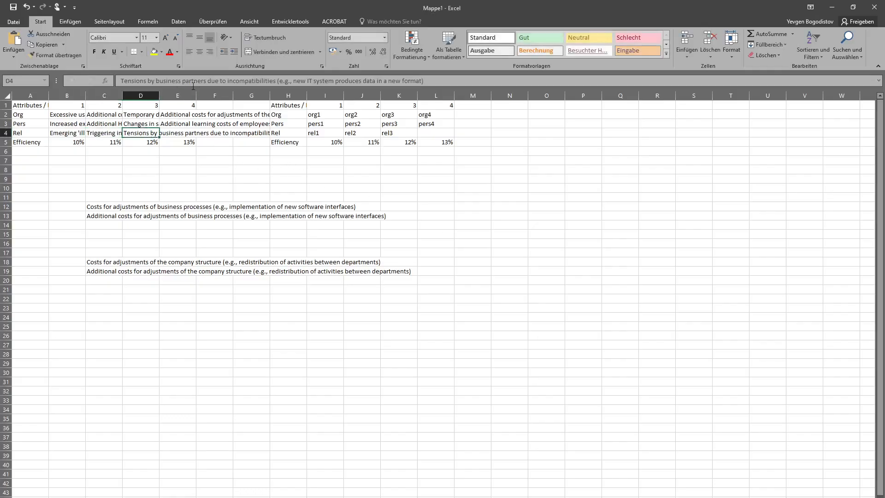
drag(425, 81, 118, 76)
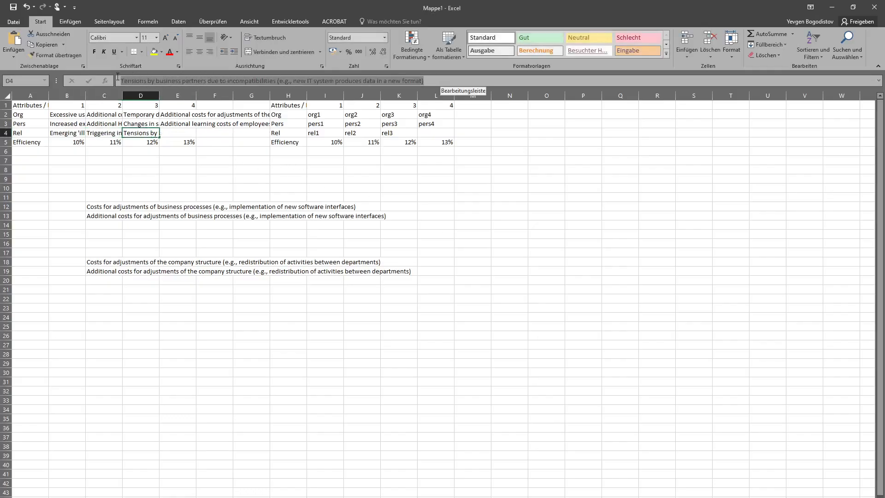
key(ctrl+c)
key(Escape)
key(alt+Tab)
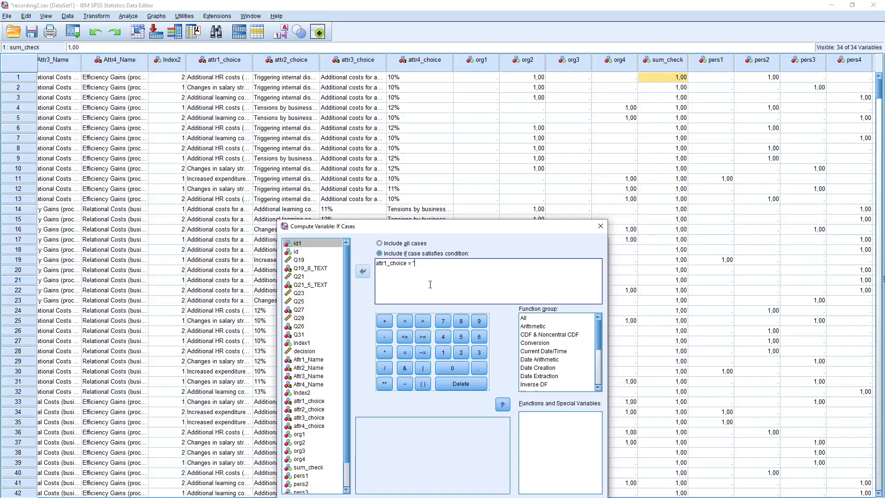
key(ctrl+v)
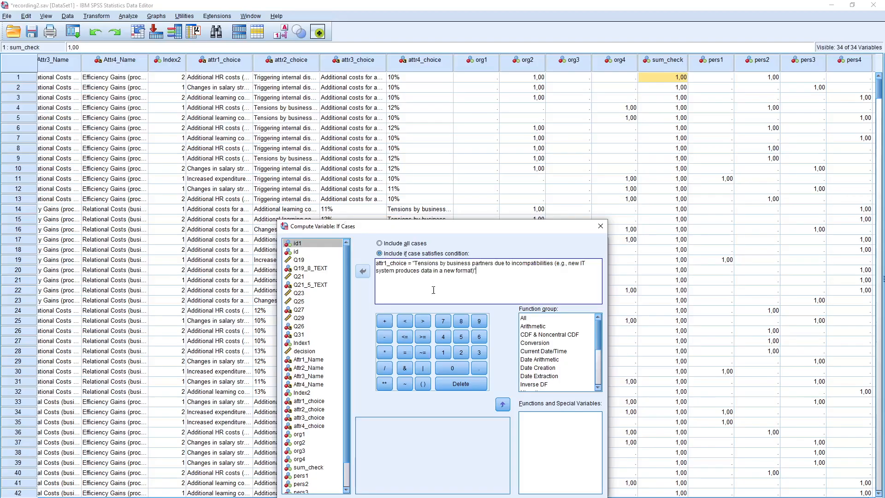
- Append an OR clause to the rel3 condition matching attr2_choice to the same business partner tensions text
drag(484, 271, 375, 261)
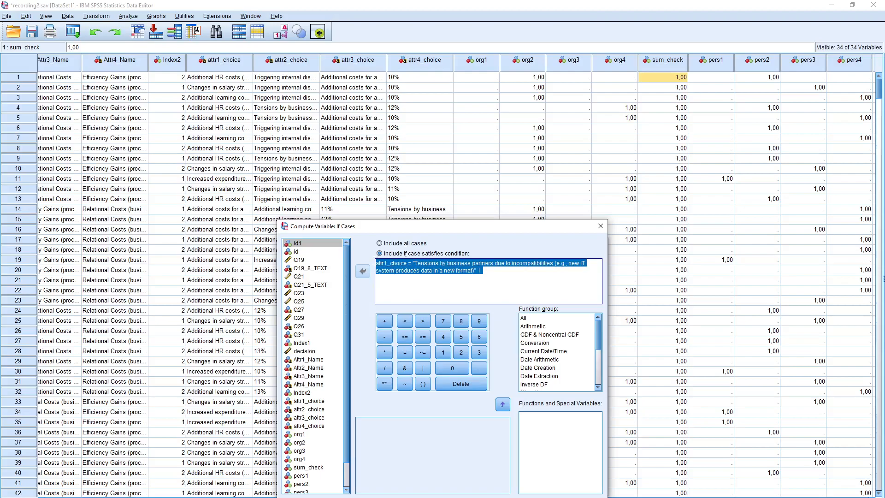
click(495, 270)
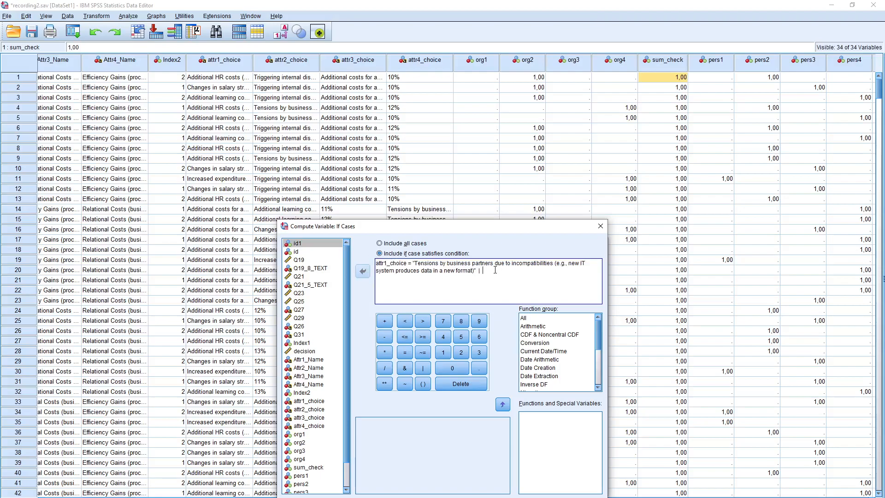
key(ctrl+v)
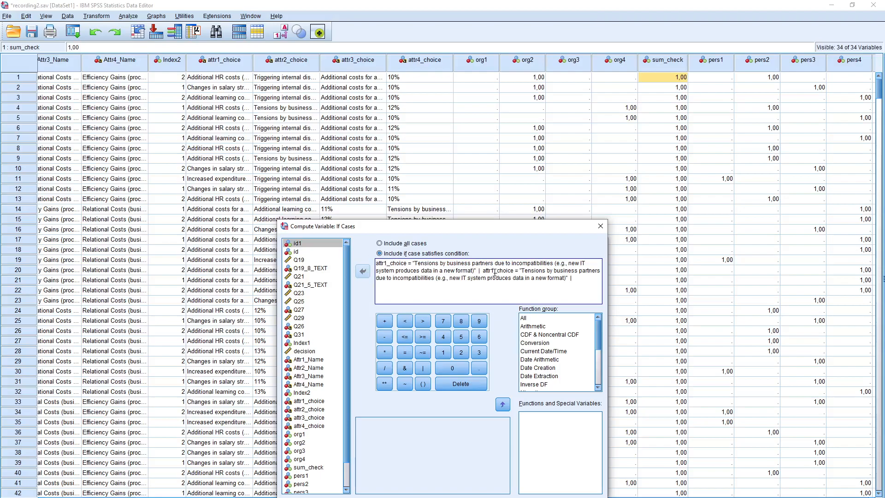
click(494, 270)
key(BackSpace)
text(2)
- Extend the rel3 condition with an OR clause matching attr3_choice to the business partner tensions text
click(581, 278)
key(ctrl+v)
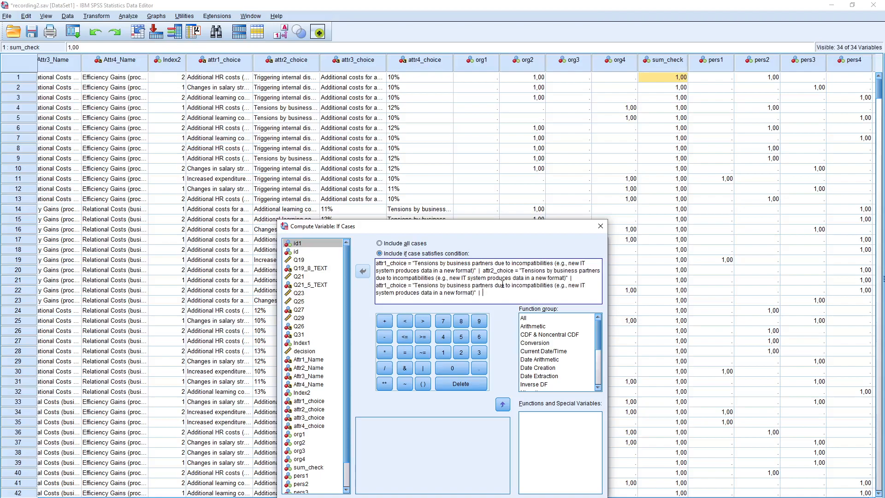
click(387, 286)
key(BackSpace)
text(3)
- Add the attr4_choice clause with the business partner tensions text, then accept the condition and compute rel3
key(ctrl+v)
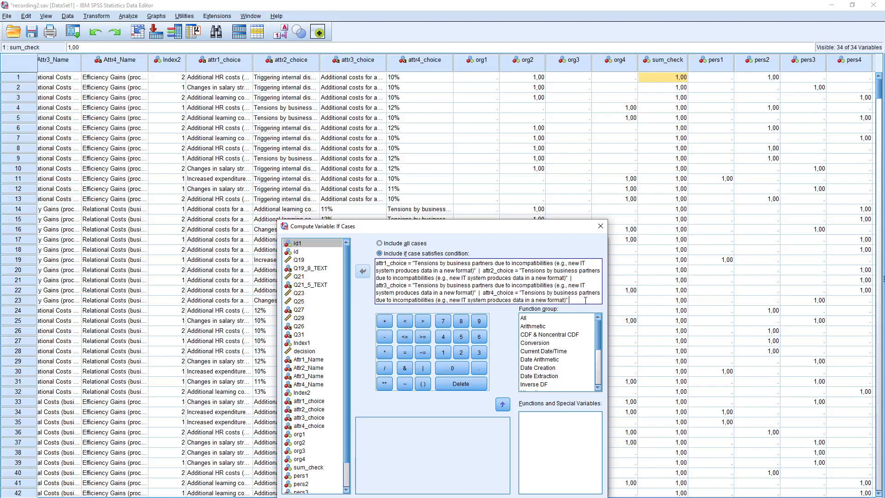
click(410, 497)
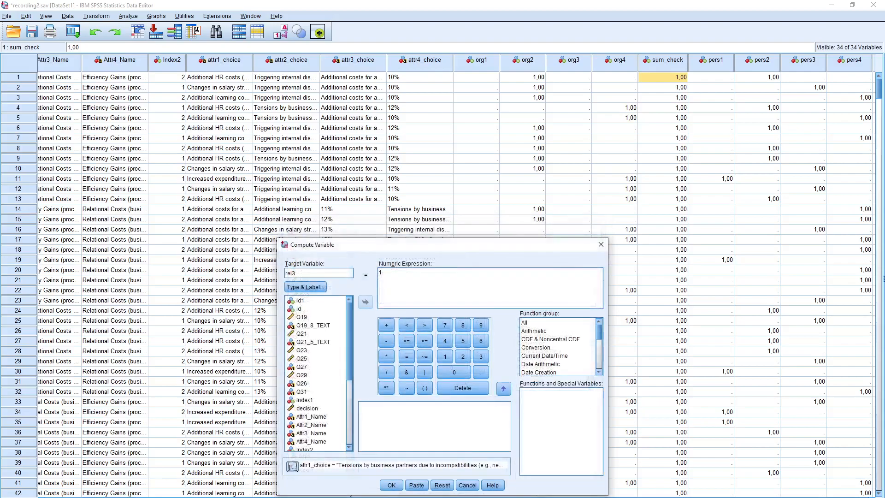
click(390, 486)
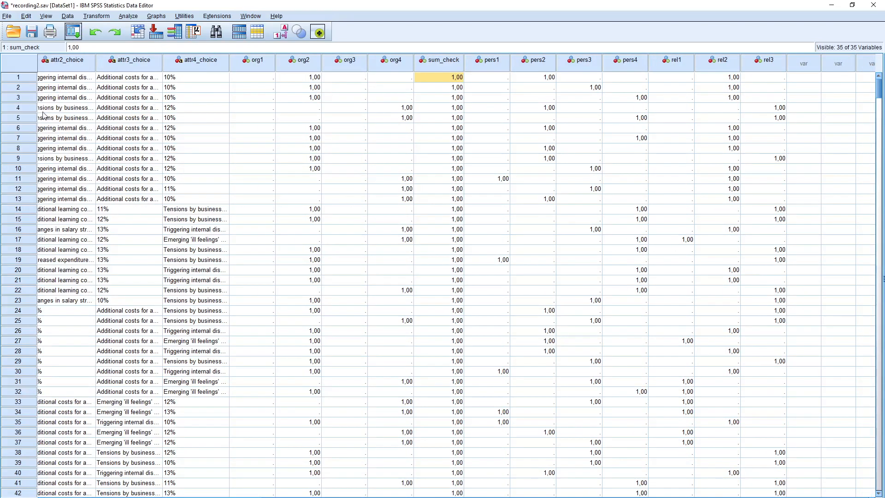
- Set up a computed variable named effiency with the numeric expression 10
click(72, 31)
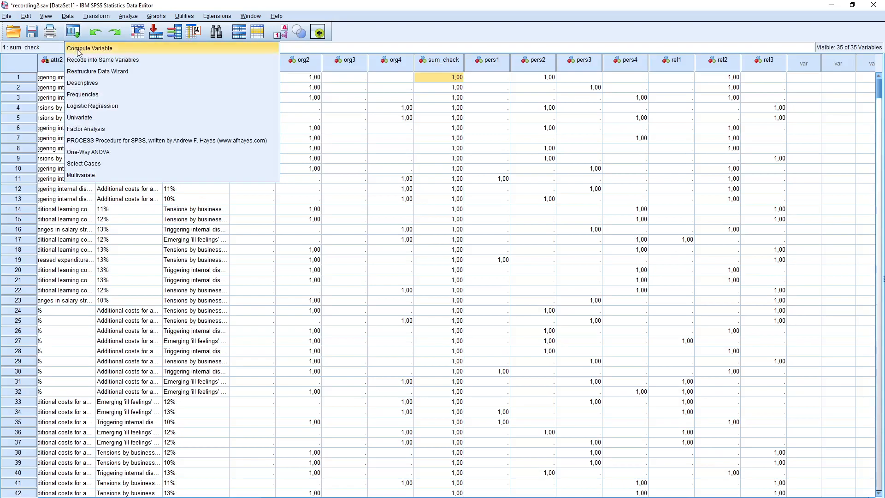
click(92, 42)
text(effi)
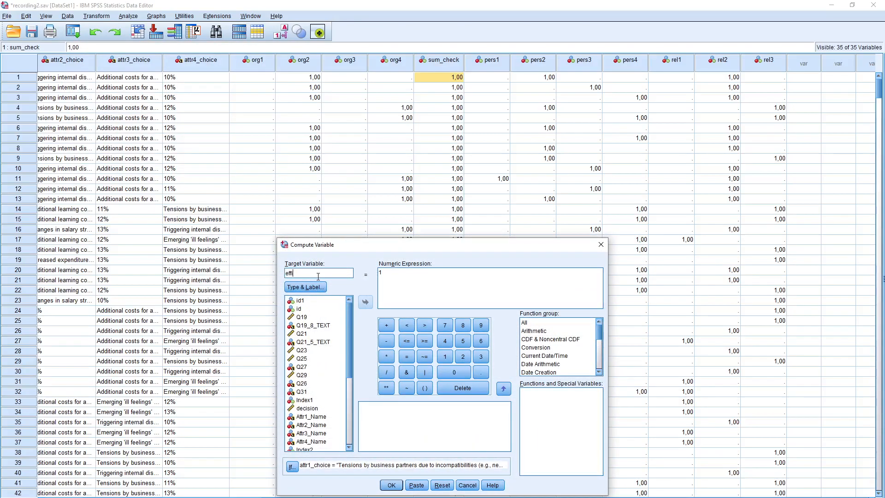
text(ency)
click(401, 279)
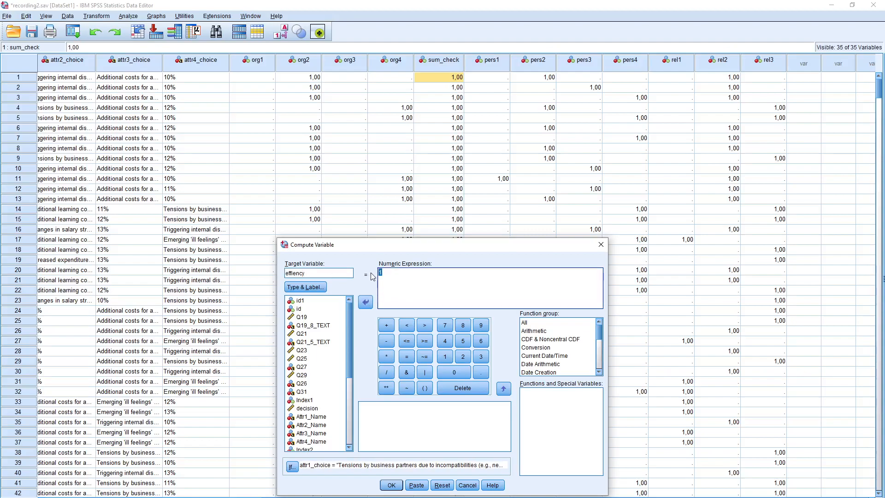
text(1,)
text(0)
- Replace the effiency case condition with the single clause attr1_choice = "10%"
click(292, 467)
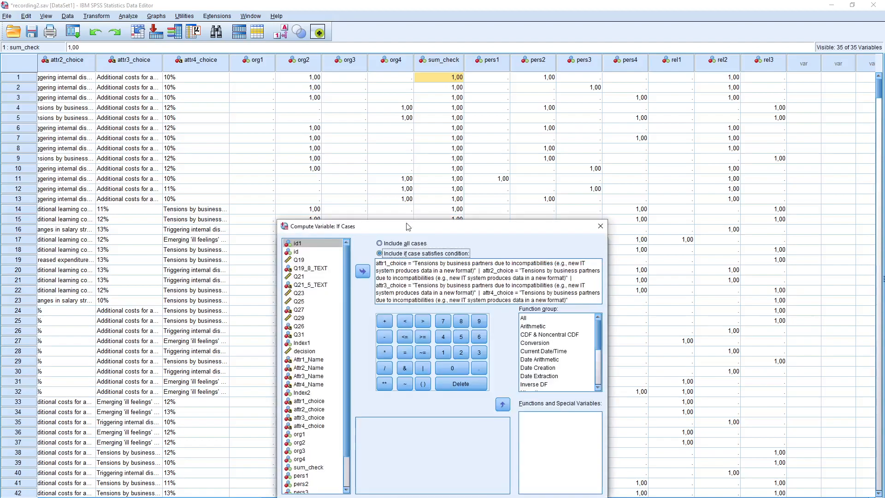
drag(414, 263, 562, 308)
text("10)
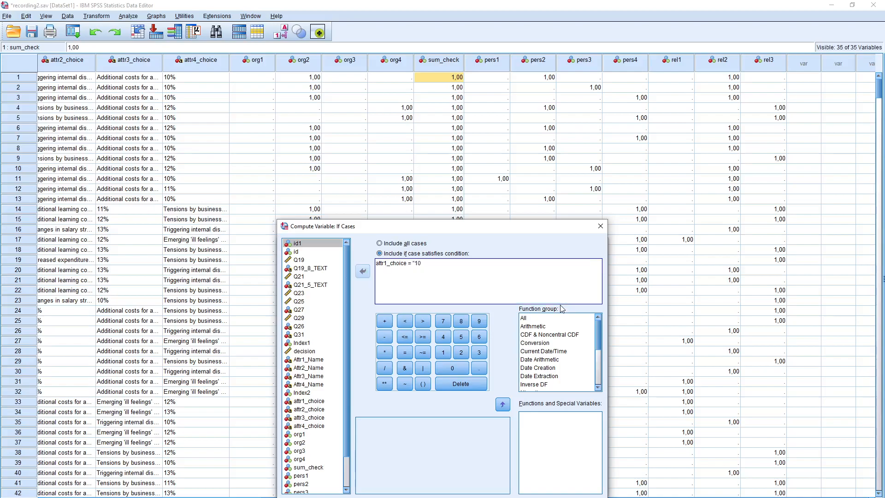
text(%)
- Add an OR operator after the attr1_choice = "10%" clause and paste three more copies of it into the condition
click(422, 368)
drag(433, 264, 377, 267)
click(468, 265)
key(ctrl+v)
key(ctrl+v)
key(ctrl+v)
click(492, 263)
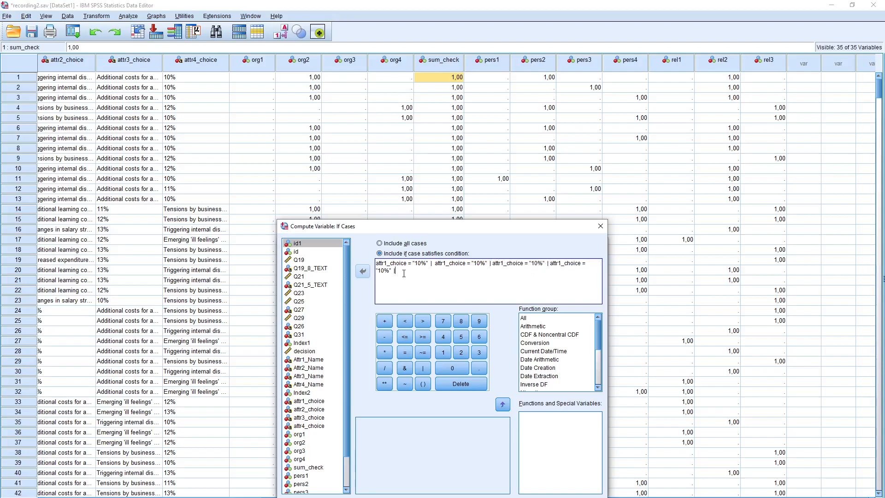
- Change the copied clauses to attr2_choice, attr3_choice and attr4_choice, then accept the condition and compute effiency
click(447, 263)
key(BackSpace)
text(2)
click(506, 263)
key(BackSpace)
text(3)
click(563, 263)
key(BackSpace)
text(4)
click(414, 497)
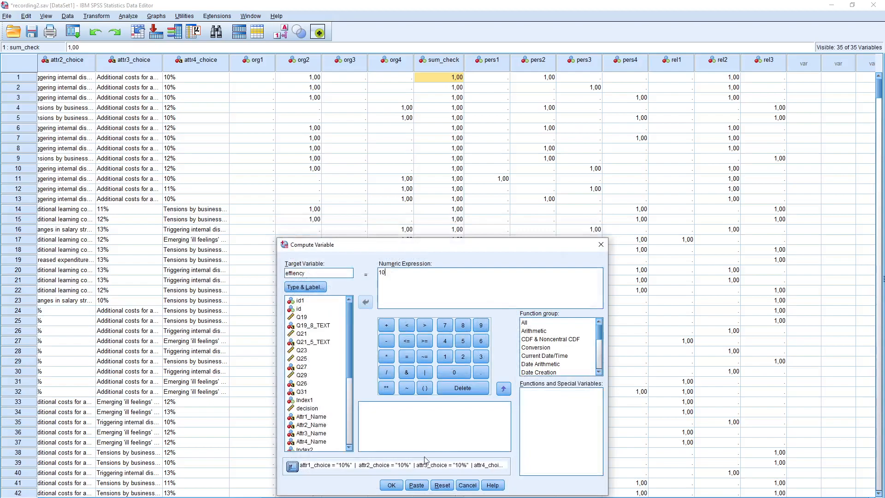
click(390, 487)
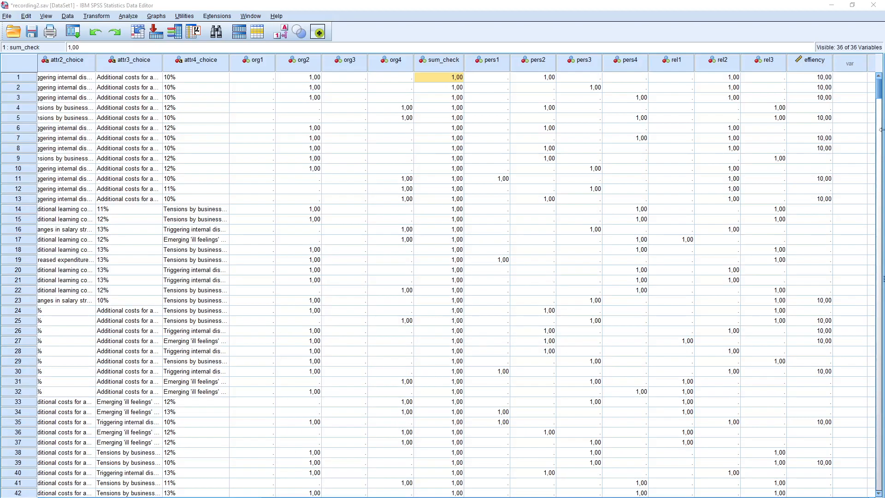
- Compute effiency as 11 where any of attr1_choice to attr4_choice equals "11%", changing the existing variable
click(73, 32)
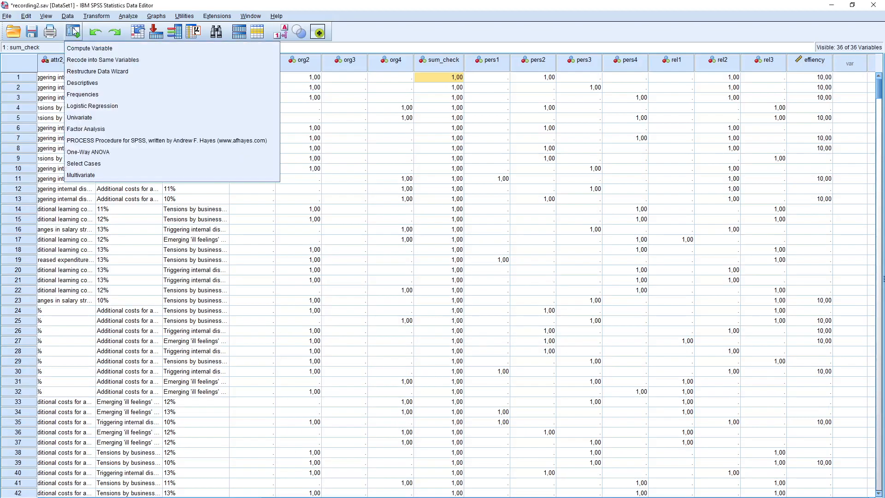
click(74, 45)
click(386, 272)
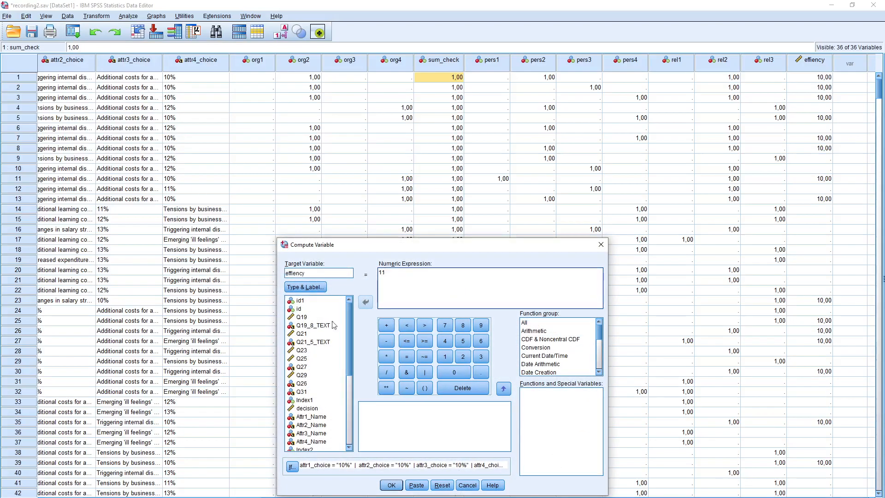
click(292, 466)
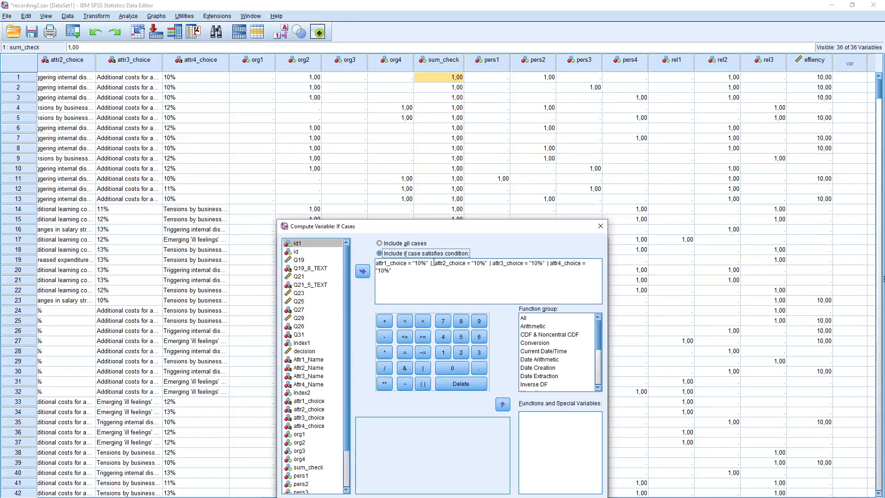
click(423, 263)
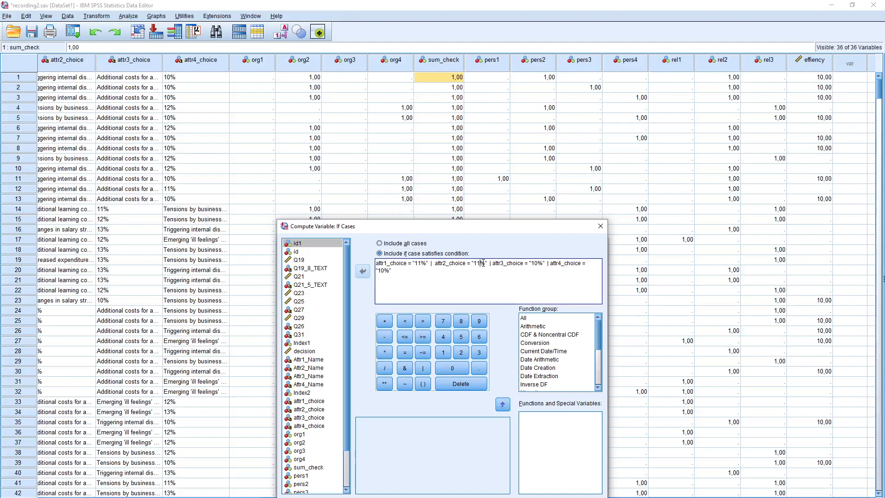
key(BackSpace)
text(1)
key(Return)
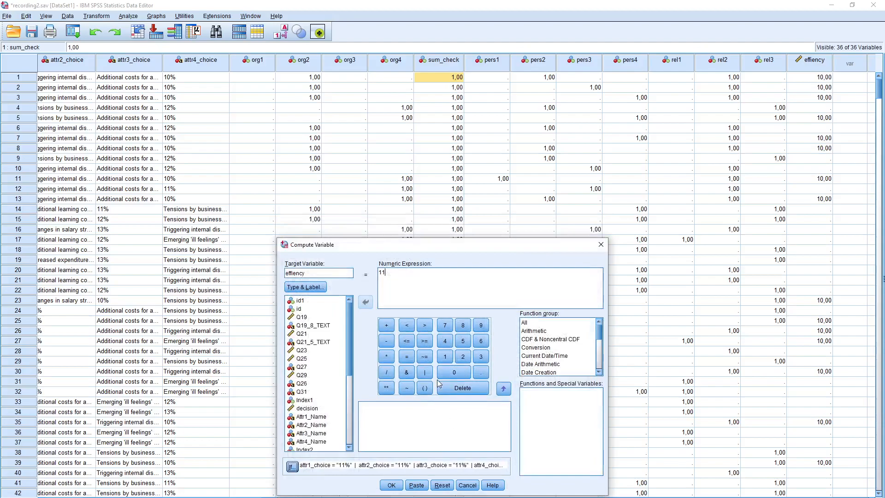
click(391, 485)
click(429, 283)
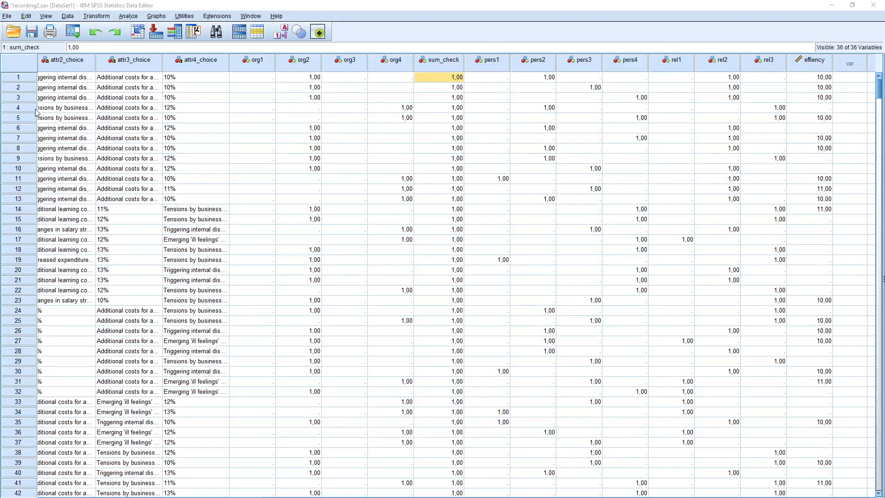
- Compute effiency as 12 where any of attr1_choice to attr4_choice equals "12%", changing the existing variable
click(74, 32)
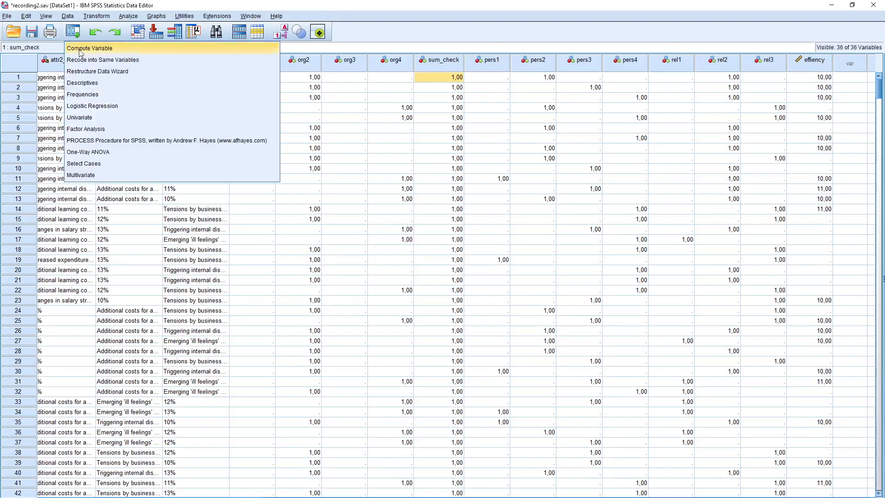
click(90, 48)
click(387, 272)
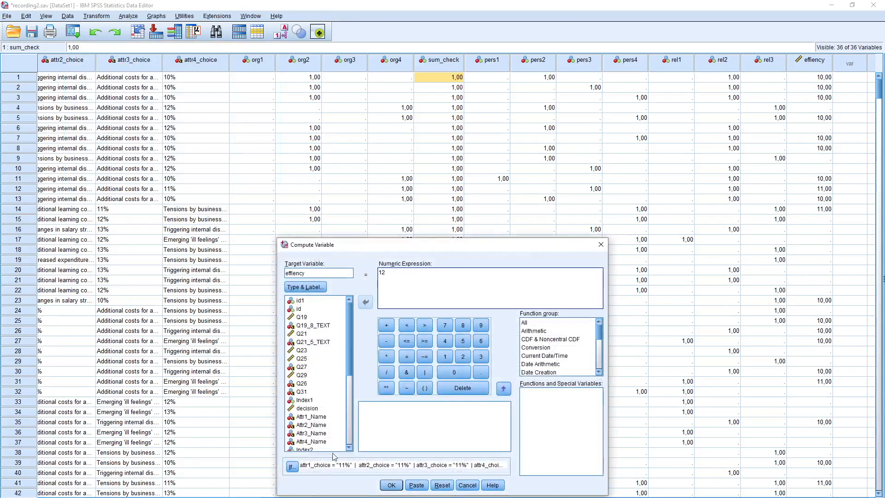
click(291, 466)
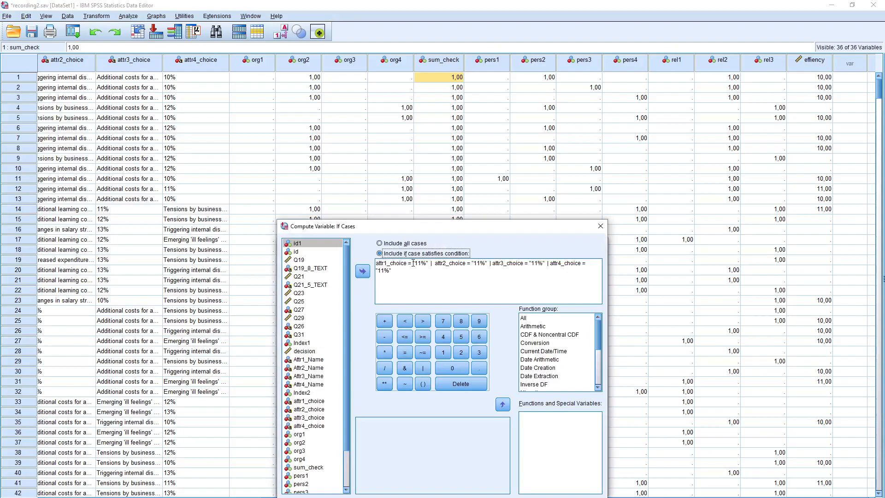
click(419, 263)
key(BackSpace)
text(2)
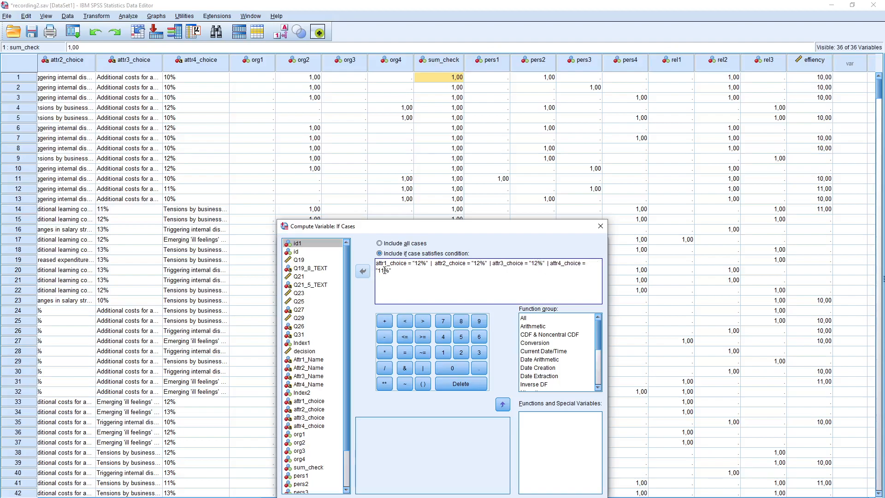
key(Return)
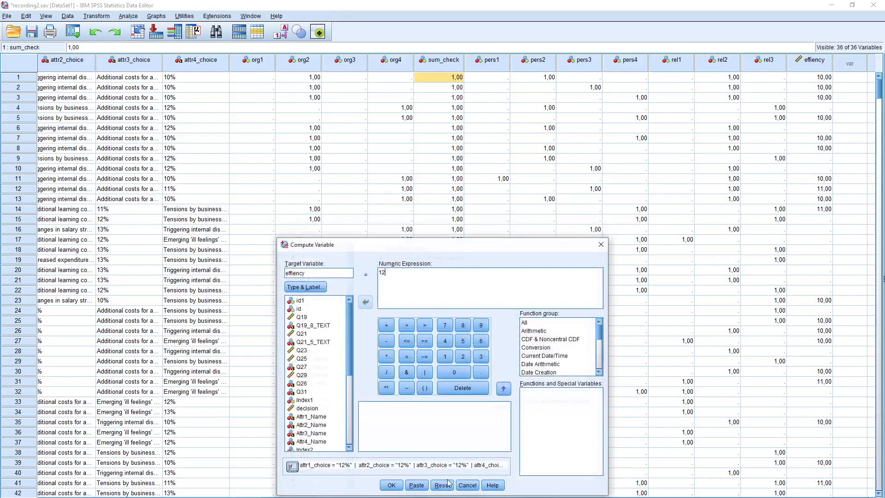
click(391, 485)
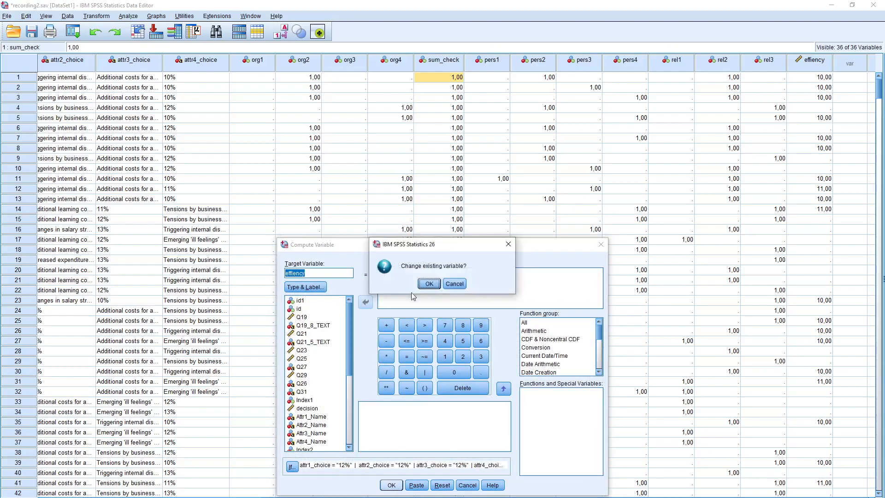
click(429, 283)
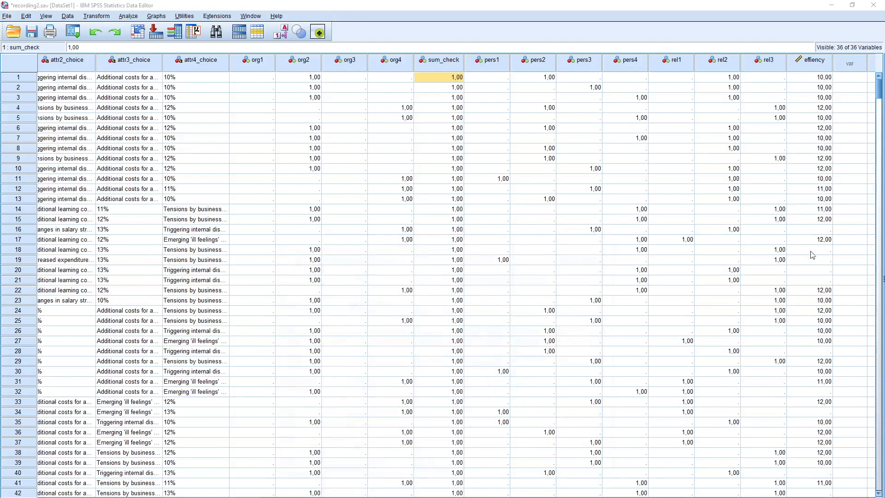
- Compute effiency as 13 where any of attr1_choice to attr4_choice equals "13%", changing the existing variable
click(72, 32)
click(87, 46)
click(411, 277)
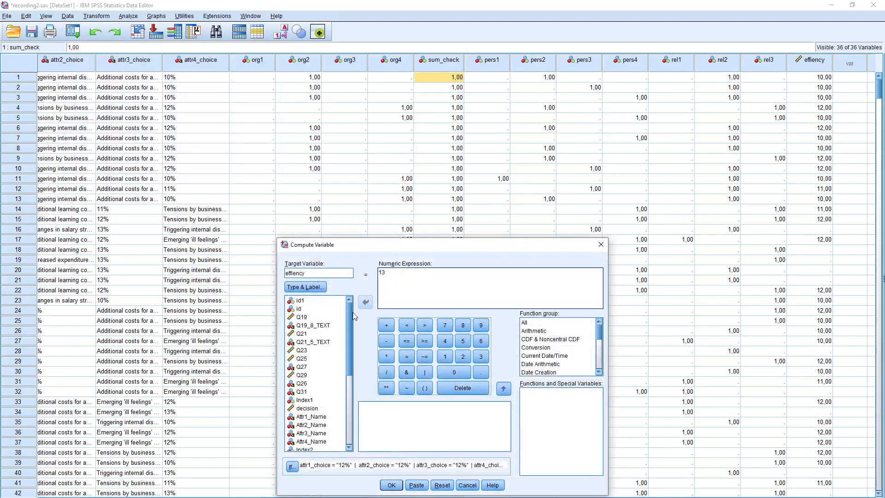
click(292, 467)
click(421, 264)
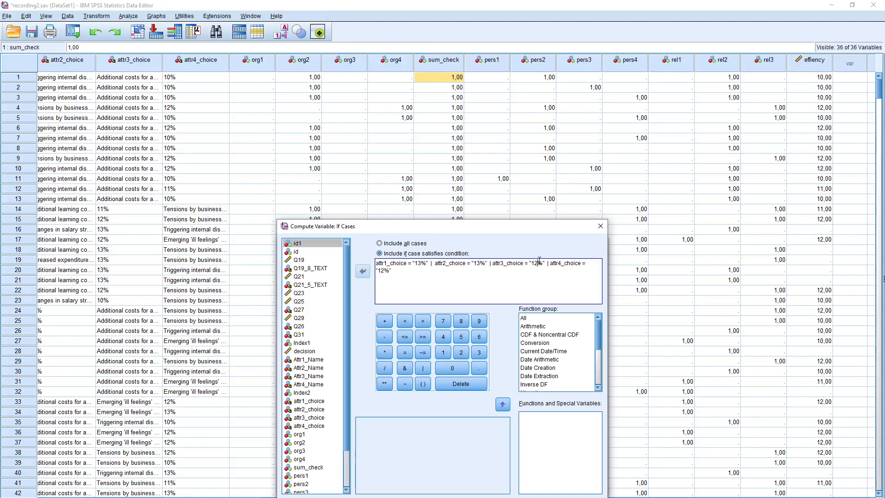
key(BackSpace)
text(3)
click(402, 497)
click(382, 486)
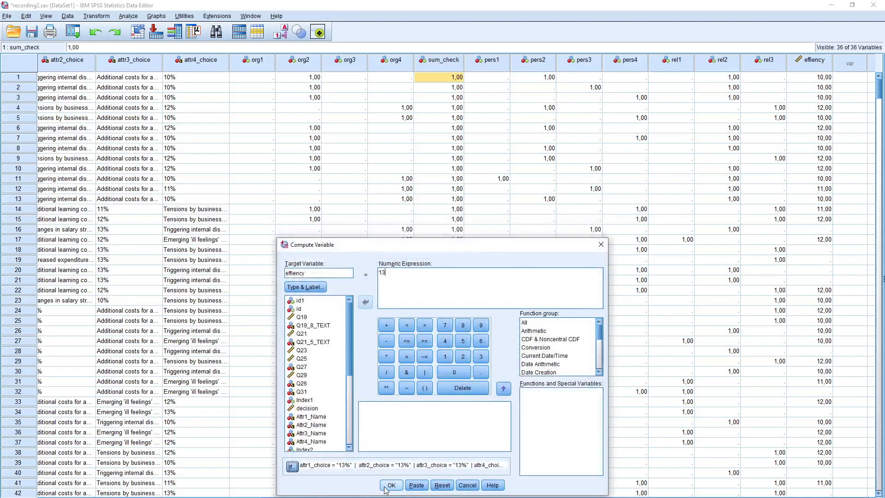
click(428, 283)
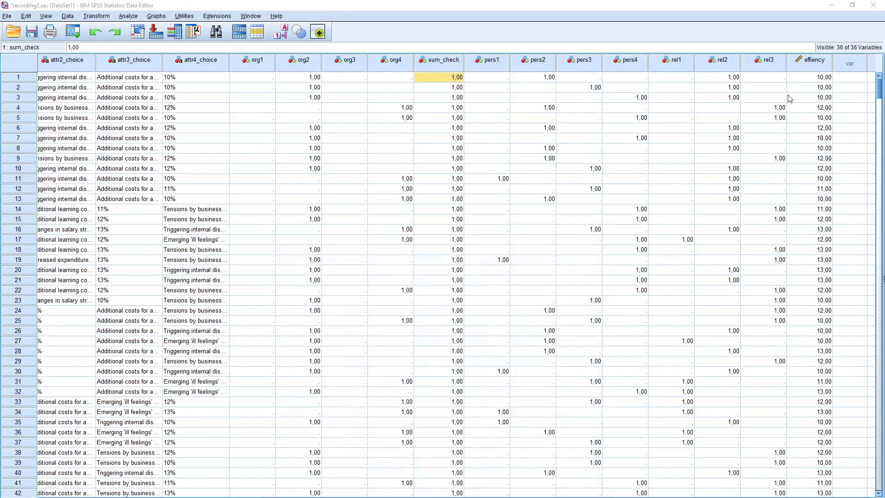
click(261, 78)
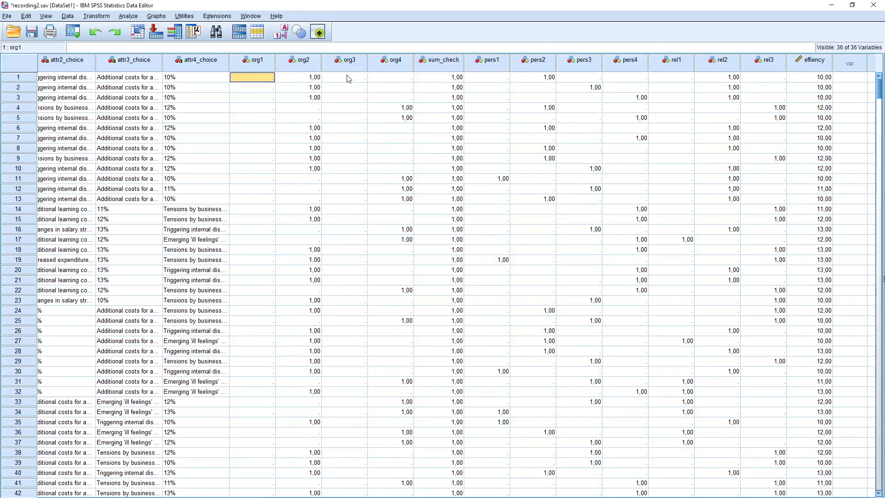
click(371, 80)
click(673, 80)
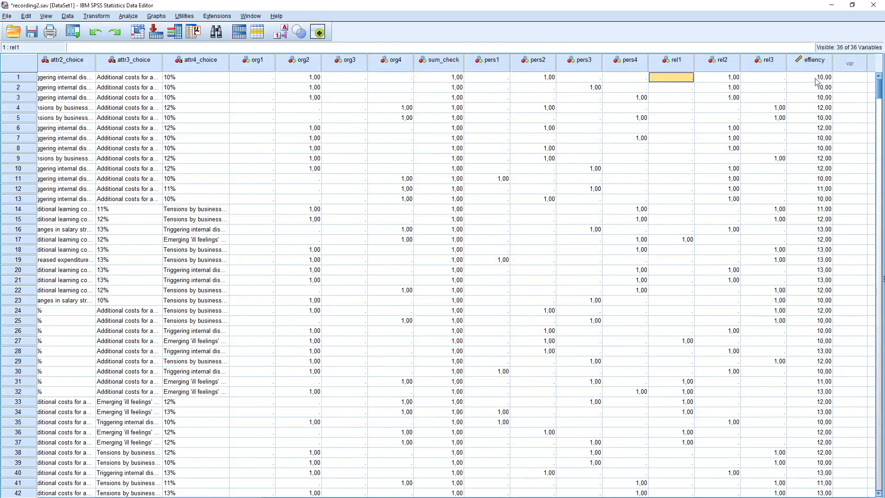
click(764, 78)
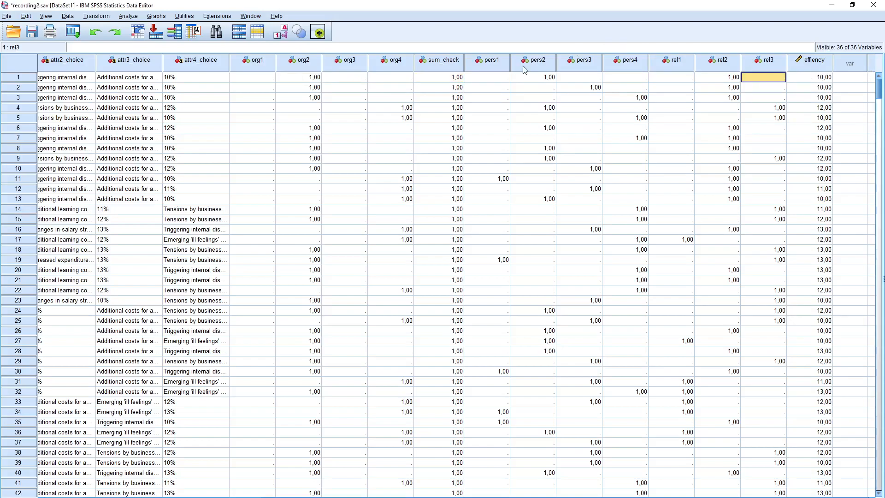
- Set up a computed variable named final_decision with the numeric expression 1
drag(244, 497, 163, 497)
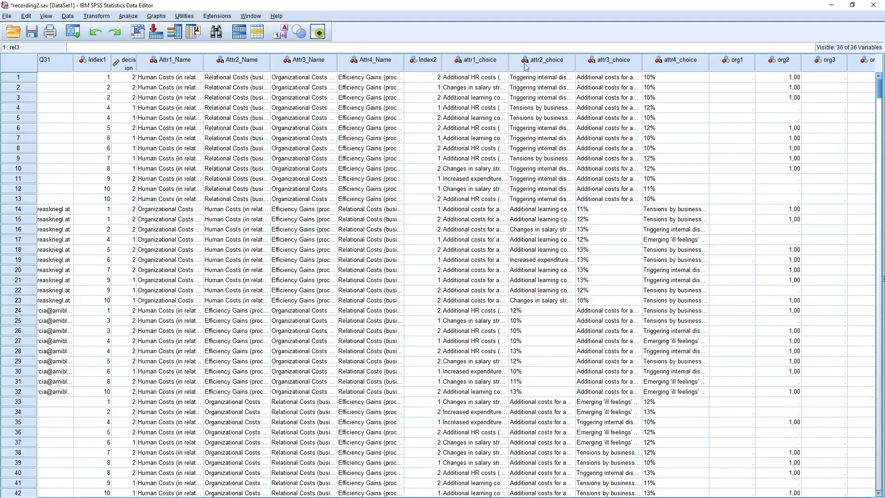
click(73, 32)
click(89, 48)
text(final_decision)
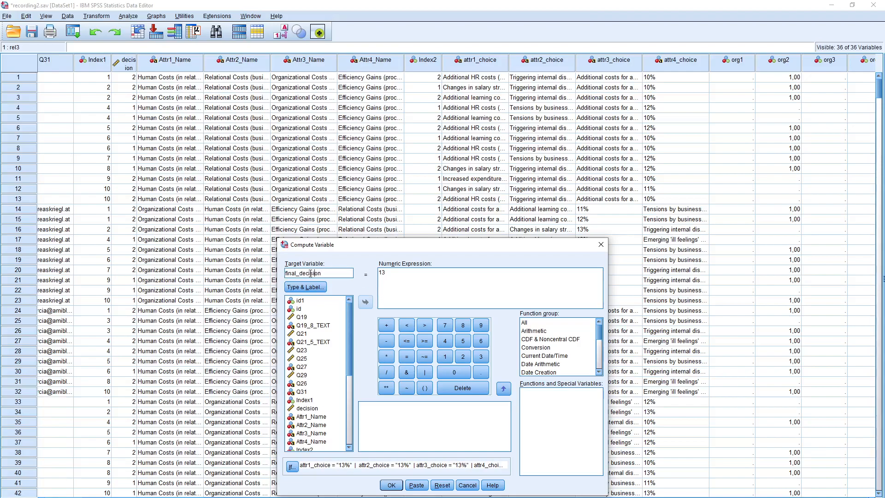
click(402, 277)
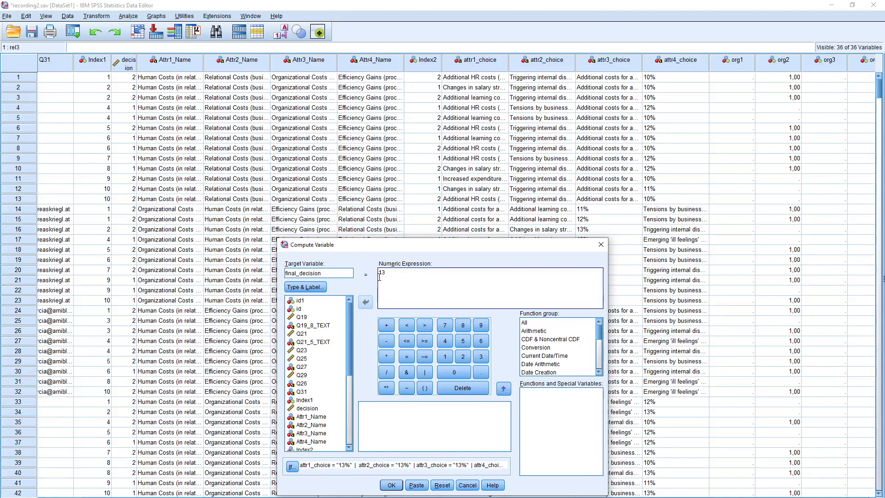
key(BackSpace)
- Replace the case condition for final_decision with decision = Index2 and accept it
click(290, 467)
drag(411, 291, 364, 258)
key(Delete)
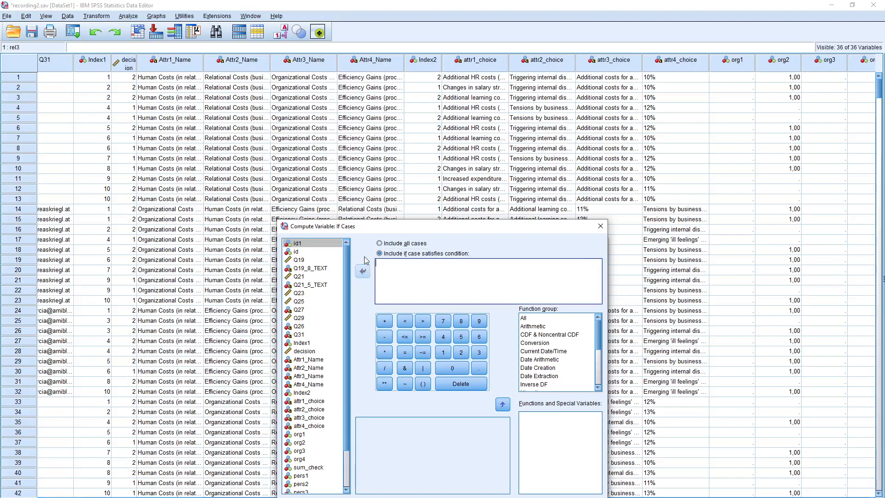
double_click(312, 353)
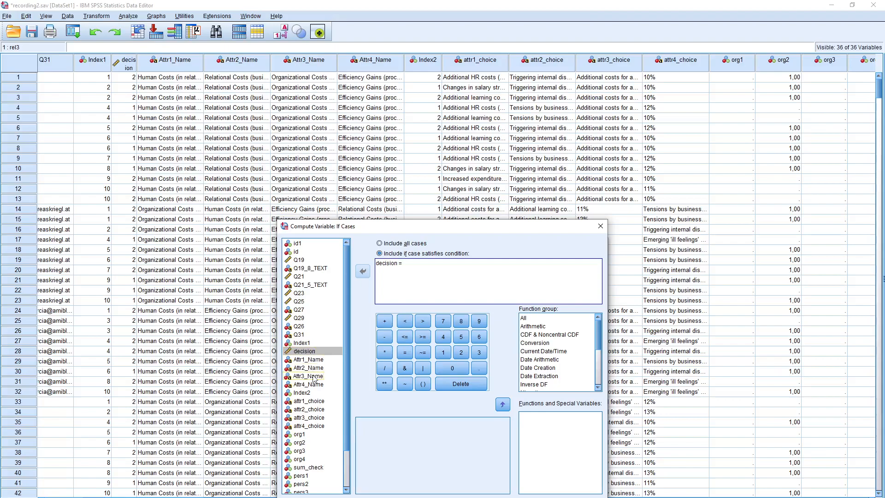
double_click(304, 392)
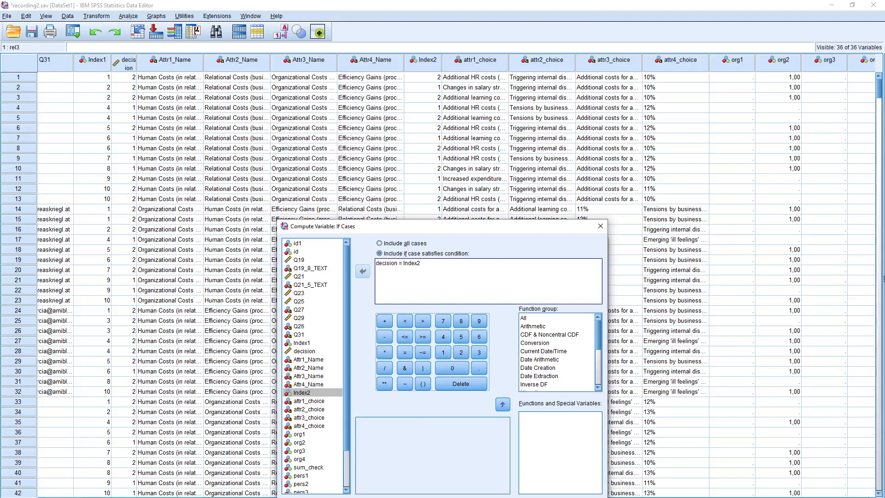
key(Return)
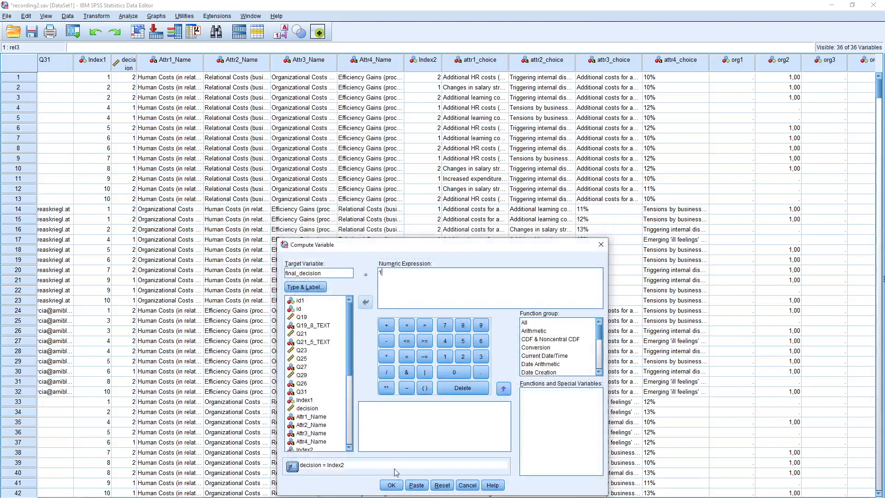
- Run the final_decision computation and move the decision and Index2 variables directly before final_decision in the variable list
click(391, 486)
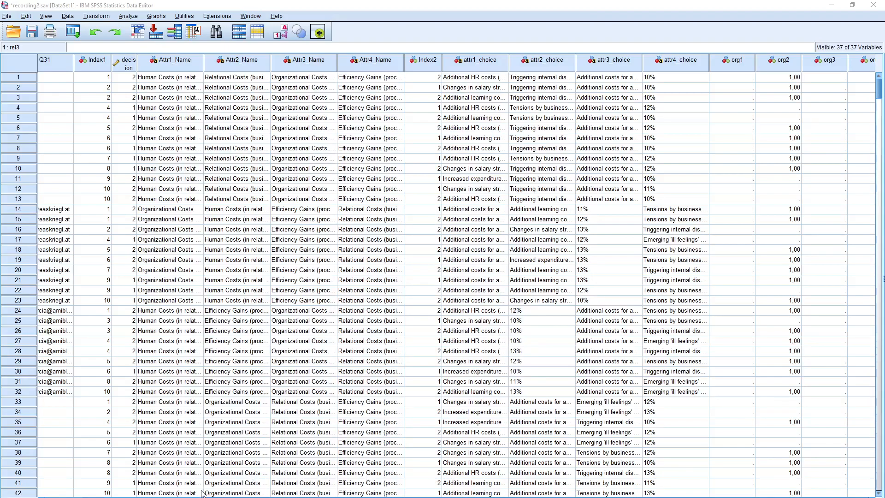
drag(159, 497, 234, 497)
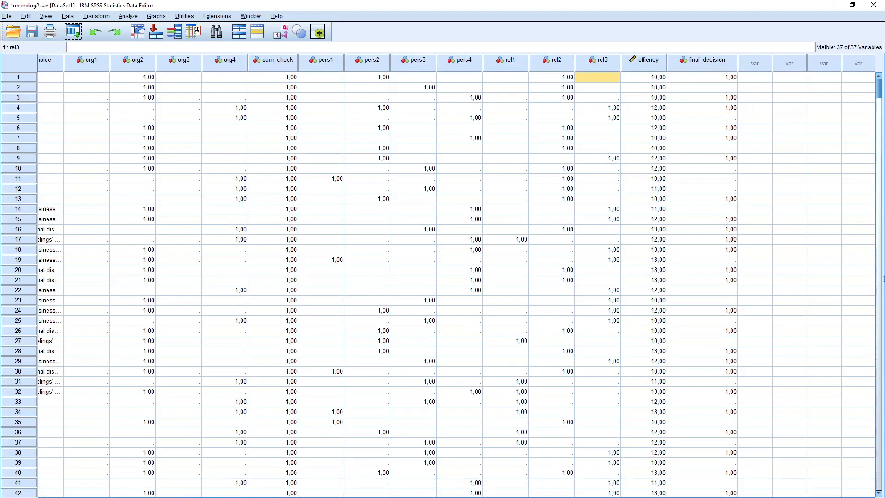
key(ctrl+t)
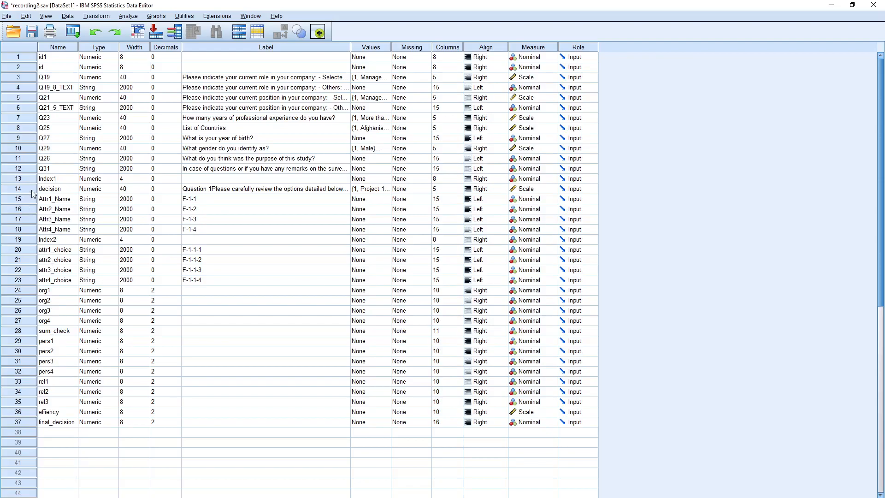
click(31, 190)
ctrl+click(21, 241)
drag(26, 190, 25, 422)
key(ctrl+t)
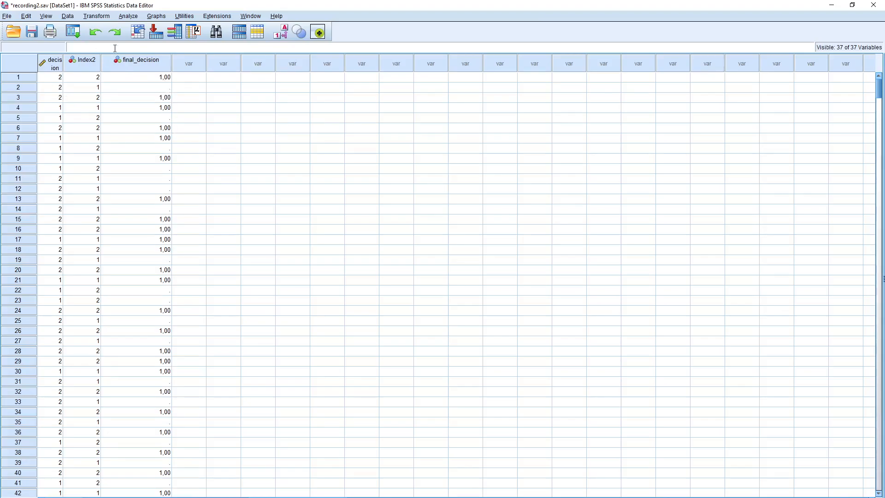
- Compute final_decision as 0 where decision <> Index2, changing the existing variable
click(76, 41)
click(84, 49)
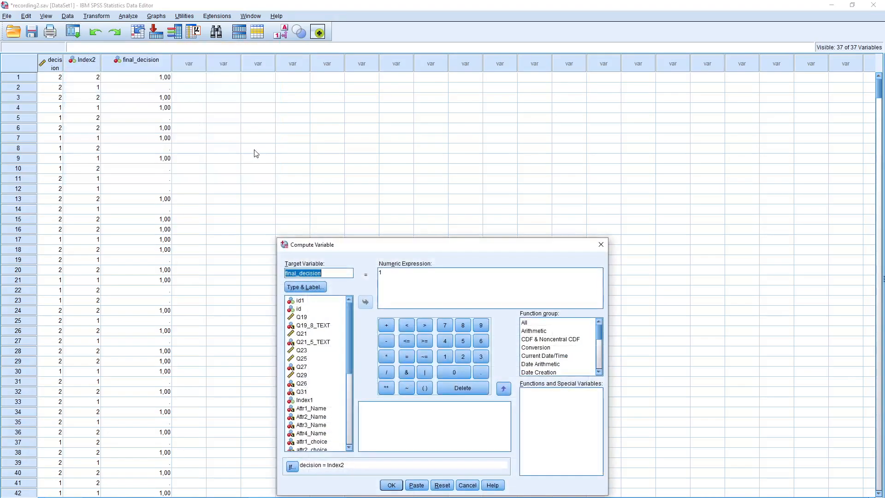
click(387, 272)
key(BackSpace)
text(0)
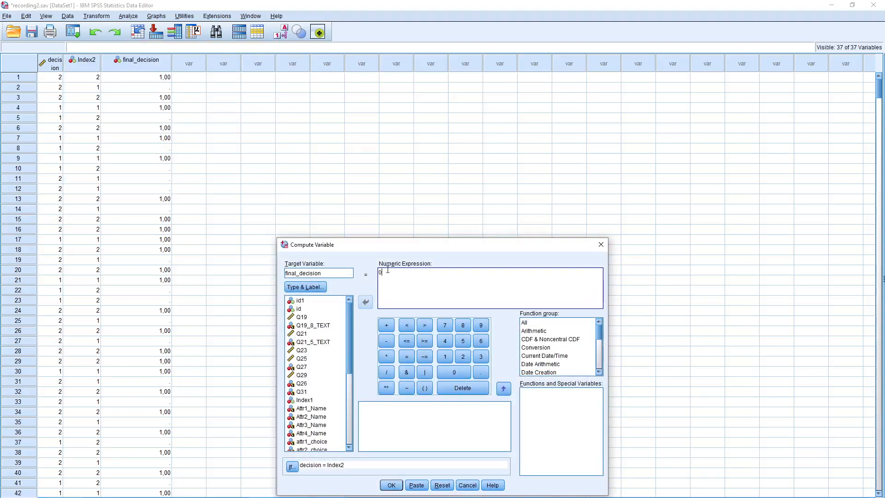
click(292, 466)
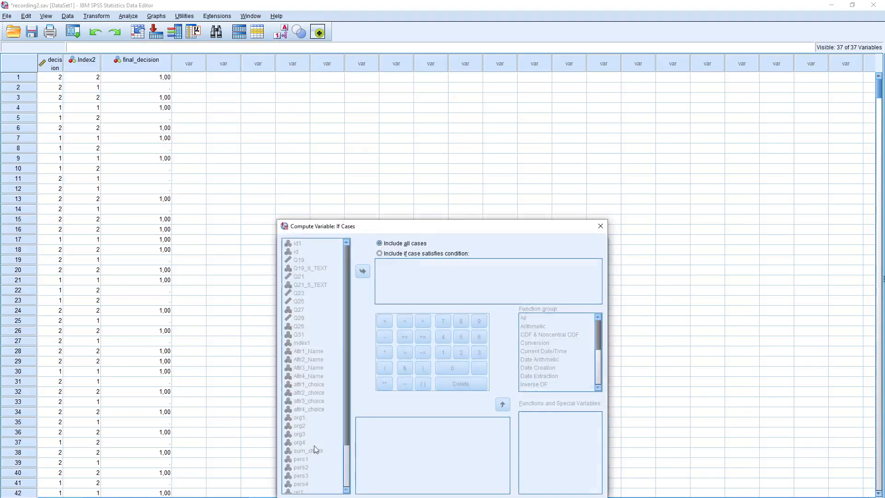
double_click(399, 264)
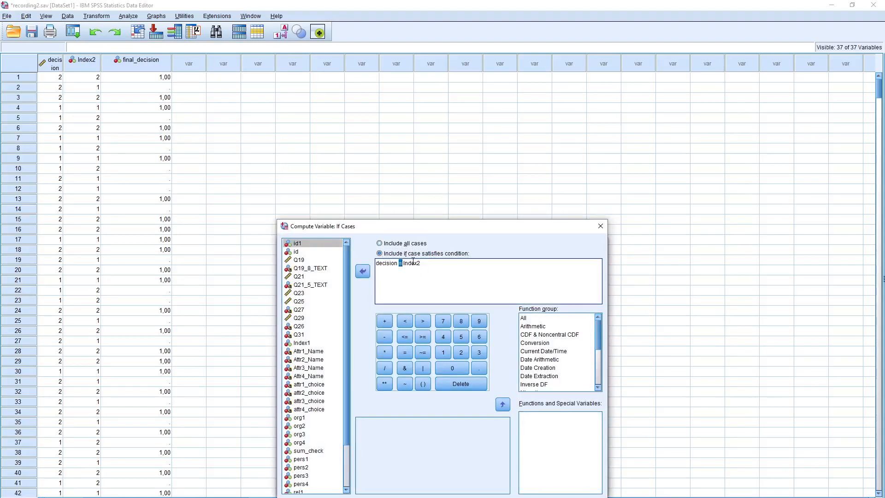
text(<>)
key(Return)
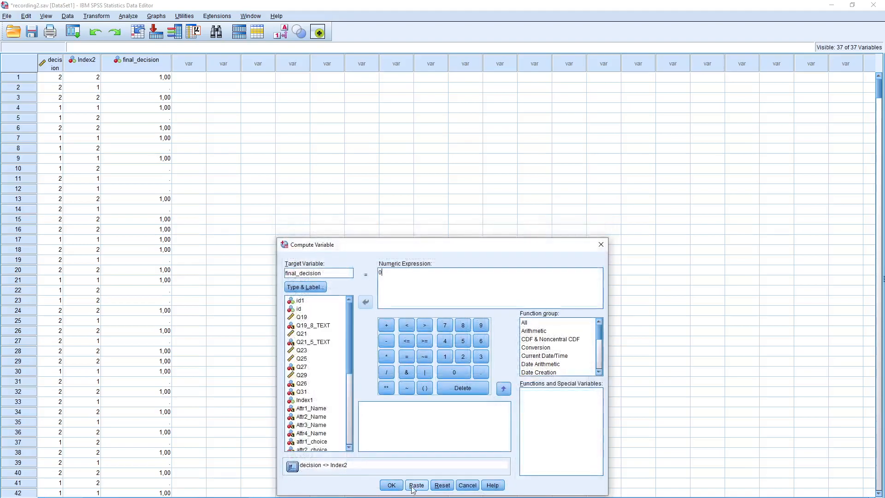
click(392, 485)
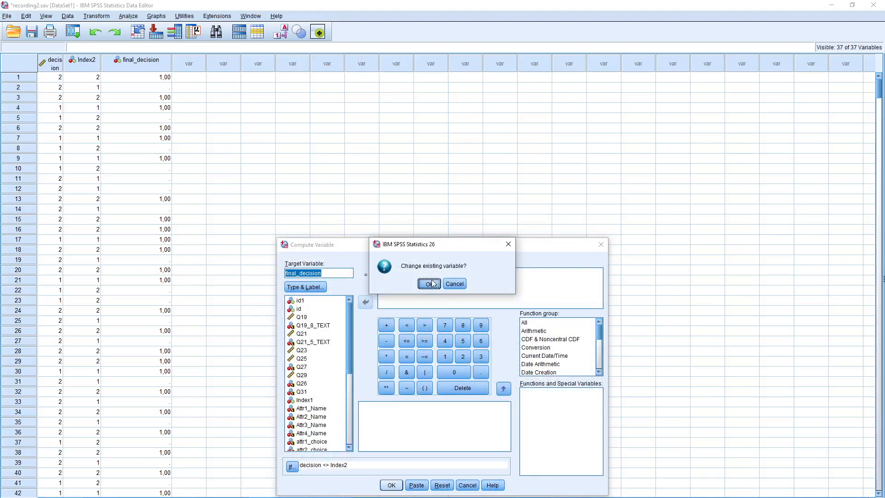
click(430, 283)
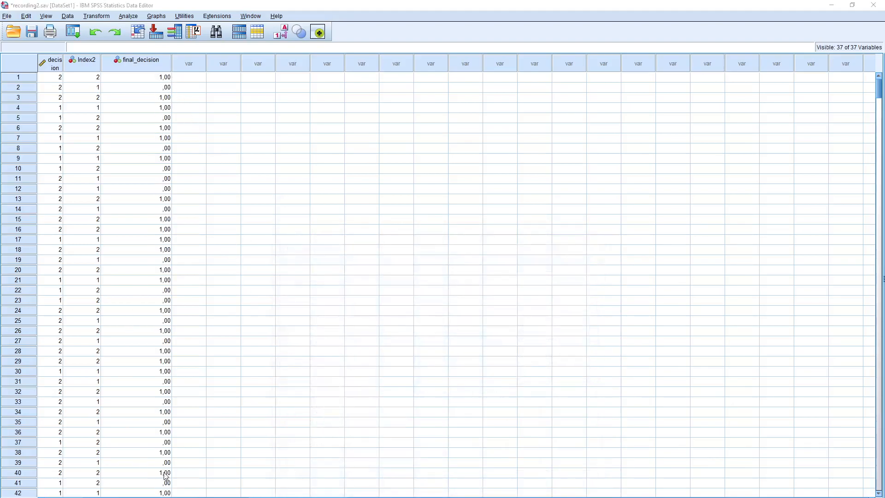
- Start Recode into Same Variables and remove attr1_choice to attr4_choice from the variables to recode
scroll(321, 467, left, 10)
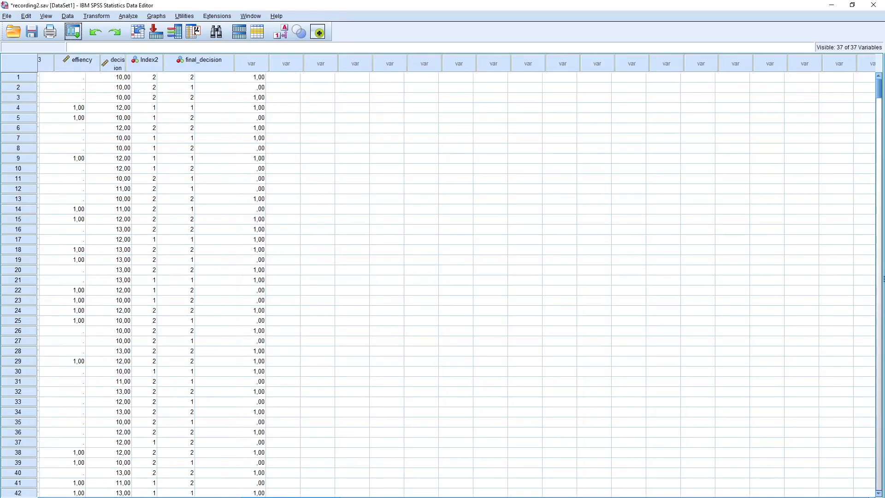
scroll(150, 148, left, 5)
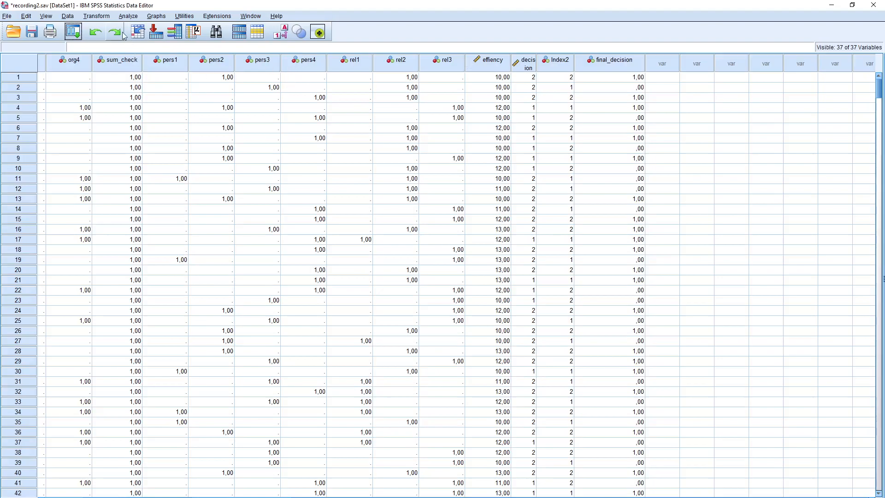
click(94, 17)
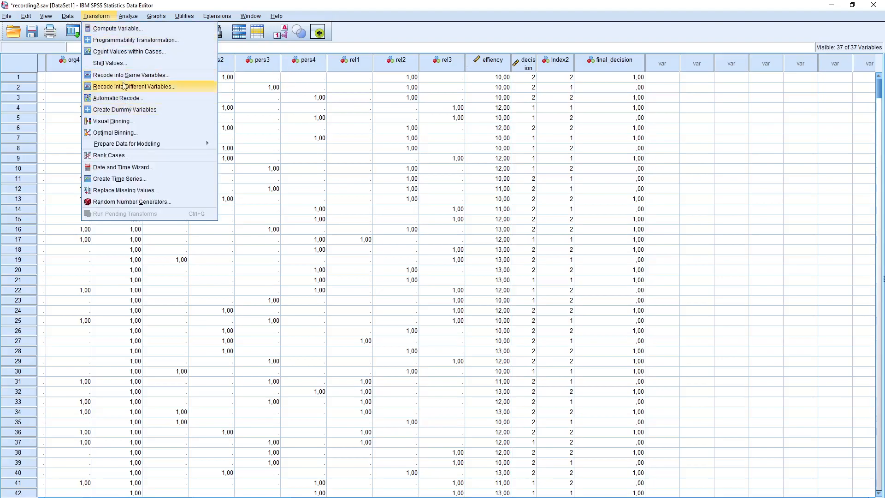
click(123, 75)
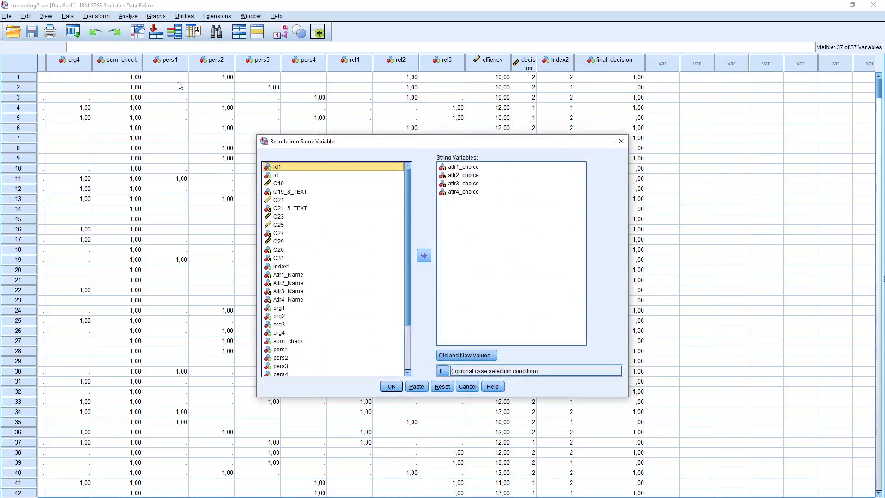
click(474, 186)
key(ctrl+a)
click(423, 256)
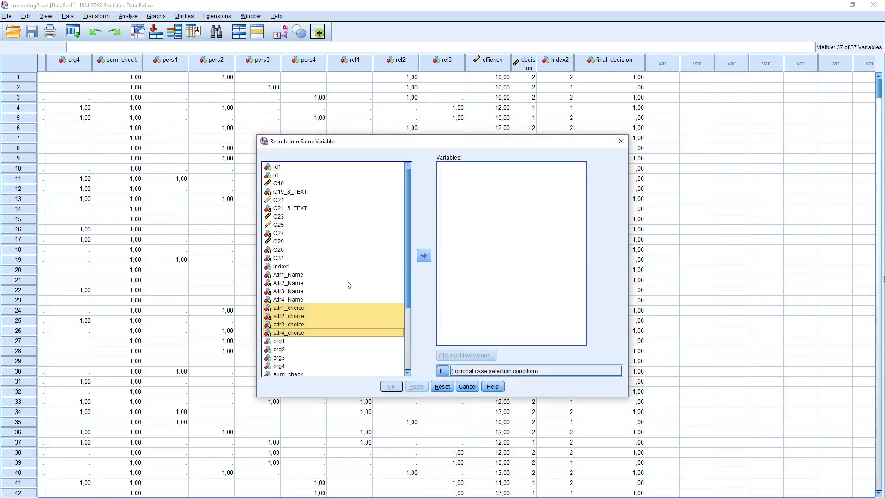
- Add org1 to org4, pers1 to pers4 and rel1 to rel3 as the variables to recode, leaving out sum_check
scroll(352, 282, down, 2)
click(281, 292)
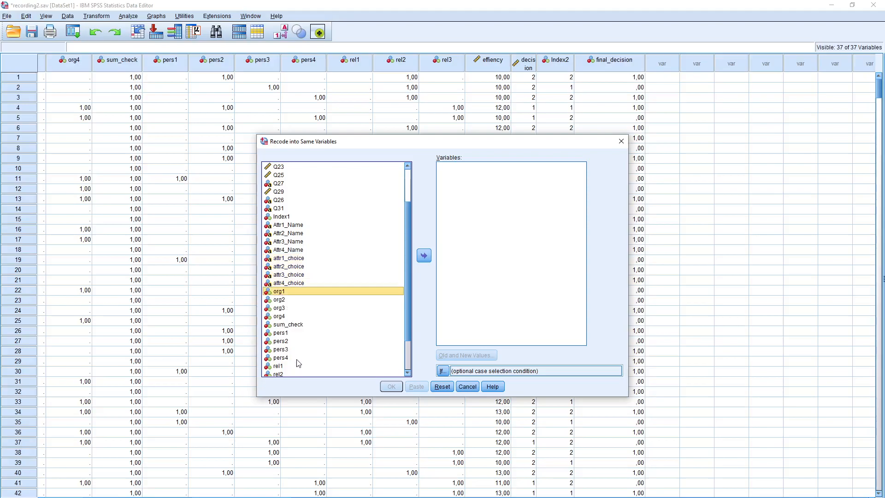
scroll(405, 329, down, 1)
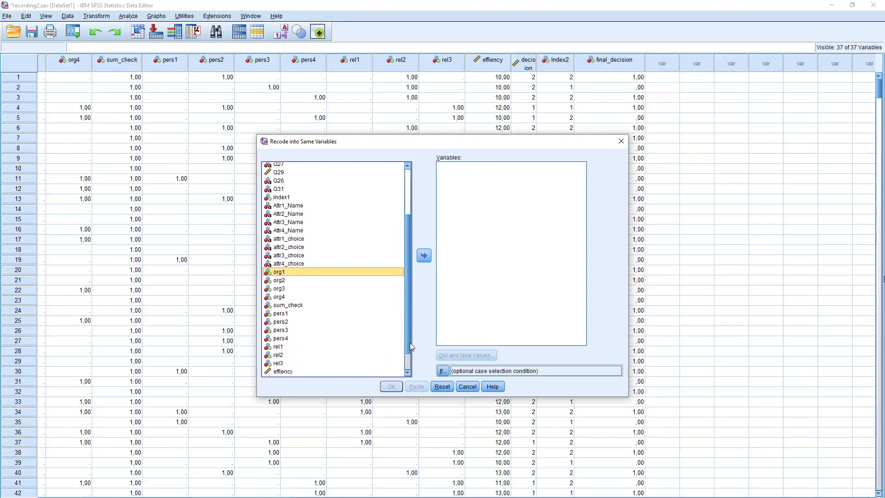
shift+click(280, 361)
ctrl+click(290, 305)
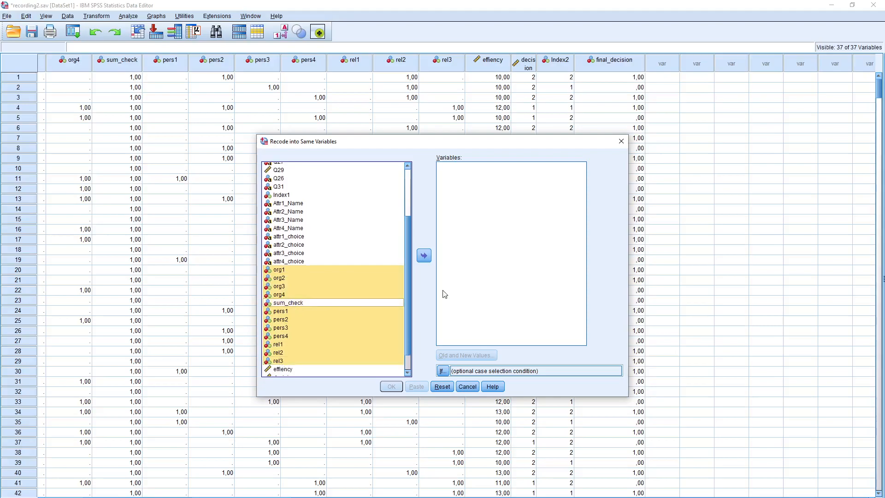
click(424, 255)
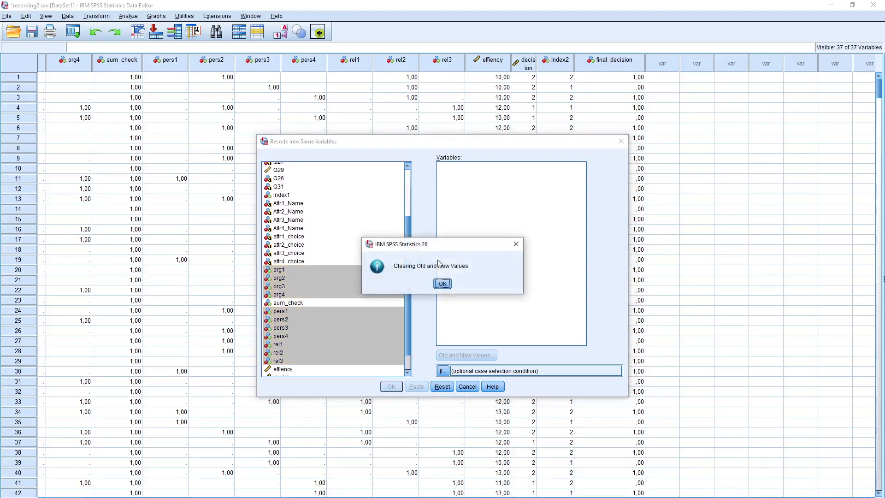
click(442, 283)
- Recode system- or user-missing values to 0 in the chosen dummy variables and save the dataset
click(467, 356)
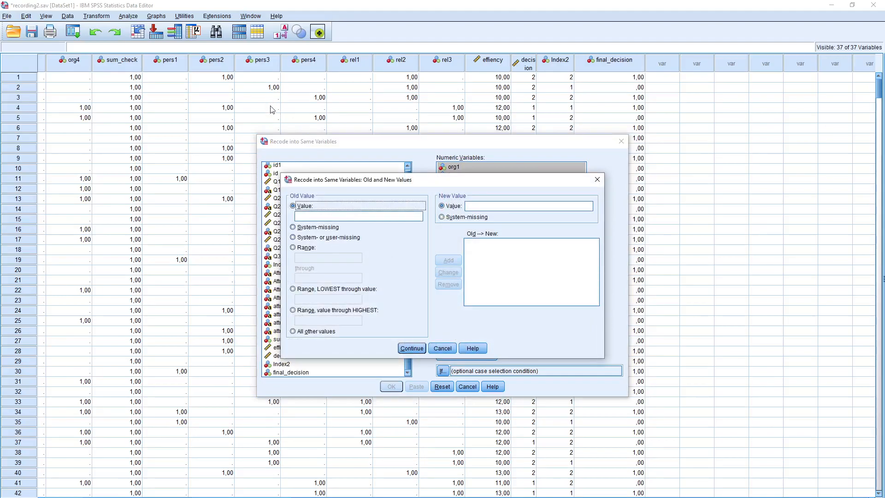
click(321, 238)
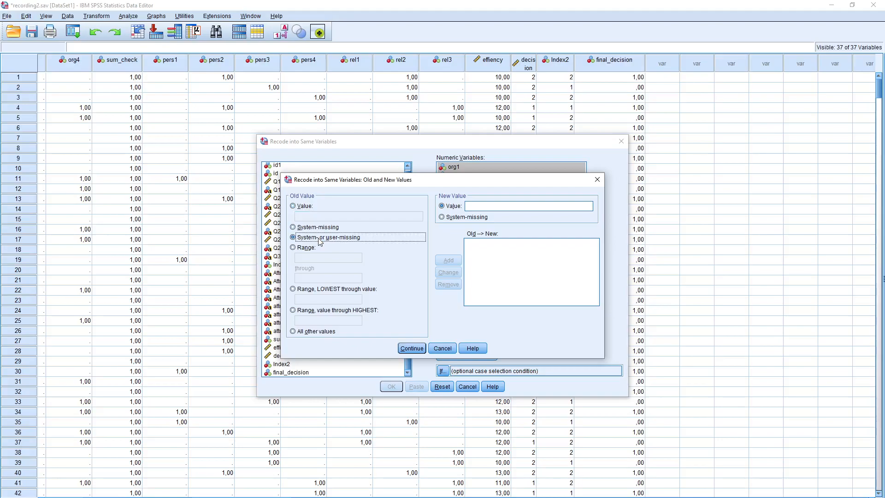
click(504, 206)
text(0)
click(447, 260)
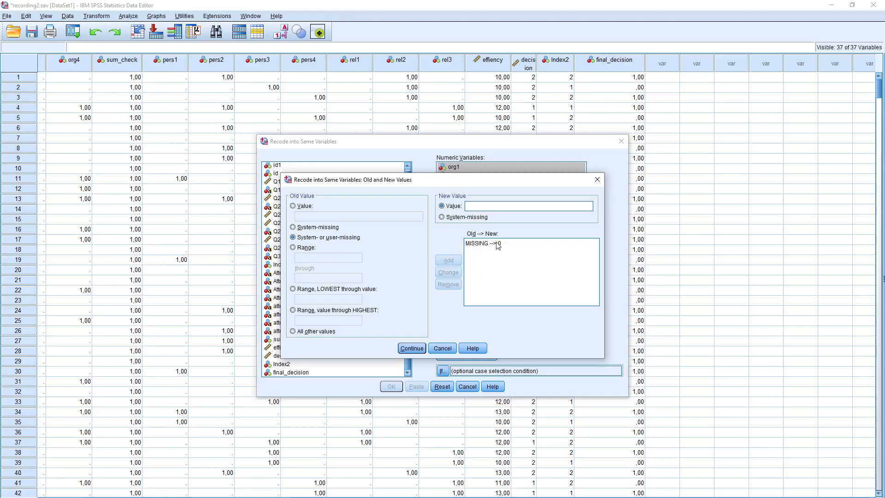
click(412, 348)
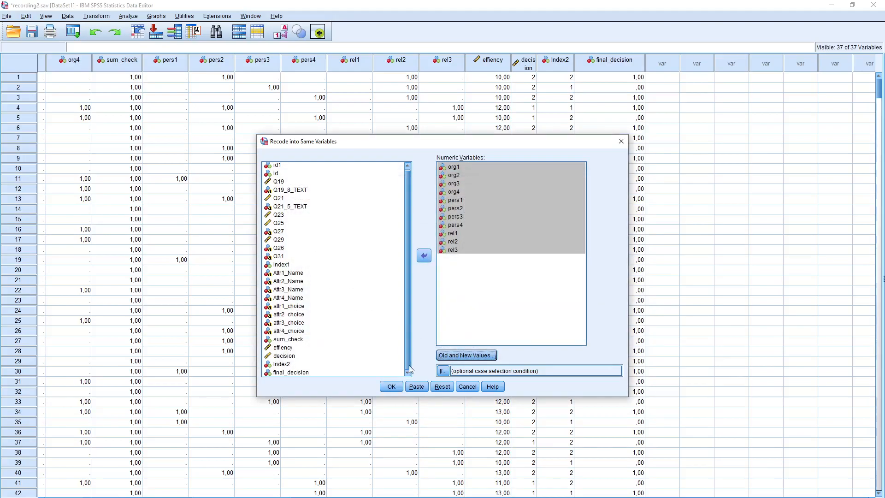
click(391, 387)
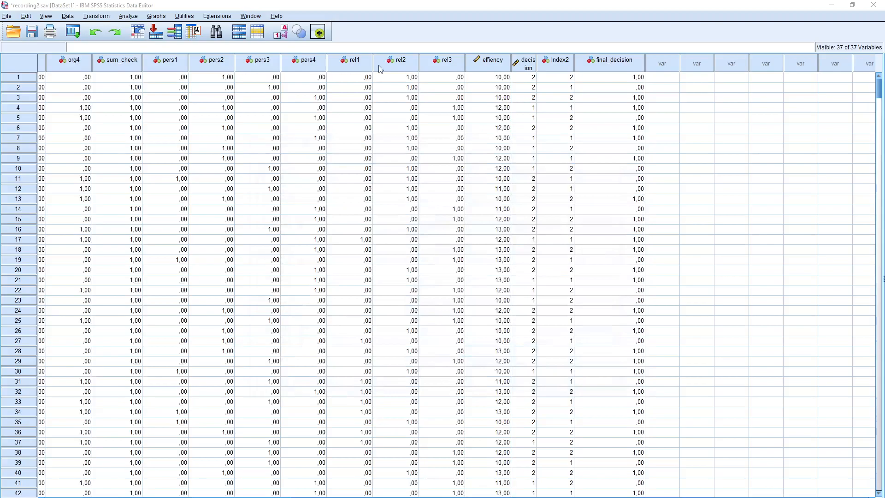
click(32, 31)
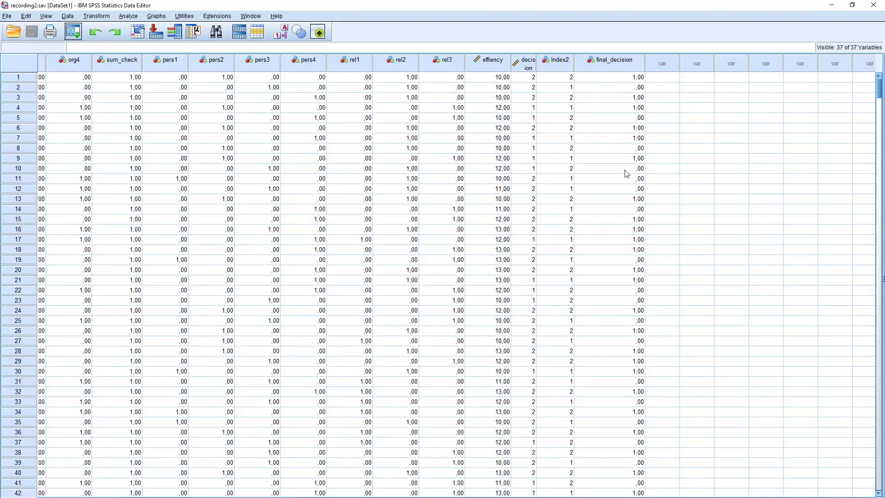
- Set up a binary logistic regression with final_decision as the dependent variable
click(609, 64)
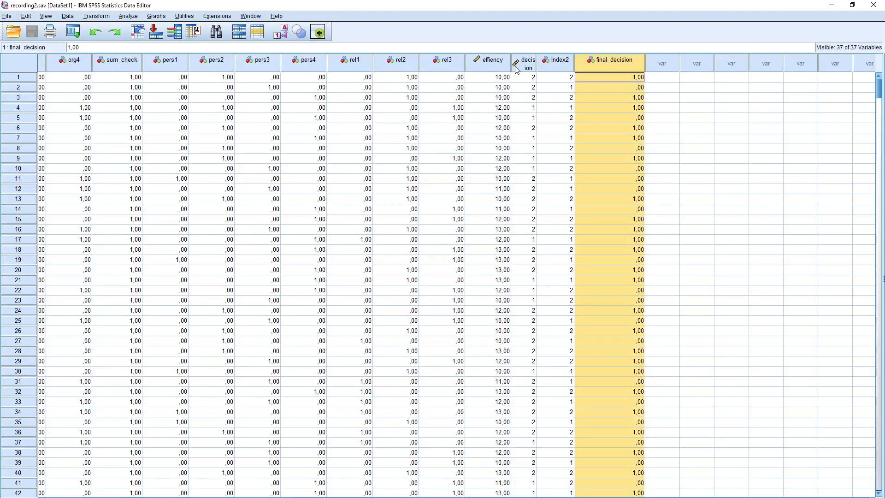
click(132, 17)
mouse_move(148, 126)
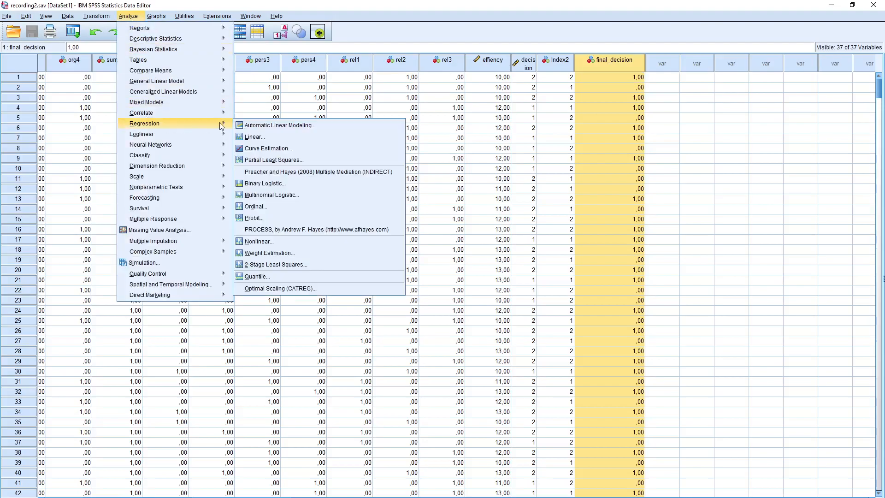
click(271, 184)
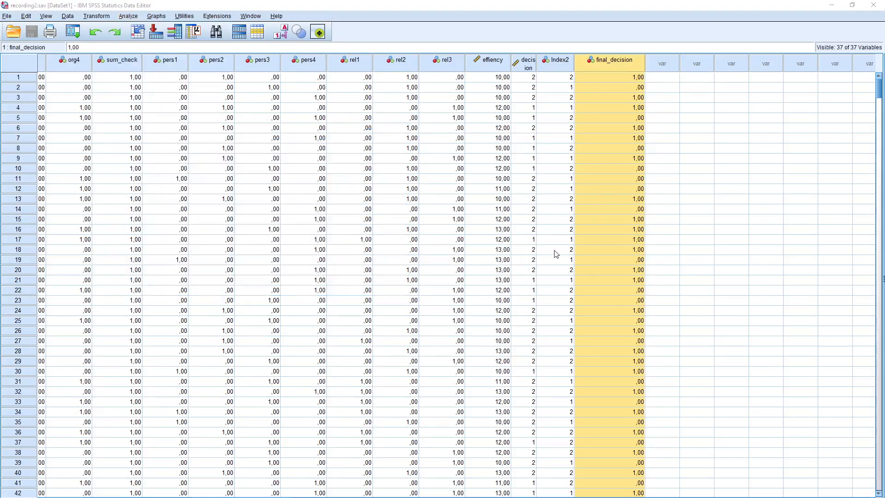
drag(391, 336, 400, 417)
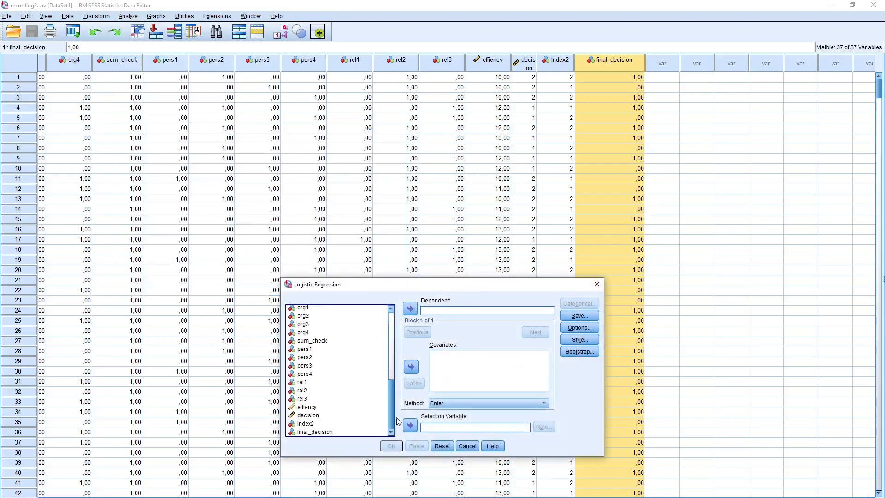
click(315, 432)
click(411, 309)
- Add org1–org4, pers1–pers4 and rel1–rel3 as covariates, run the logistic regression and maximize its output window
click(303, 408)
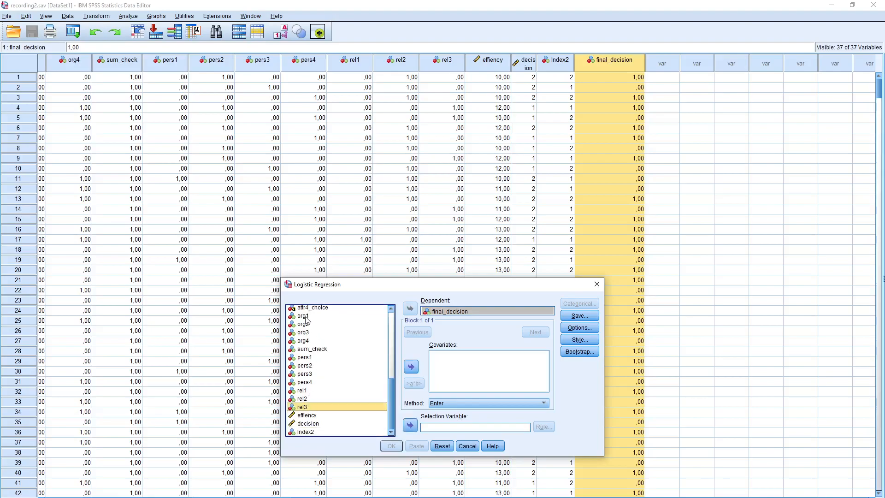
shift+click(306, 318)
ctrl+click(312, 349)
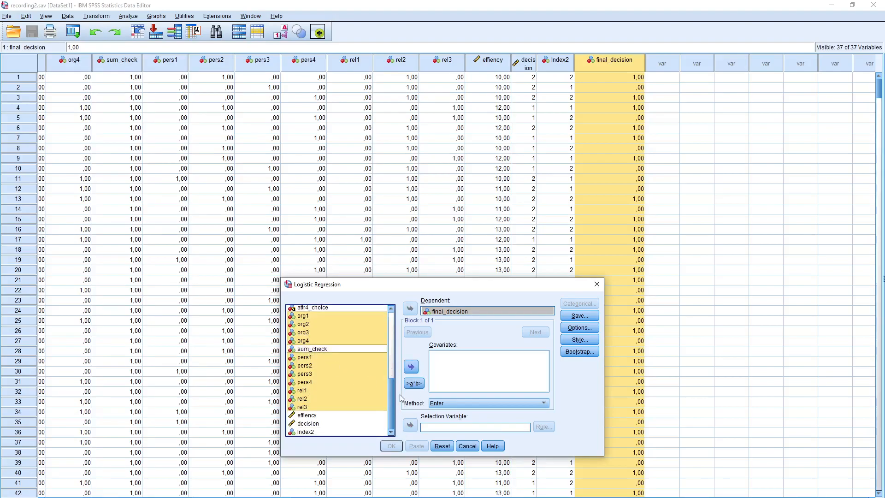
click(411, 367)
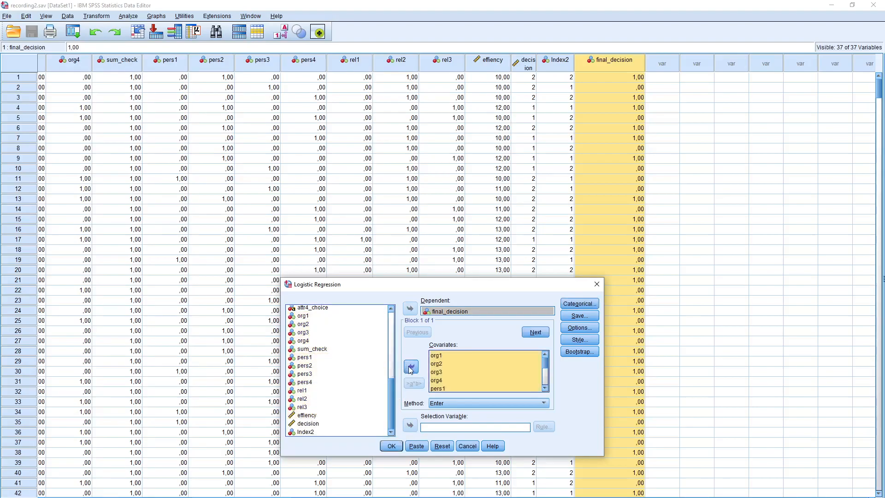
click(391, 446)
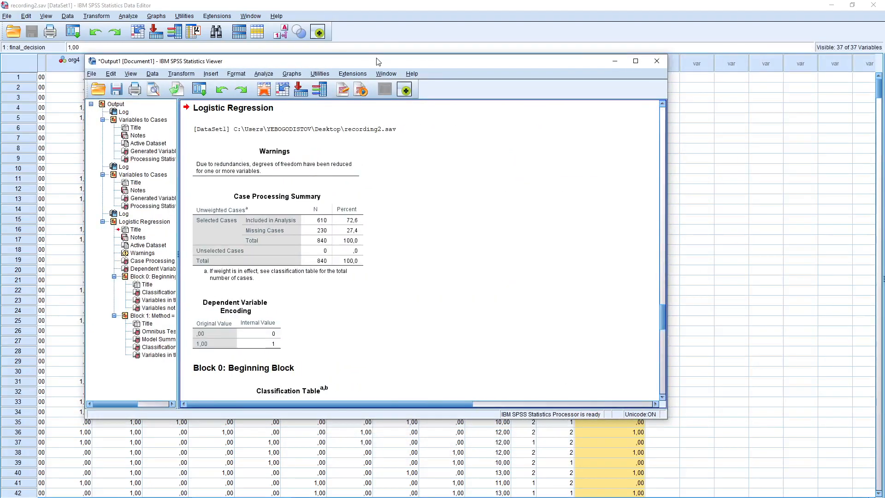
double_click(378, 61)
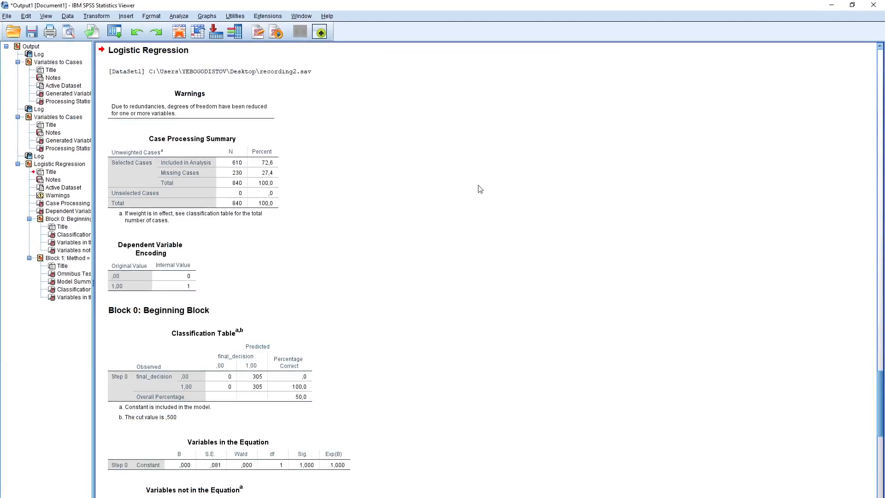
- Review the logistic regression output from the case processing summary through the Block 1 Variables in the Equation table
scroll(481, 188, down, 3)
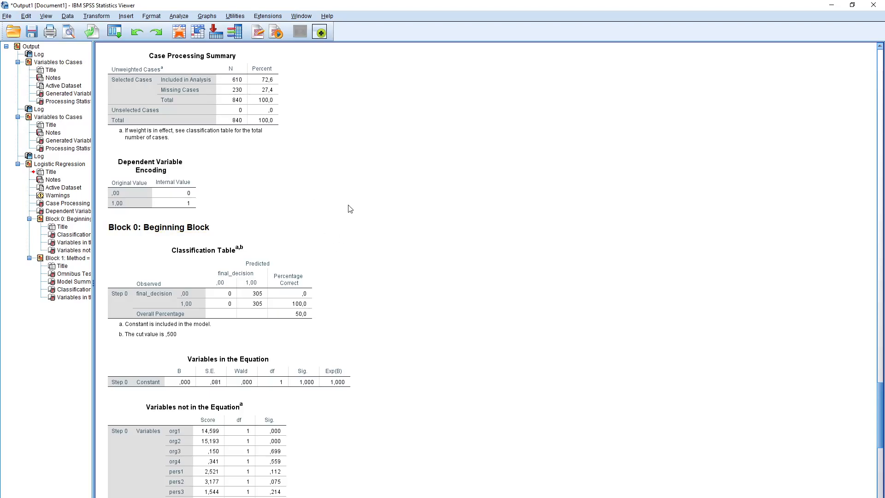
scroll(351, 209, down, 2)
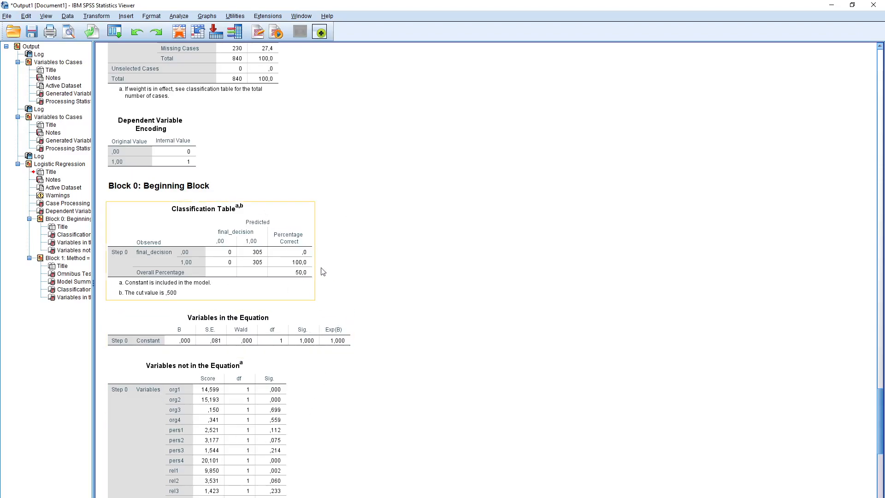
scroll(323, 272, down, 20)
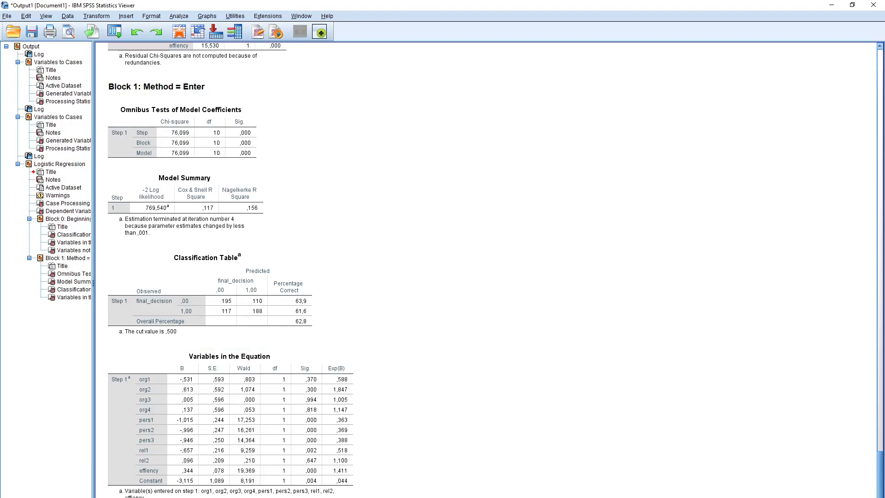
- Switch to the recording2.sav dataset and sort the cases by sum_check in descending order
click(394, 485)
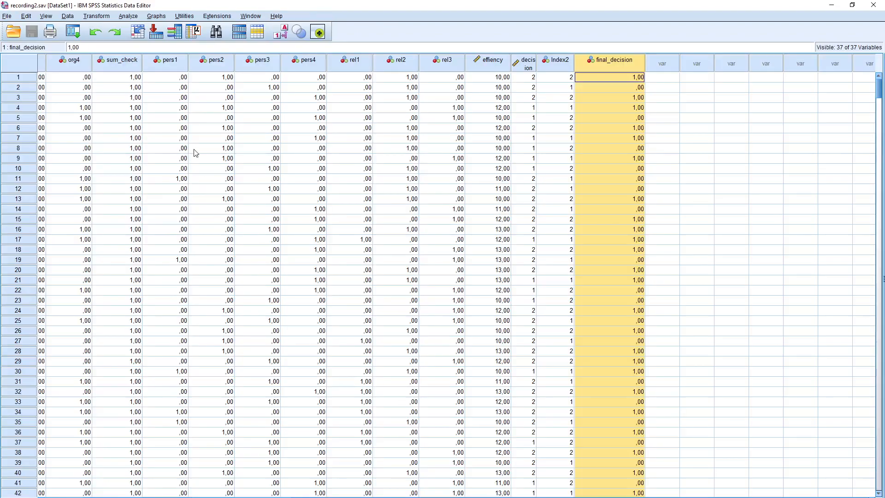
scroll(239, 231, left, 3)
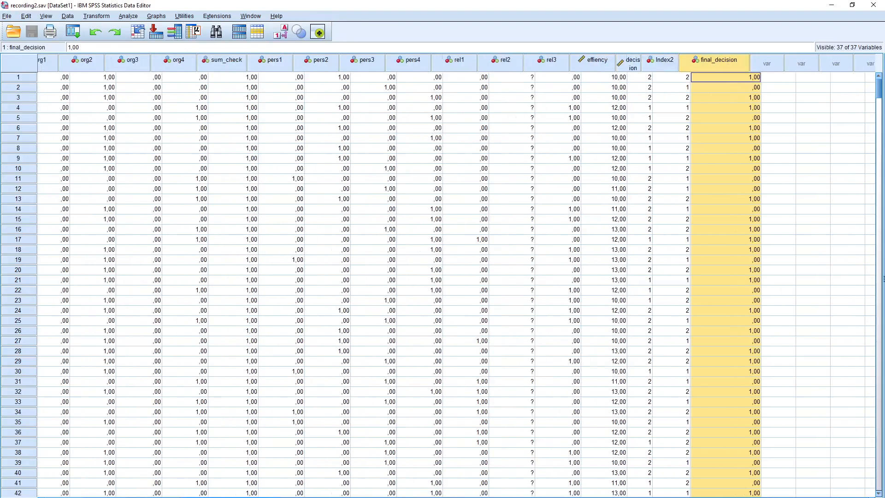
click(228, 67)
right_click(227, 67)
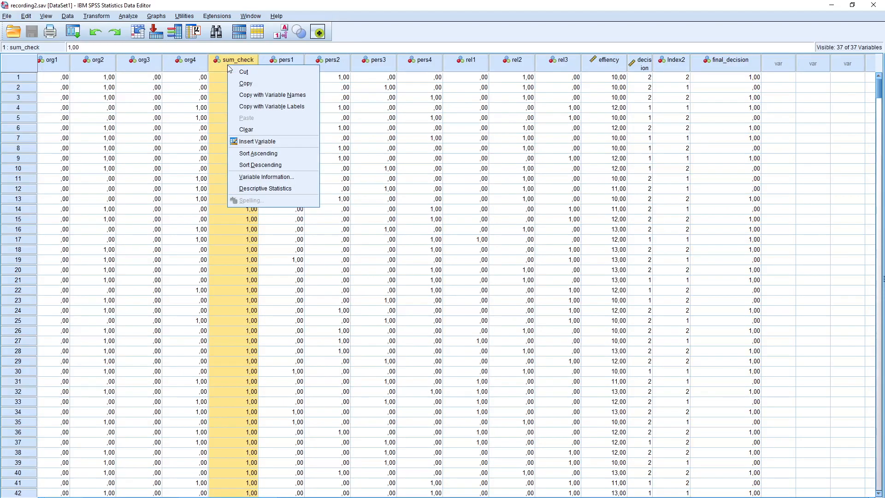
click(271, 165)
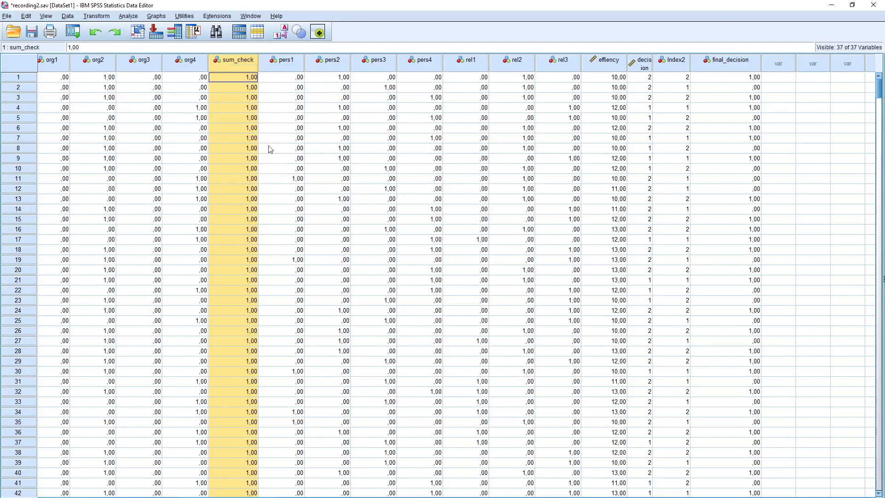
- Look over the org4 dummy column, and clear the outdated sum_check variable from the dataset
click(194, 69)
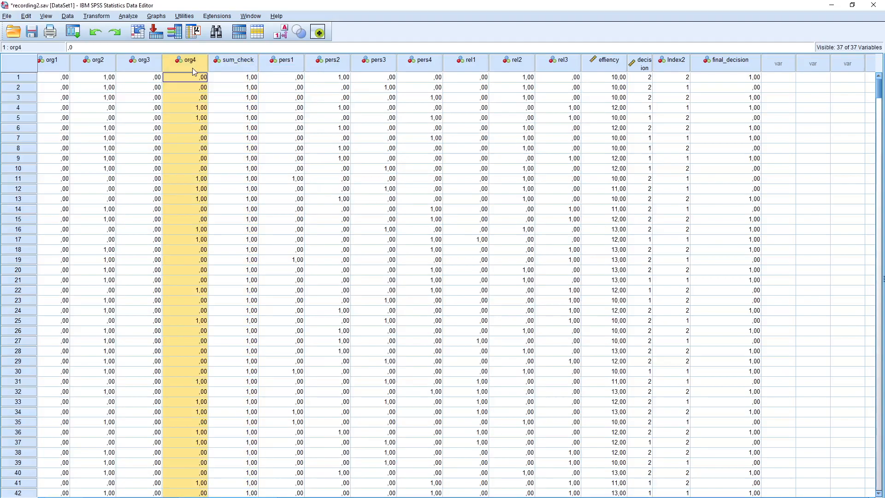
scroll(217, 302, down, 7)
scroll(231, 132, up, 7)
drag(318, 497, 265, 497)
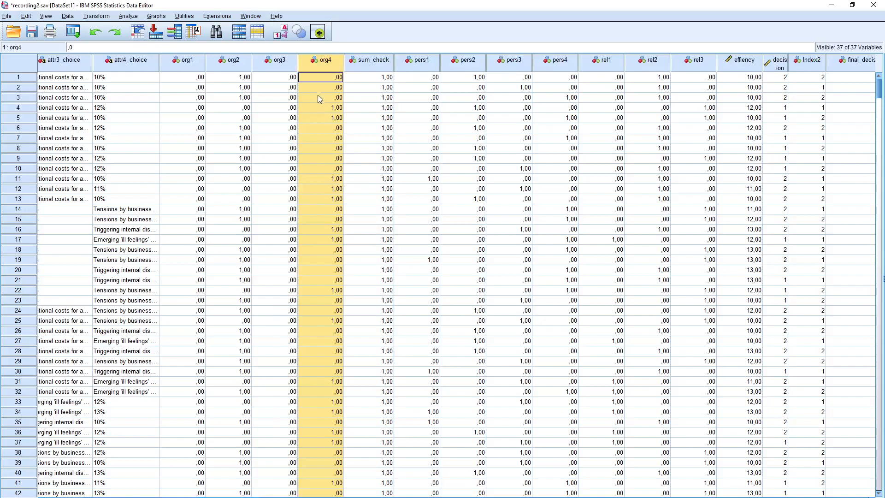
click(377, 61)
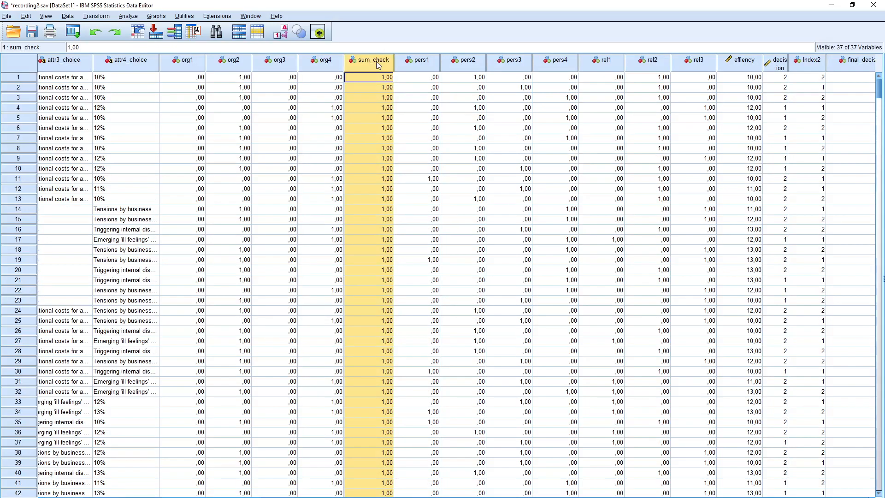
right_click(375, 63)
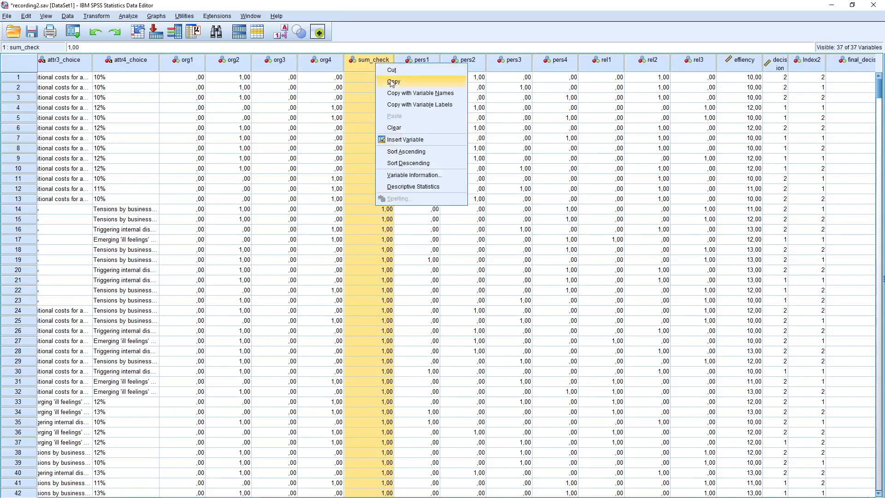
click(395, 128)
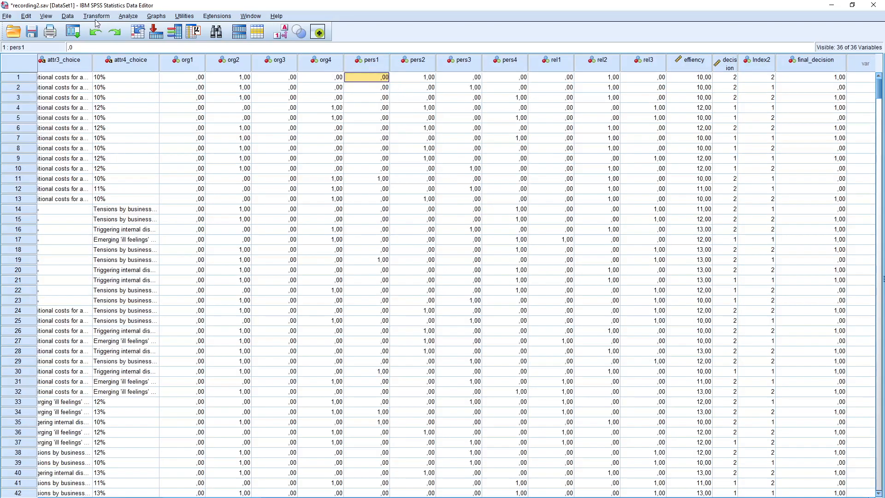
- Set up a Compute Variable command with target variable sum_check, and include all cases instead of the decision <> Index2 condition
click(74, 31)
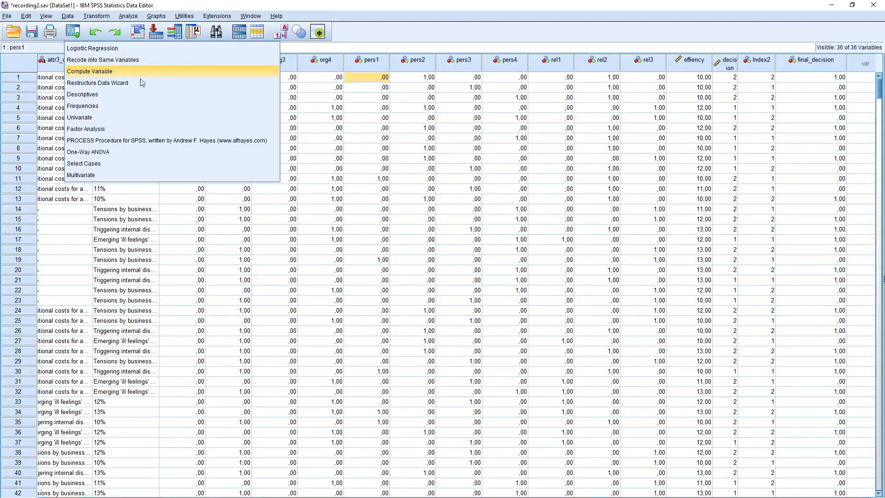
click(93, 77)
double_click(324, 276)
text(sum_check)
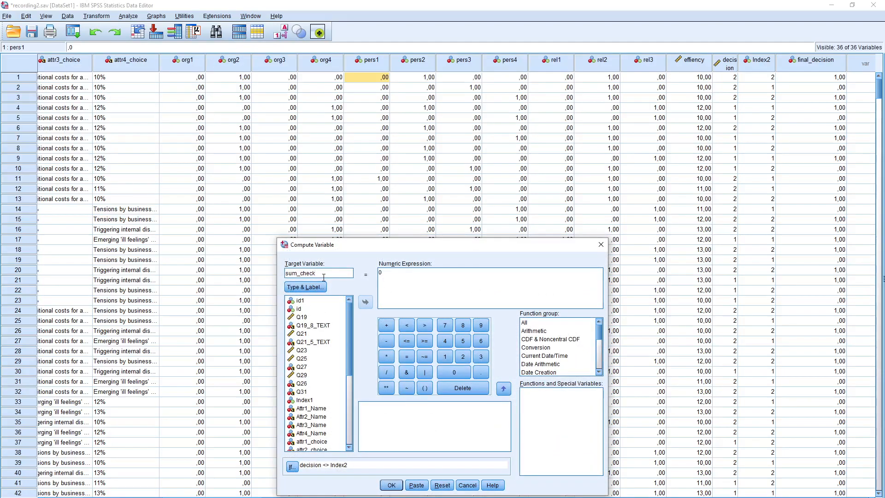
click(395, 274)
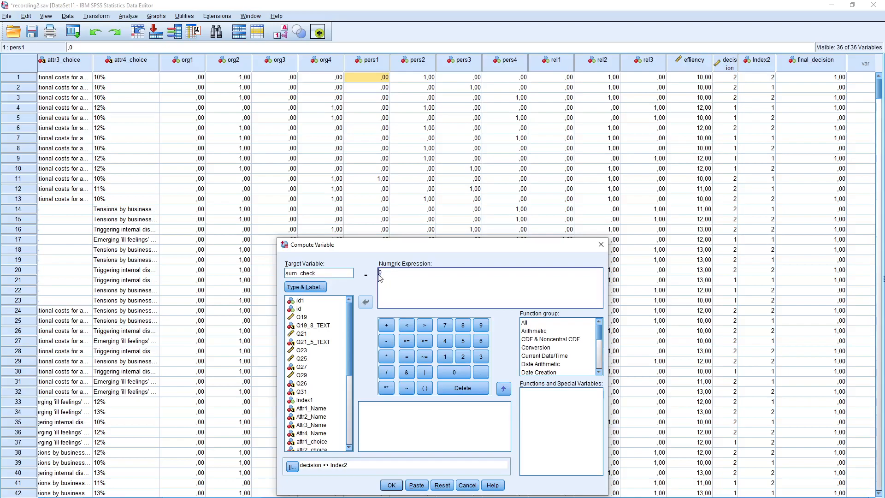
click(292, 467)
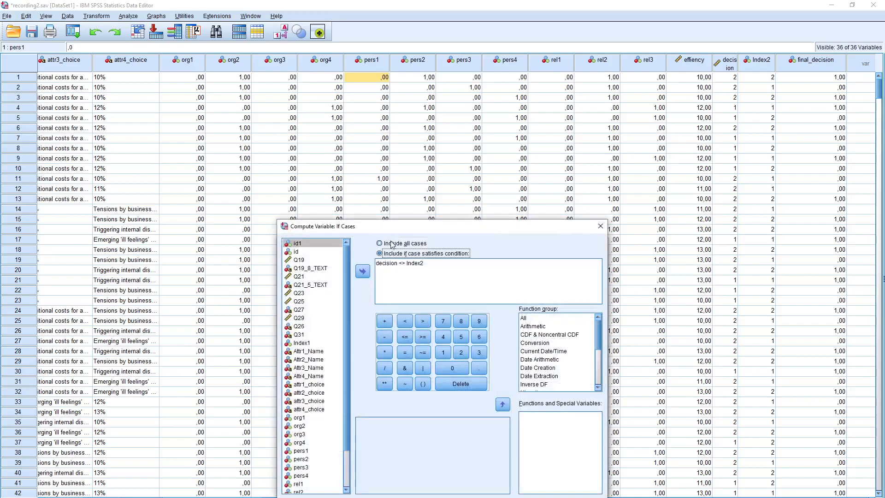
click(391, 245)
key(Return)
- Compute sum_check with the numeric expression sum(org1,org2,org3,org4)
click(385, 278)
text(sum()
drag(352, 355, 348, 419)
click(303, 351)
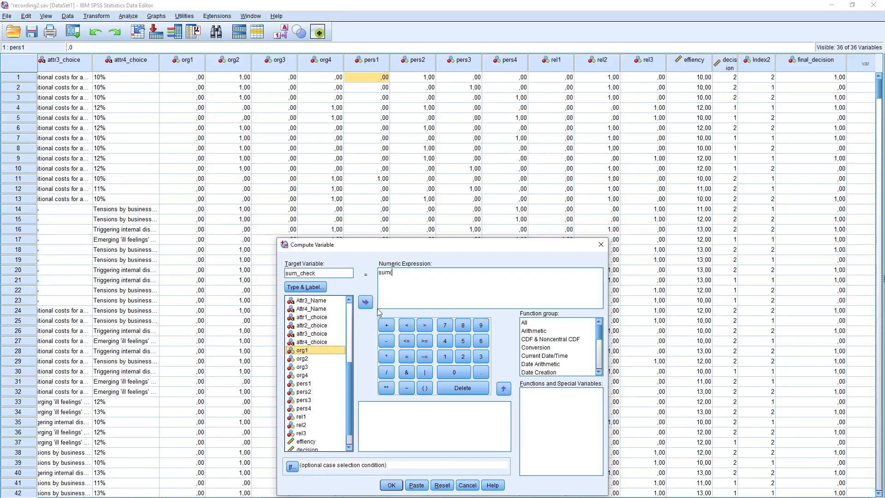
double_click(302, 350)
text(,)
double_click(303, 359)
text(,)
double_click(303, 367)
text(,)
double_click(304, 376)
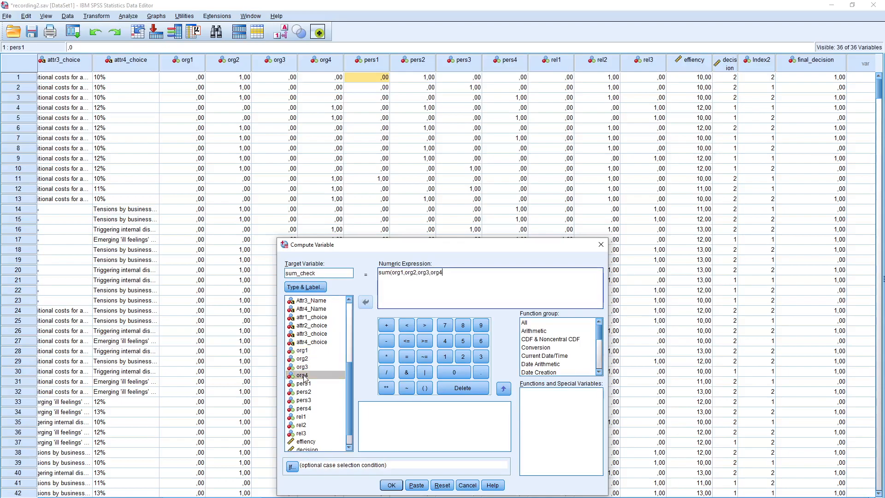
click(391, 485)
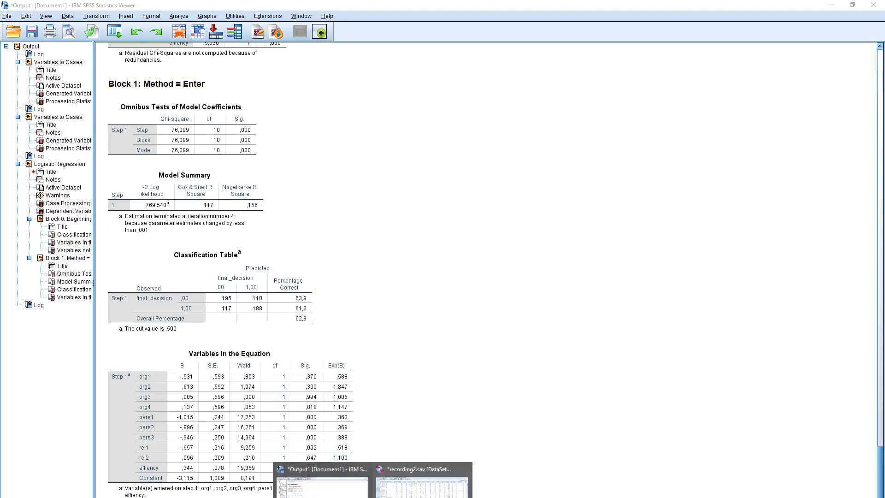
- Return to the recording2.sav dataset, sort the cases by sum_check in ascending order and inspect the column's values
click(464, 469)
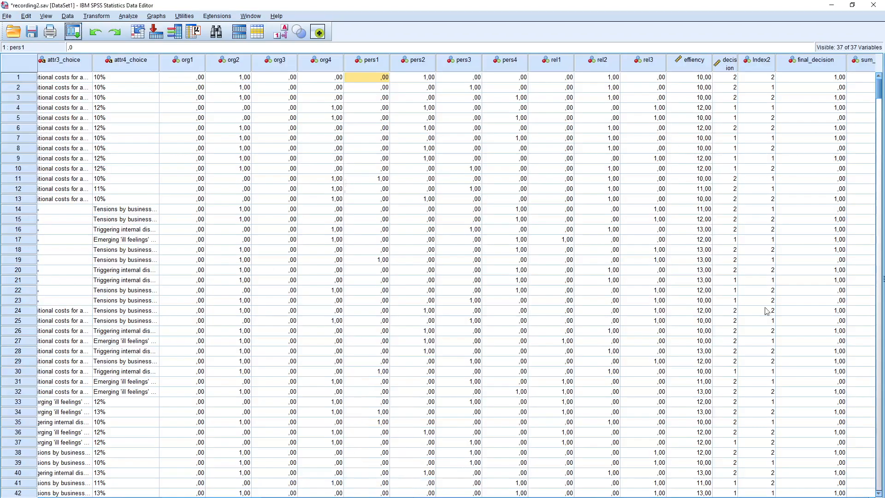
drag(225, 497, 235, 497)
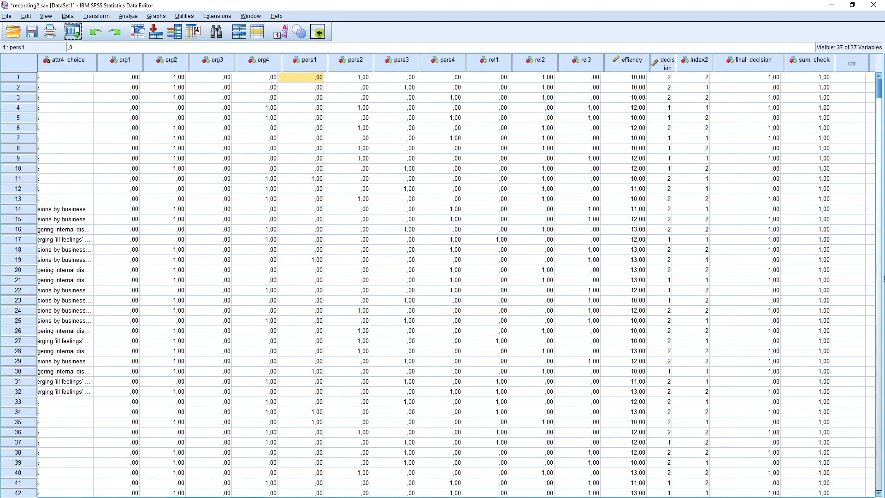
click(815, 66)
right_click(815, 66)
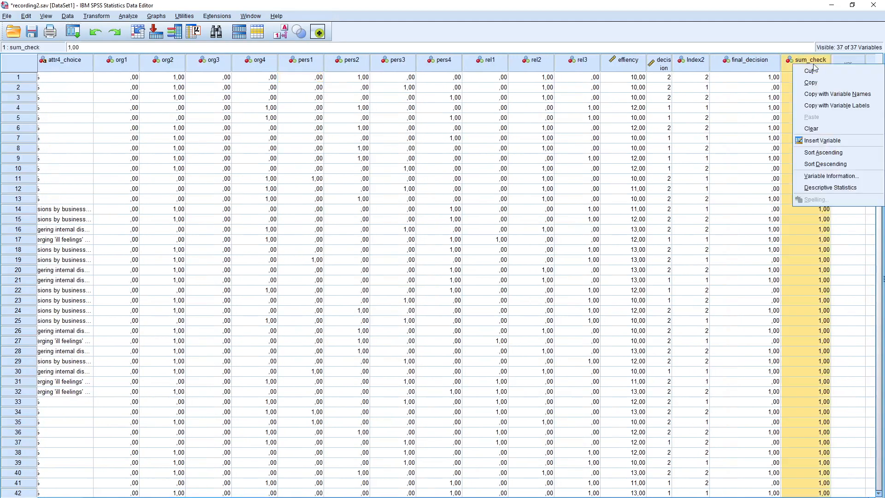
click(820, 153)
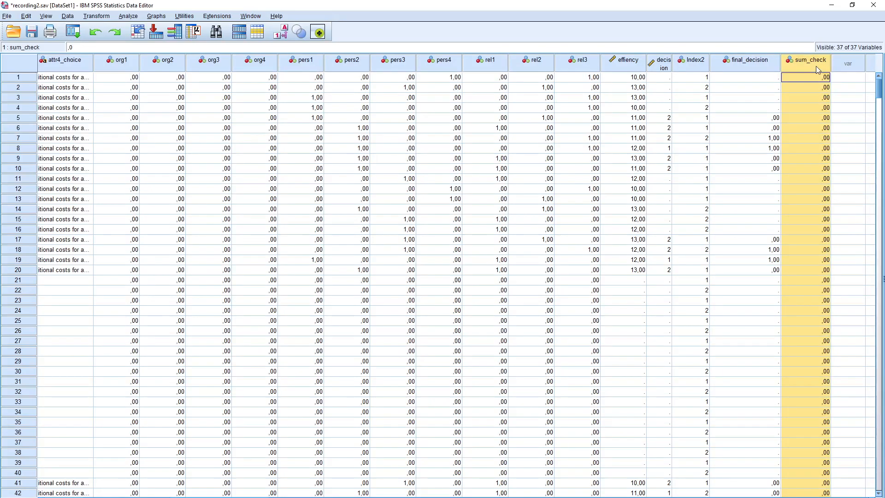
click(820, 106)
click(823, 97)
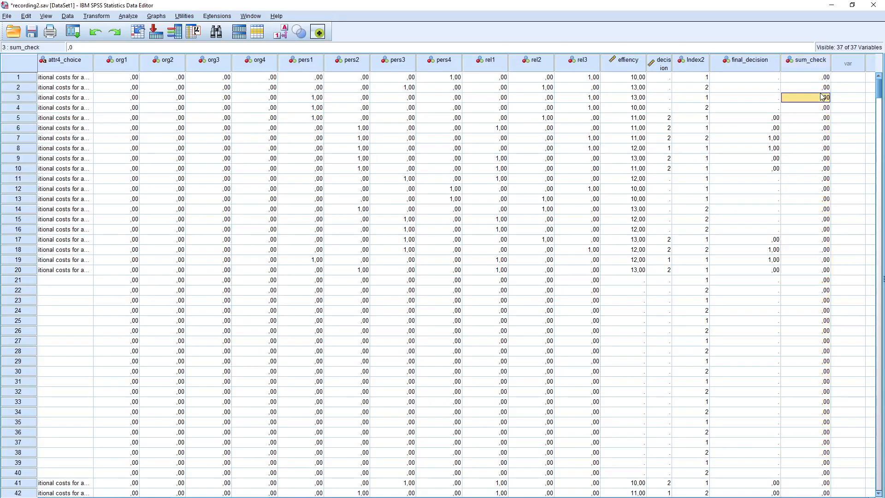
scroll(801, 312, down, 3)
drag(810, 423, 810, 67)
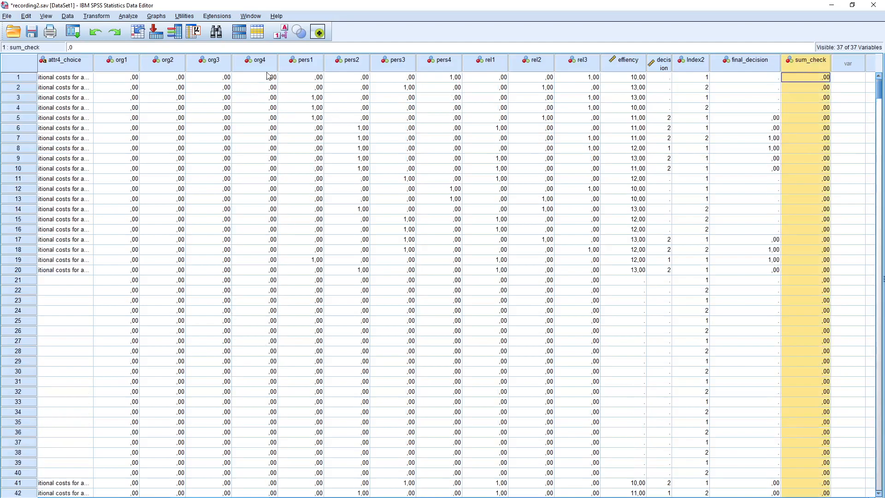
- Widen the attr4_choice column and compare its level texts with the org1–org4 dummies across the first rows
drag(692, 497, 532, 497)
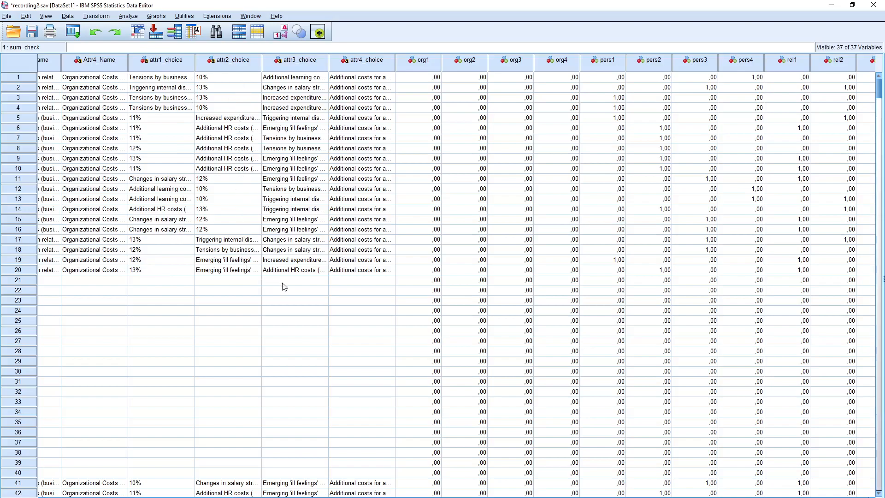
click(393, 65)
click(382, 77)
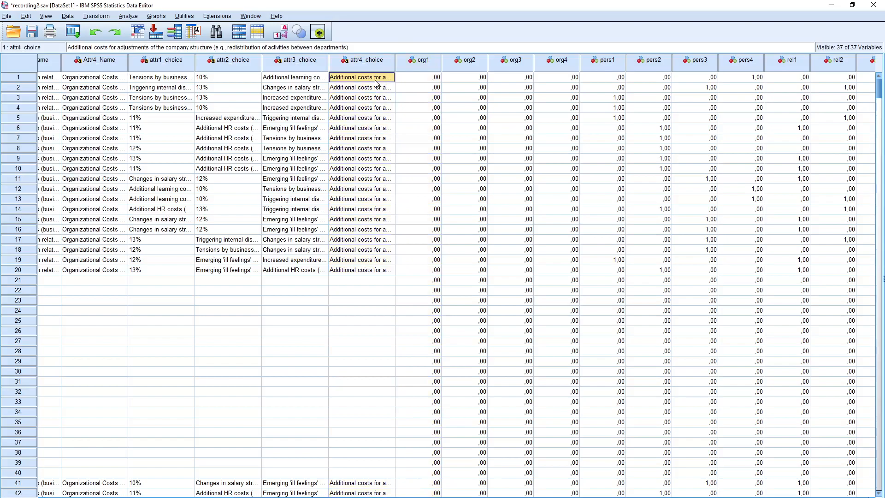
drag(395, 64, 429, 64)
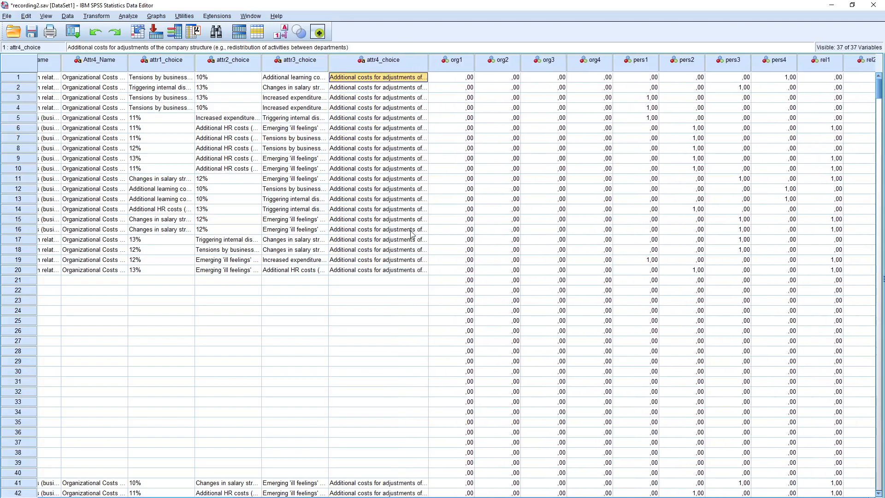
scroll(404, 263, down, 1)
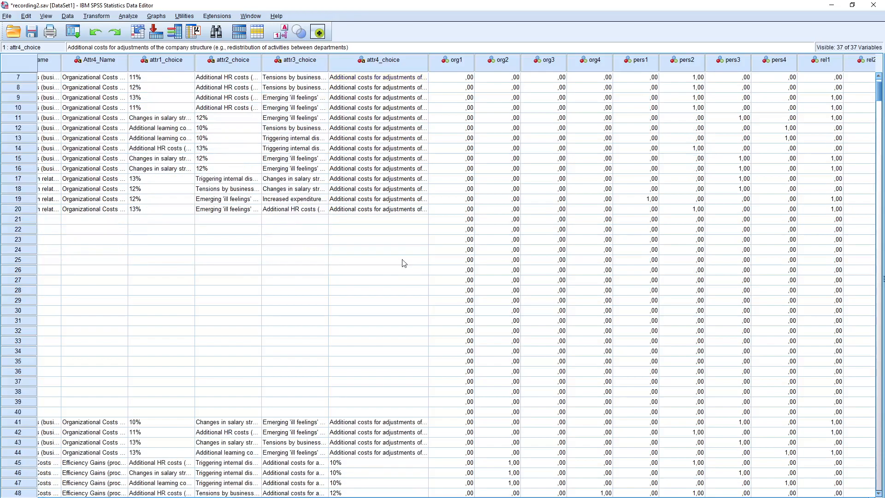
scroll(403, 257, down, 1)
scroll(403, 250, down, 1)
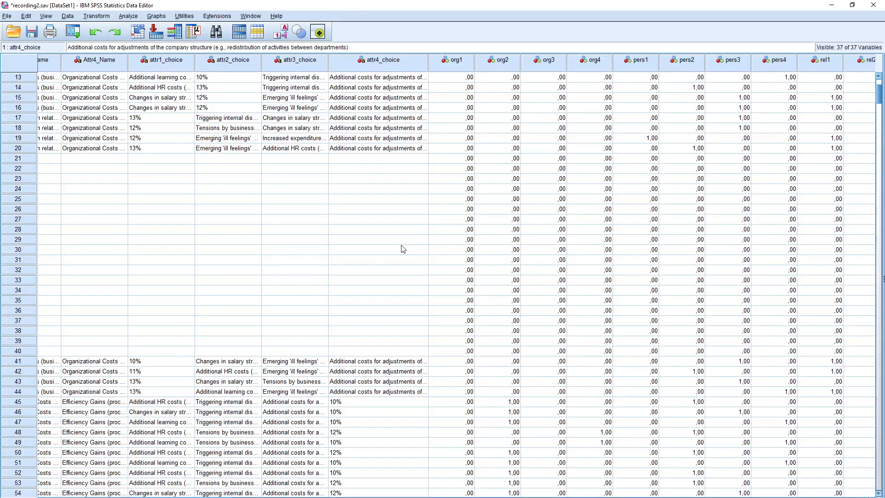
scroll(403, 248, up, 4)
scroll(401, 251, down, 1)
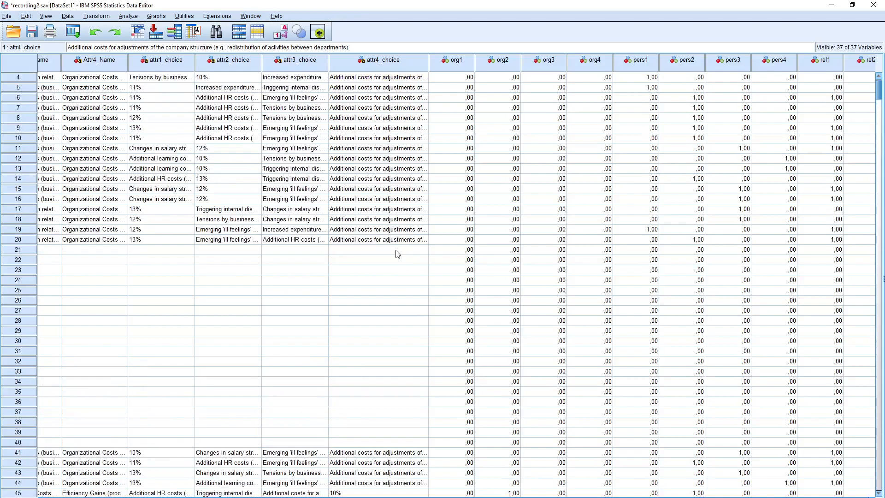
- Sort the cases by decision in ascending order and look down through the decision column
drag(201, 496, 245, 497)
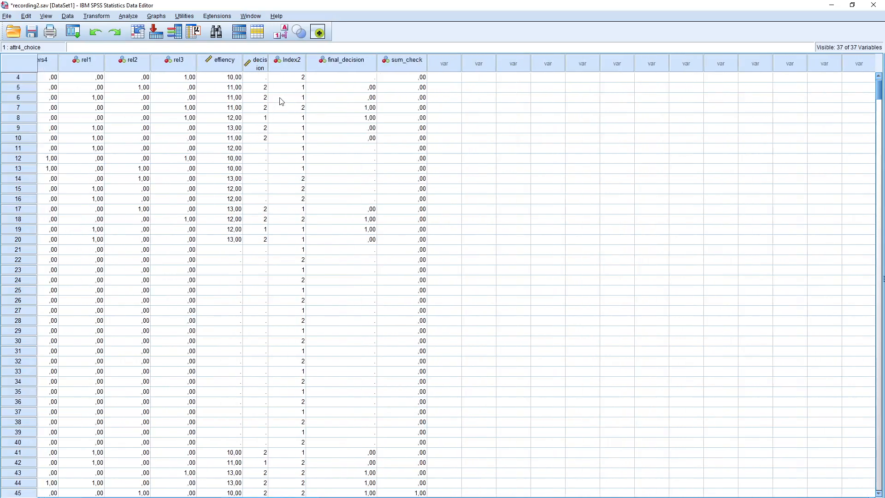
click(260, 68)
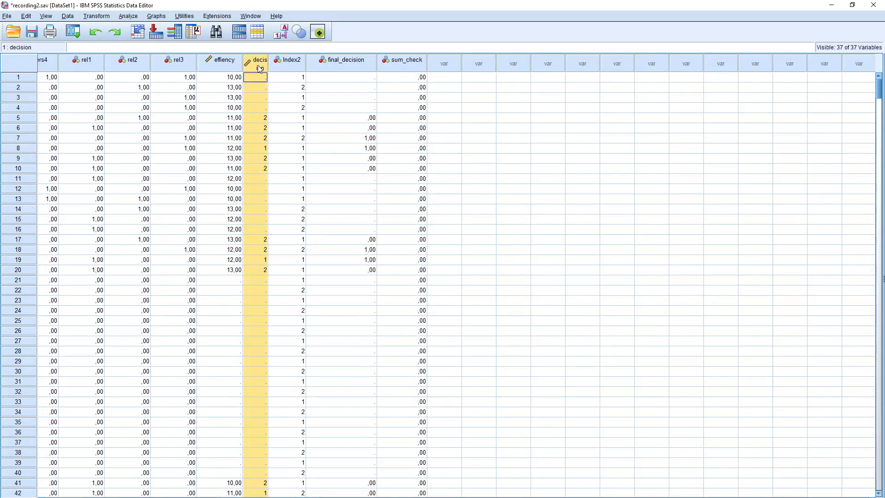
right_click(259, 67)
click(286, 154)
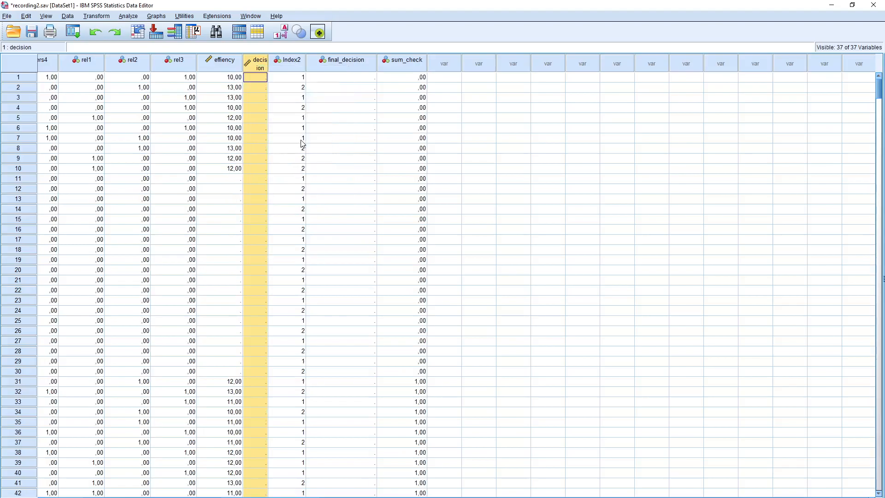
scroll(255, 404, down, 14)
scroll(255, 394, down, 20)
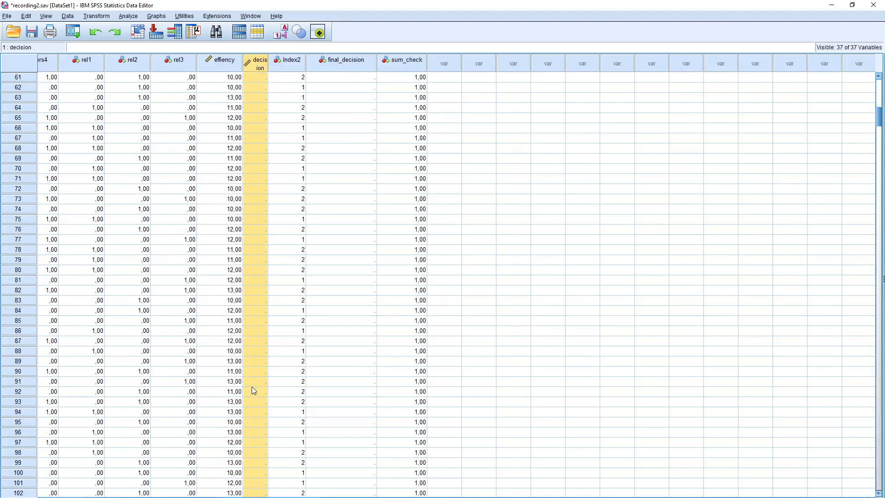
- Find where the empty decision values end and delete cases 1 through 230
scroll(250, 365, down, 20)
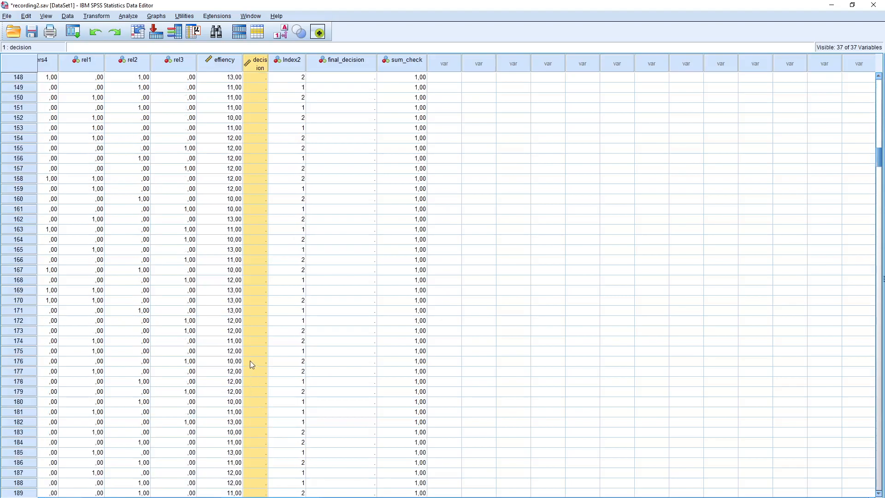
scroll(249, 361, up, 4)
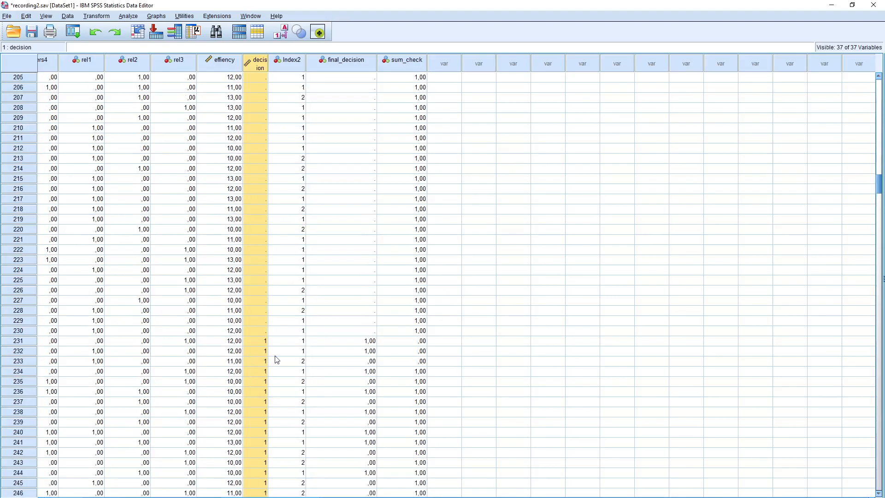
click(247, 332)
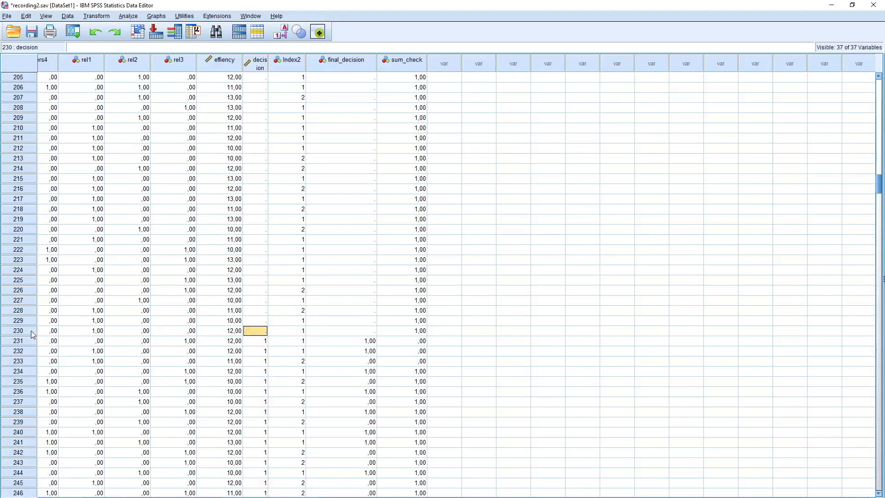
drag(29, 331, 18, 28)
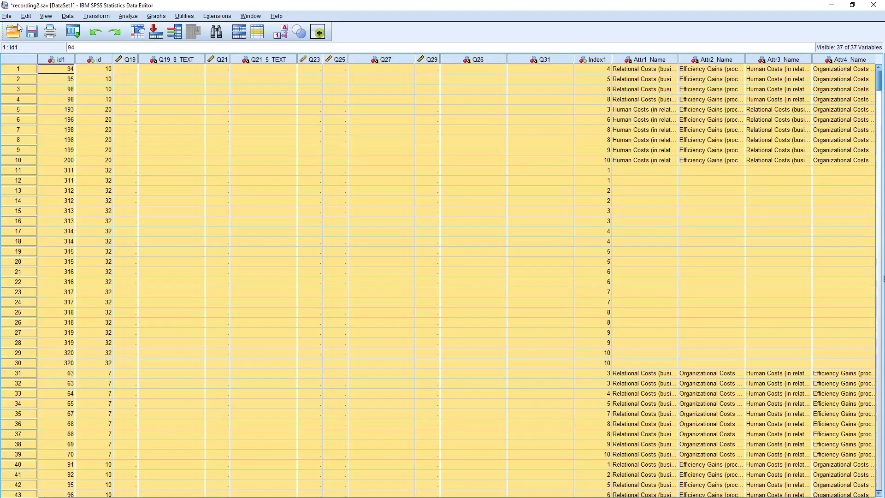
right_click(18, 69)
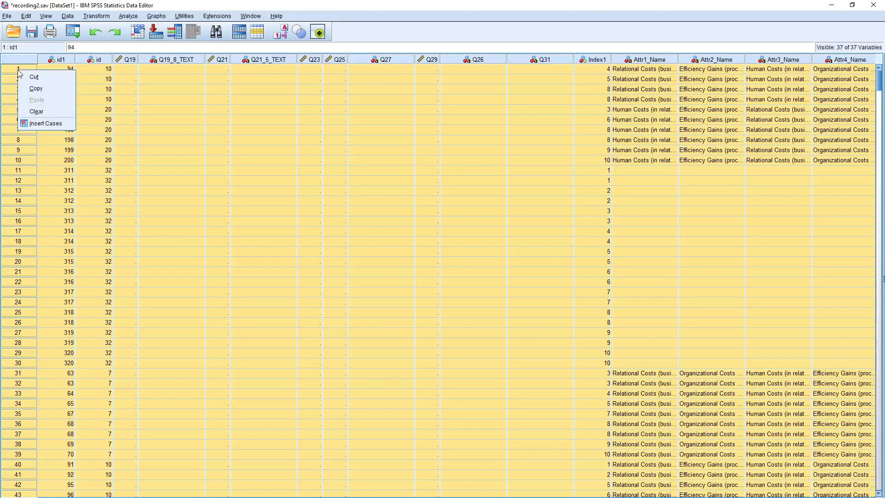
click(37, 111)
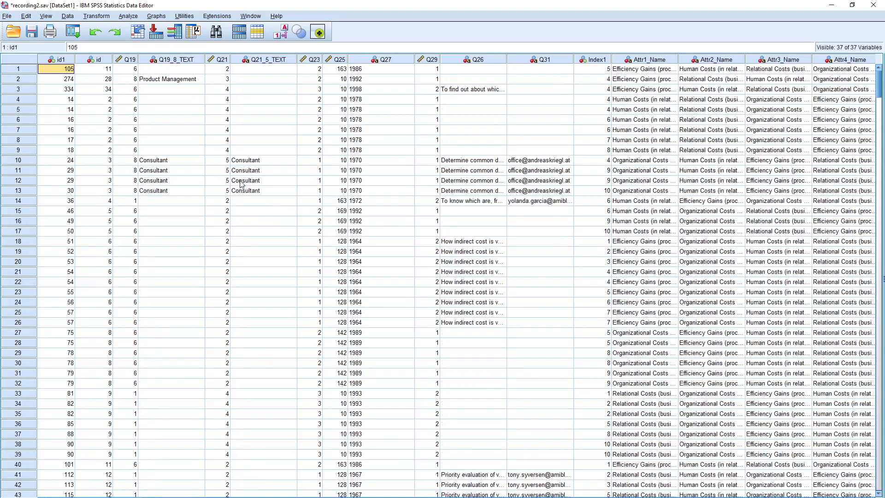
- Recompute the existing sum_check variable as sum(org1,org2,org3,org4) and return to the dataset to view its values
click(72, 31)
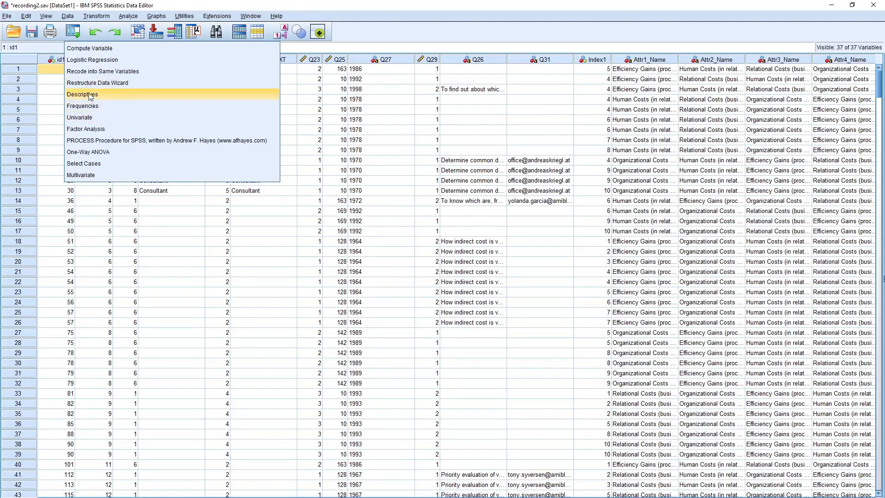
click(90, 48)
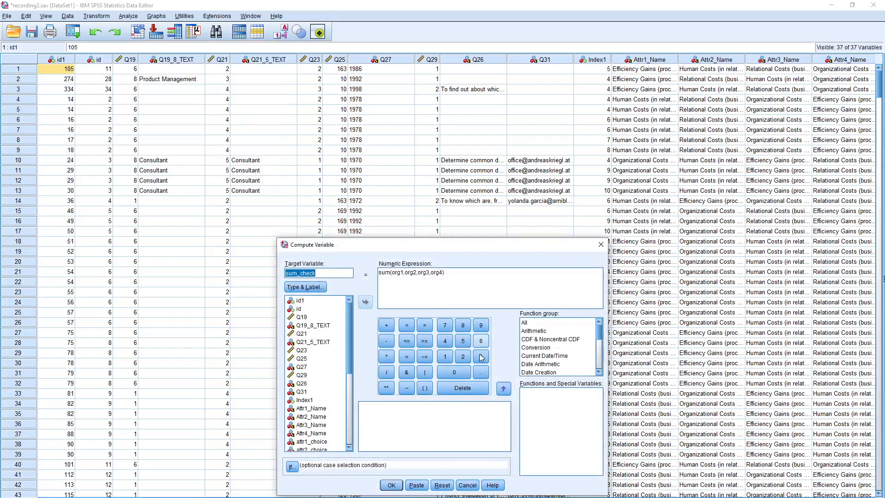
click(398, 487)
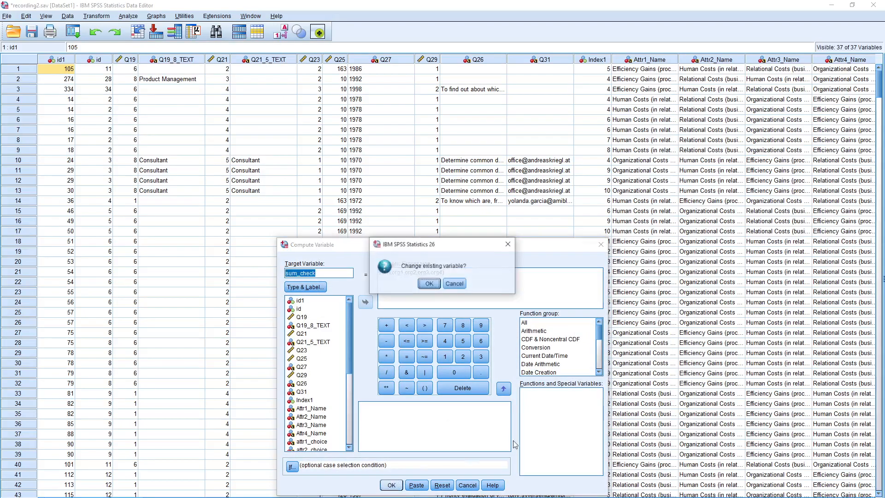
click(439, 286)
key(alt+Tab)
drag(92, 497, 328, 497)
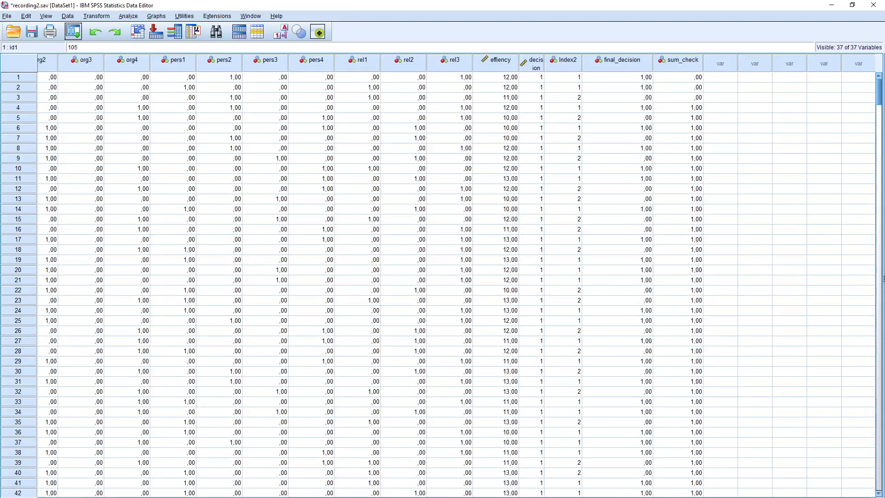
- Read the full attr4_choice texts of the first three cases and the attr2_choice text of case 15
click(265, 494)
scroll(454, 277, left, 5)
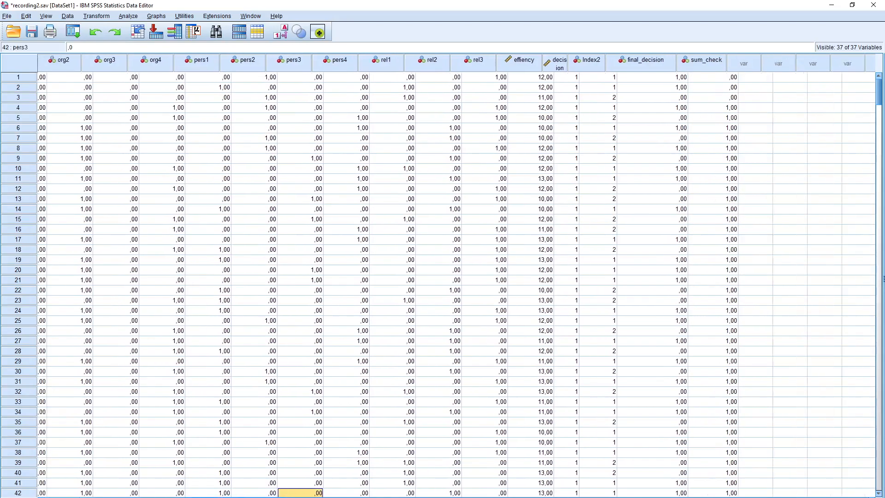
scroll(454, 277, left, 3)
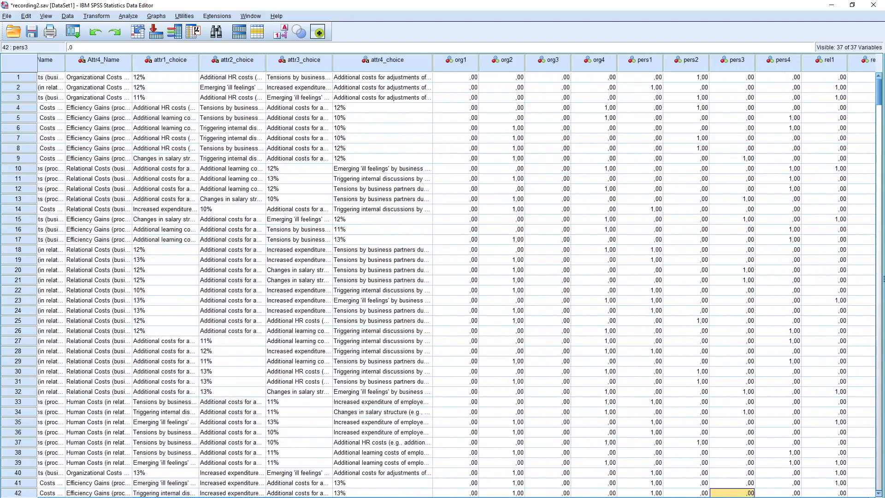
click(375, 107)
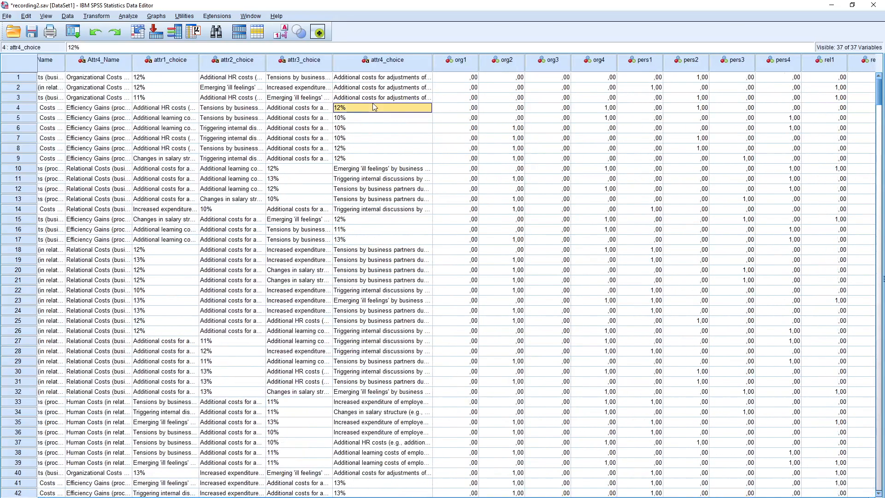
click(374, 101)
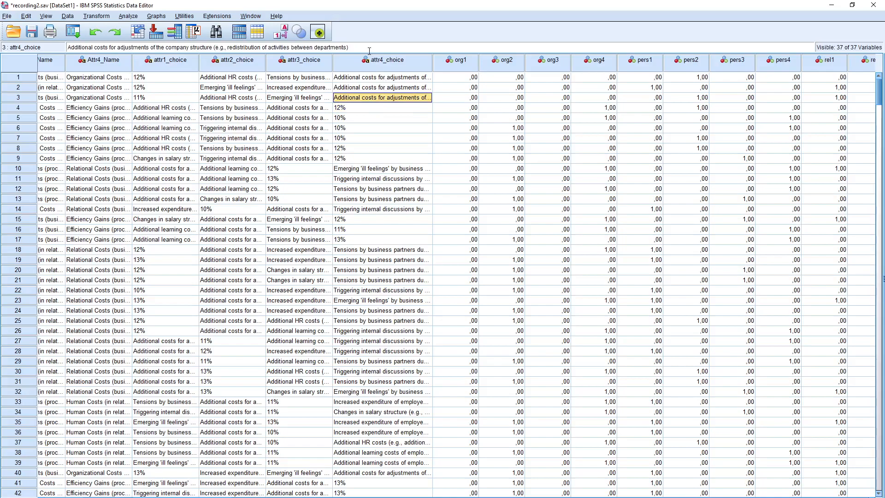
click(365, 92)
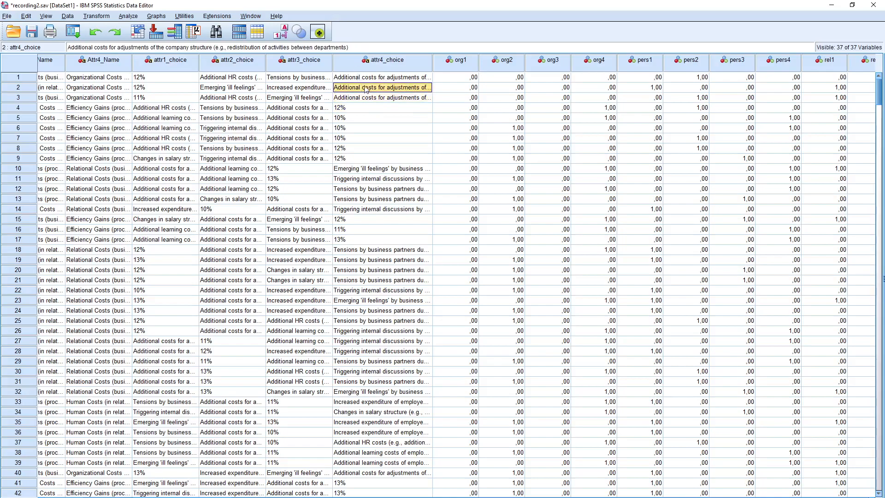
click(365, 81)
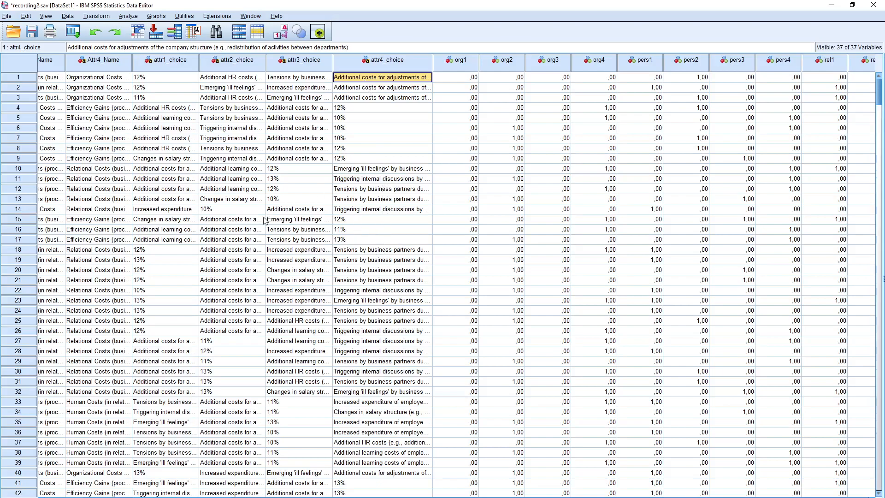
click(244, 220)
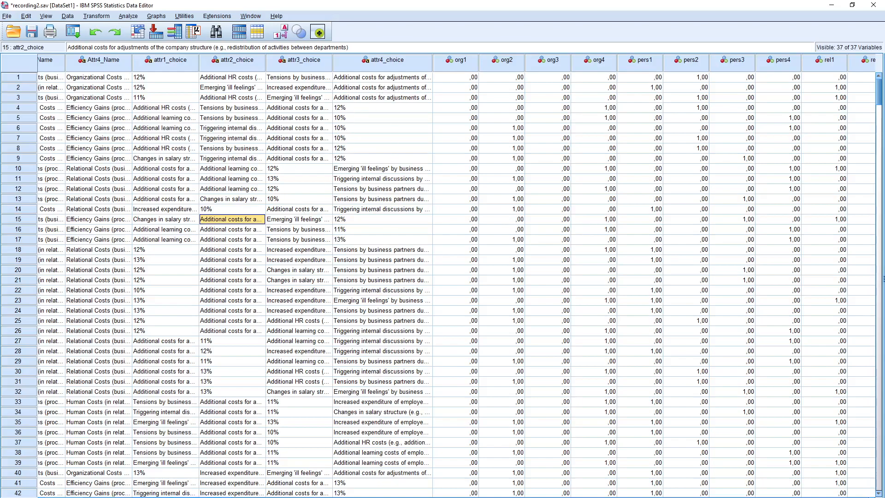
scroll(448, 285, left, 4)
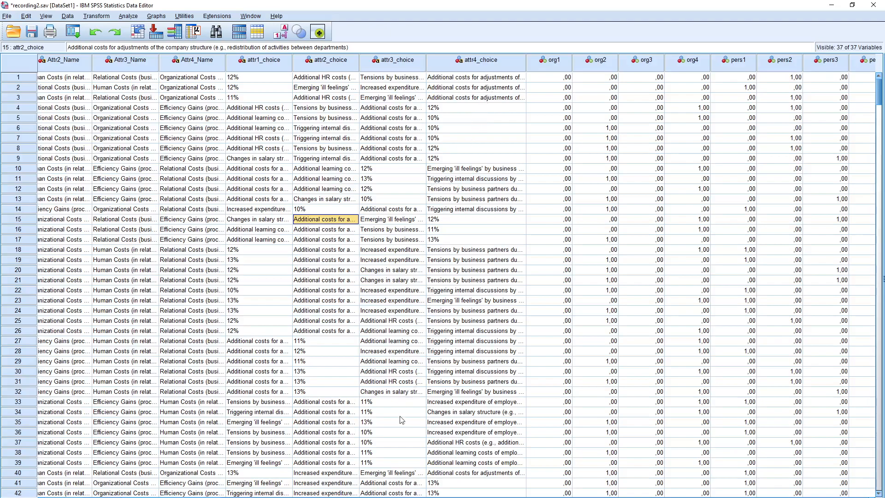
- Switch to the Excel level table to check the org4 text in cell E2, and return to the SPSS dataset
key(alt+Tab)
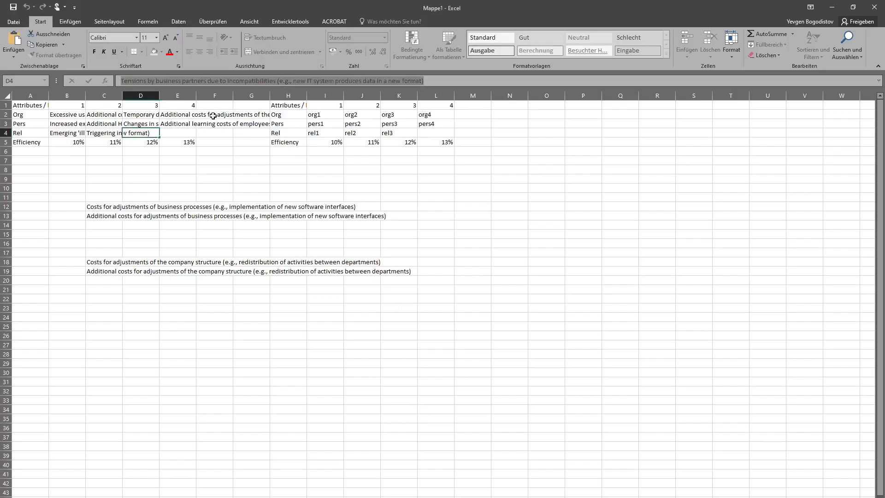
click(188, 117)
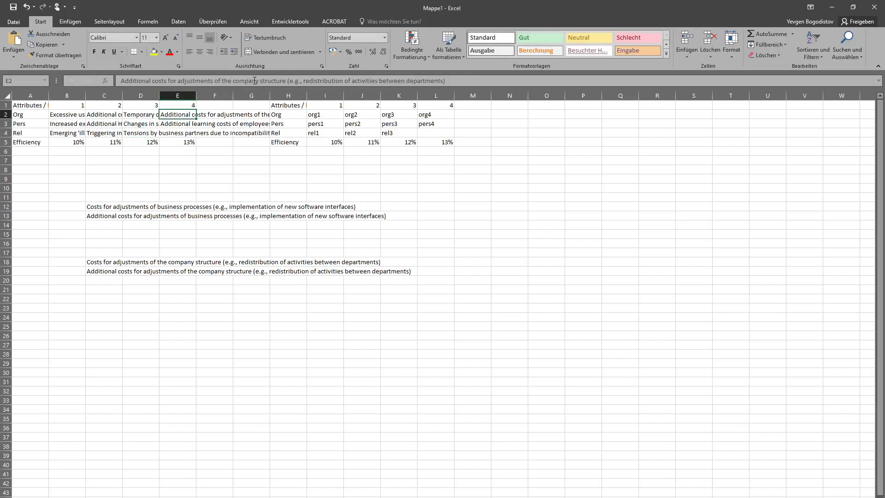
key(alt+Tab)
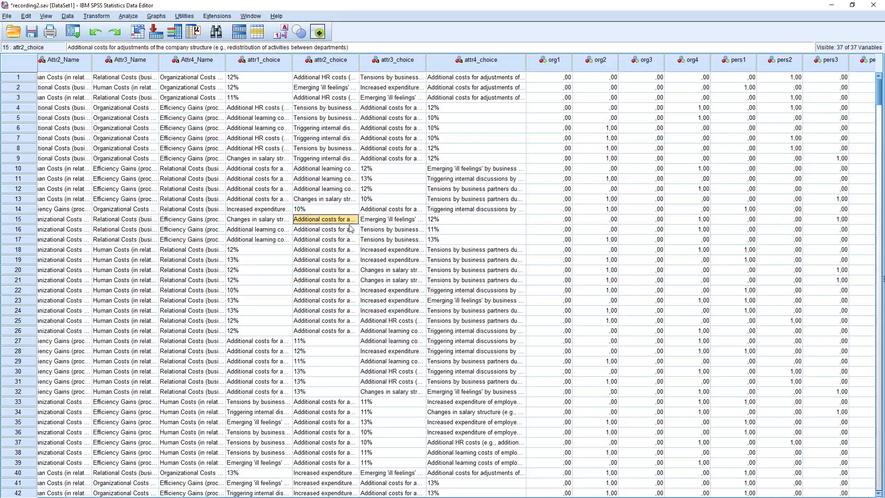
- Set org4 to 1 for cases 1, 2 and 3
drag(189, 497, 252, 497)
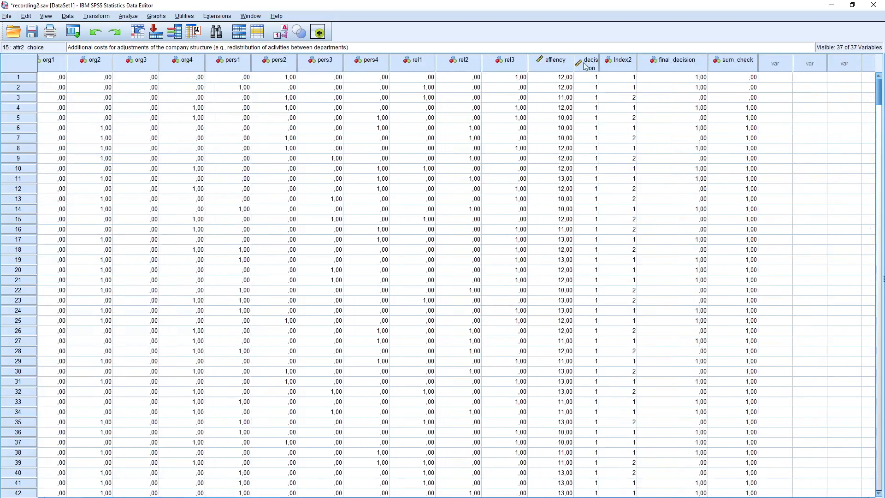
click(197, 79)
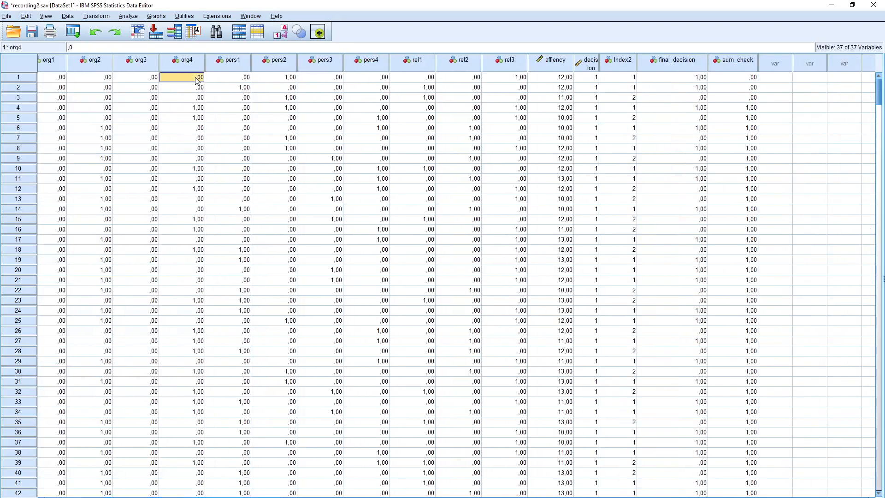
text(1)
key(Return)
text(1)
key(Return)
text(1)
key(Return)
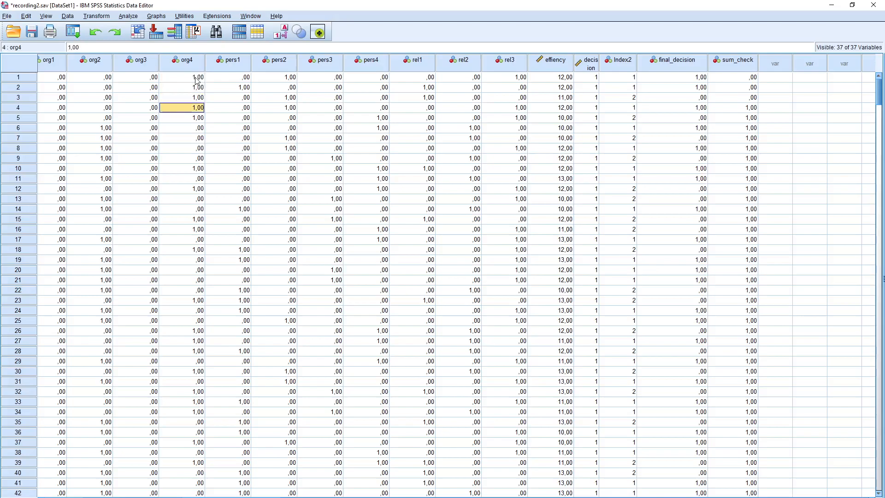
- Recompute sum_check from the corrected org1–org4 dummies, overwriting the existing variable, and check its values
click(73, 31)
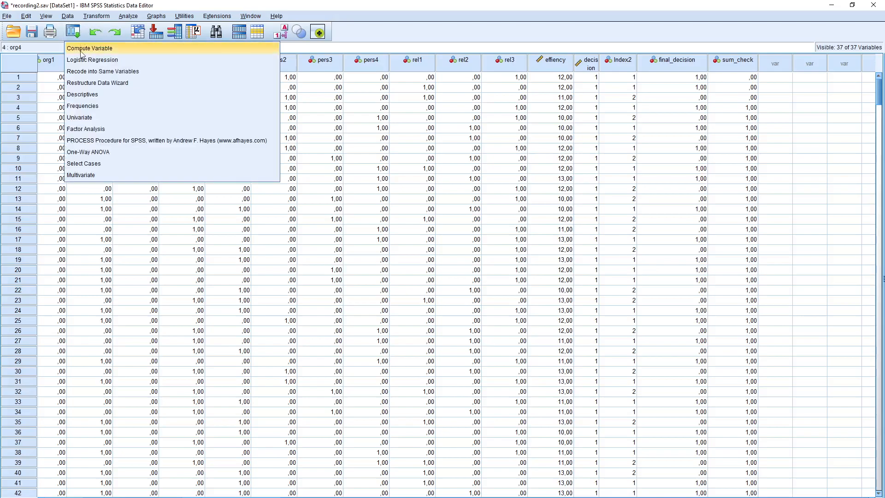
click(81, 54)
click(392, 484)
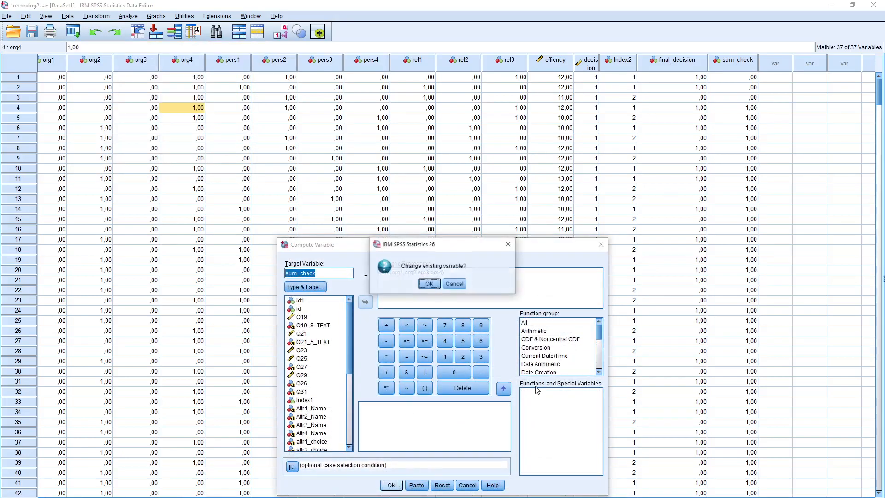
click(428, 284)
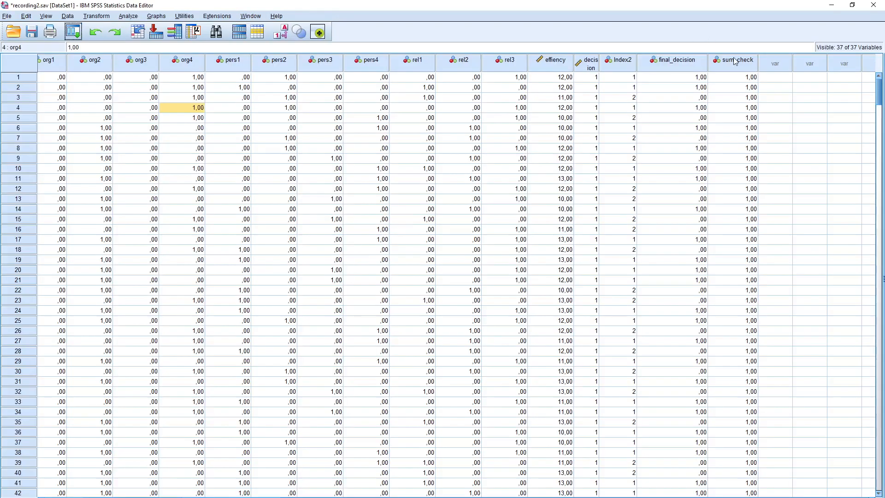
drag(879, 94, 844, 75)
- Rerun the binary logistic regression on final_decision with the same covariates and view the Block 1 model tables
click(75, 32)
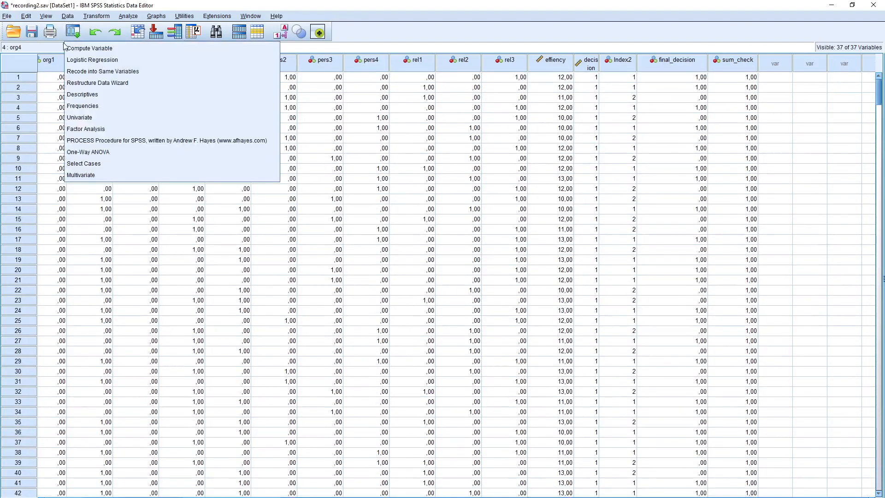
click(85, 60)
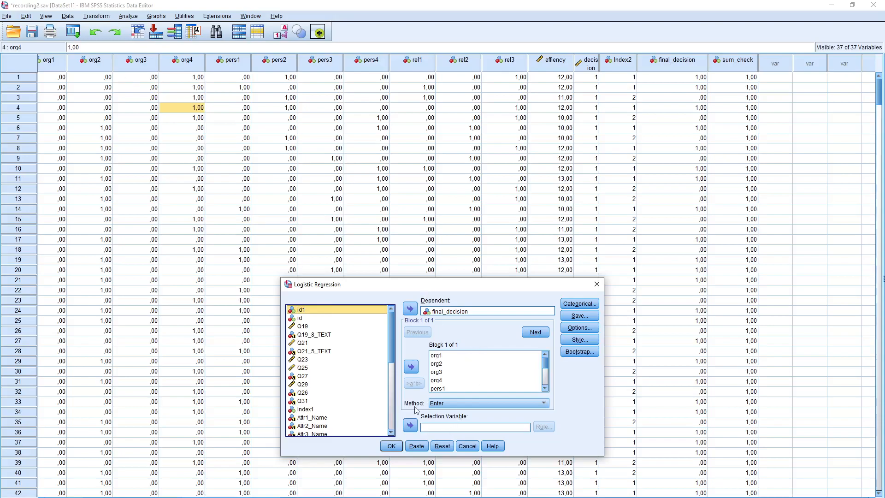
click(398, 448)
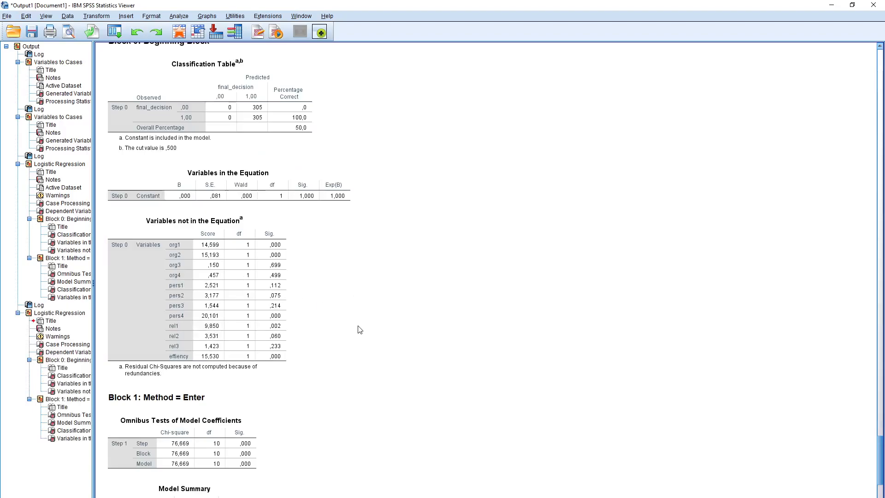
scroll(359, 351, down, 10)
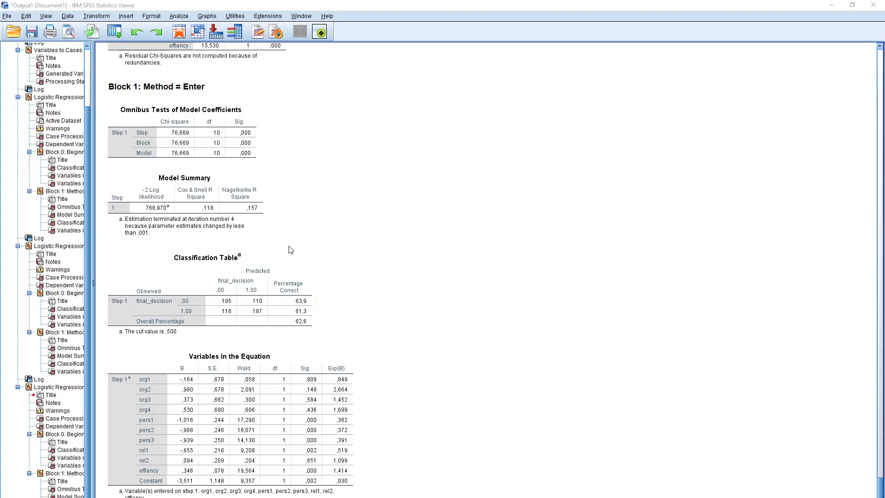
- Rerun the binary logistic regression on final_decision with org4 removed from the covariates, and view the Block 1 model tables
click(121, 36)
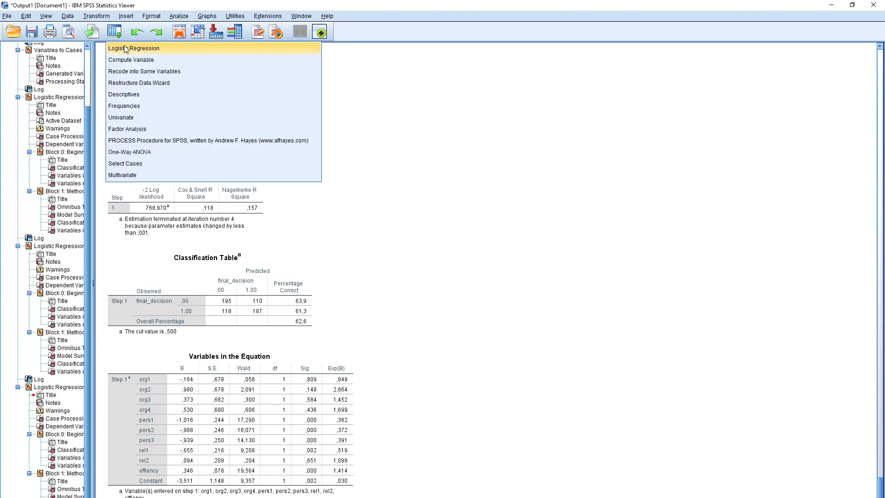
click(125, 49)
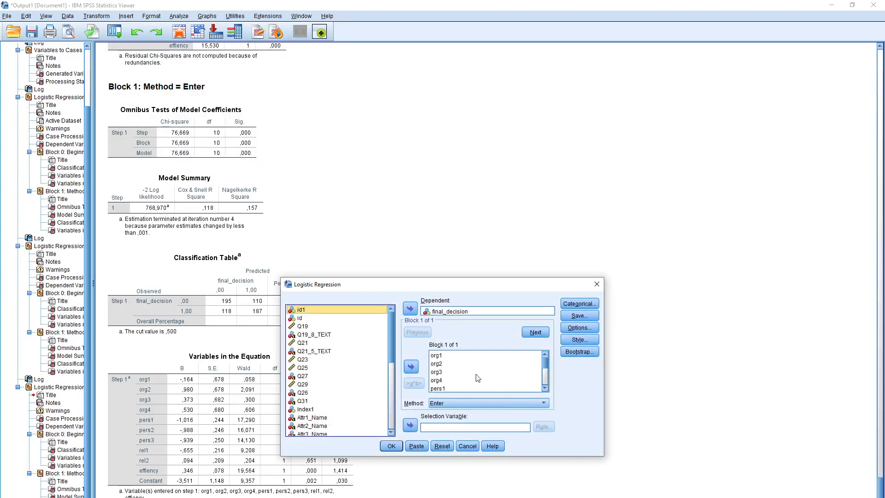
click(437, 381)
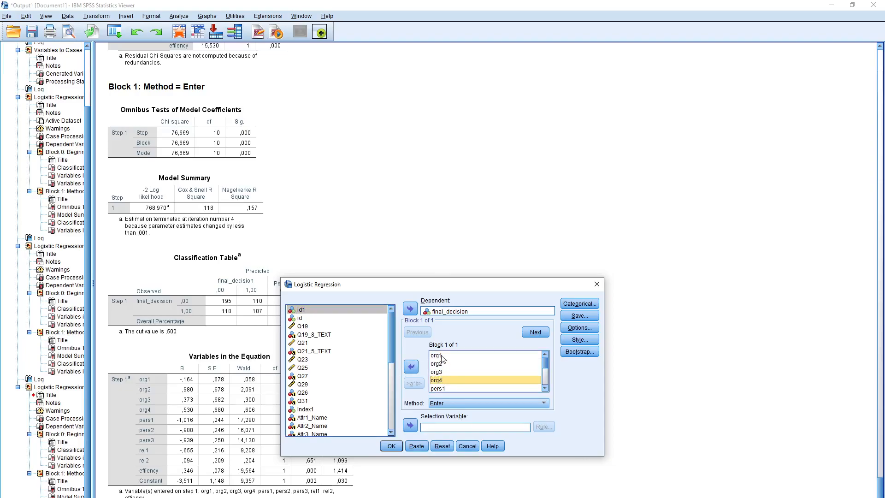
click(411, 371)
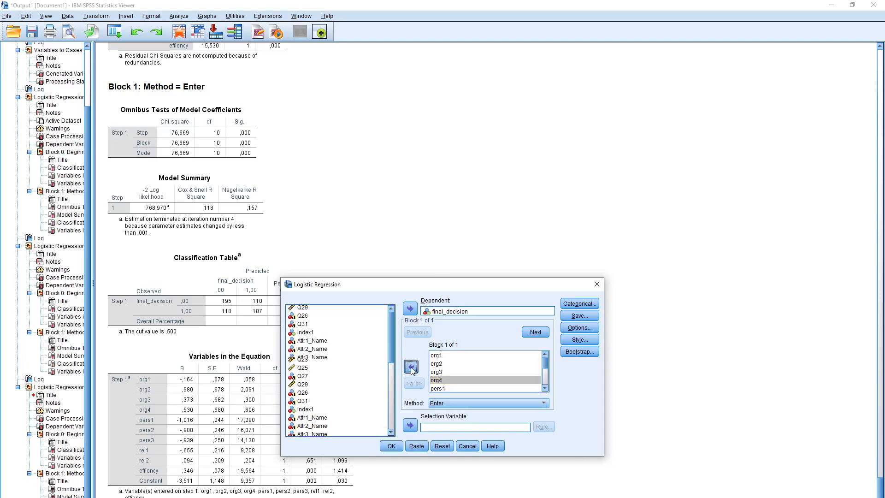
click(392, 445)
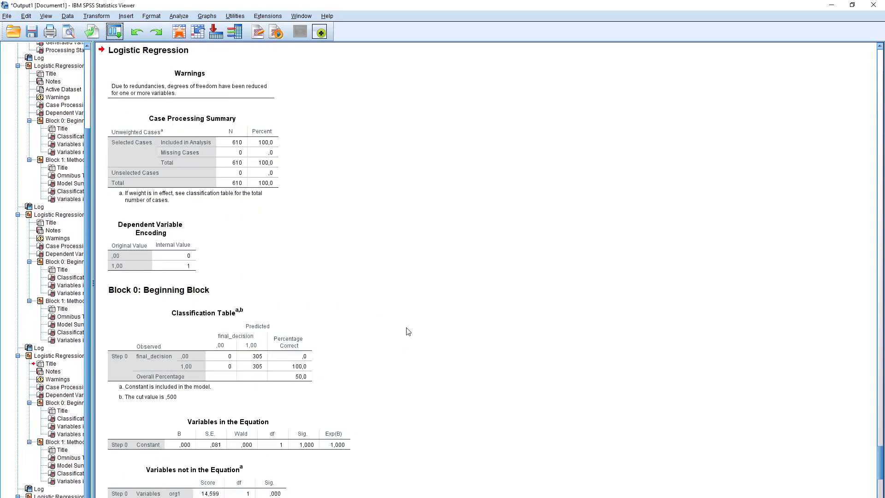
scroll(408, 331, down, 5)
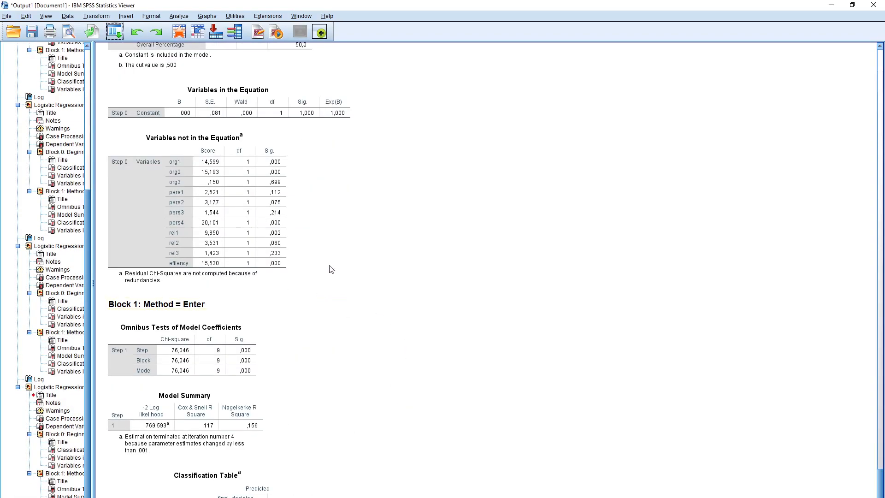
scroll(331, 235, down, 5)
scroll(328, 234, down, 3)
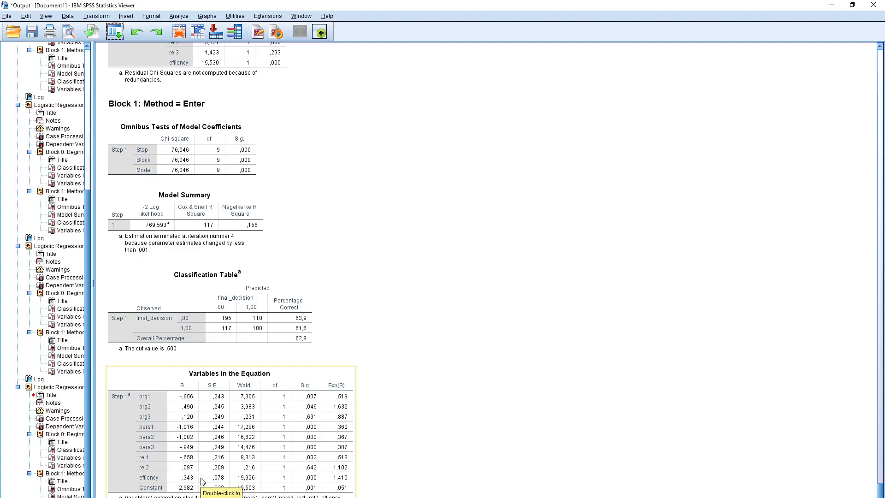
- Open the Windows calculator, place it beside the coefficient table, and enter org1's coefficient -0,656 as the first factor of a multiplication
click(355, 497)
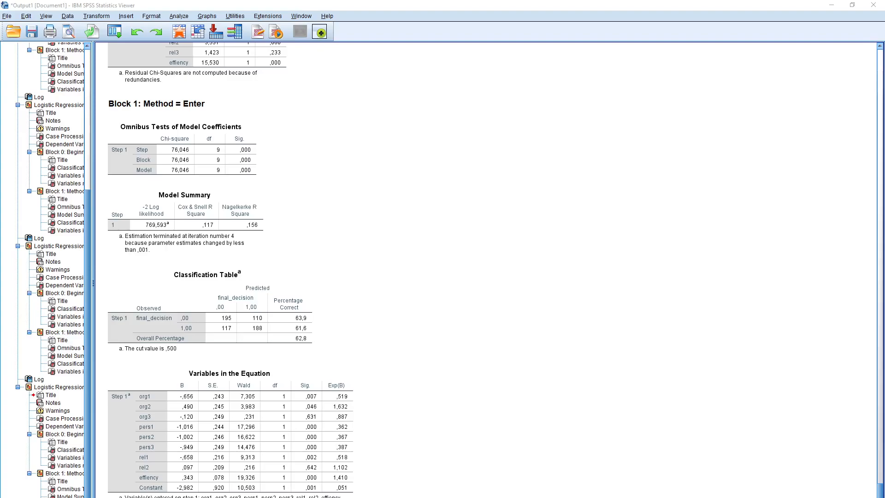
drag(421, 203, 531, 118)
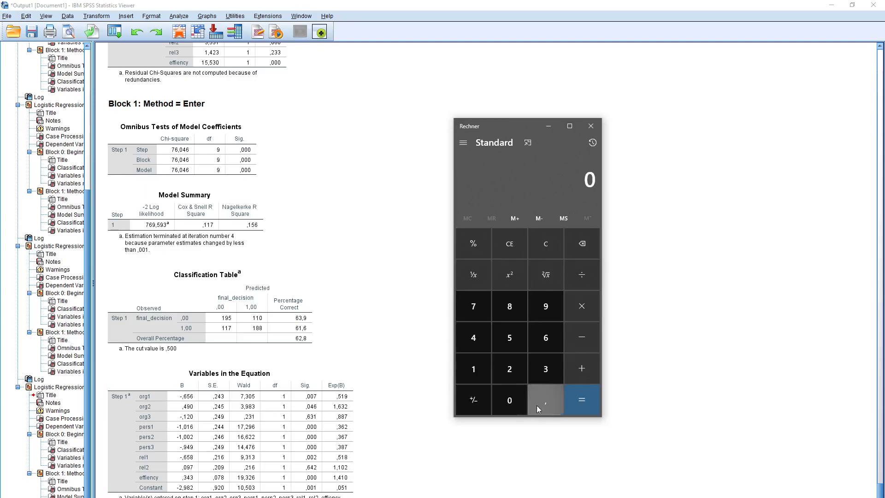
click(581, 335)
click(538, 403)
click(550, 339)
click(510, 333)
click(553, 336)
click(589, 309)
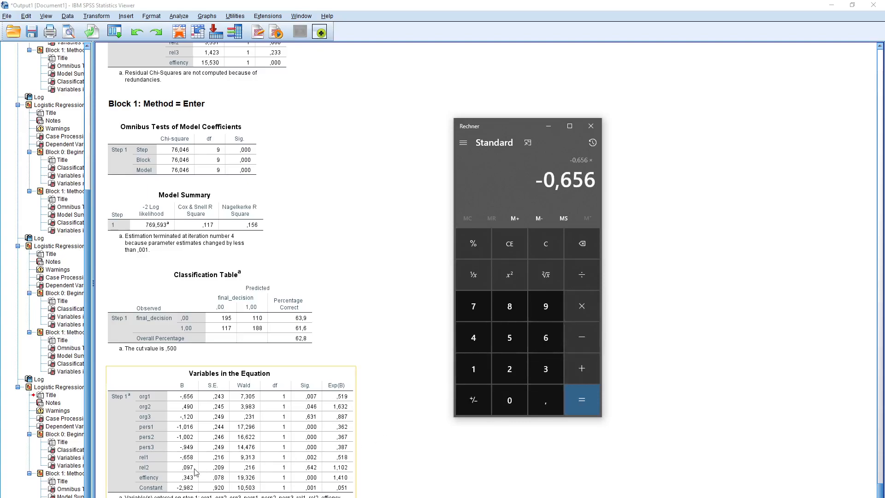
- Multiply org1's coefficient by the effiency coefficient 0,343, and subtract 1 from the product
click(581, 339)
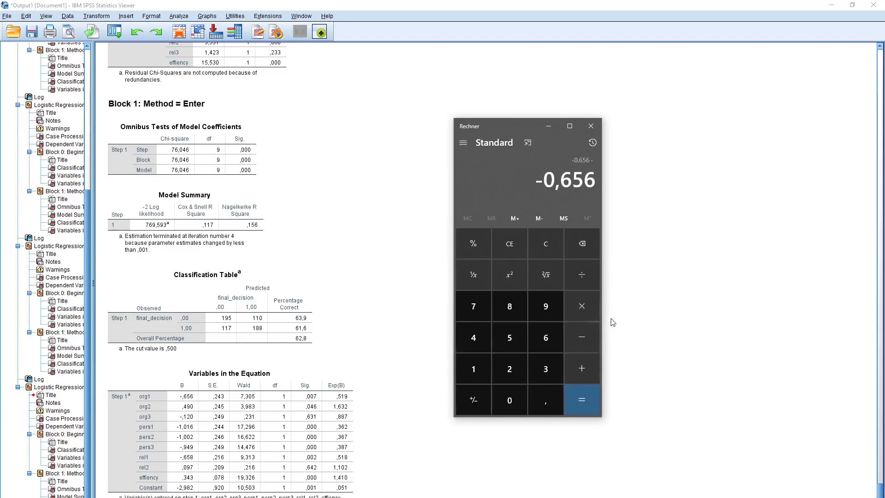
click(583, 307)
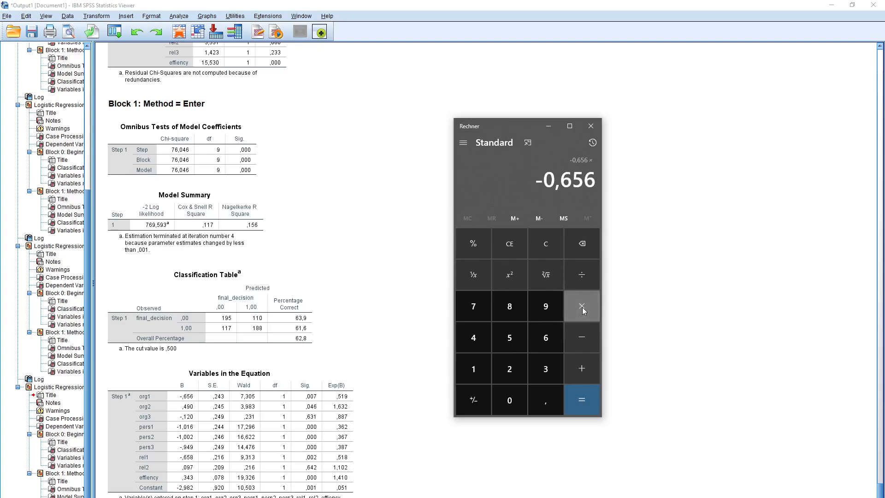
click(547, 402)
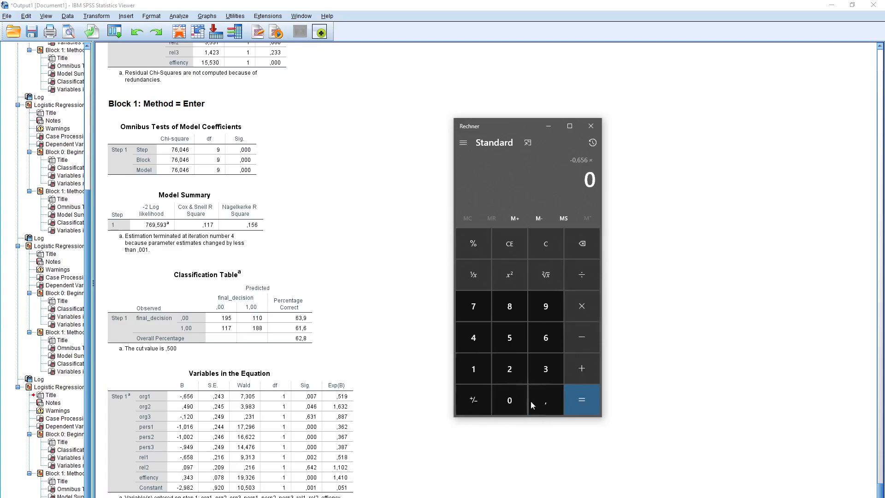
click(547, 361)
click(481, 341)
click(549, 369)
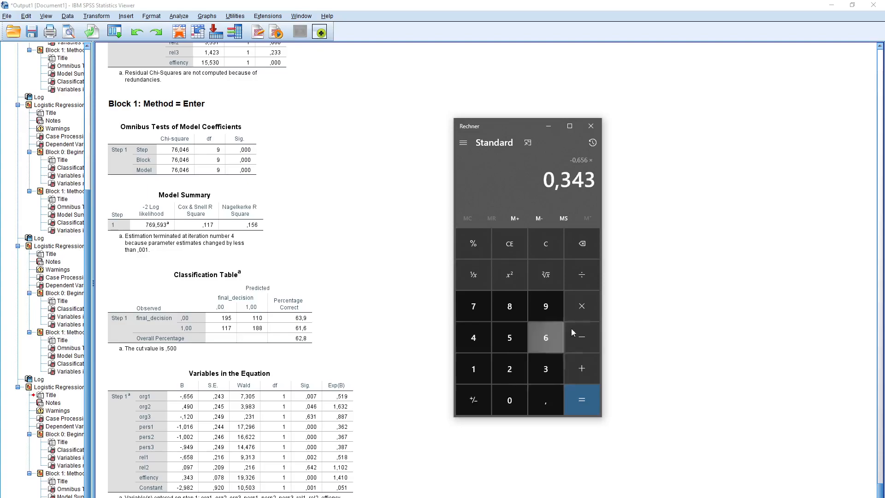
click(582, 311)
click(587, 338)
click(479, 371)
click(579, 397)
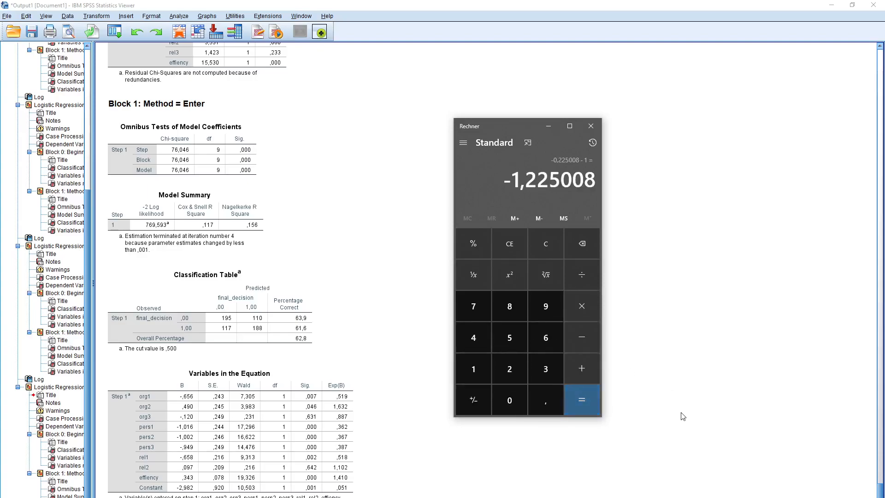